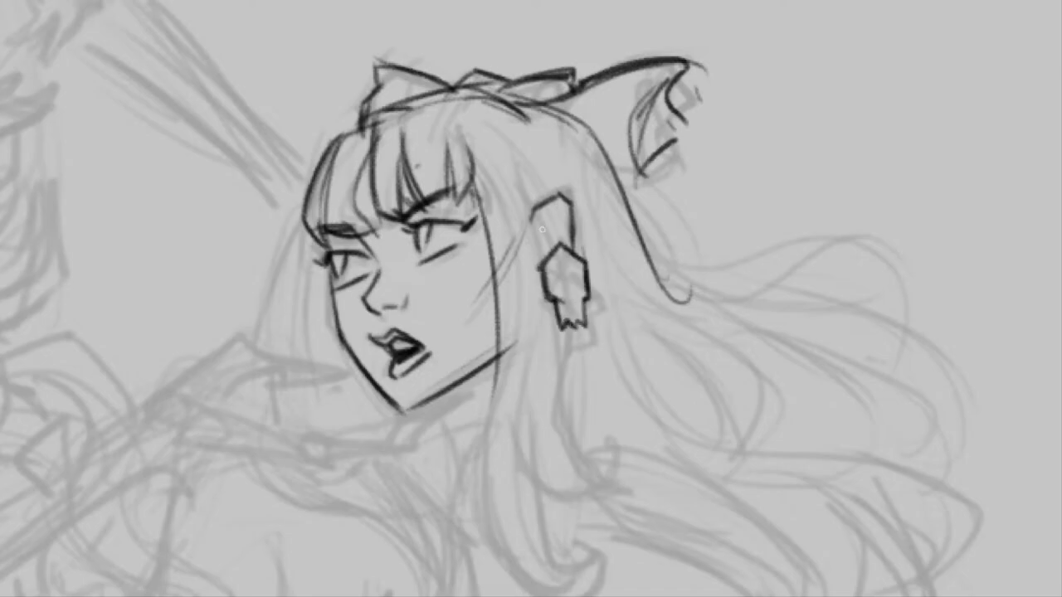
Ink the long hair locks framing the near side of the woman's face and detail her skull earring
scroll(540, 398, down, 2)
drag(507, 65, 564, 490)
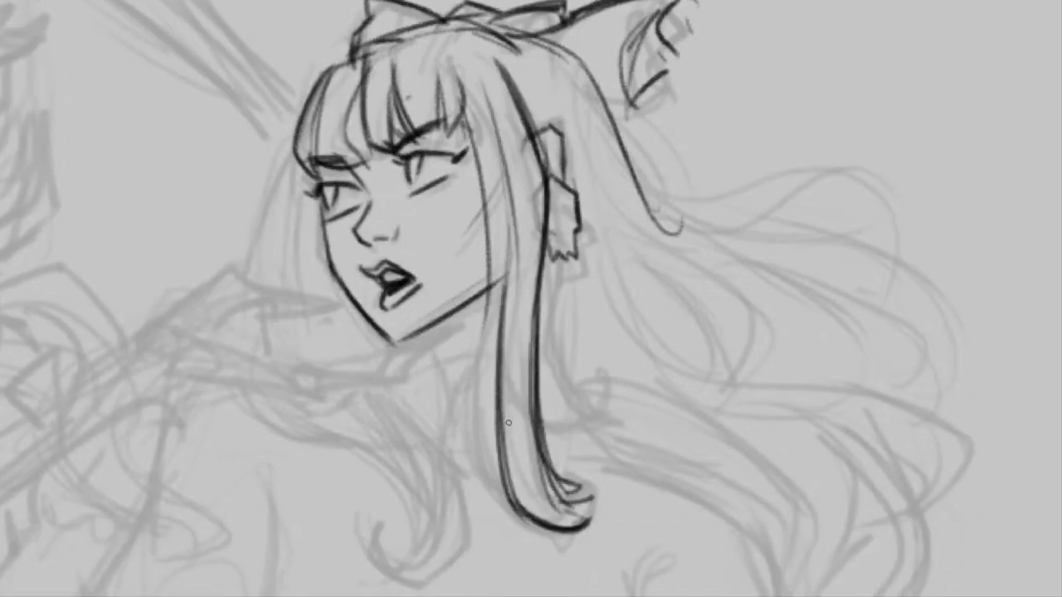
scroll(509, 424, down, 3)
scroll(514, 281, up, 3)
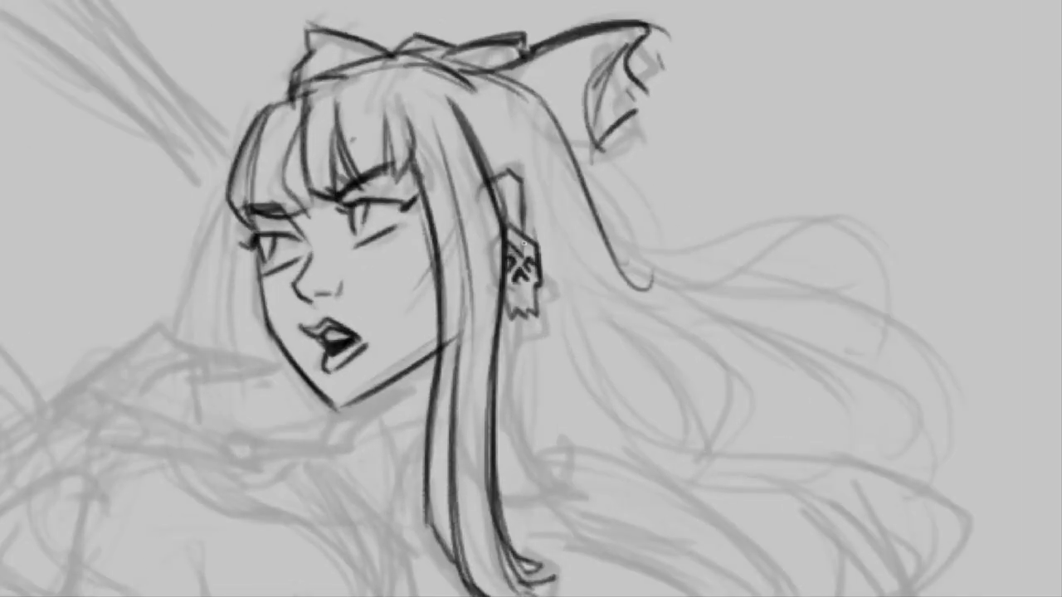
Ink the inner ear details and the wavy strands flowing back behind the earring over the rough sketch
scroll(523, 289, down, 3)
scroll(614, 290, up, 3)
drag(611, 294, 618, 359)
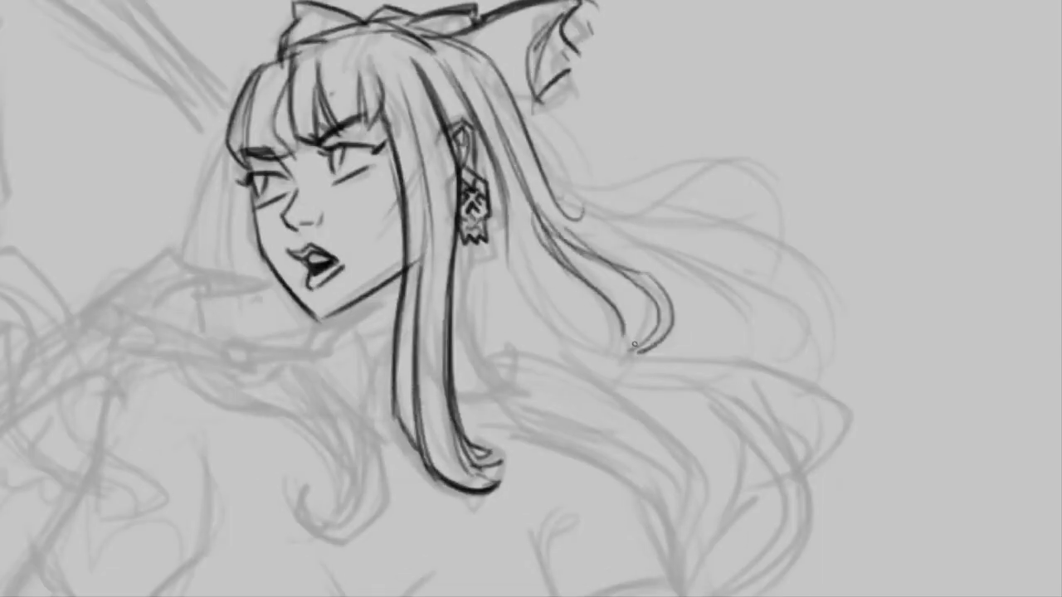
Ink the skeletal hand reaching under the woman's chin and the curled lock below her earring
scroll(634, 345, down, 1)
scroll(580, 332, down, 3)
scroll(473, 299, up, 3)
mouse_move(386, 353)
mouse_down()
mouse_move(465, 289)
mouse_move(525, 320)
mouse_up()
scroll(470, 297, up, 1)
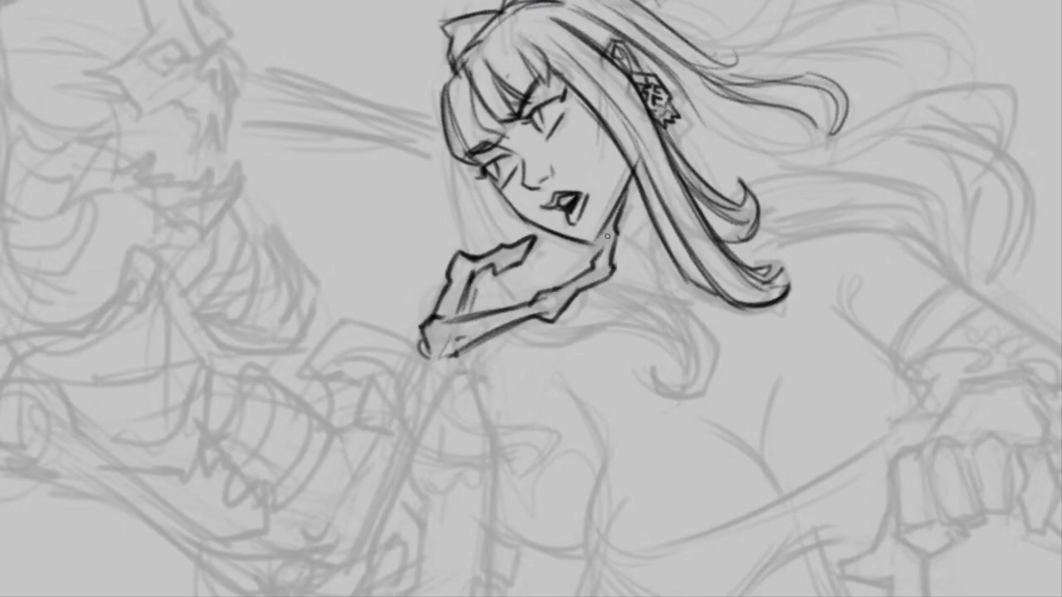
Ink the hair on the far side of the face, the neck with its choker, and the curled lock on her chest
drag(607, 236, 479, 253)
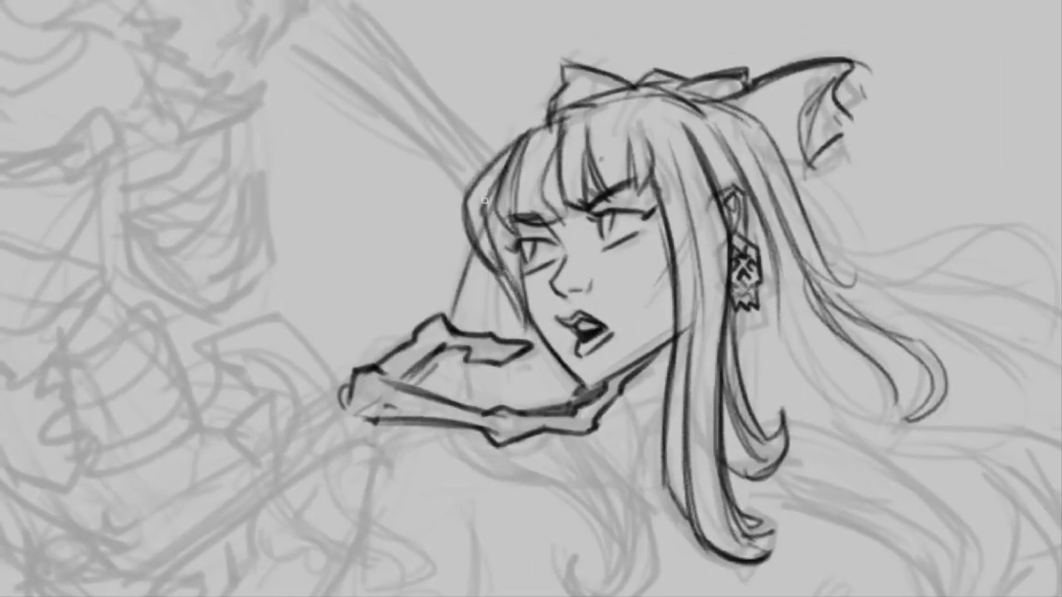
scroll(484, 200, down, 4)
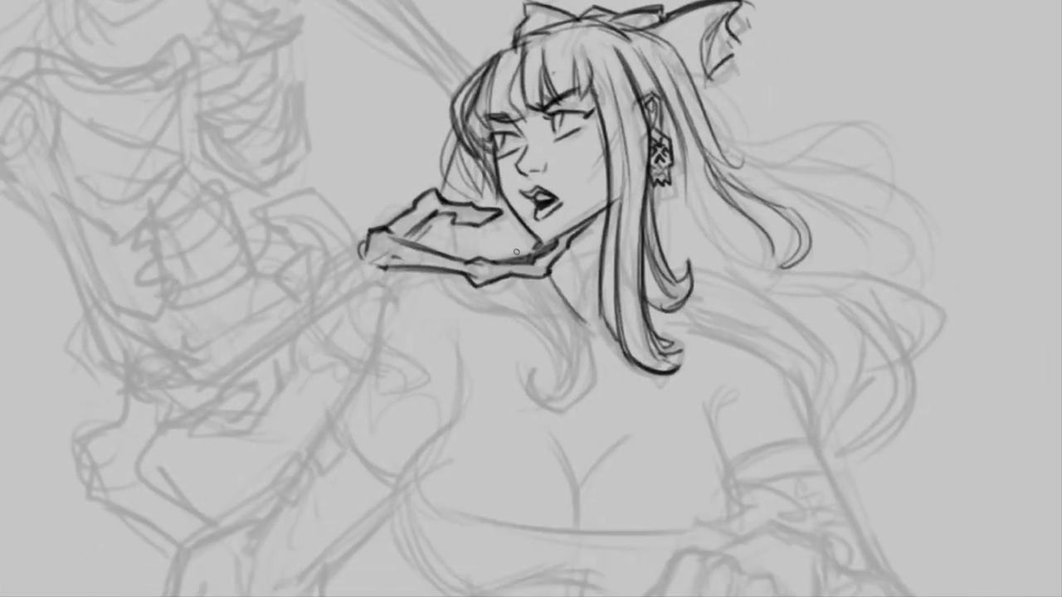
drag(545, 387, 622, 419)
scroll(518, 300, down, 2)
scroll(518, 300, up, 3)
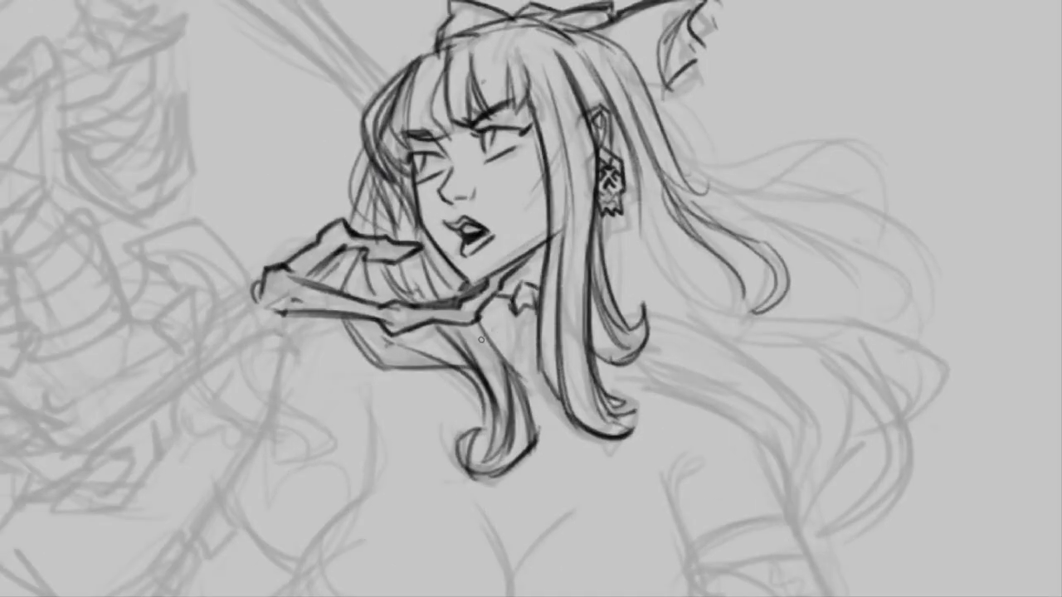
Ink the long wavy hair blowing out behind the woman's head and shoulder, reinforcing the outer strands with darker lines
scroll(480, 339, down, 4)
scroll(589, 246, up, 4)
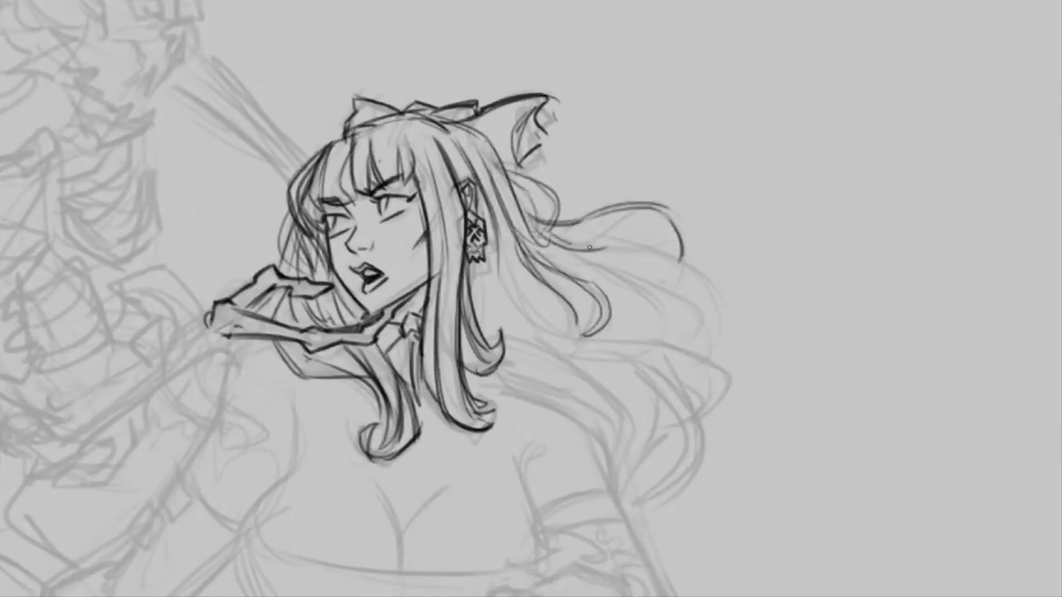
scroll(589, 246, down, 3)
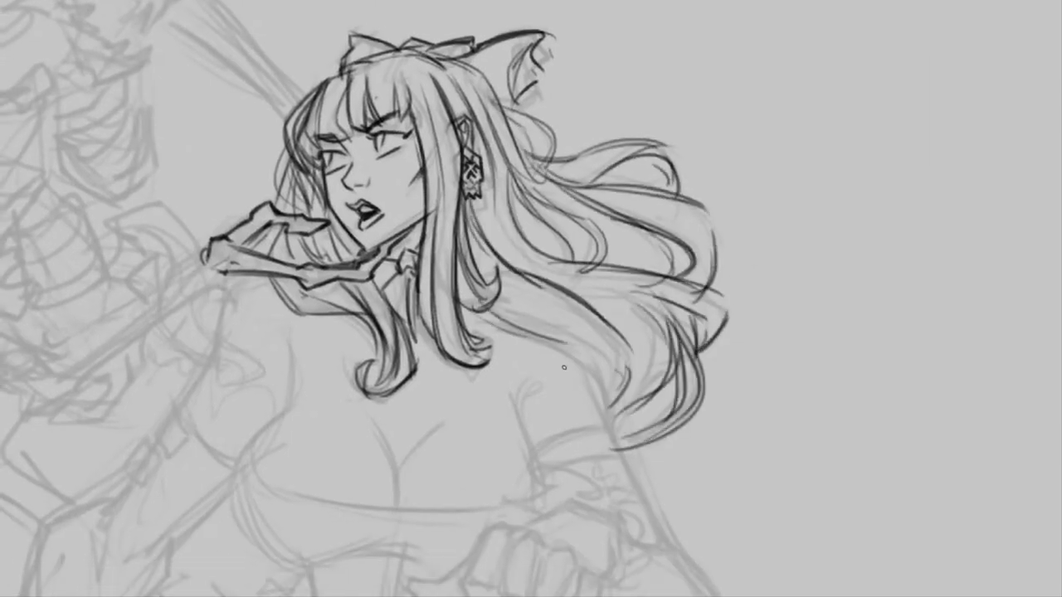
scroll(654, 374, down, 4)
scroll(654, 374, up, 4)
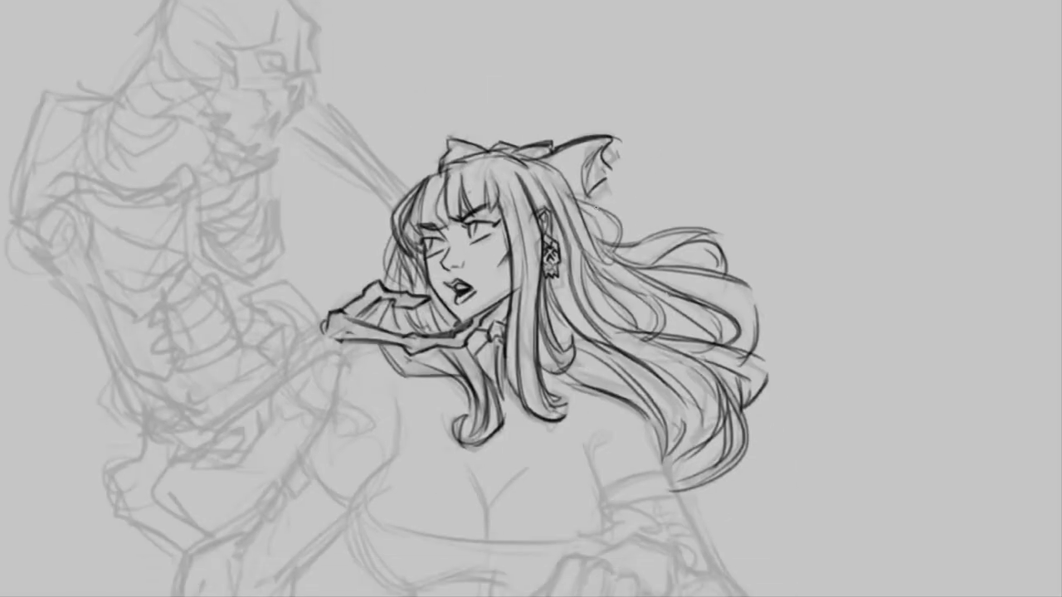
drag(654, 374, 816, 103)
scroll(816, 103, down, 12)
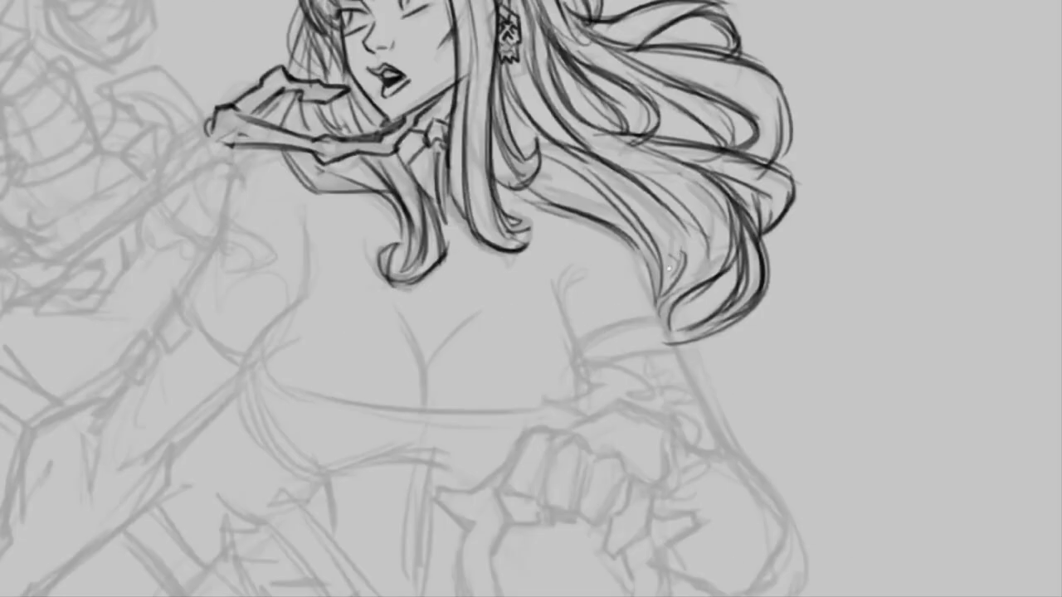
Outline the bent arm down to the elbow and ink the bodice with its ruffled neckline and lower contour
scroll(711, 338, up, 6)
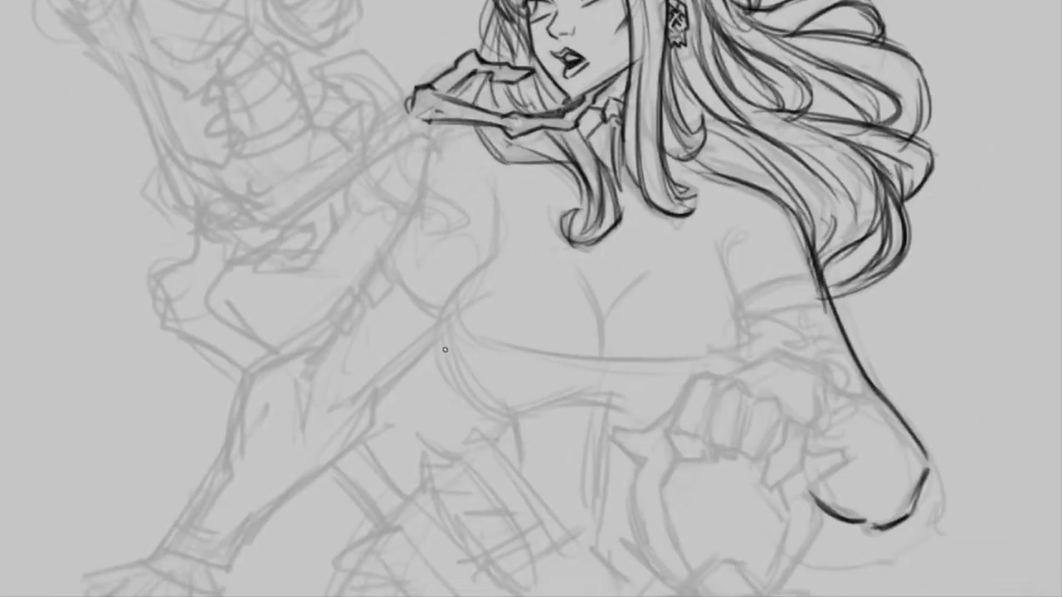
scroll(594, 409, up, 2)
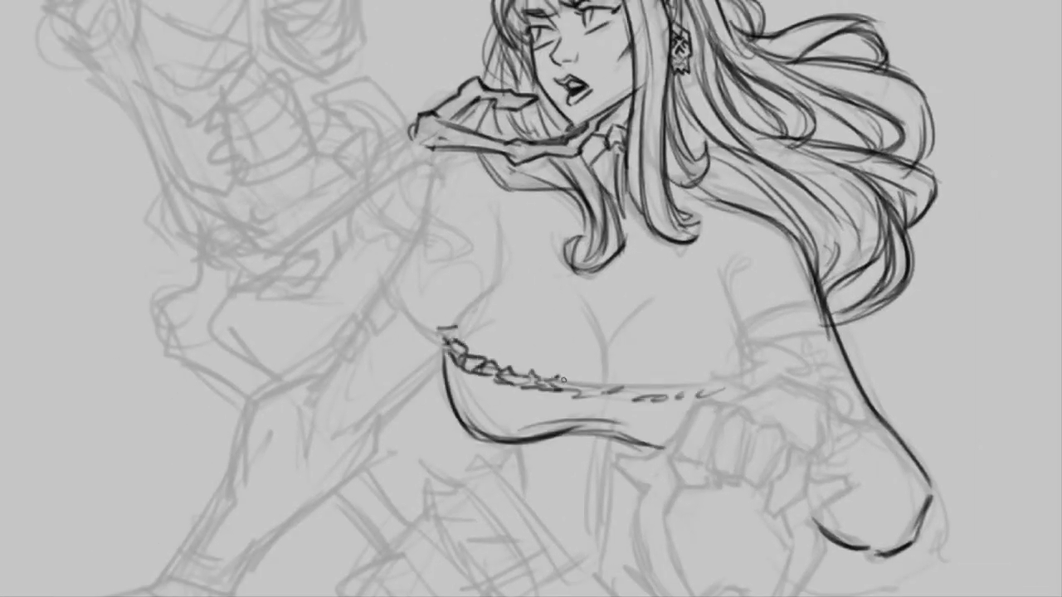
scroll(564, 378, up, 4)
scroll(576, 215, down, 3)
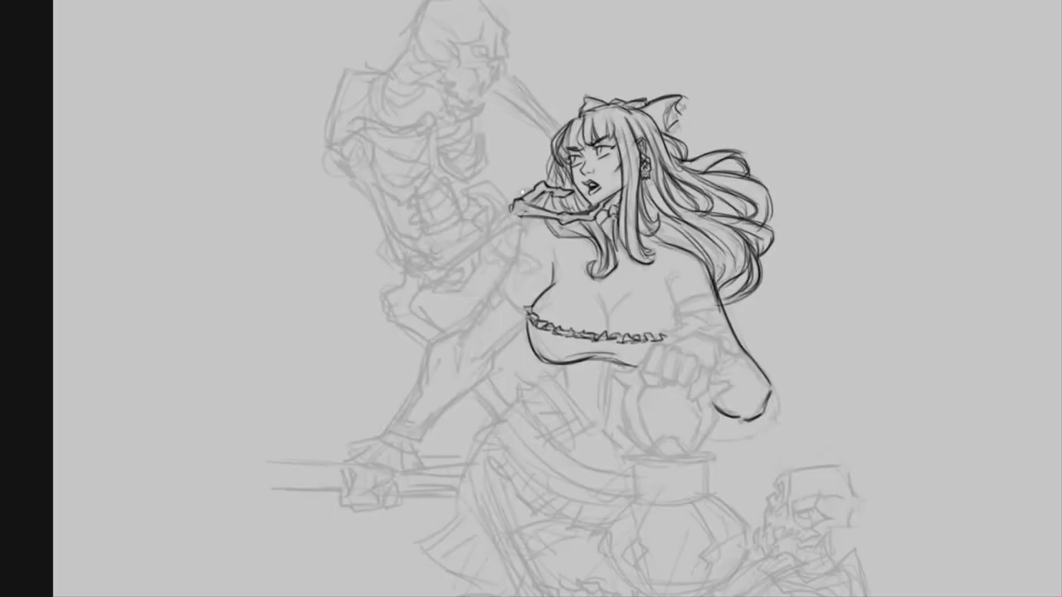
Ink the skeleton's upper arm, elbow joint and forearm bones leading to the hand at the woman's chin
scroll(576, 214, up, 4)
scroll(531, 299, up, 1)
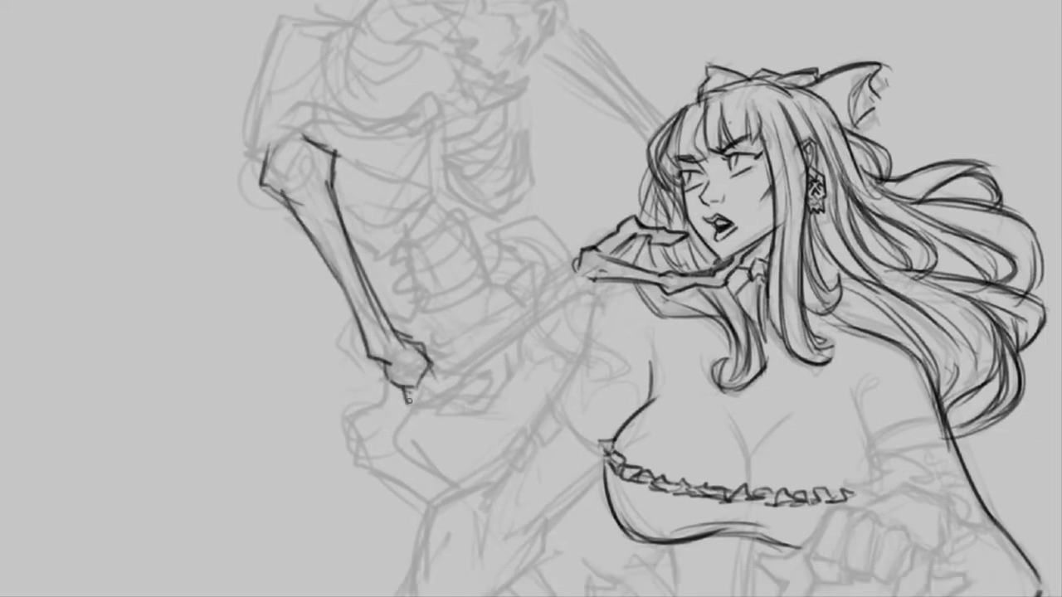
scroll(531, 299, down, 3)
scroll(502, 261, up, 4)
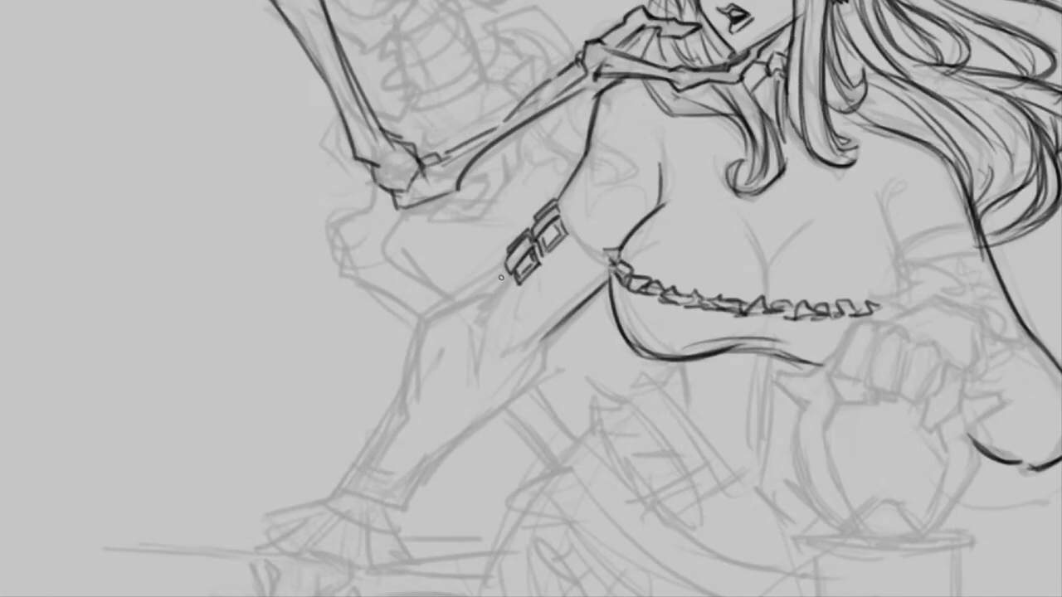
Ink the buckled straps around the extended arm, the forearm contours down to the wrist, and the cleavage lines
drag(497, 211, 406, 386)
scroll(564, 312, down, 4)
scroll(563, 312, up, 4)
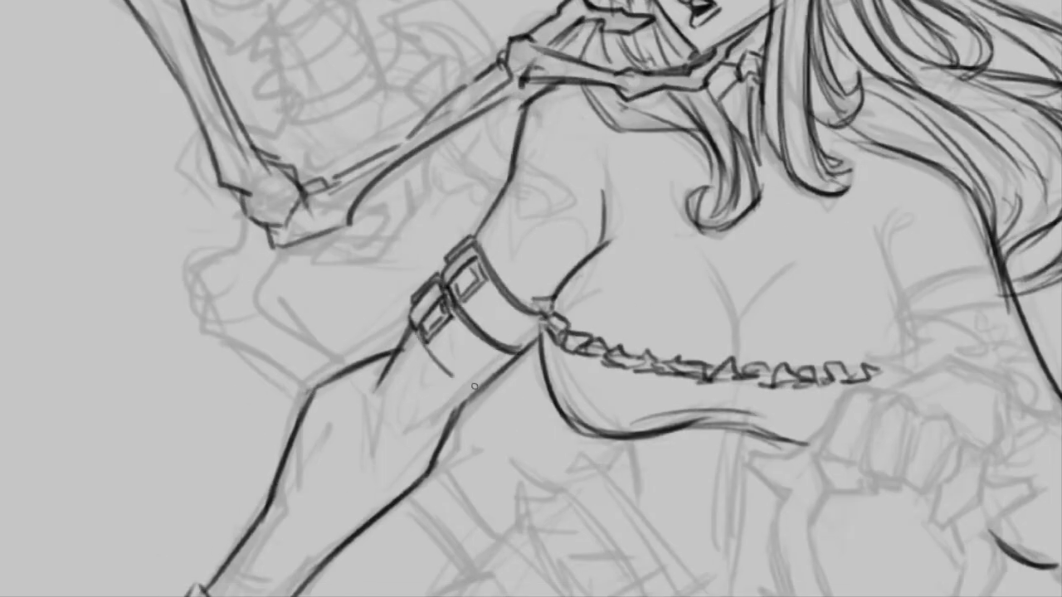
scroll(563, 312, down, 4)
scroll(575, 289, up, 4)
scroll(575, 289, down, 6)
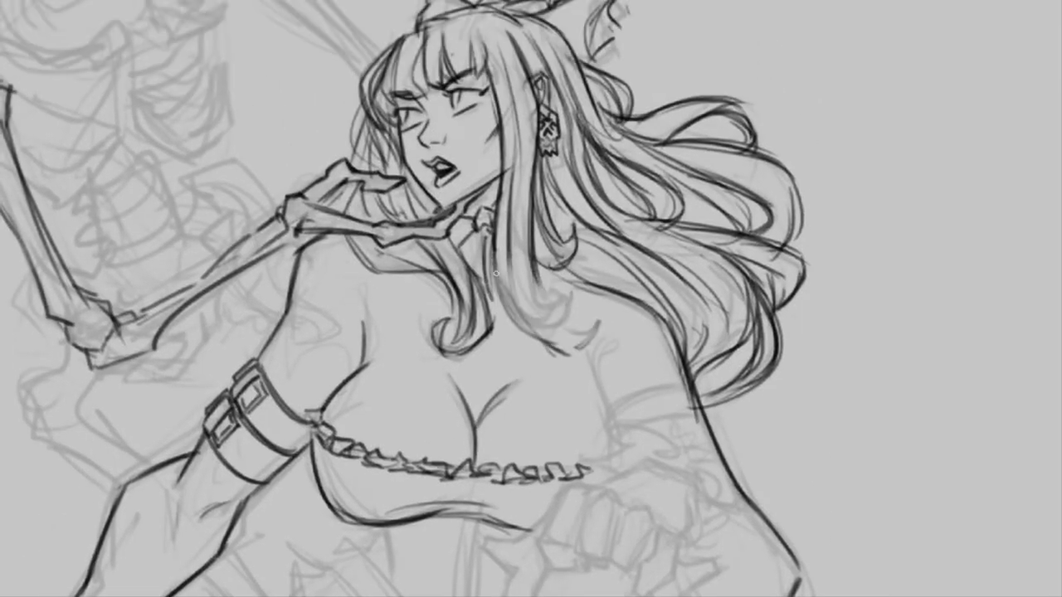
Mirror the canvas to check the drawing, redraw the curled tip of the front hair lock, and flip the view back
key(m)
scroll(678, 239, up, 5)
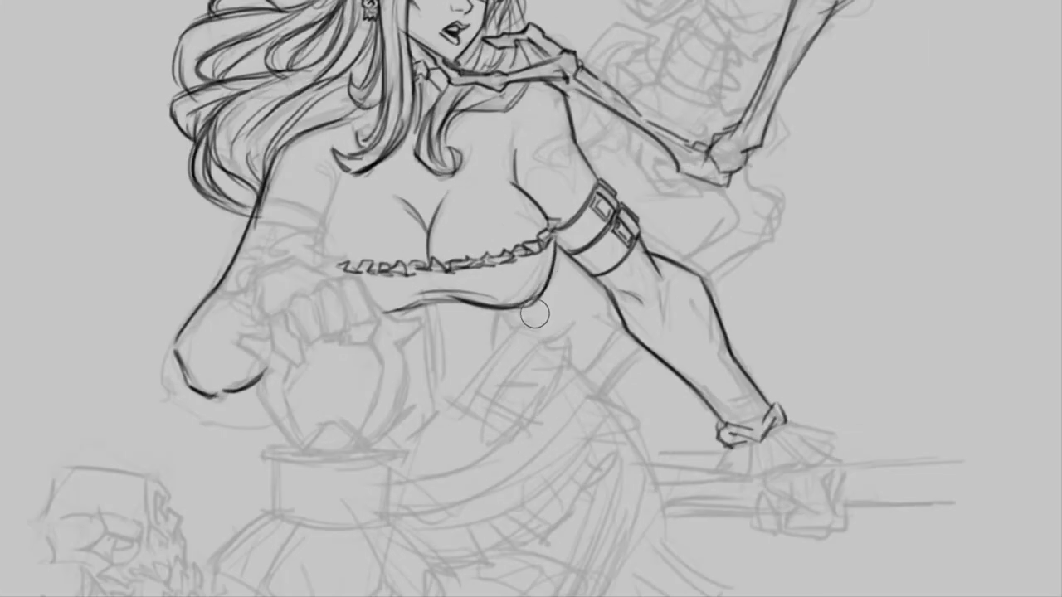
scroll(548, 343, down, 5)
scroll(548, 343, up, 5)
scroll(547, 342, down, 5)
key(m)
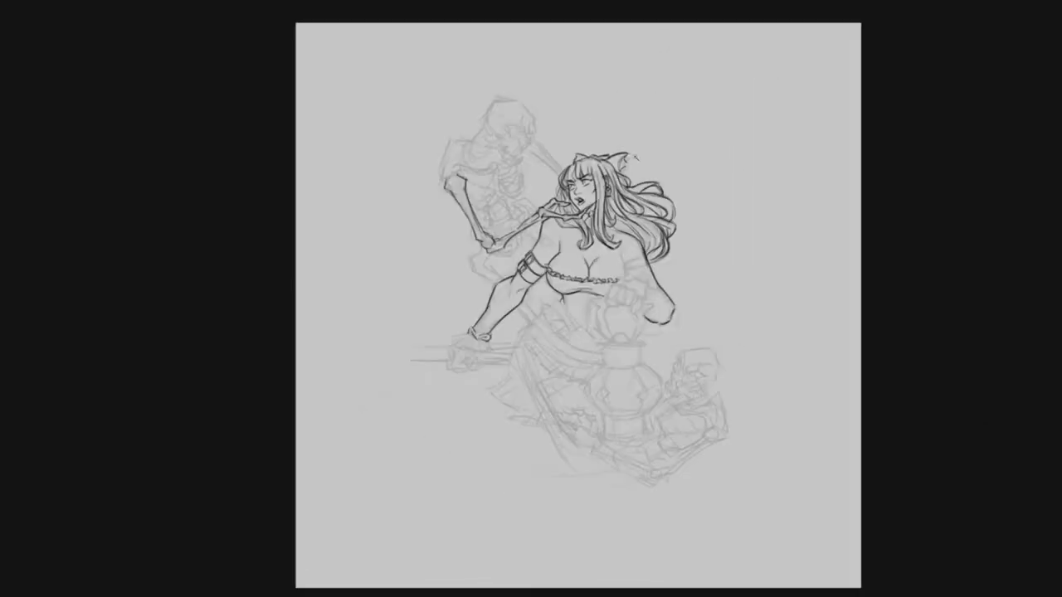
Ink the skeleton's pelvis and leg contours and the edge of its spine behind the woman
scroll(428, 371, up, 5)
scroll(428, 371, down, 5)
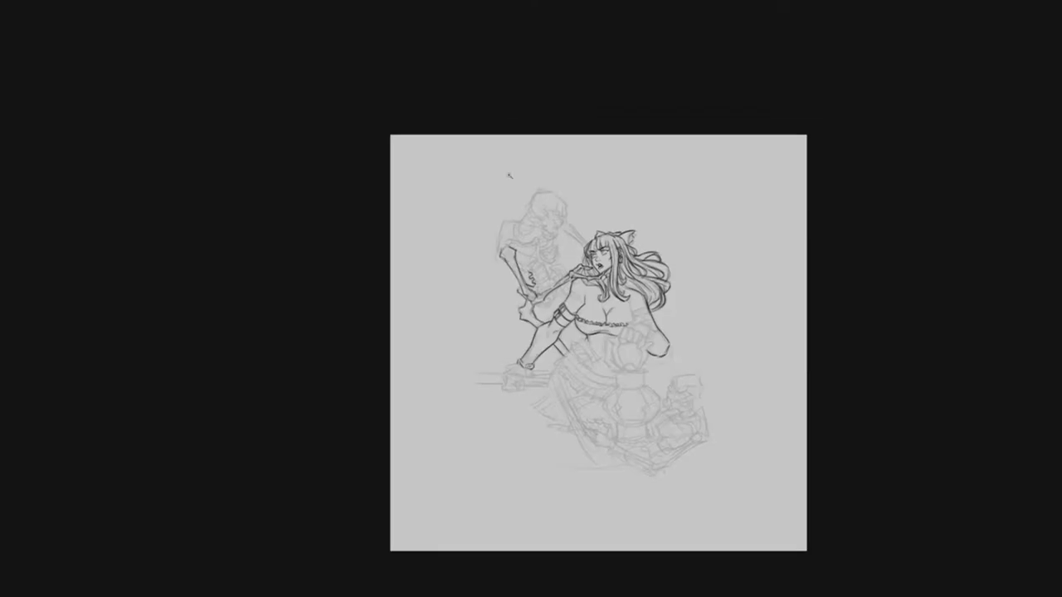
Ink the lantern's spiked ring handle and the clasp joining it to the cap
scroll(638, 414, up, 6)
scroll(439, 283, down, 3)
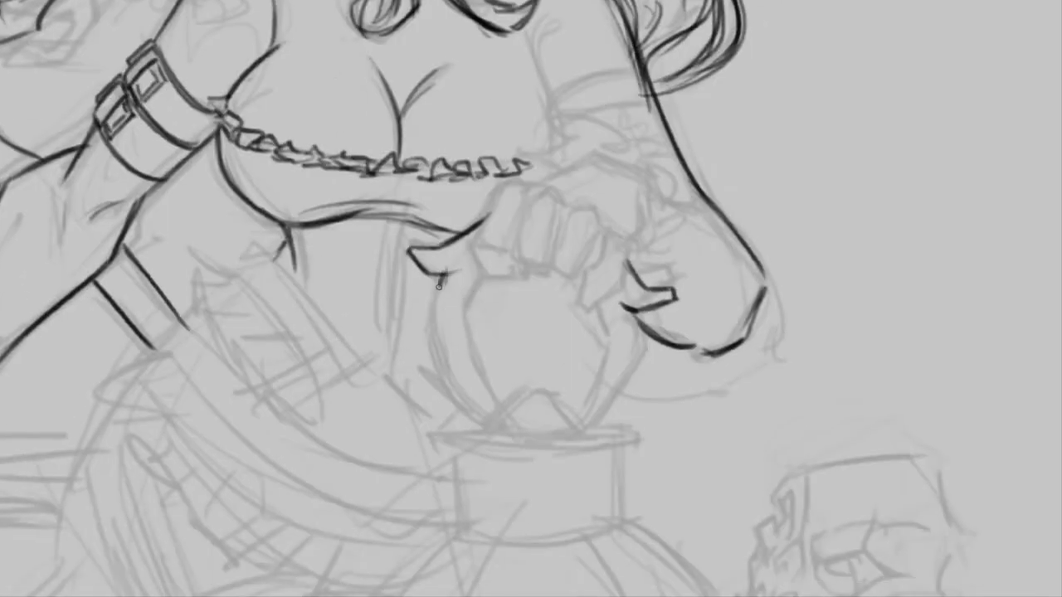
scroll(550, 403, up, 3)
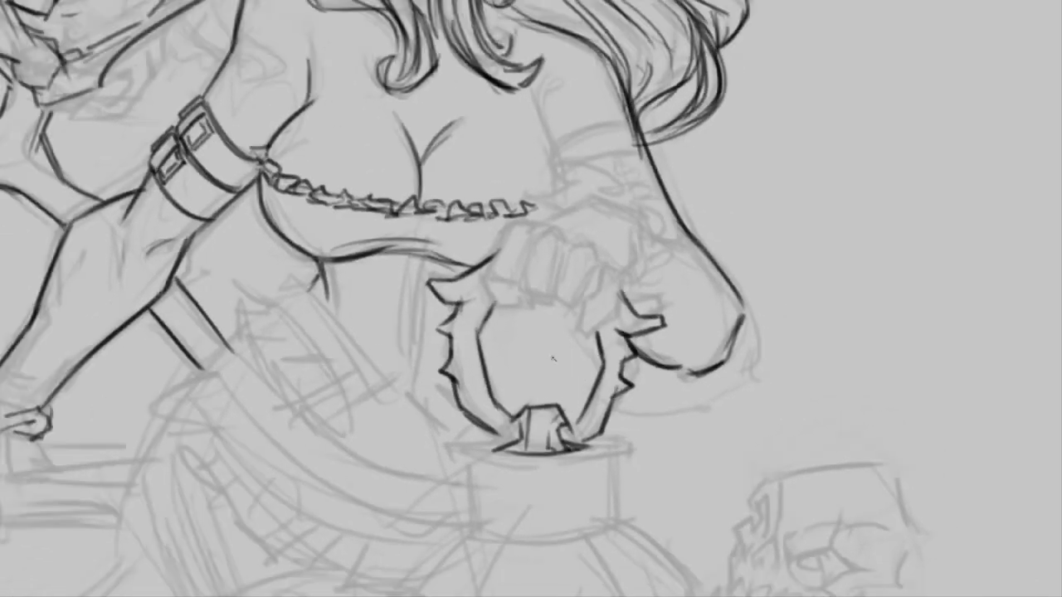
Ink the hand gripping the lantern handle and its ruffled wrist cuff, checking the drawing in a mirrored view
scroll(685, 340, down, 2)
drag(514, 266, 540, 357)
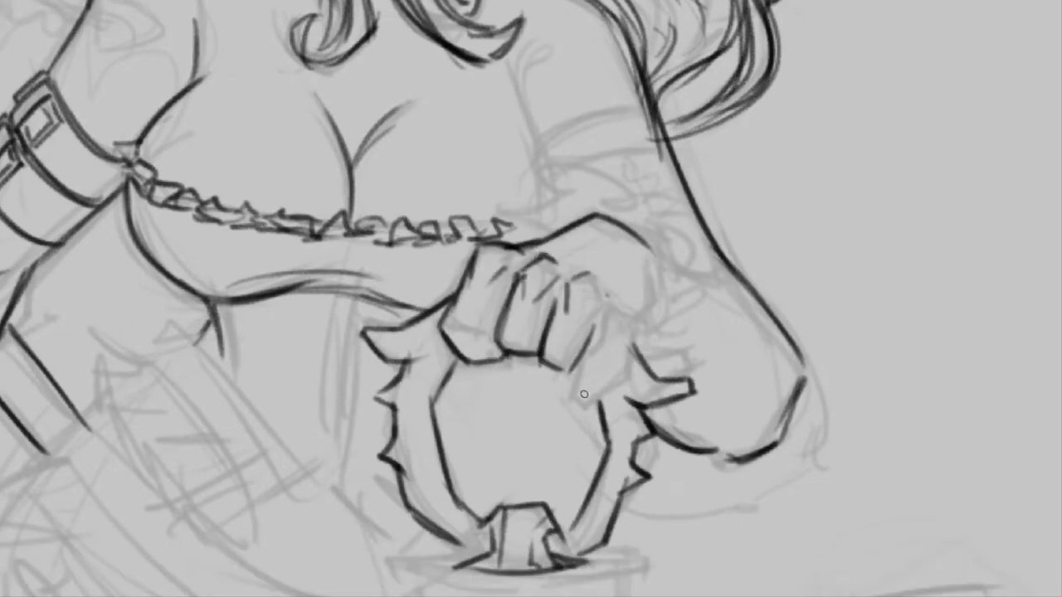
drag(572, 408, 533, 476)
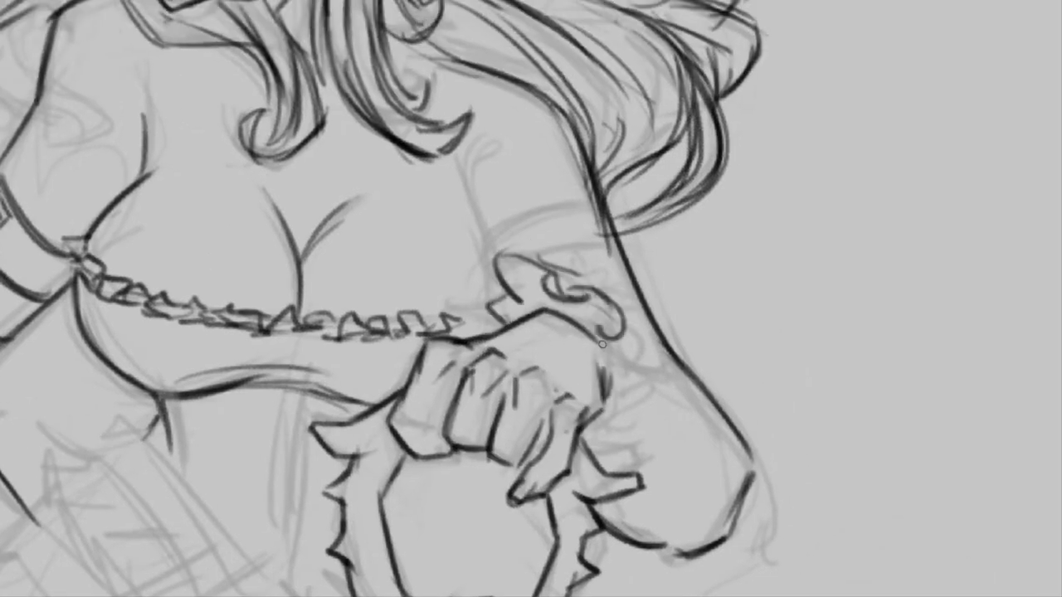
scroll(628, 250, up, 2)
key(m)
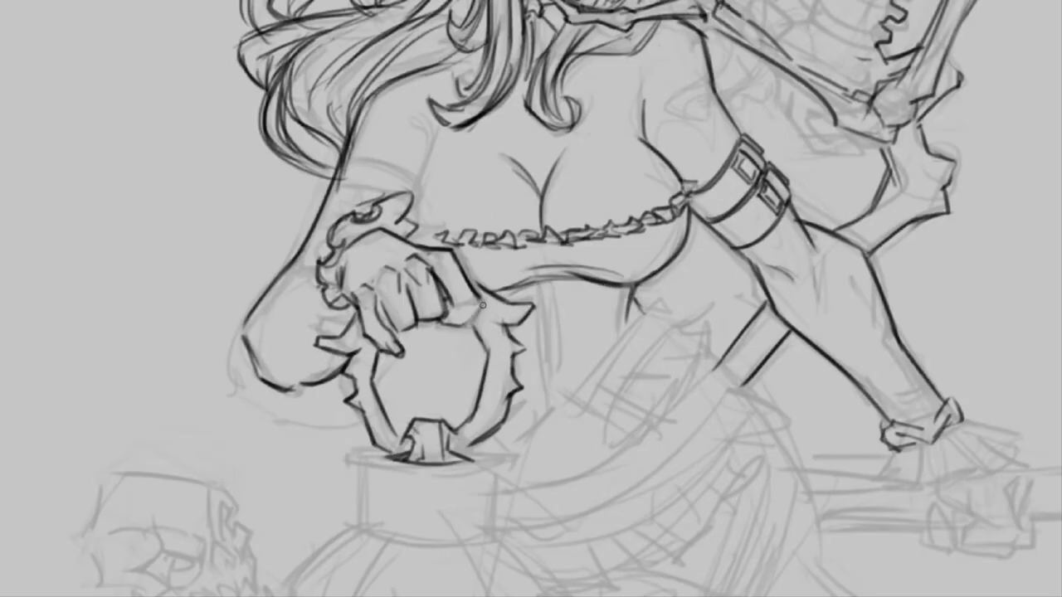
key(m)
scroll(589, 284, down, 5)
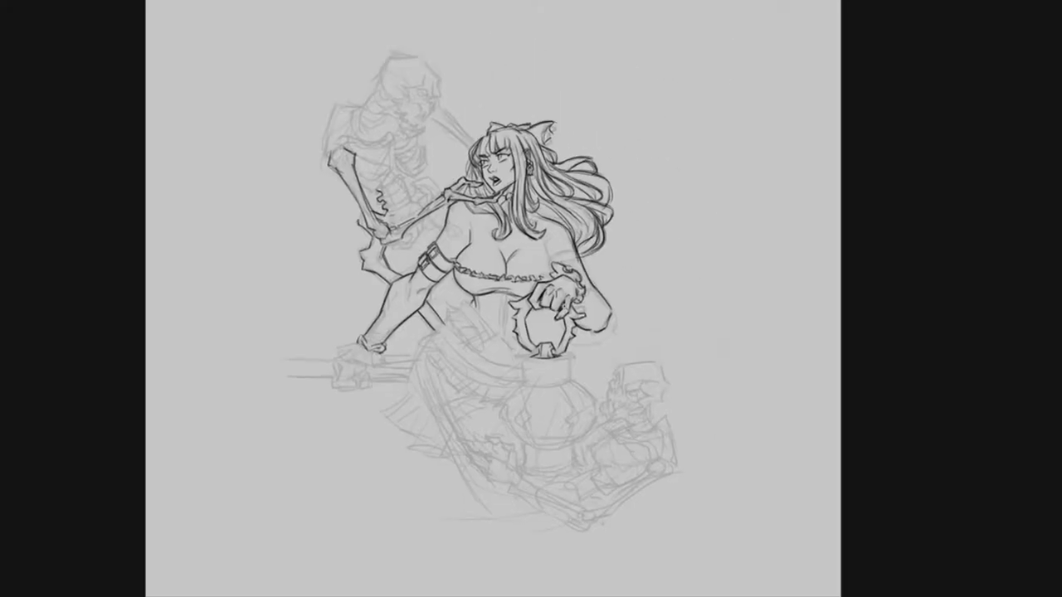
Ink the armpit crease and the bands behind the raised wrist, and strengthen the bent elbow's contour
scroll(583, 268, up, 5)
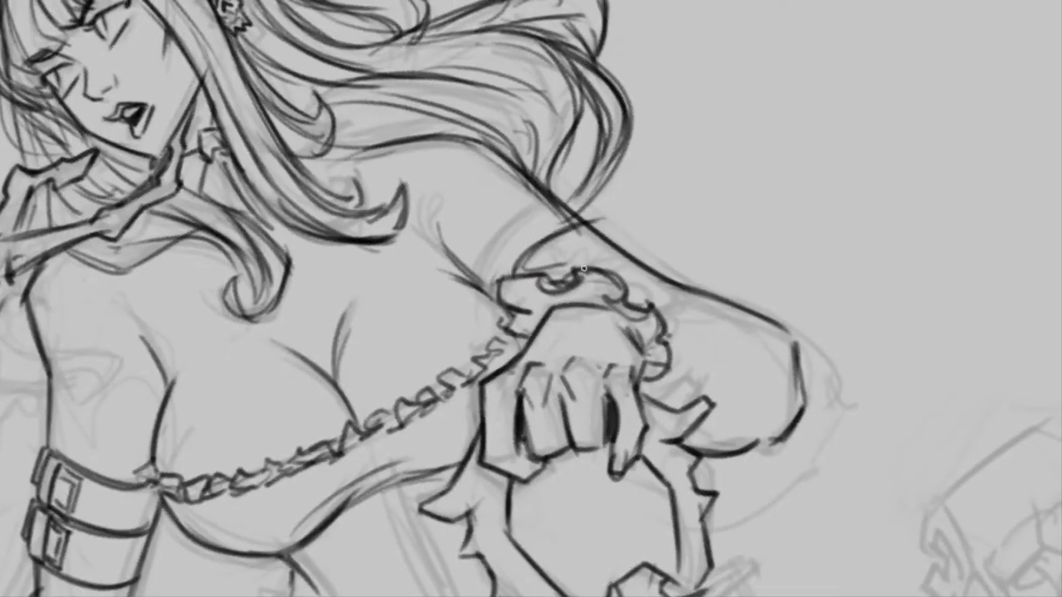
scroll(560, 257, up, 1)
scroll(645, 277, down, 5)
scroll(597, 283, up, 5)
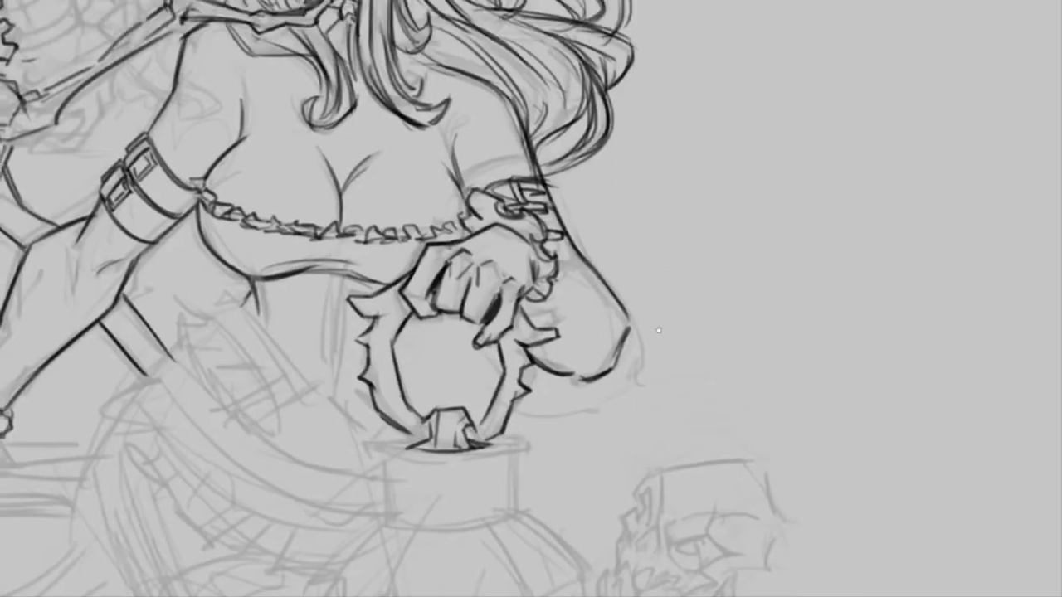
scroll(580, 287, down, 1)
scroll(569, 293, down, 2)
scroll(567, 295, up, 3)
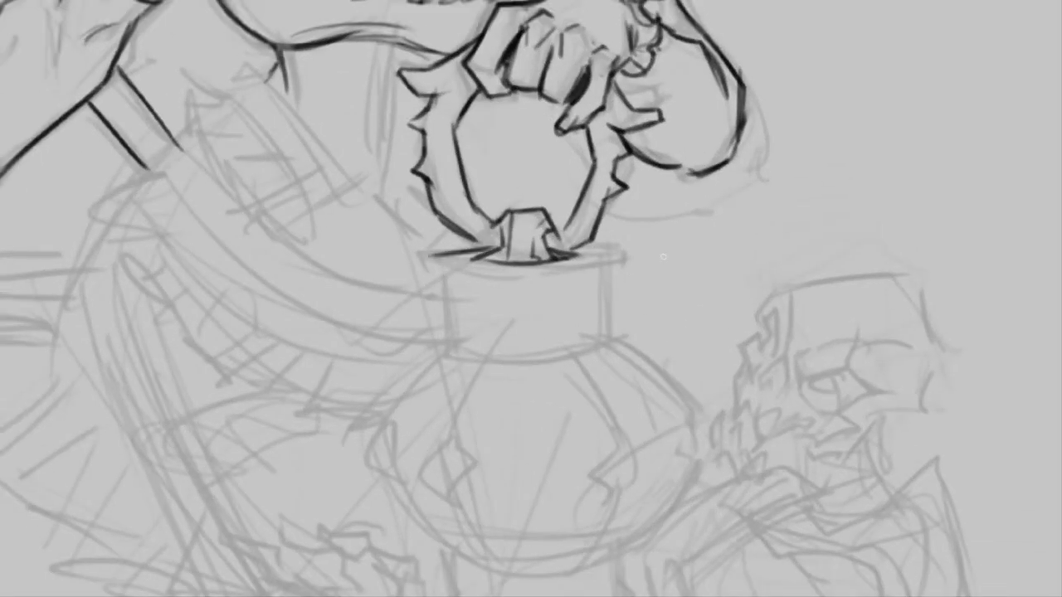
Ink the lantern's flared cap and neck, plus the left curve of its globe with the side ornament
scroll(556, 281, down, 3)
scroll(409, 330, up, 3)
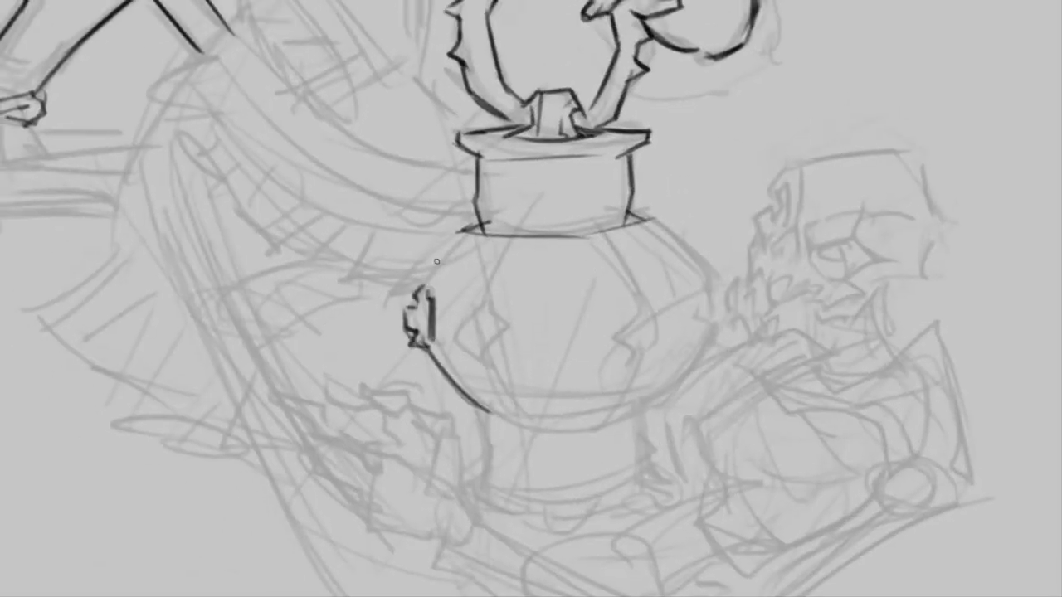
drag(411, 286, 481, 207)
drag(423, 278, 491, 388)
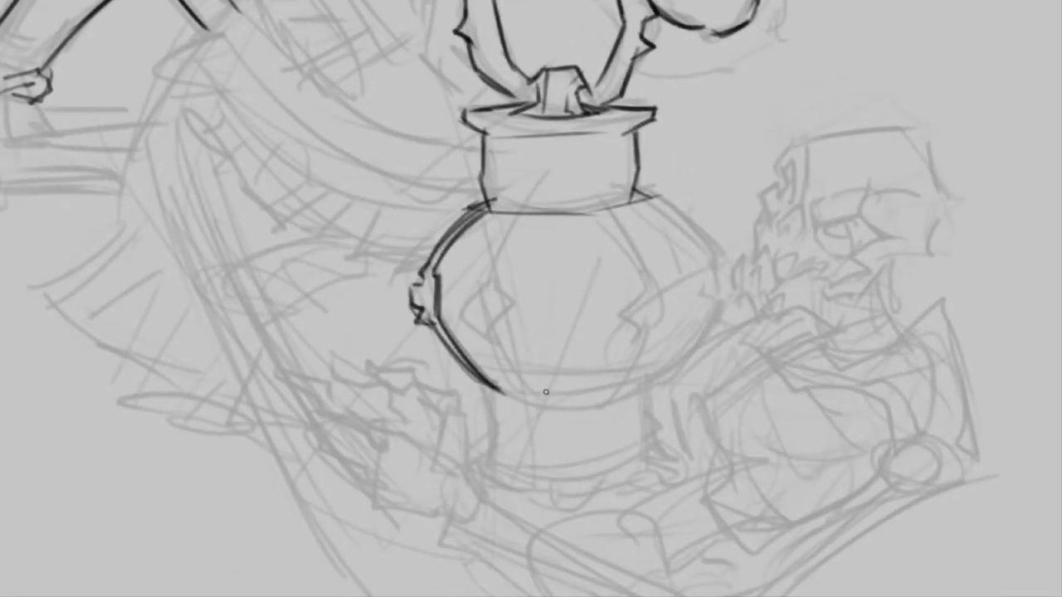
Finish inking the lantern globe with its right contour, side ornament, lower rim and inner ribs
drag(707, 273, 712, 317)
scroll(691, 317, down, 1)
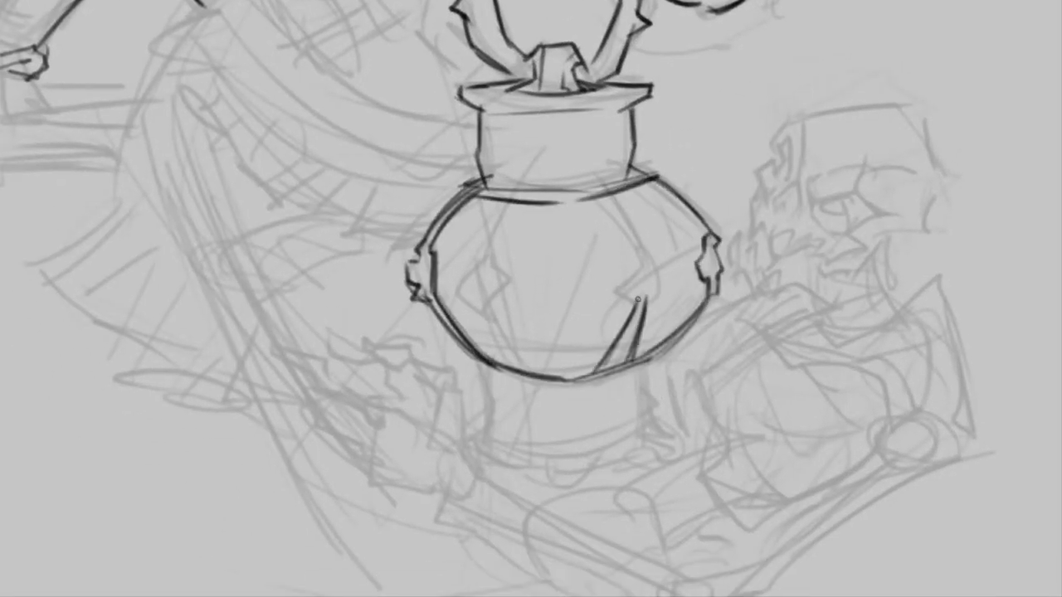
scroll(503, 296, down, 3)
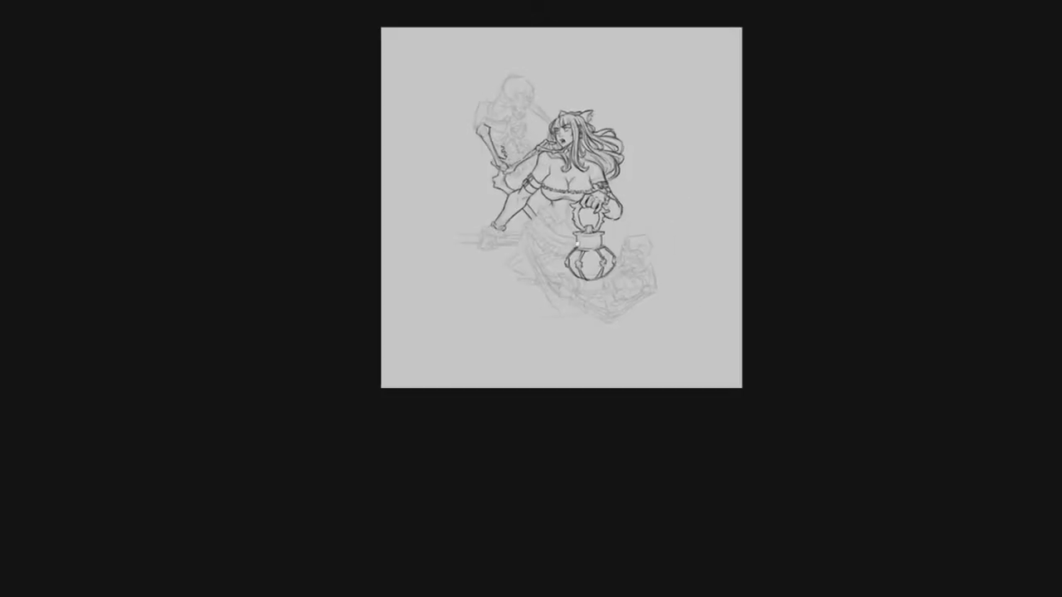
Ink the lantern's base with its flared sides and scalloped lower edge
scroll(605, 289, up, 3)
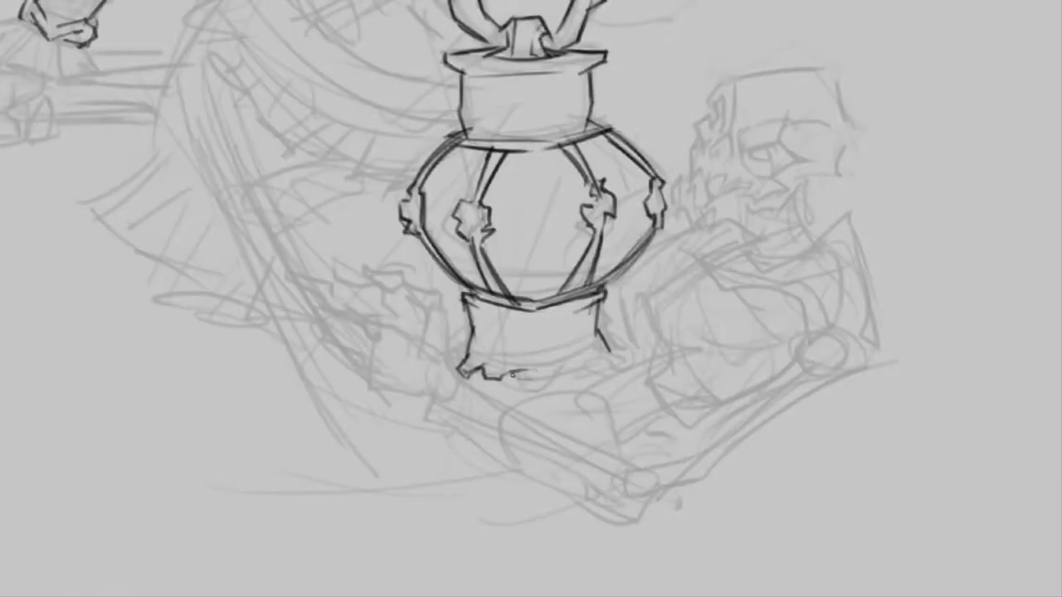
scroll(513, 375, down, 3)
scroll(549, 300, up, 3)
scroll(552, 326, down, 3)
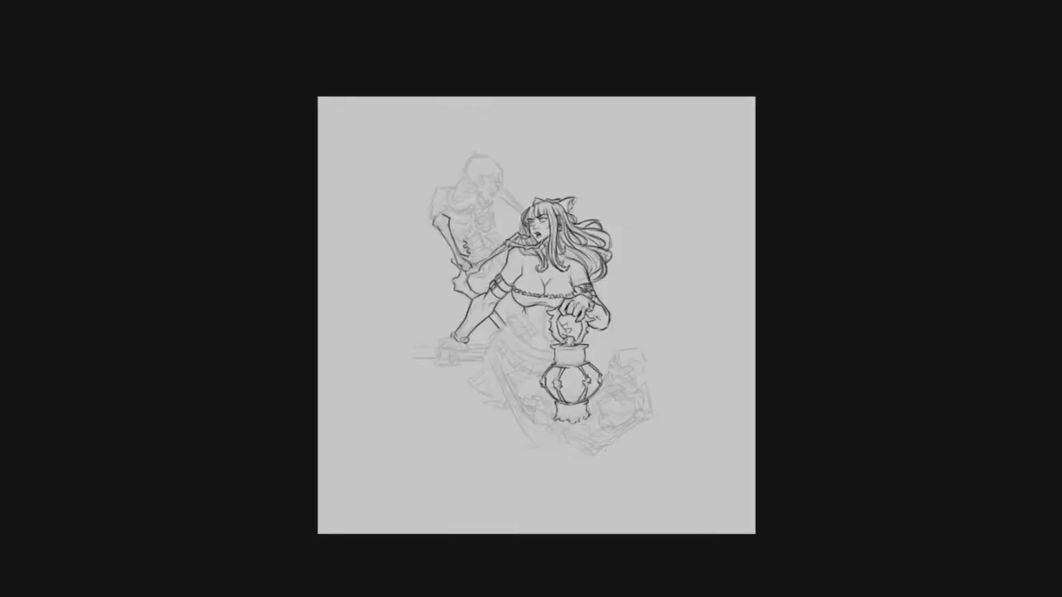
Ink the small ribbon bow beneath the bust and the bodice's centre seam down to its pointed hem
scroll(552, 326, up, 3)
scroll(557, 277, down, 3)
scroll(557, 277, up, 4)
scroll(558, 293, up, 1)
drag(555, 269, 531, 339)
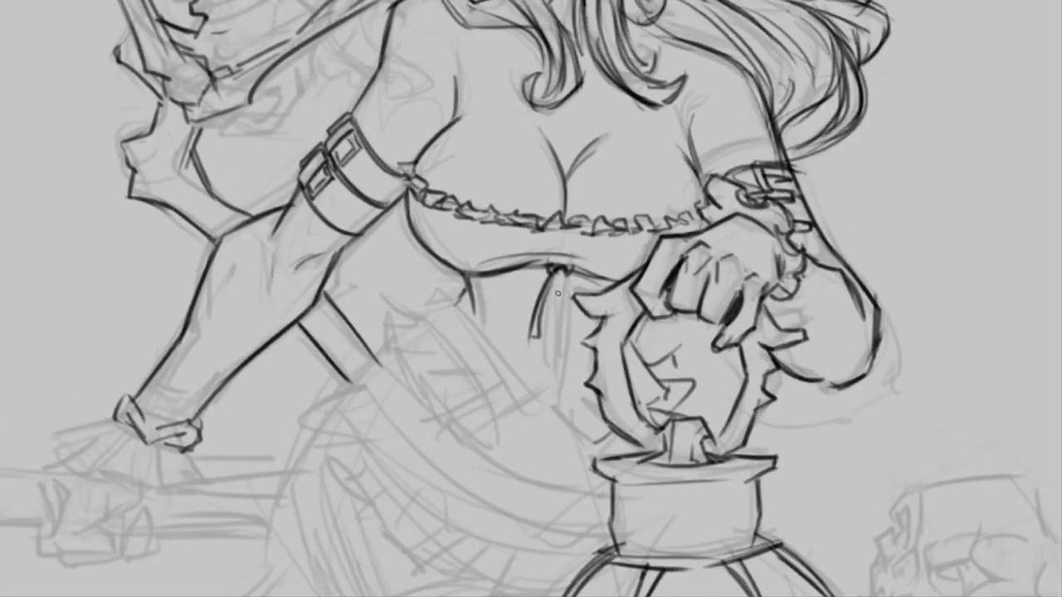
scroll(611, 238, down, 1)
drag(544, 252, 543, 368)
Ink the pleated frill and its band at the woman's waist, checking the drawing in a mirrored view
scroll(555, 363, down, 3)
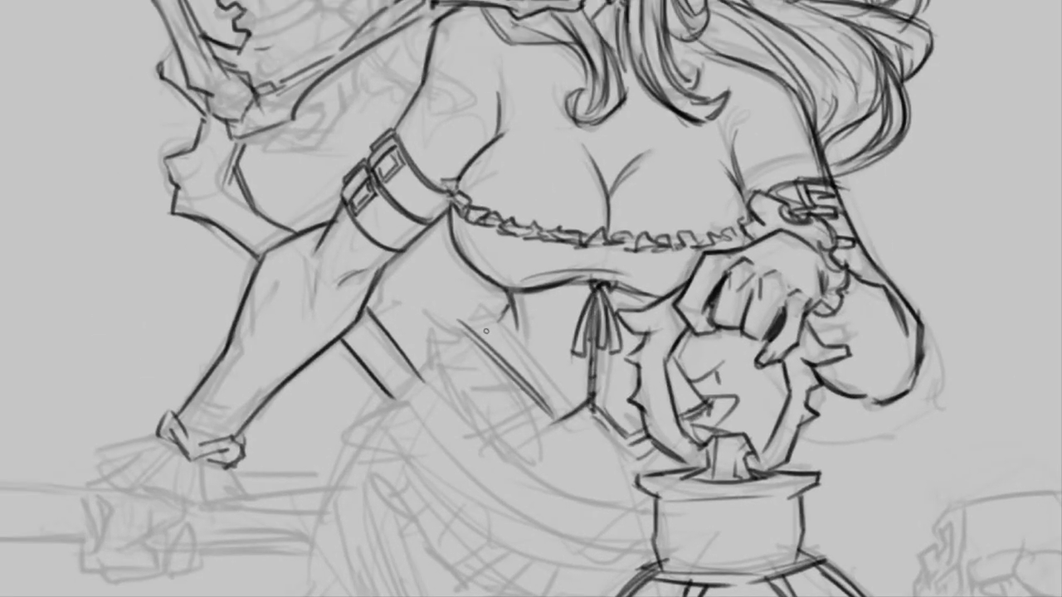
scroll(498, 324, up, 4)
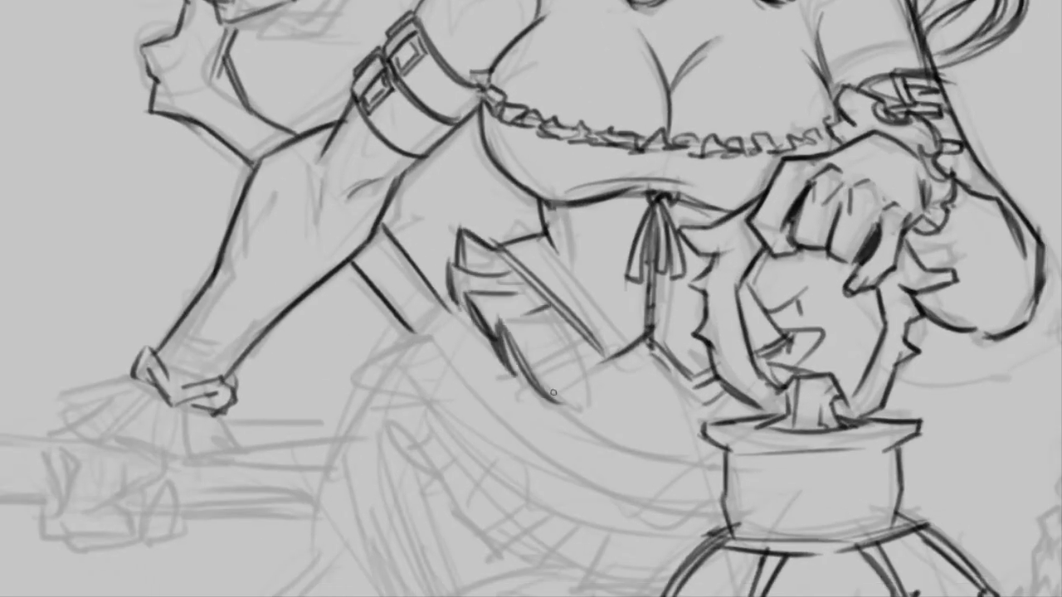
scroll(565, 282, down, 6)
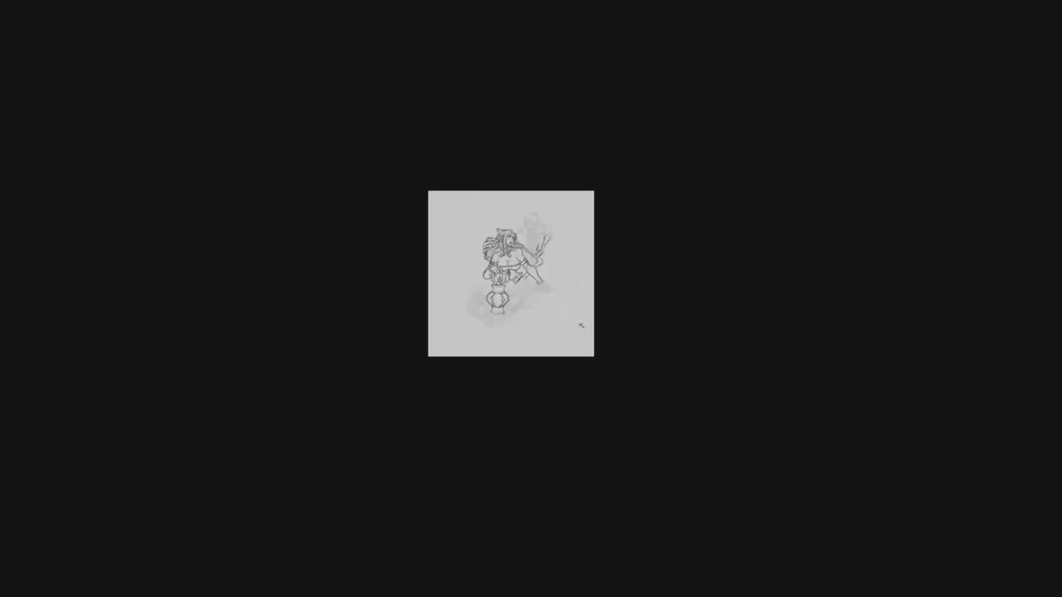
scroll(565, 278, up, 4)
scroll(564, 280, up, 3)
scroll(564, 280, down, 5)
Ink the standing skeleton's pelvis and the bones of its lower torso behind the forearm
scroll(497, 332, up, 7)
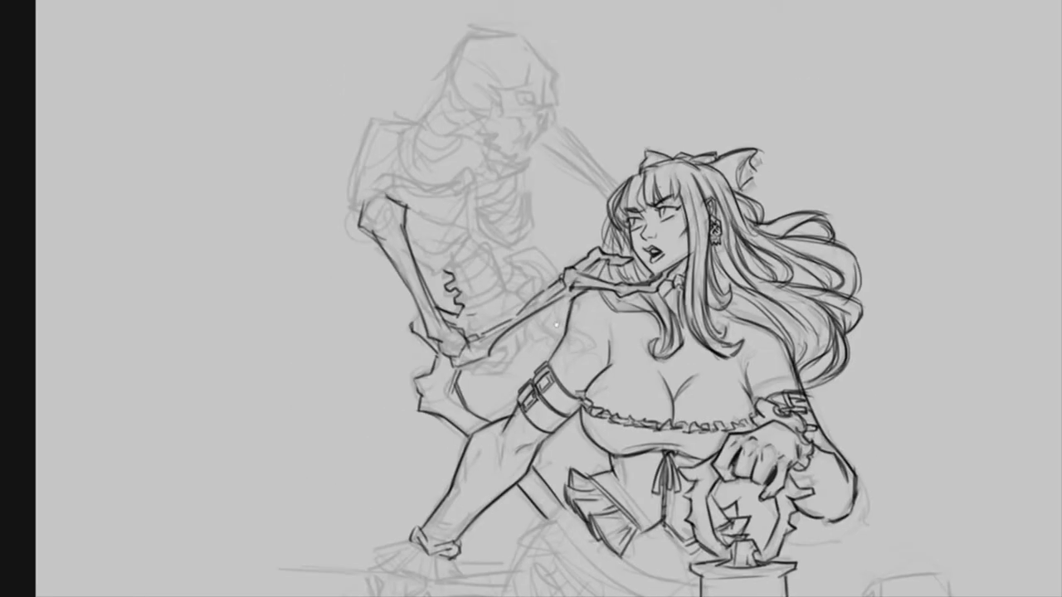
mouse_move(455, 404)
mouse_down()
mouse_move(423, 282)
mouse_move(464, 315)
mouse_up()
drag(464, 274, 515, 331)
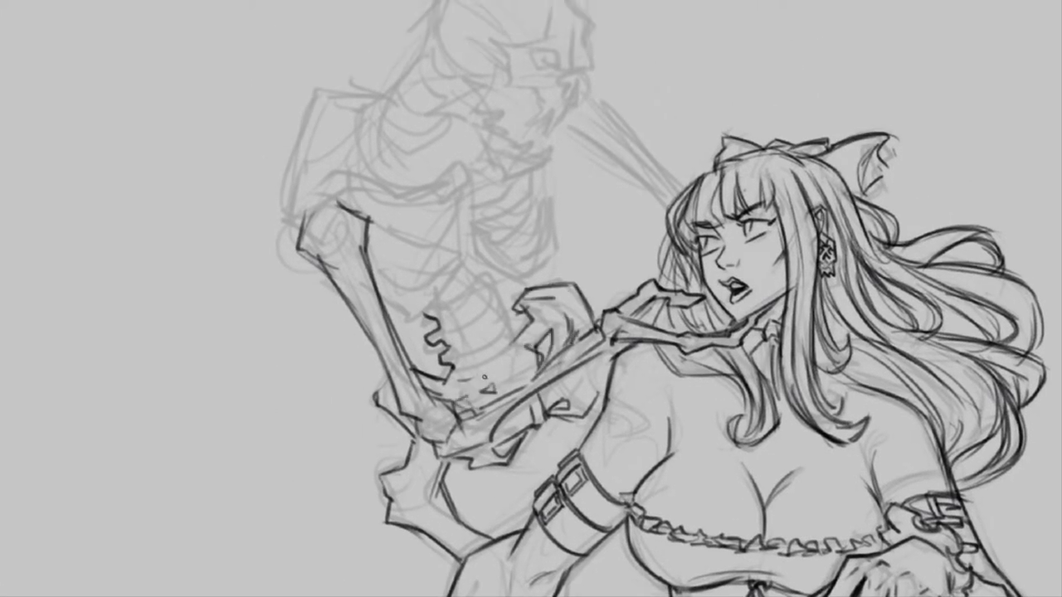
mouse_move(432, 274)
mouse_down()
mouse_move(459, 340)
mouse_move(530, 194)
mouse_up()
Ink the standing skeleton's brow, eye socket, nose cavity and jagged teeth
scroll(459, 340, down, 1)
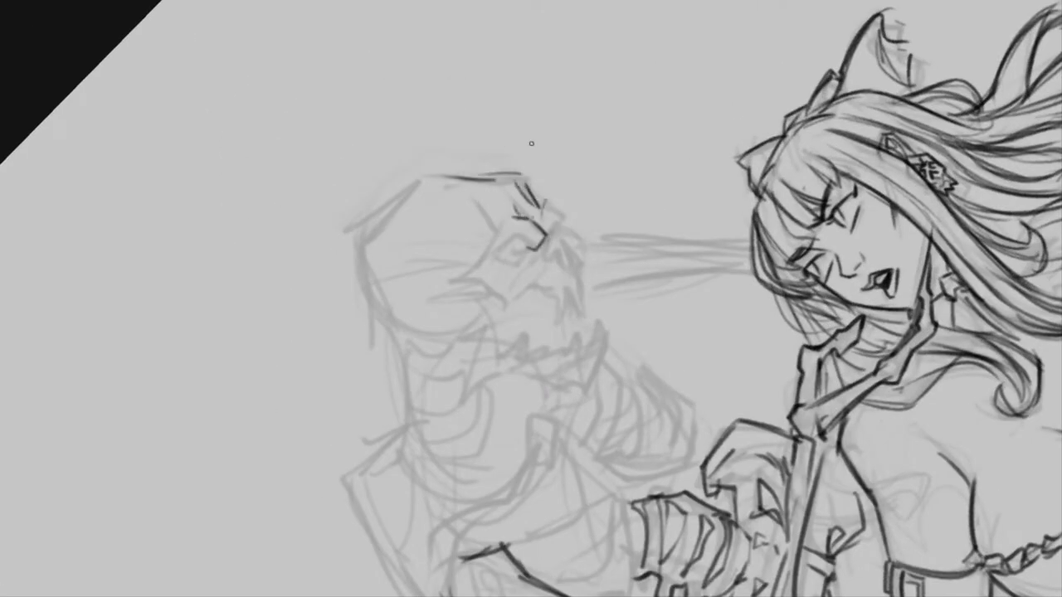
drag(491, 232, 545, 214)
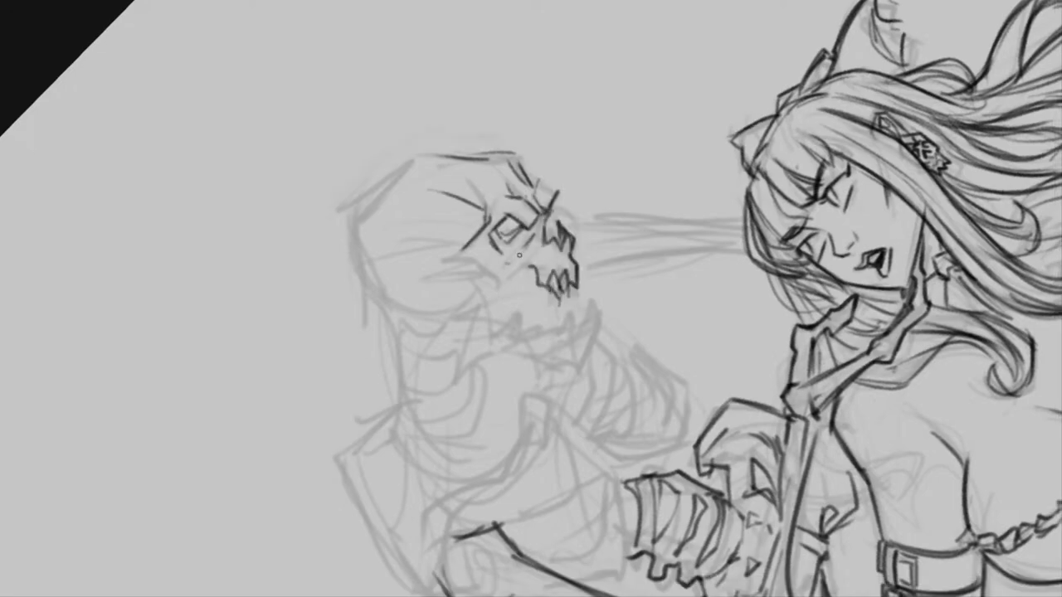
drag(519, 256, 465, 277)
scroll(592, 274, down, 5)
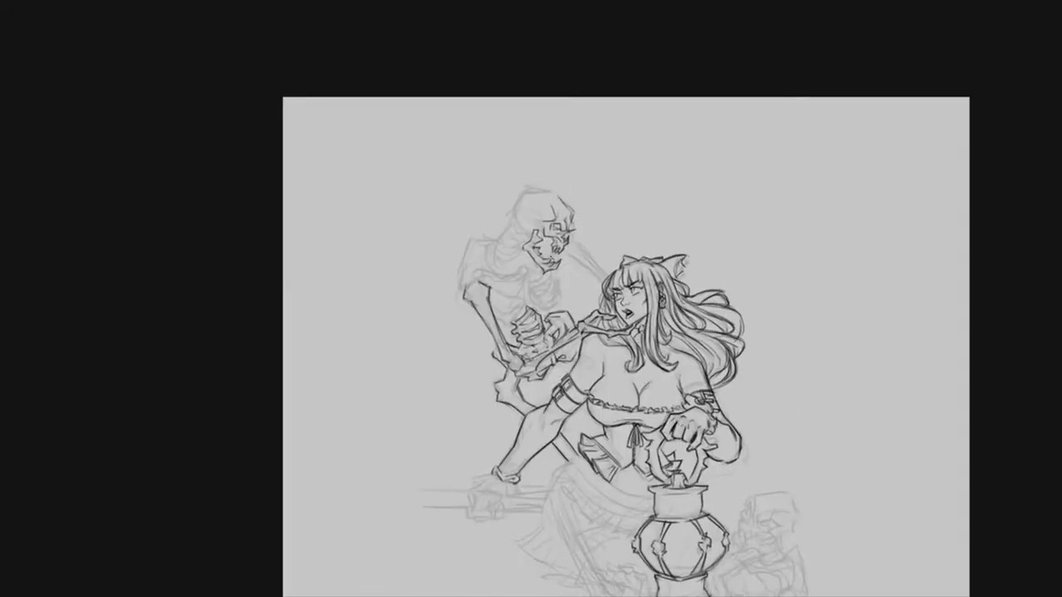
Ink the skull's cranium and jaw, plus the outer contour of the skeleton's neck
scroll(591, 274, up, 5)
scroll(591, 325, down, 5)
scroll(591, 325, up, 5)
scroll(590, 324, down, 5)
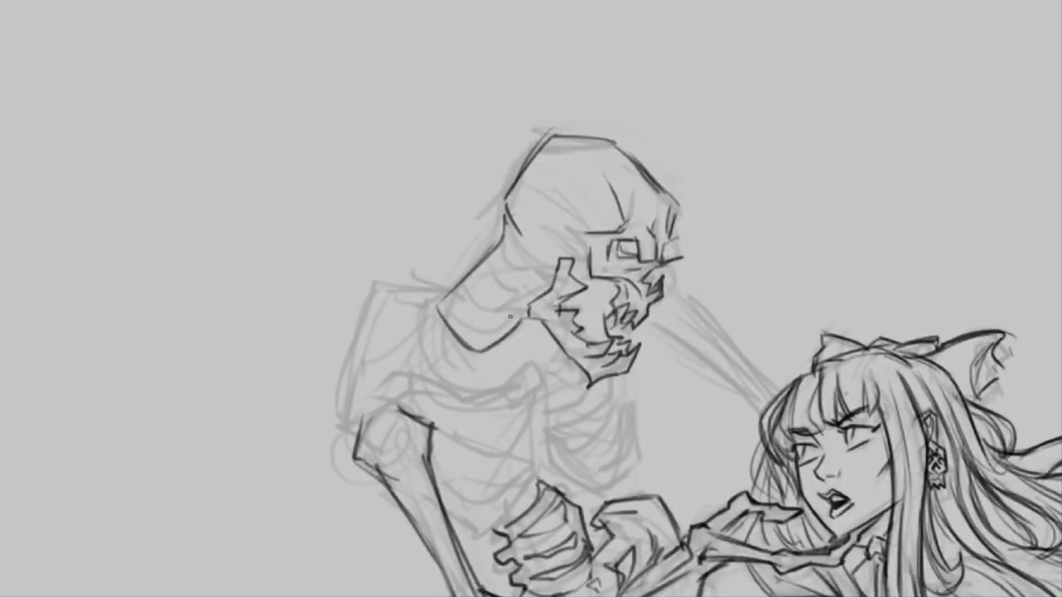
Ink the standing skeleton's neck bones, collarbone, shoulder blade and breastbone, plus the far arm bone behind the woman's head
scroll(498, 323, up, 5)
scroll(431, 325, down, 4)
scroll(373, 327, up, 3)
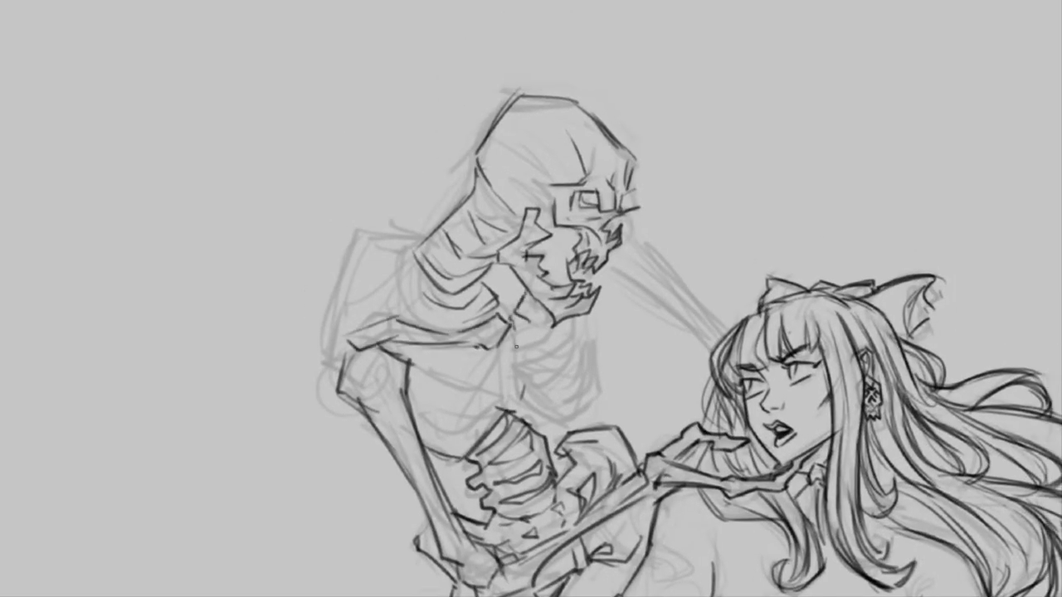
scroll(373, 327, down, 5)
scroll(517, 219, up, 5)
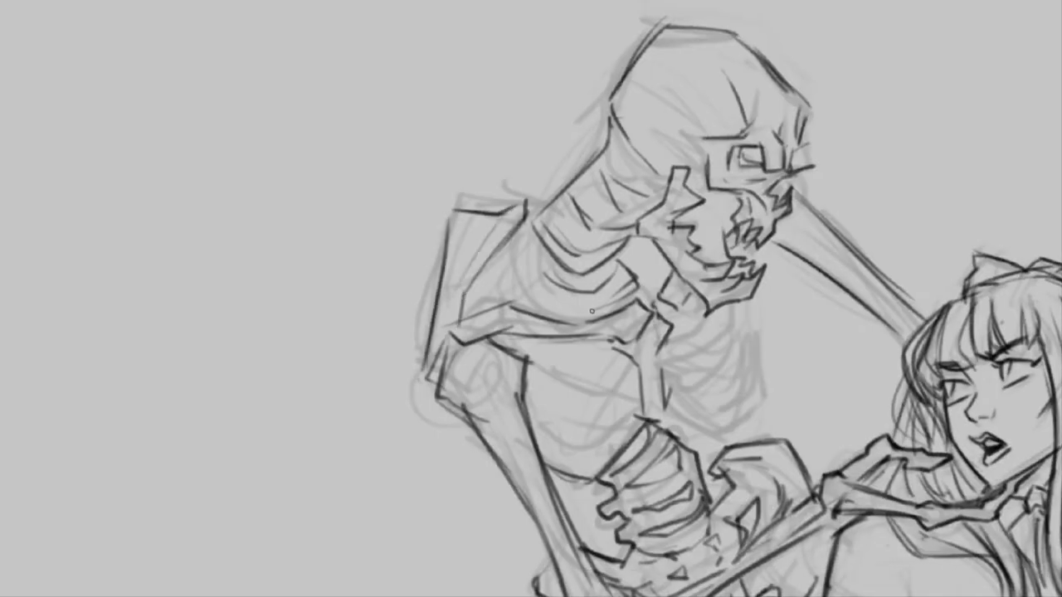
Ink the ribs on both sides of the standing skeleton's chest and check them in a mirrored view
scroll(592, 310, down, 5)
scroll(452, 252, up, 5)
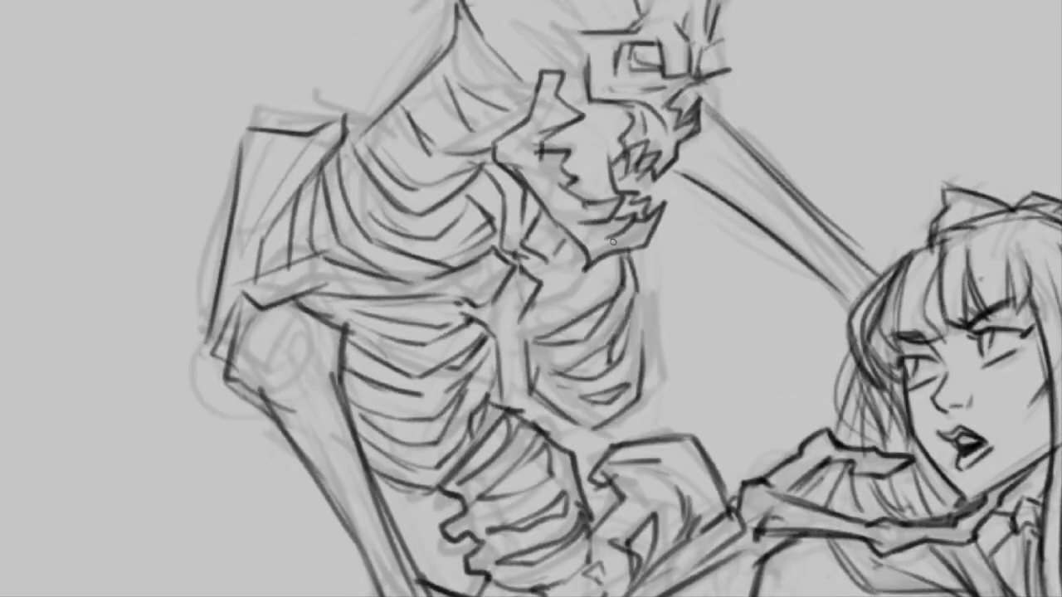
scroll(652, 192, down, 5)
key(m)
key(m)
scroll(652, 192, up, 5)
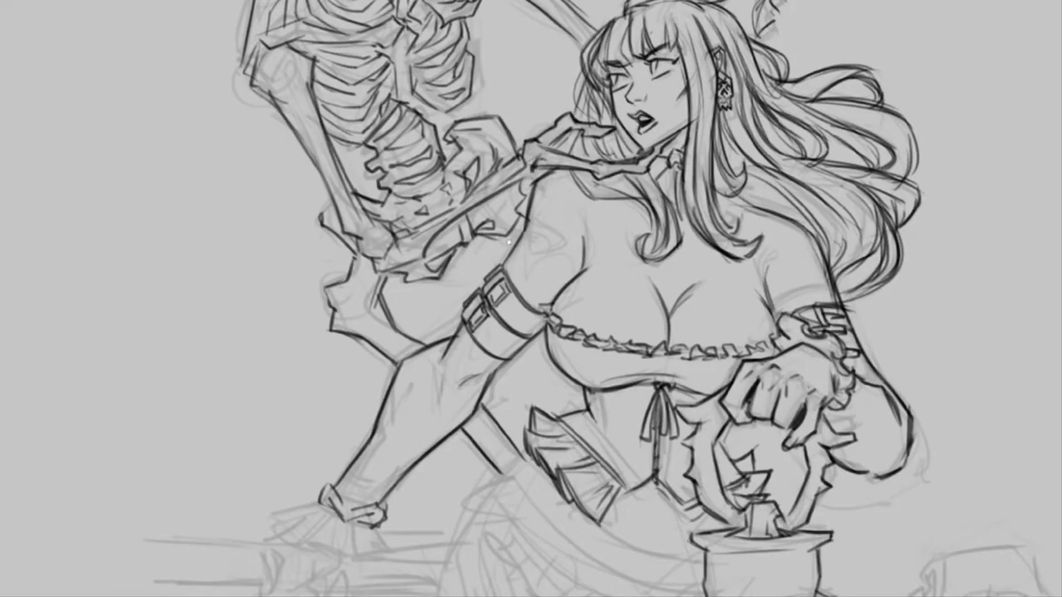
Ink the curved hip band of the skirt running from the woman's waist to behind the lantern
scroll(531, 298, down, 4)
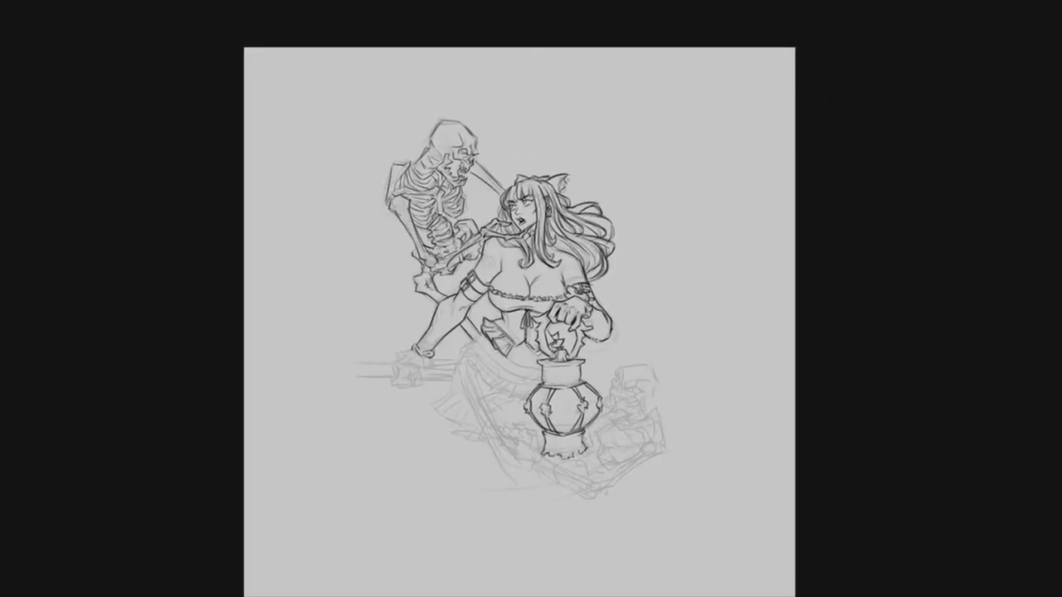
scroll(523, 215, up, 6)
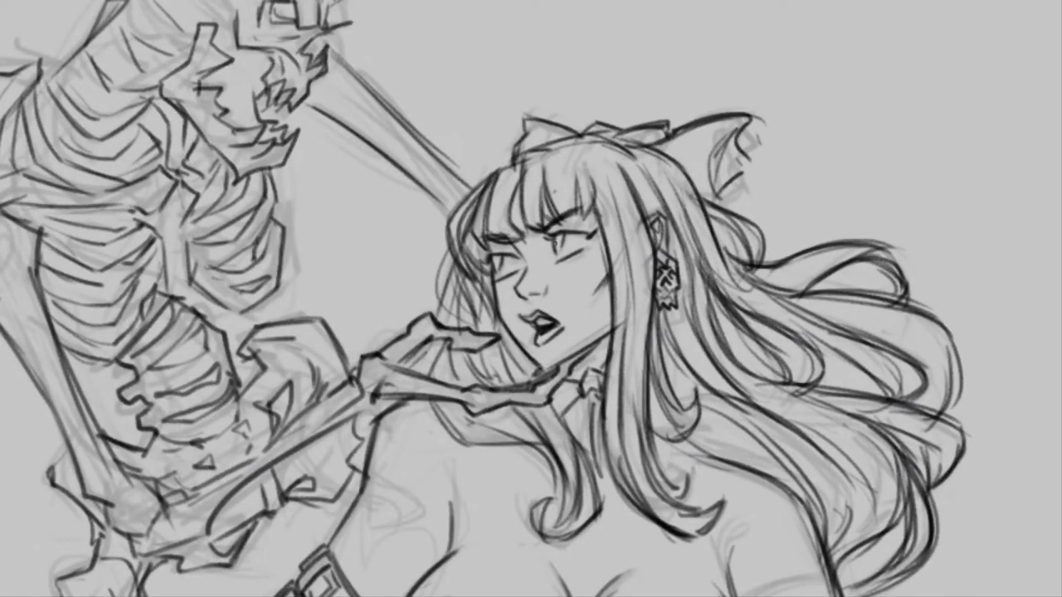
scroll(531, 299, down, 5)
scroll(531, 299, up, 5)
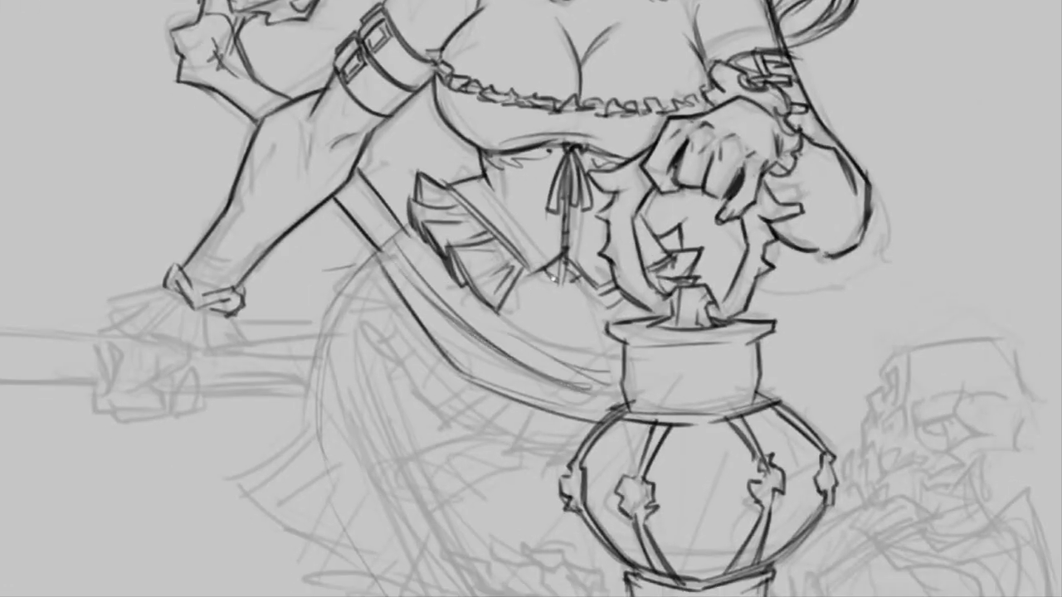
scroll(553, 279, down, 4)
Ink the pleated ruffle hanging below the skirt's hip band, with its fold lines and zigzag edge
scroll(454, 228, up, 6)
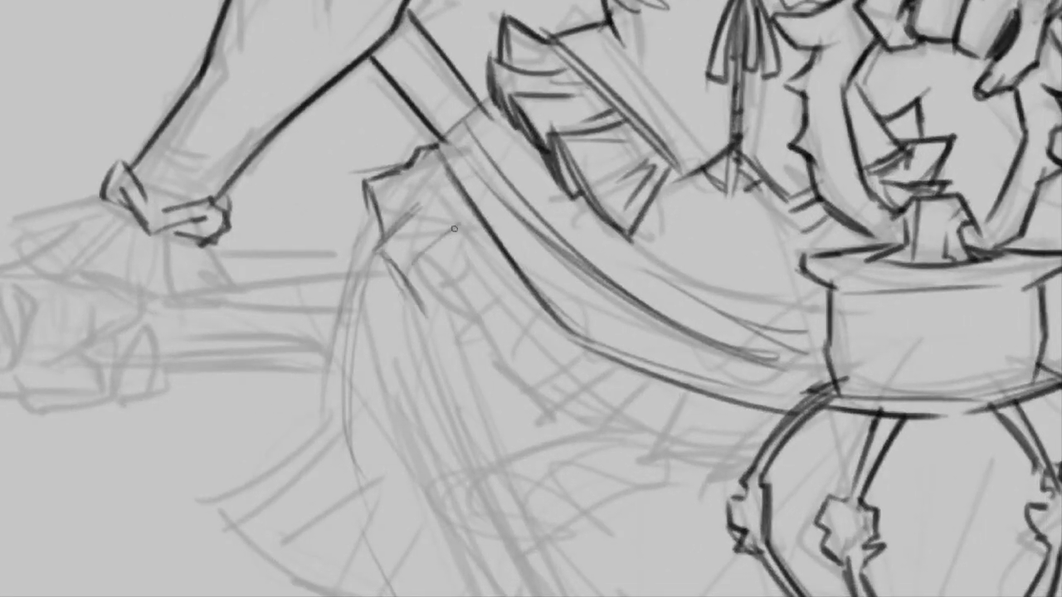
scroll(454, 228, down, 2)
scroll(581, 346, down, 4)
scroll(442, 326, up, 5)
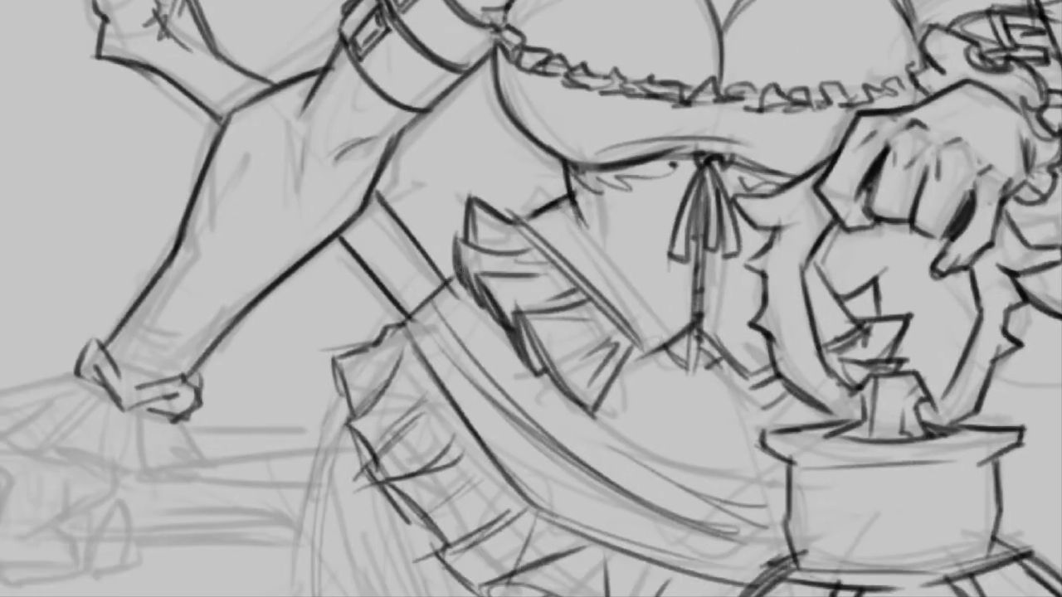
scroll(441, 326, down, 4)
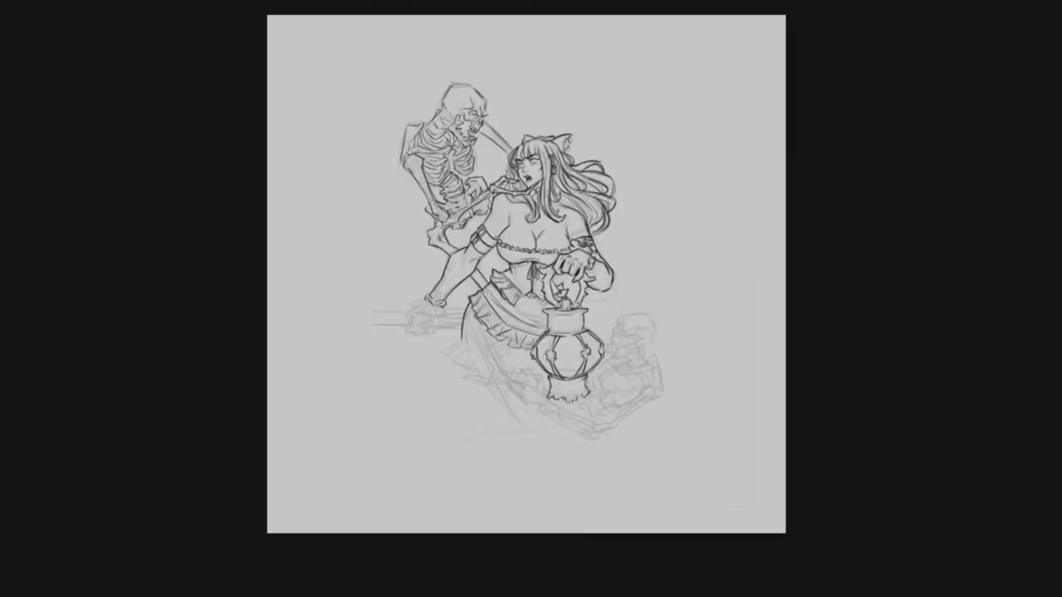
Ink the lower skirt band with its ragged lace trim and the flaring torn cloth behind the hip
scroll(488, 344, up, 5)
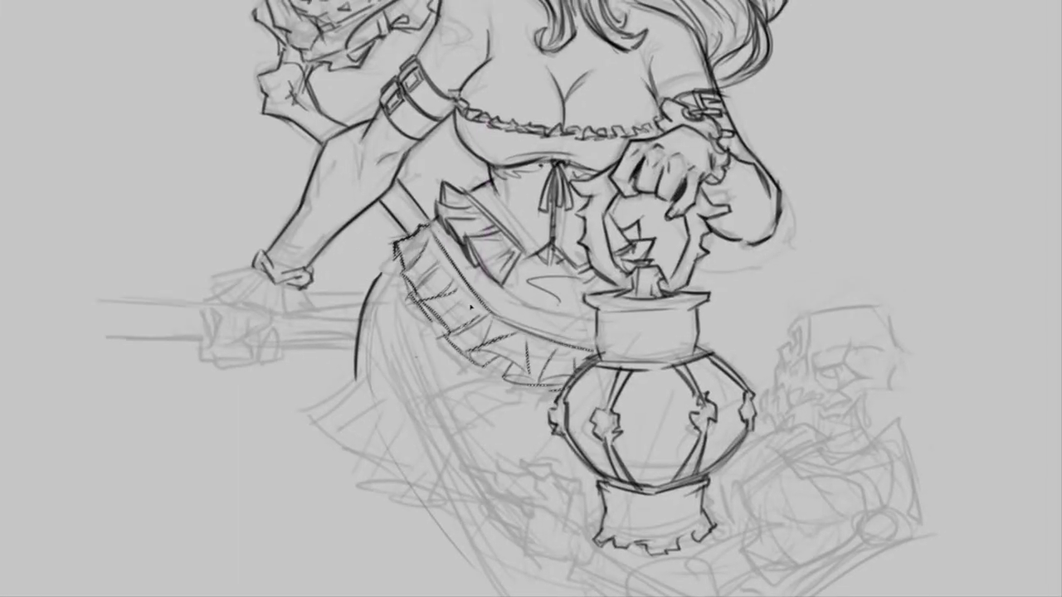
scroll(470, 308, up, 3)
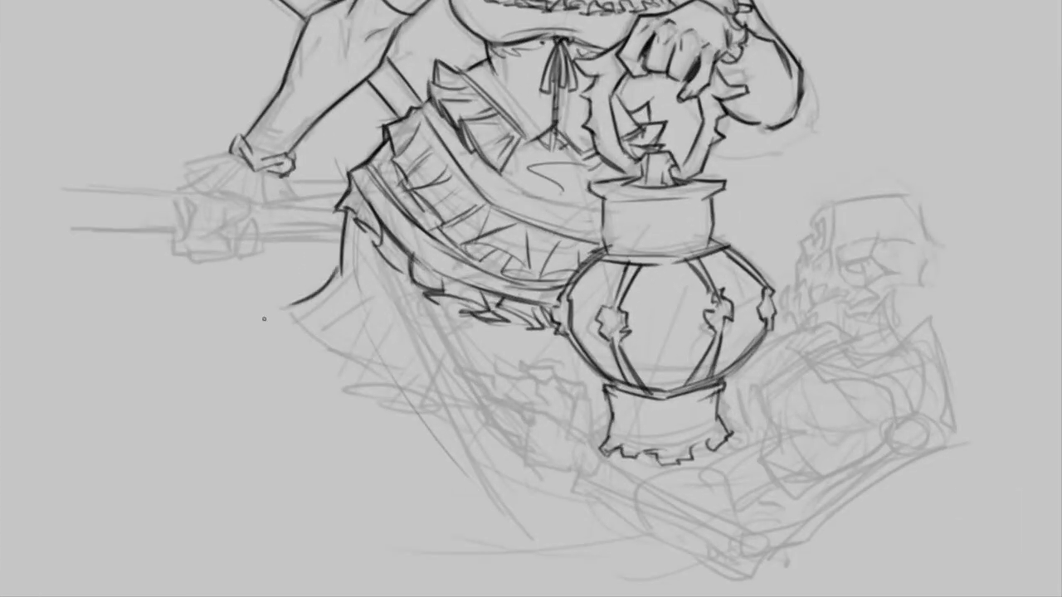
scroll(424, 412, down, 5)
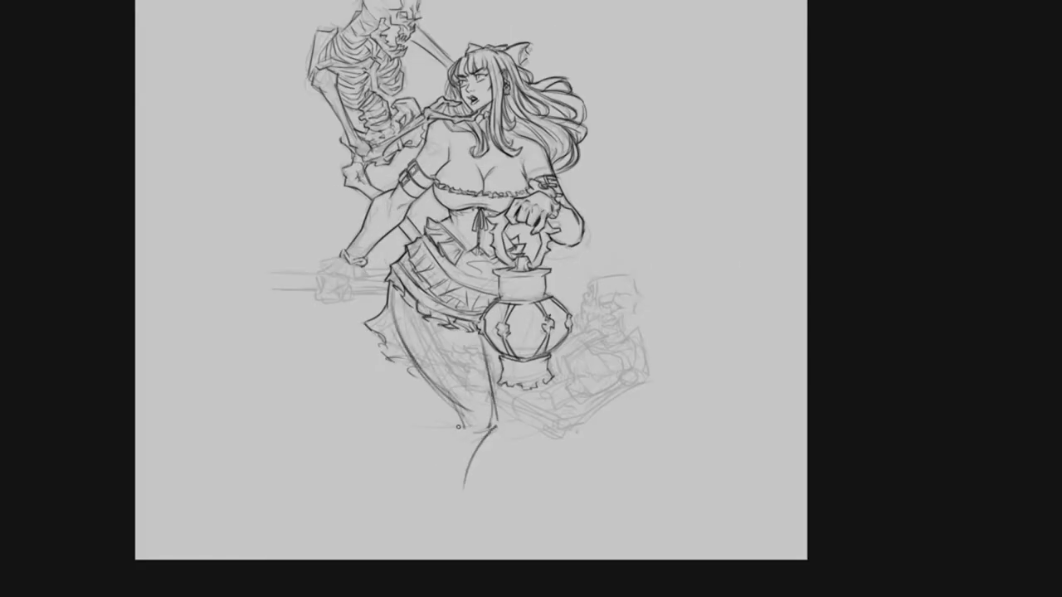
Draw the woman's thighs, knees and calves extending below the skirt
scroll(458, 427, down, 4)
scroll(458, 427, up, 8)
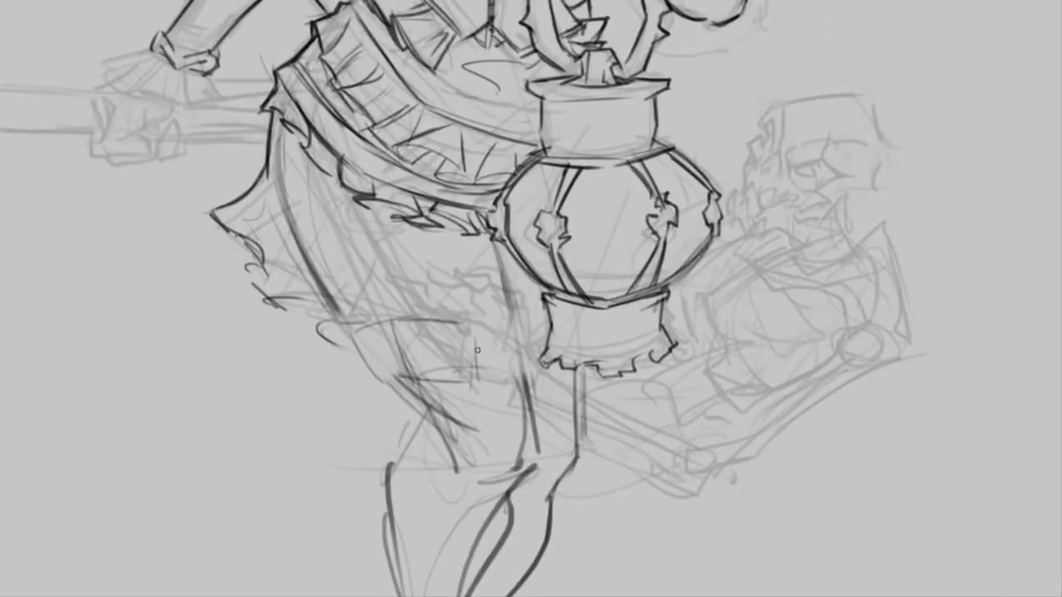
scroll(477, 350, down, 5)
scroll(534, 319, up, 8)
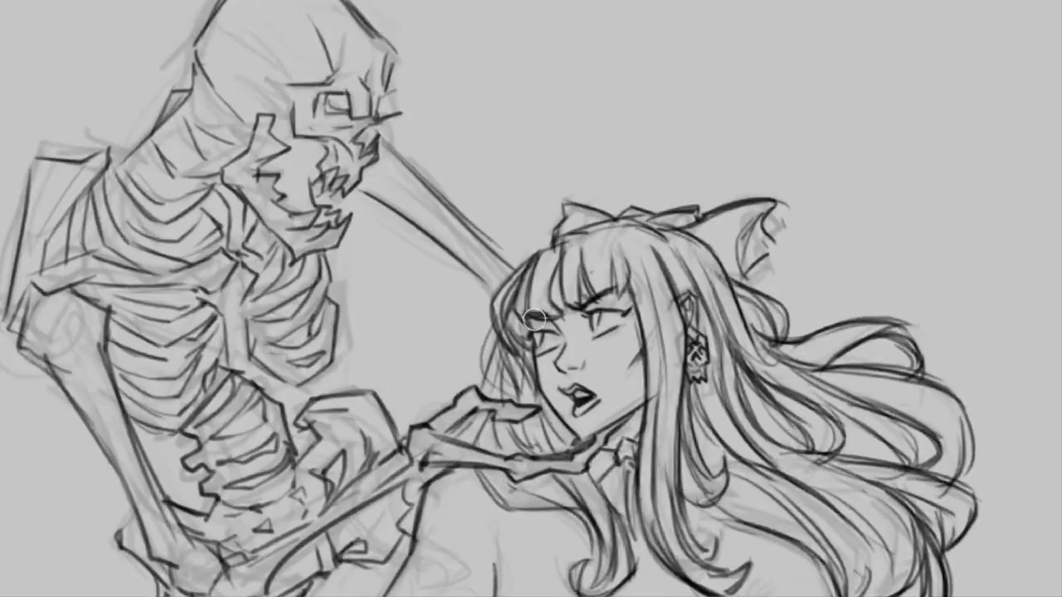
scroll(535, 319, down, 5)
Ink the skeletal hand gripping the woman's thigh, including its thumb, finger bones and knuckles
scroll(541, 346, up, 8)
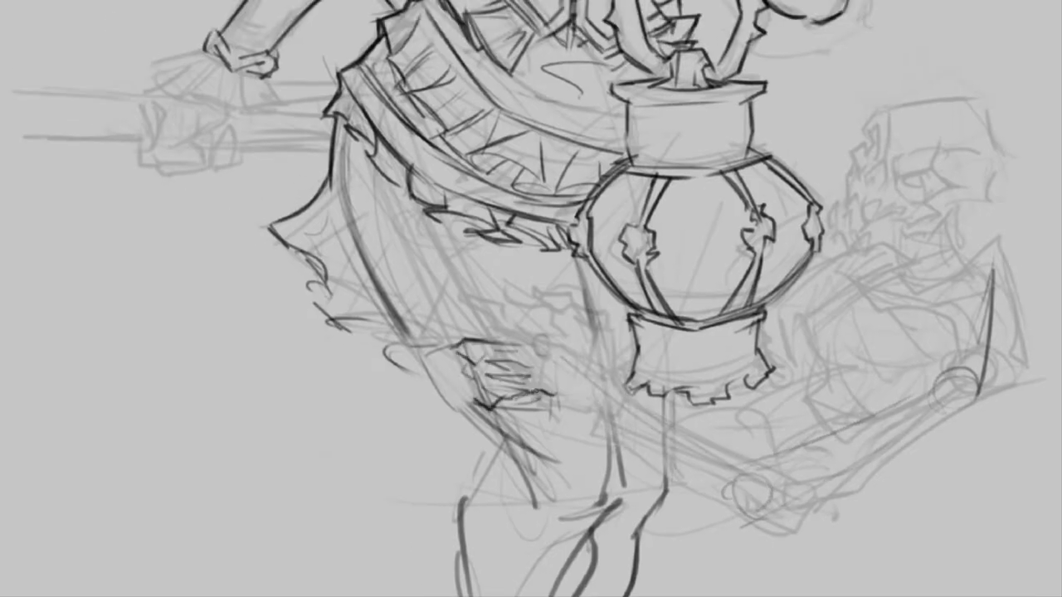
scroll(531, 298, down, 2)
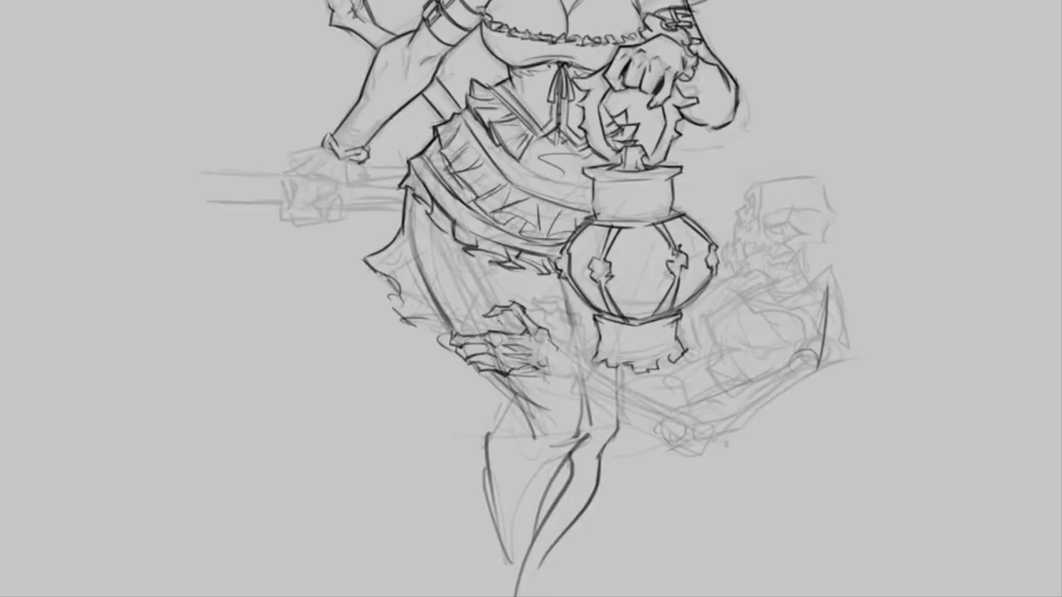
scroll(531, 299, up, 5)
scroll(531, 299, down, 4)
scroll(531, 298, up, 4)
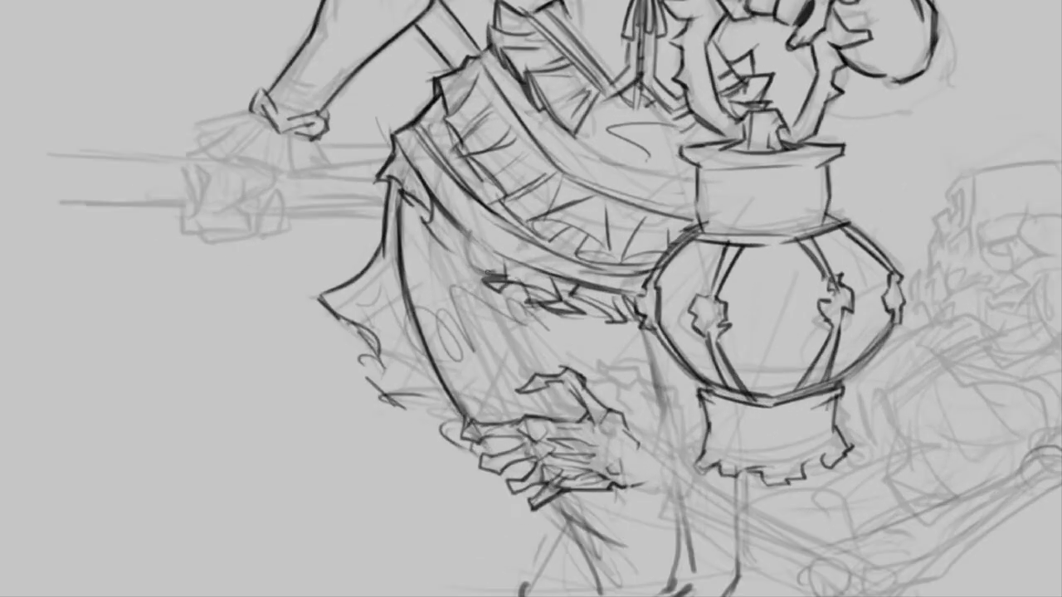
Ink the forearm bones leading from the gripping skeletal hand and build up the lace beneath the skirt
scroll(531, 299, down, 3)
scroll(531, 299, up, 3)
scroll(531, 299, up, 2)
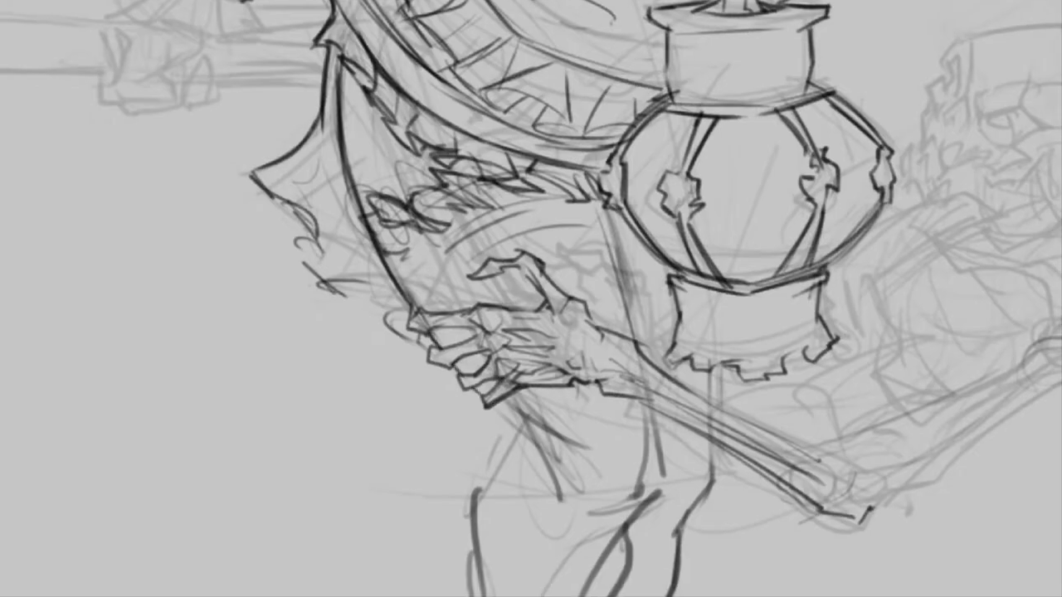
Extend the skirt's lower frills behind the lantern and strengthen the contours of the knee and calves
scroll(531, 299, down, 3)
scroll(643, 276, up, 4)
scroll(627, 273, down, 3)
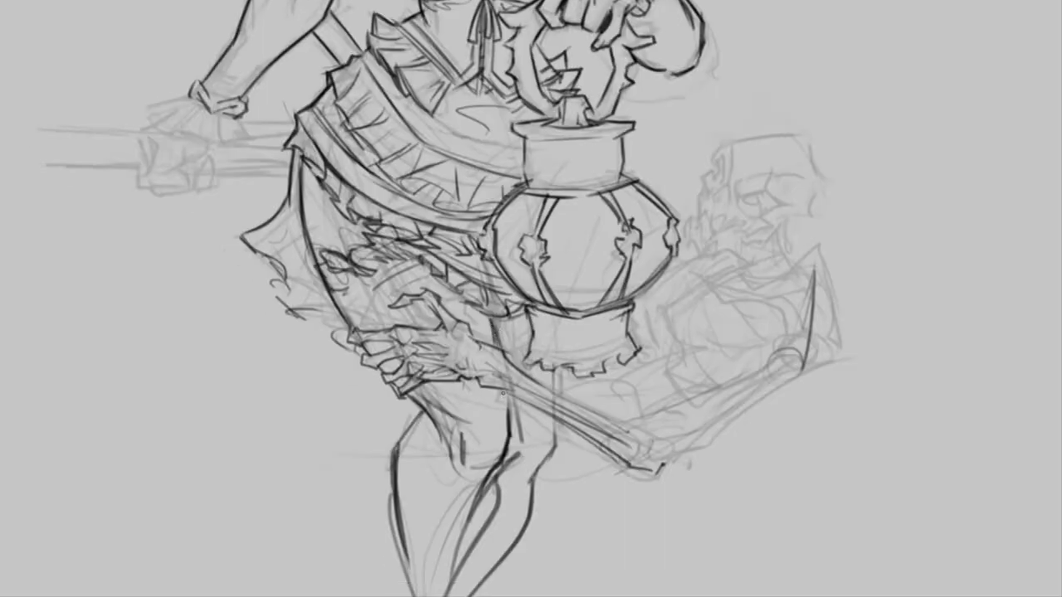
Draw the lower skeleton's arm bones, shoulder blade and jagged skull beside the lantern over the rough sketch
scroll(602, 316, up, 4)
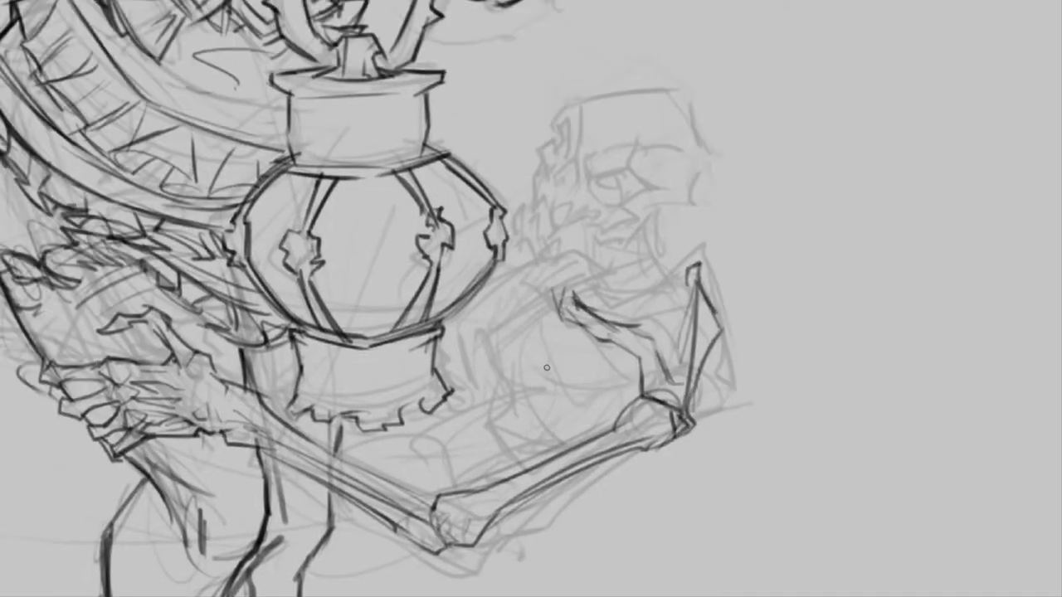
scroll(635, 185, down, 3)
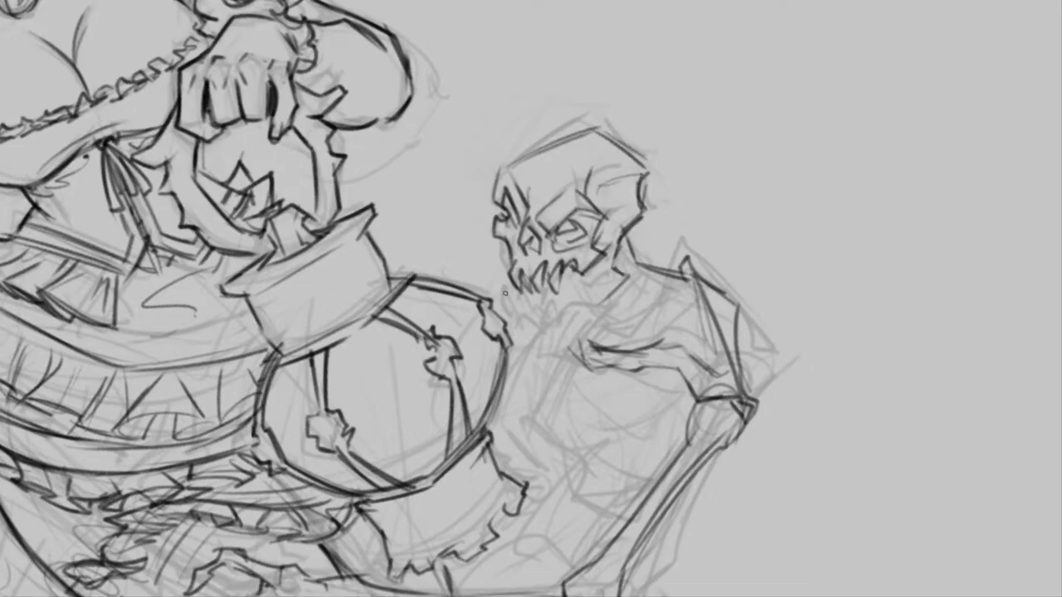
scroll(634, 185, up, 4)
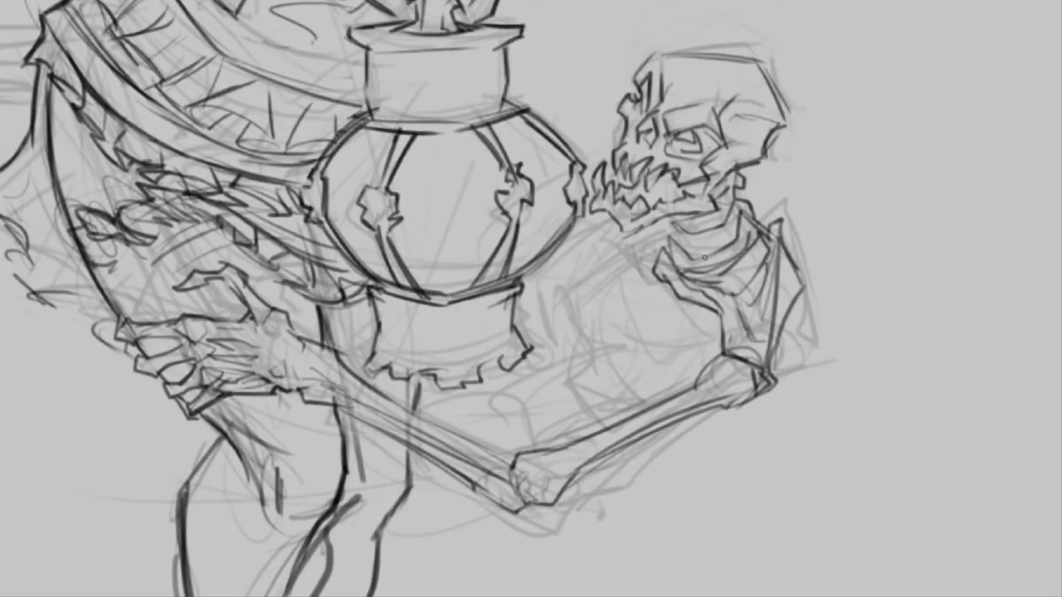
Draw the lower skeleton's collarbone, spine and curved ribs beneath its skull
scroll(614, 265, down, 3)
scroll(634, 191, up, 4)
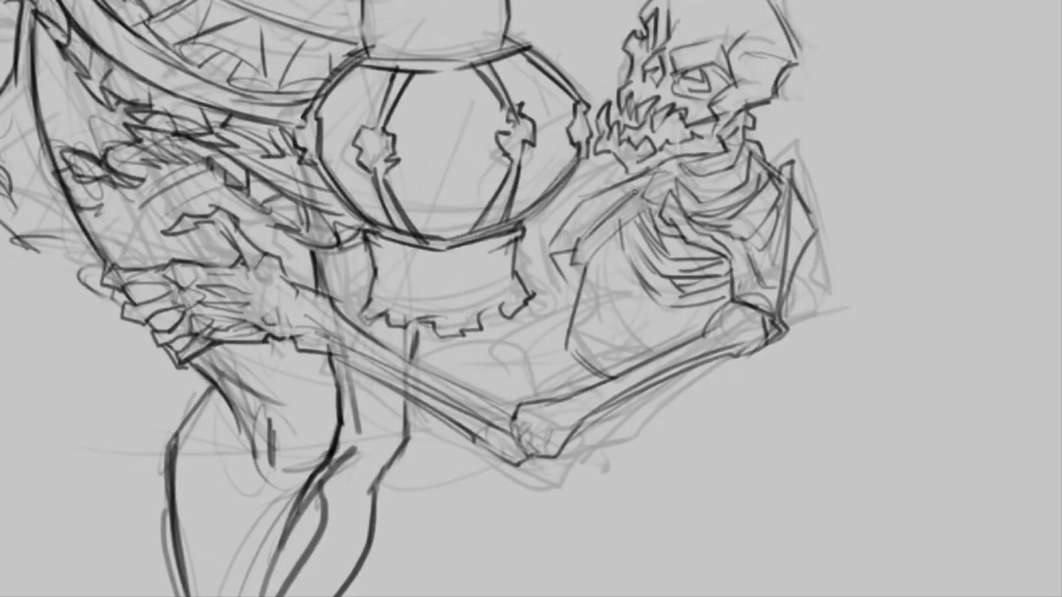
scroll(618, 316, down, 3)
scroll(485, 274, up, 5)
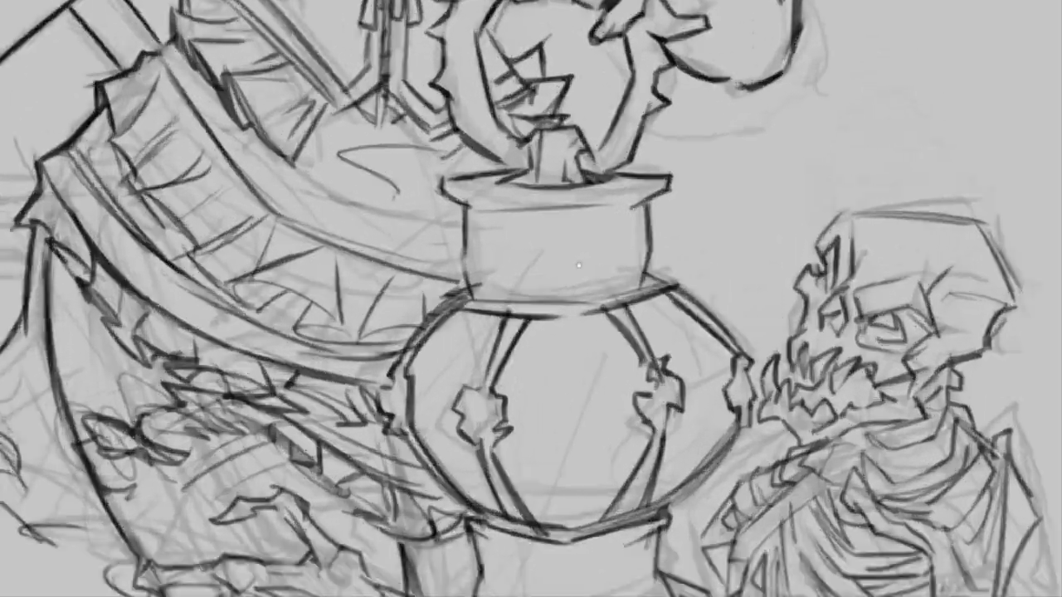
Fill the lantern's neck and base with jagged filigree between the vertical bars
scroll(527, 248, down, 3)
scroll(585, 337, up, 3)
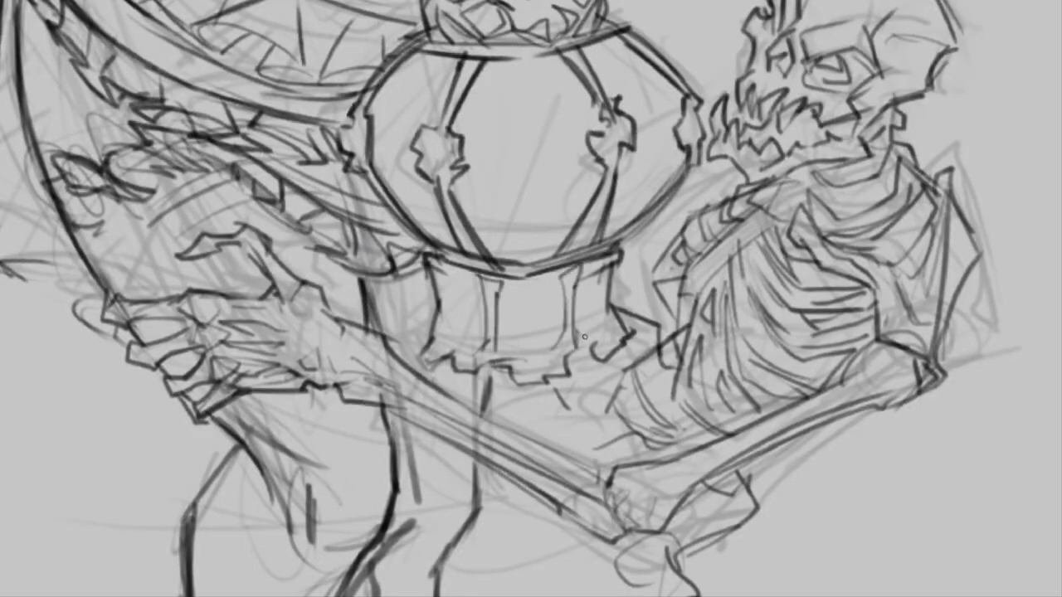
scroll(562, 270, down, 5)
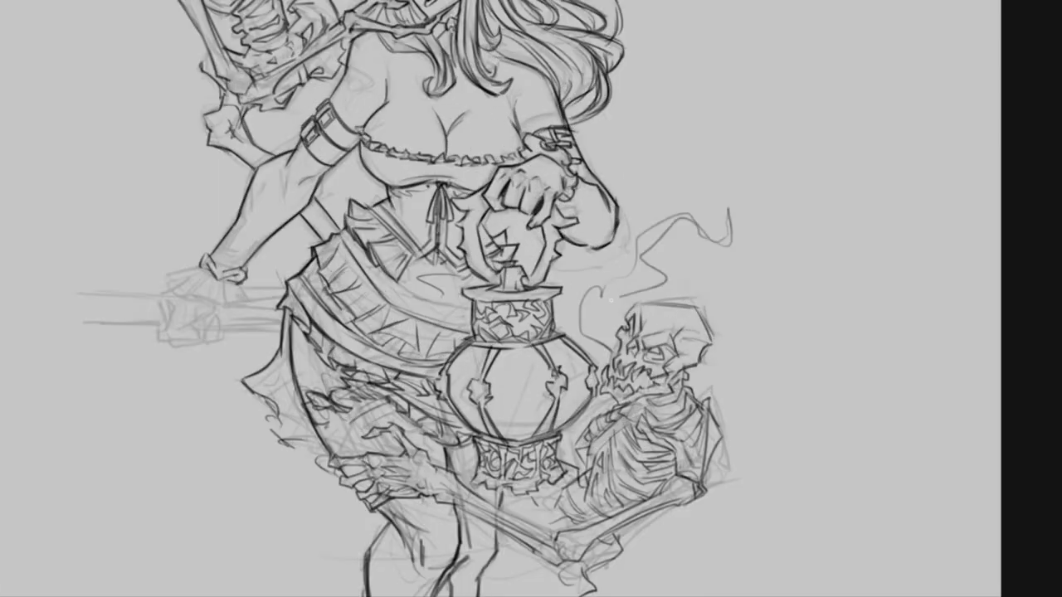
Define the woman's gloved hand gripping the staff and add loose smoke wisps around the lower skeleton
scroll(531, 349, up, 3)
scroll(531, 348, down, 2)
scroll(433, 357, up, 5)
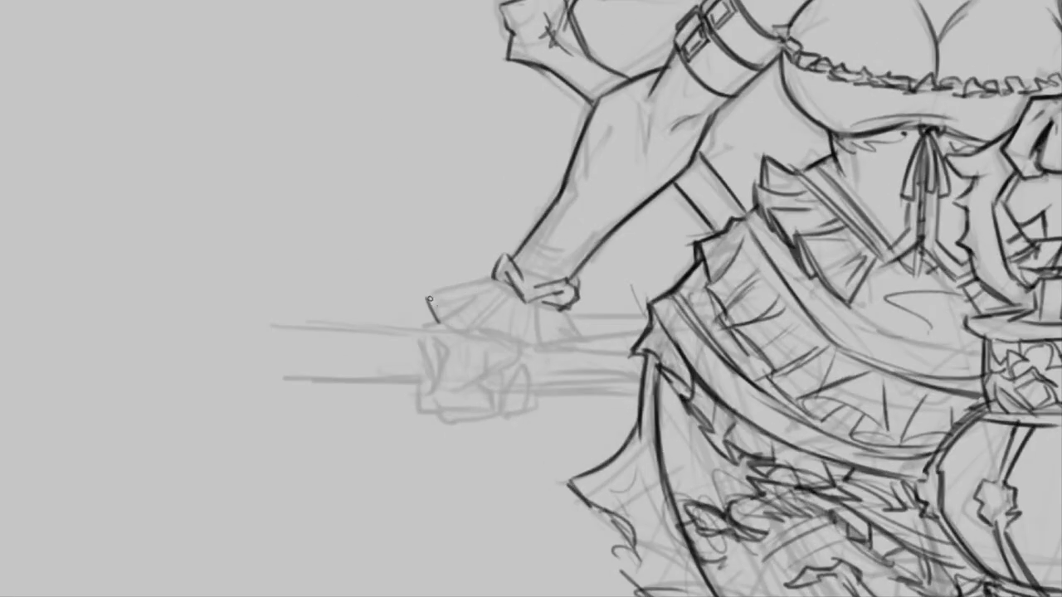
scroll(426, 332, down, 5)
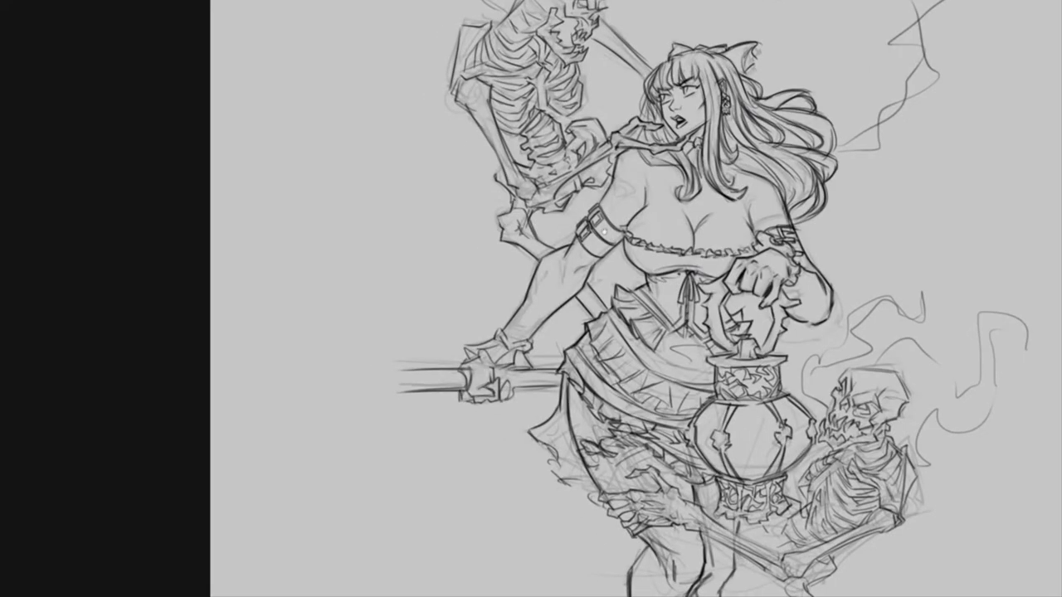
Ink the woman's eyes, brows, nose and parted lips on Layer 6 over the faded sketch
scroll(571, 301, up, 5)
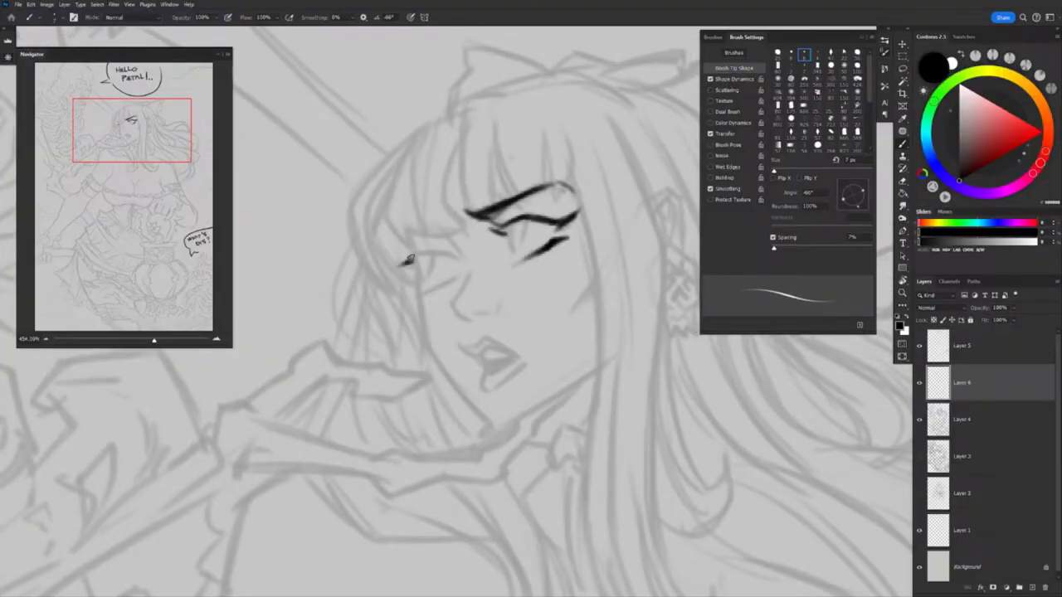
scroll(461, 272, down, 5)
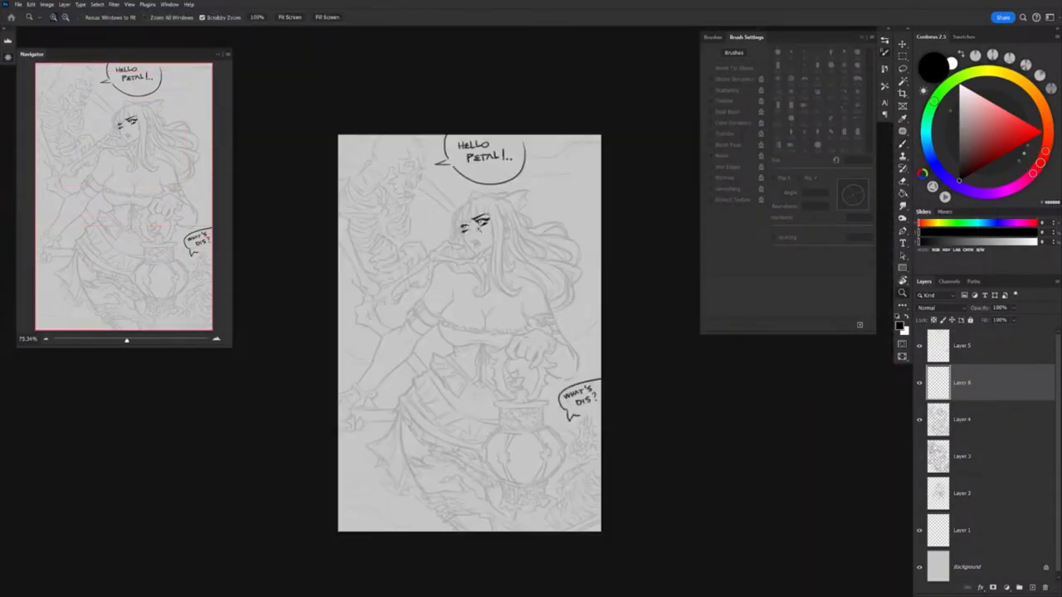
scroll(461, 274, up, 5)
drag(471, 267, 462, 299)
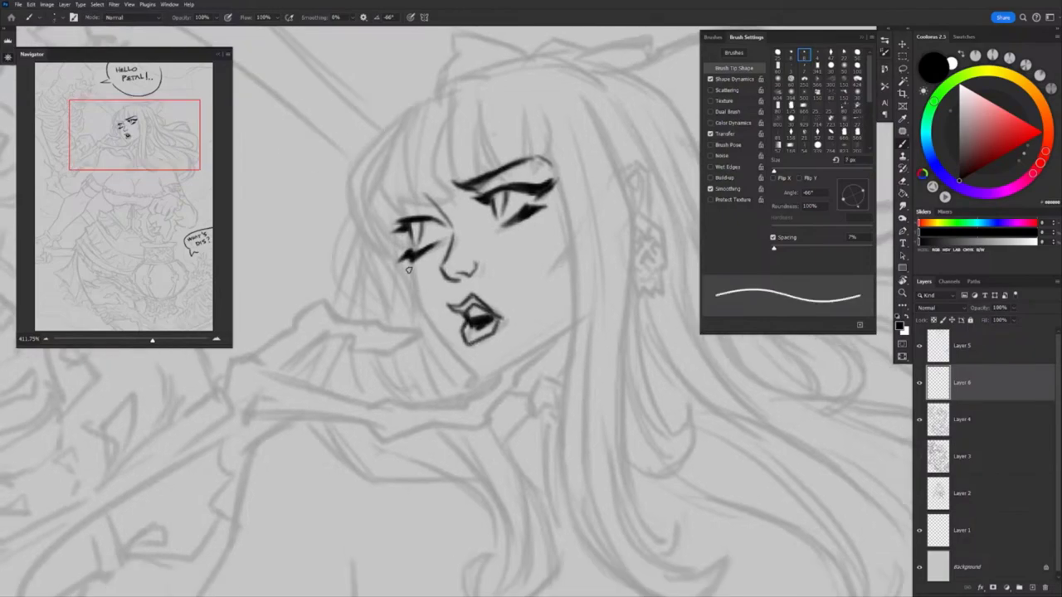
Ink the woman's fringe and jawline and the skeletal hand beneath her chin
scroll(407, 270, down, 5)
scroll(453, 267, up, 5)
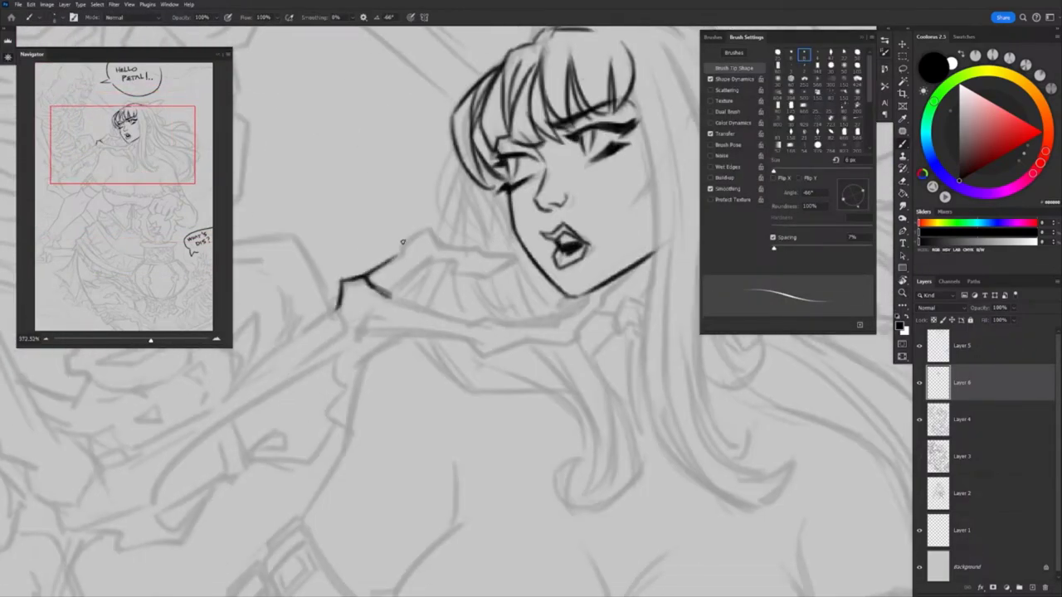
mouse_move(614, 166)
mouse_down()
mouse_move(357, 432)
mouse_move(647, 216)
mouse_up()
scroll(465, 299, down, 2)
drag(614, 166, 407, 216)
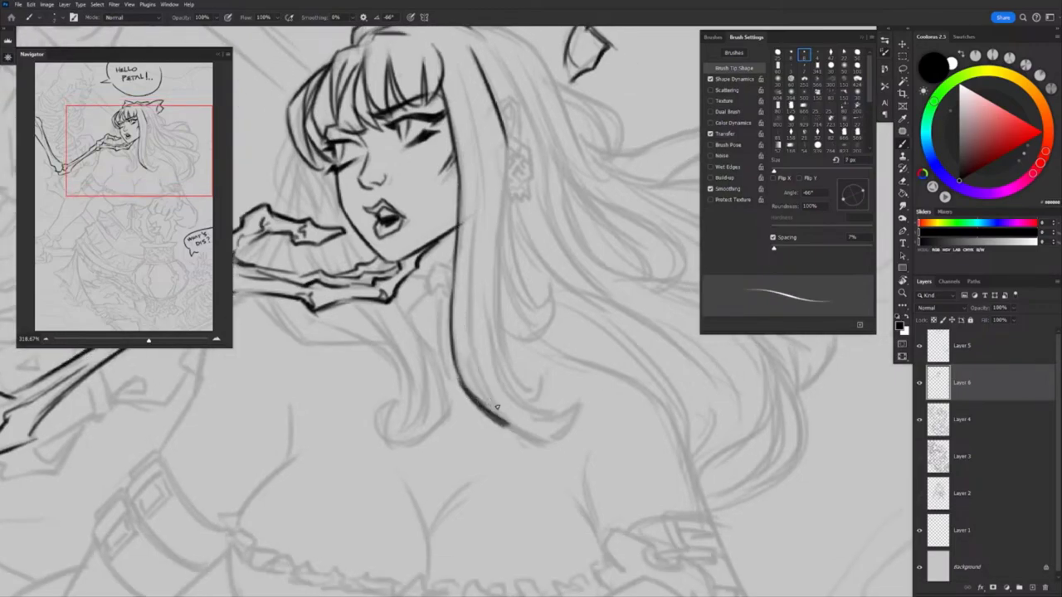
Ink the cat ears, the earring and the long strands of hair flowing behind the woman's head
scroll(548, 222, up, 2)
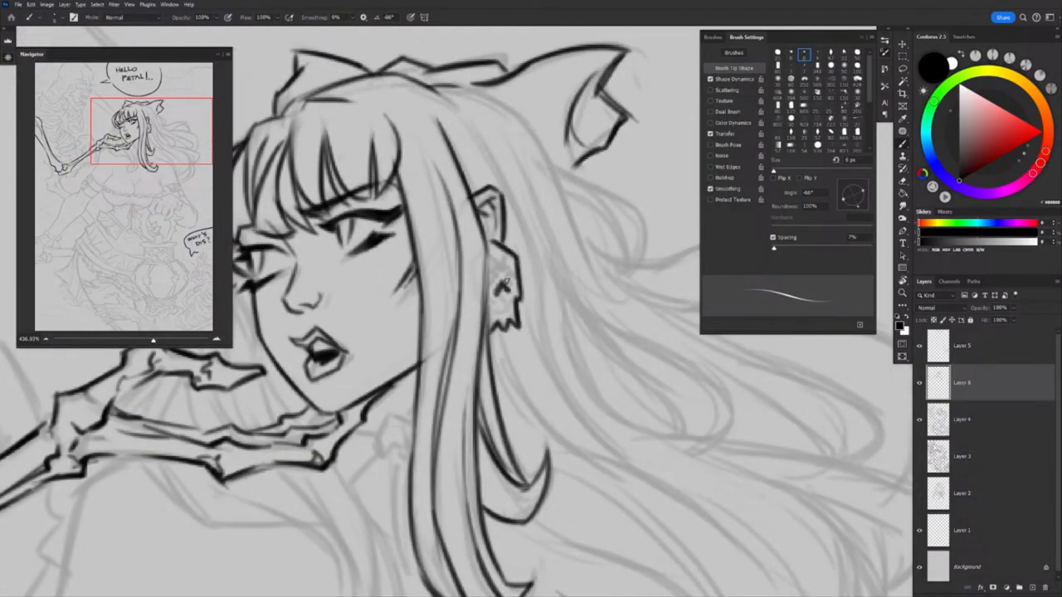
scroll(504, 284, down, 1)
drag(503, 284, 537, 329)
scroll(488, 276, down, 2)
scroll(470, 377, up, 1)
drag(470, 377, 540, 204)
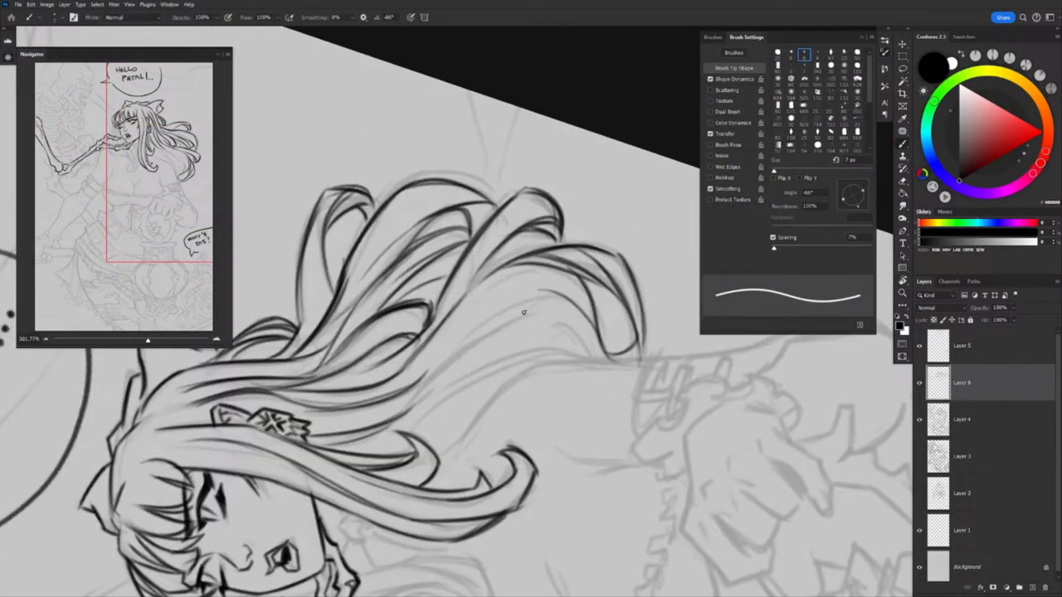
Finish inking the flowing hair and the curled lock hanging below the skeletal hand
scroll(381, 407, down, 2)
drag(382, 407, 465, 357)
scroll(507, 325, up, 3)
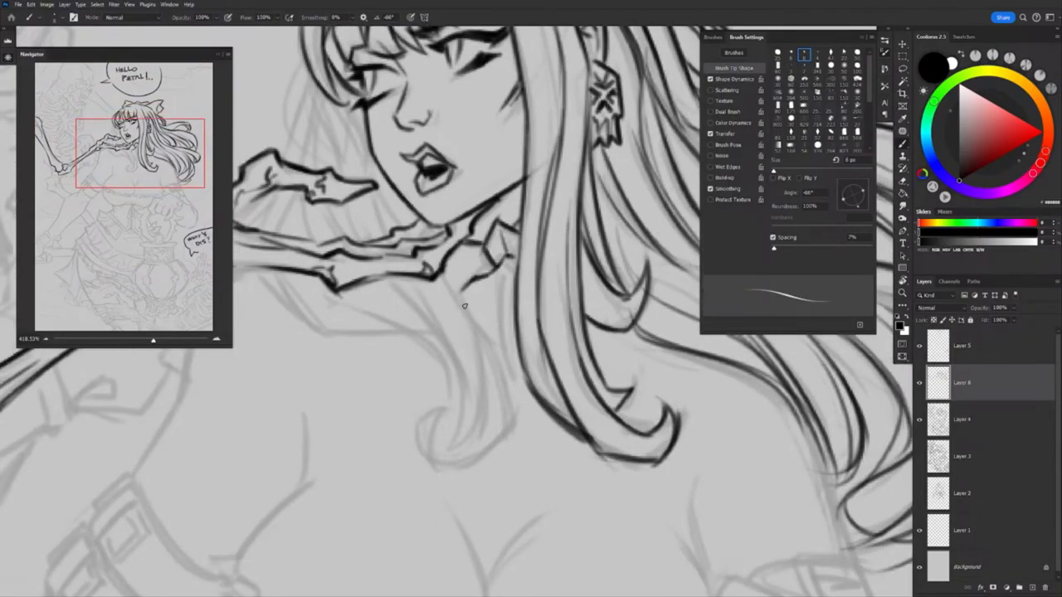
drag(529, 421, 508, 438)
scroll(508, 438, up, 1)
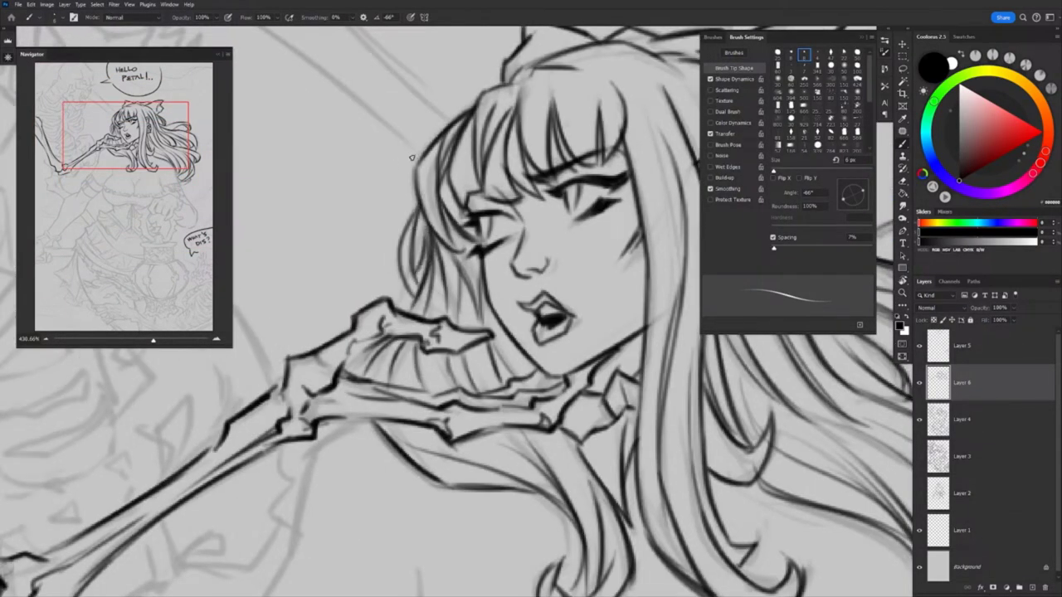
Ink the woman's shoulders, buckled armbands and the forearm reaching toward the staff
drag(408, 161, 448, 259)
key(ctrl+0)
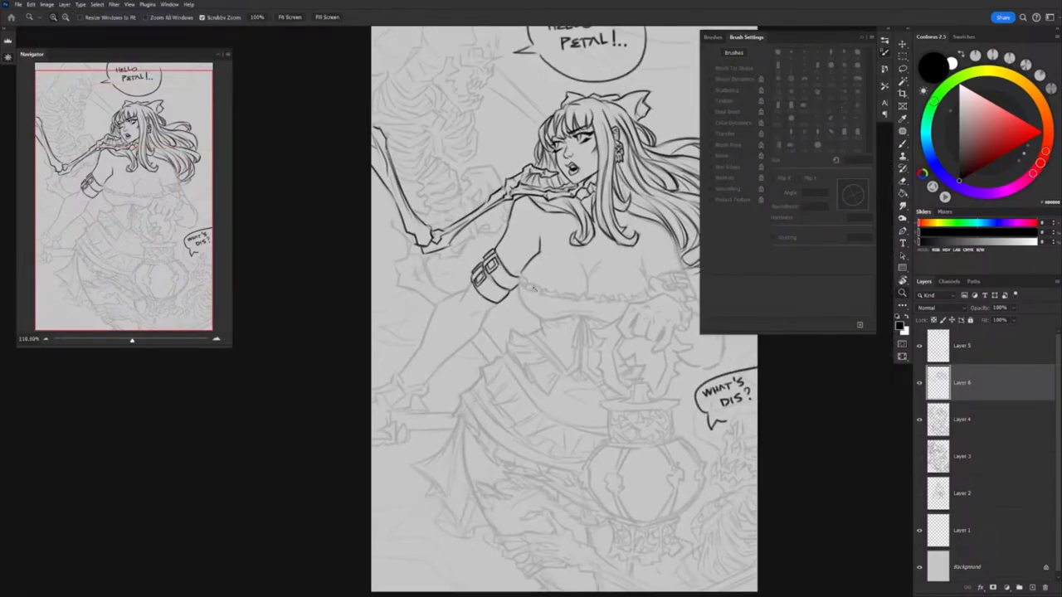
drag(482, 306, 540, 307)
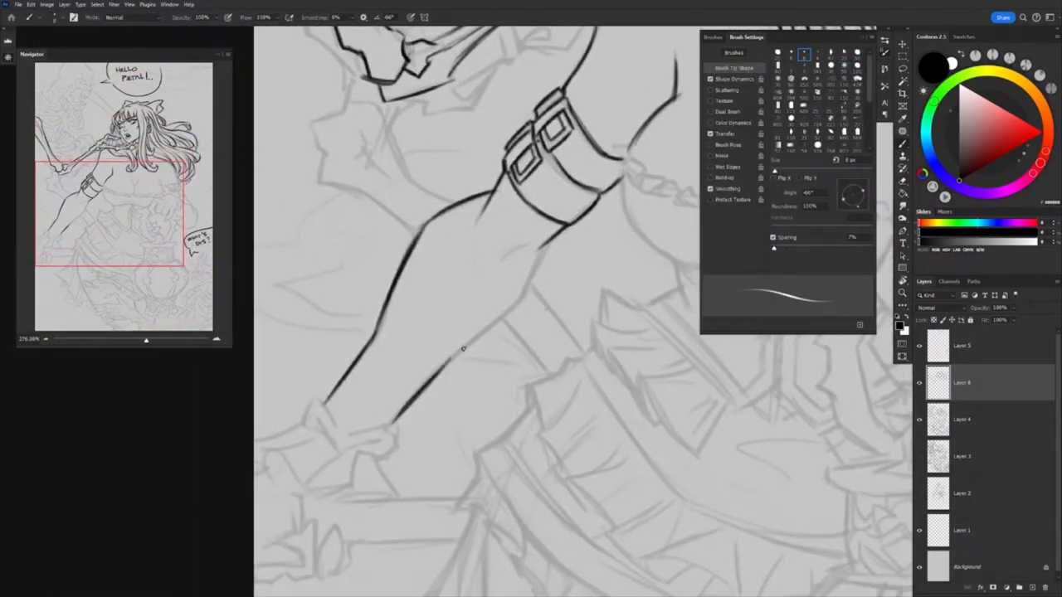
key(r)
drag(463, 348, 533, 310)
drag(524, 254, 523, 254)
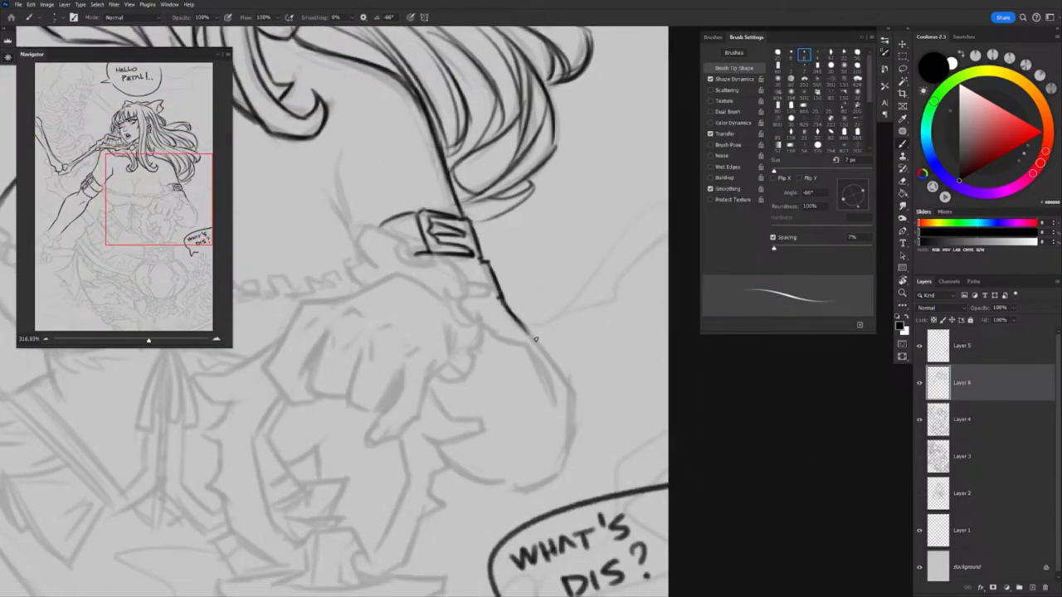
Ink the bent forearm and the hand holding the lantern's spiked handle
drag(614, 300, 408, 356)
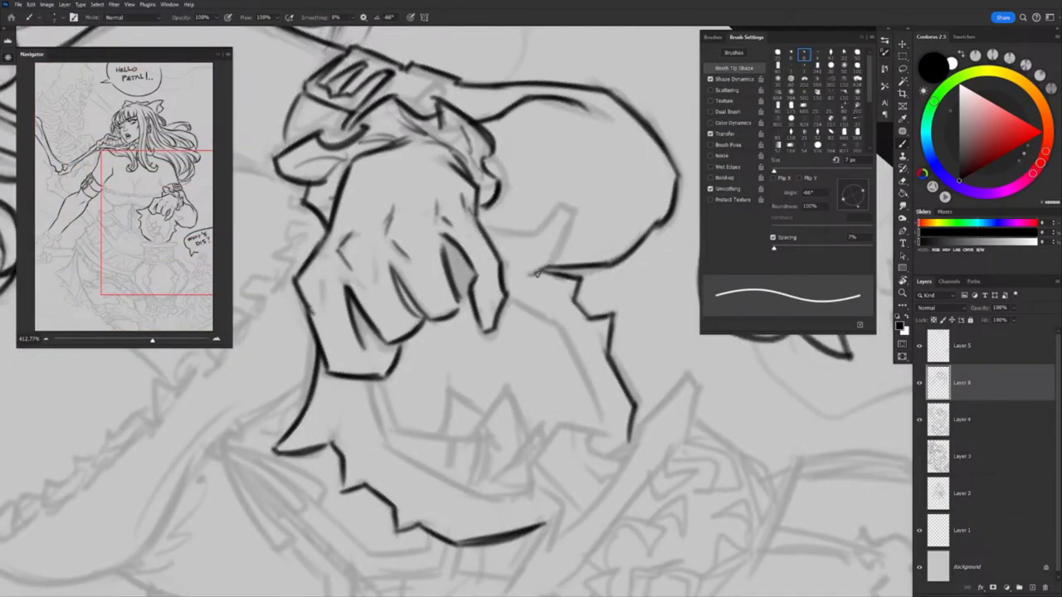
drag(536, 274, 649, 238)
drag(493, 375, 595, 371)
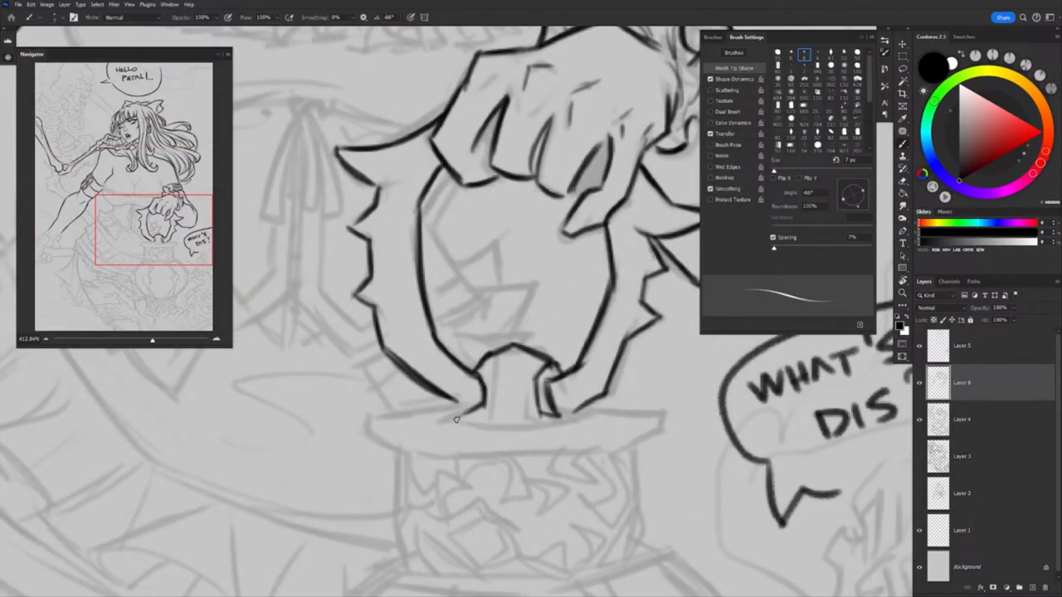
Ink the lantern's cap plate and the upper skeleton's skull, jaw and ribcage
drag(456, 419, 447, 226)
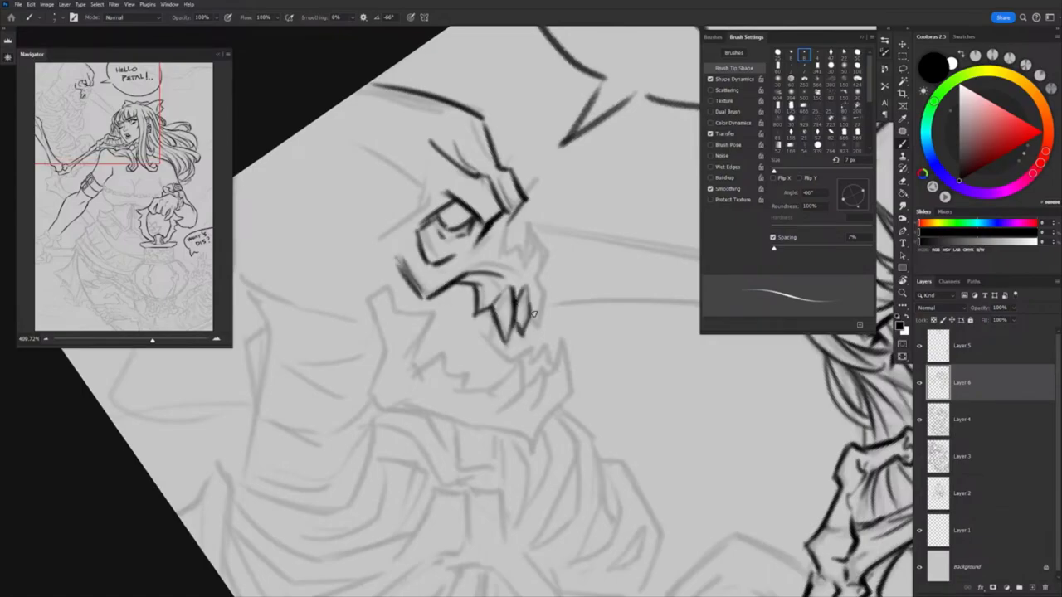
drag(336, 138, 430, 301)
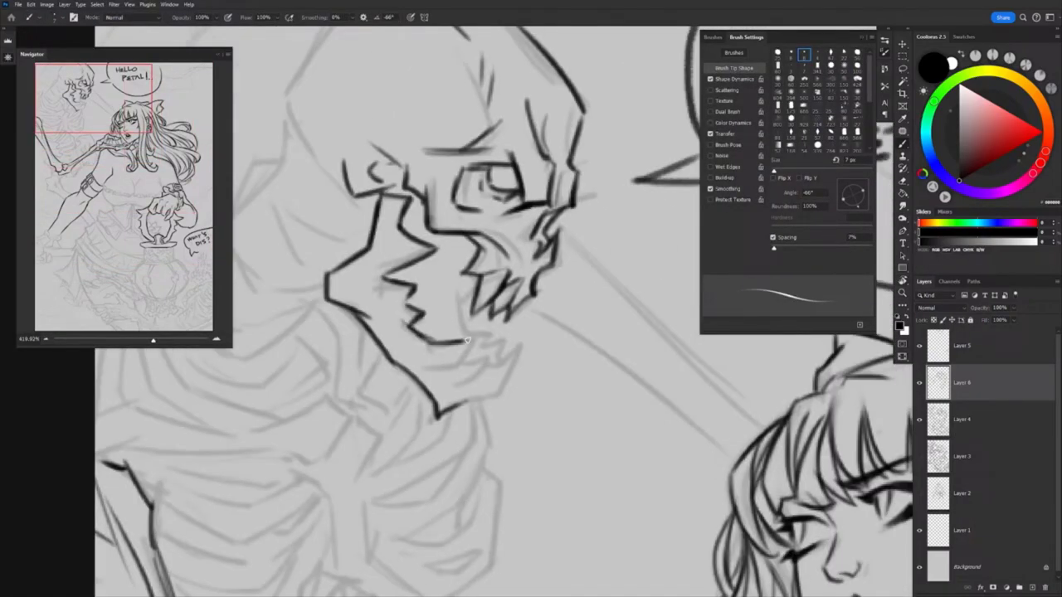
drag(506, 280, 381, 193)
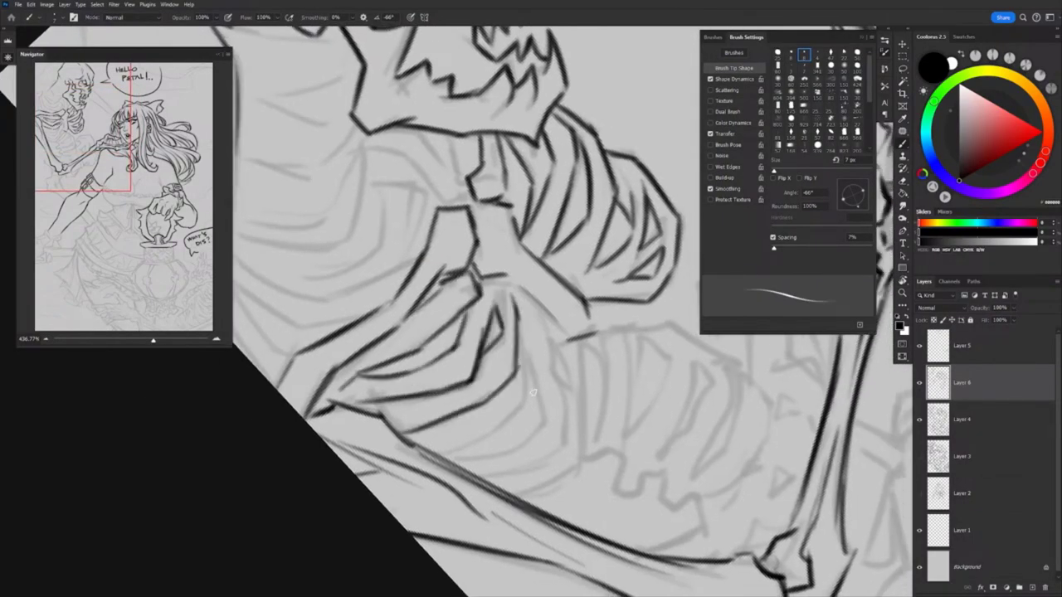
Ink the lantern's ornamented body and base and the lower skeleton beside it
drag(533, 394, 453, 282)
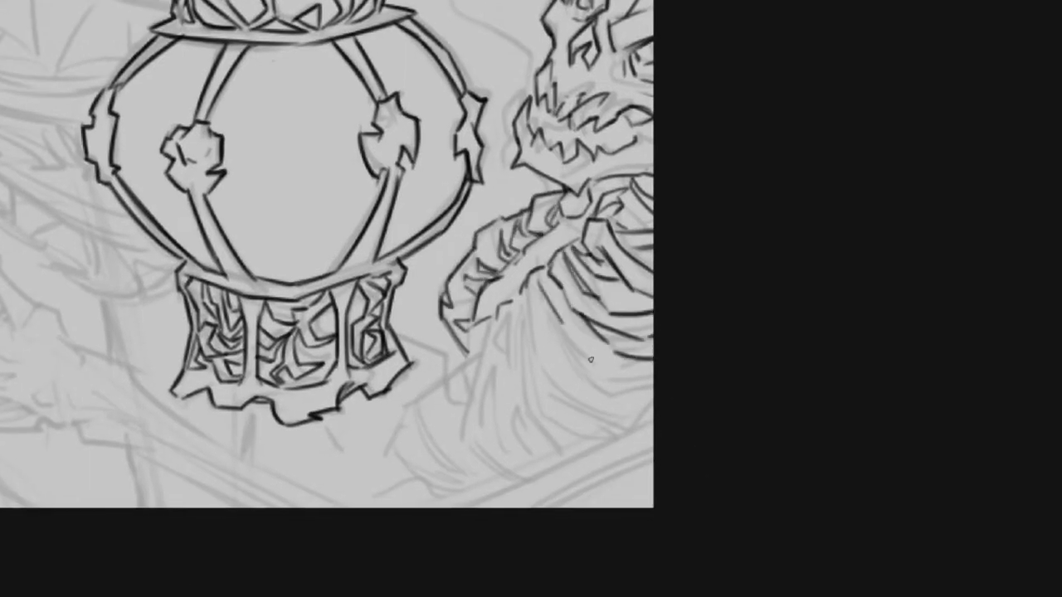
drag(591, 359, 522, 412)
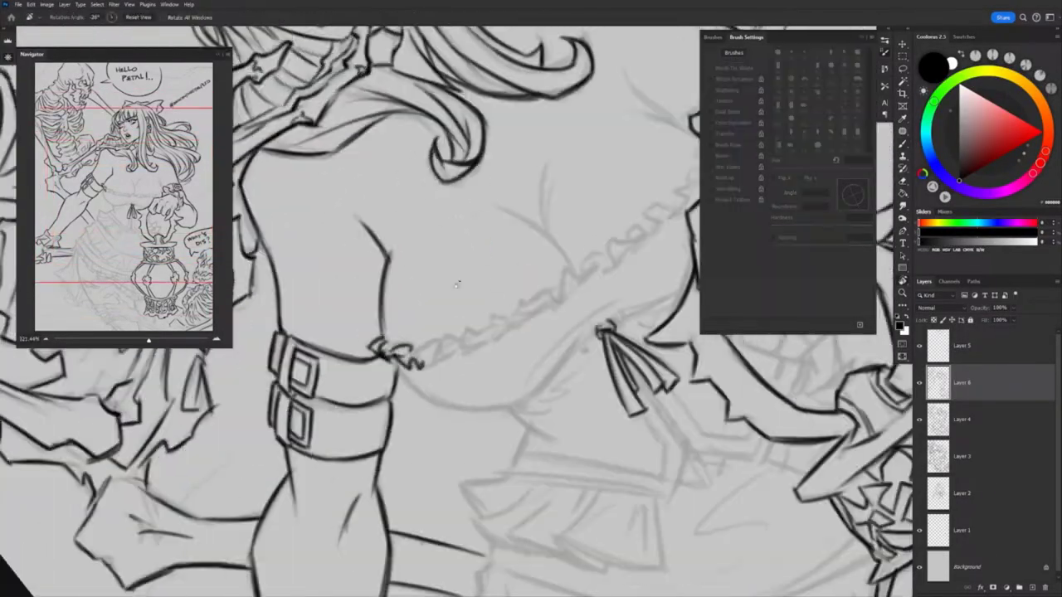
Ink the frilled neckline of the woman's top and the ribbon and corset panels below it
mouse_move(491, 337)
mouse_down()
mouse_move(550, 288)
mouse_move(522, 301)
mouse_move(545, 235)
mouse_move(403, 329)
mouse_up()
key(r)
key(z)
key(b)
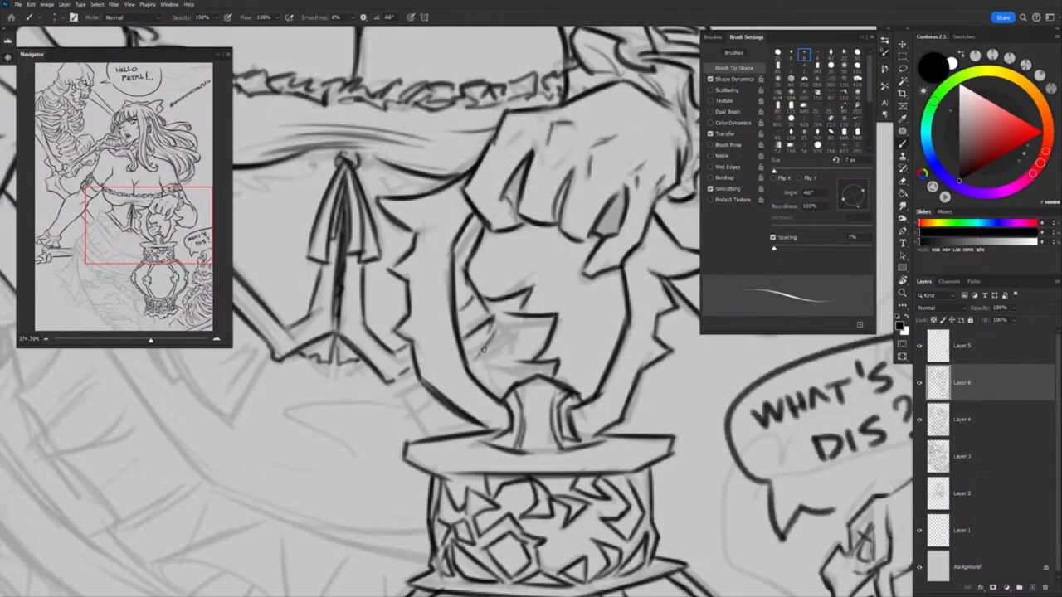
Ink the skirt's curved waistband and pleated ruffle tiers behind the lantern
drag(483, 349, 461, 375)
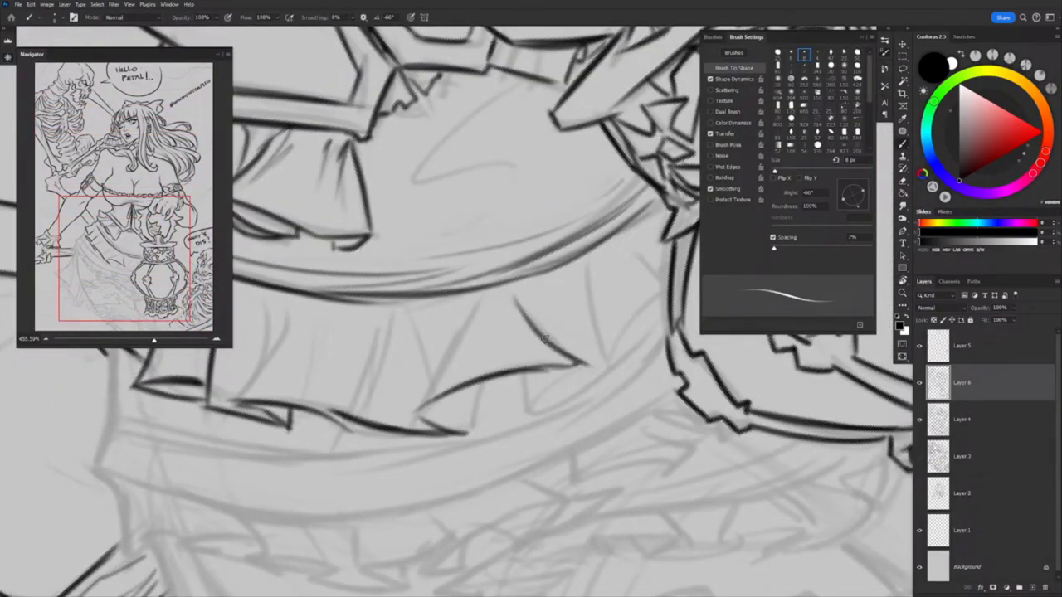
key(z)
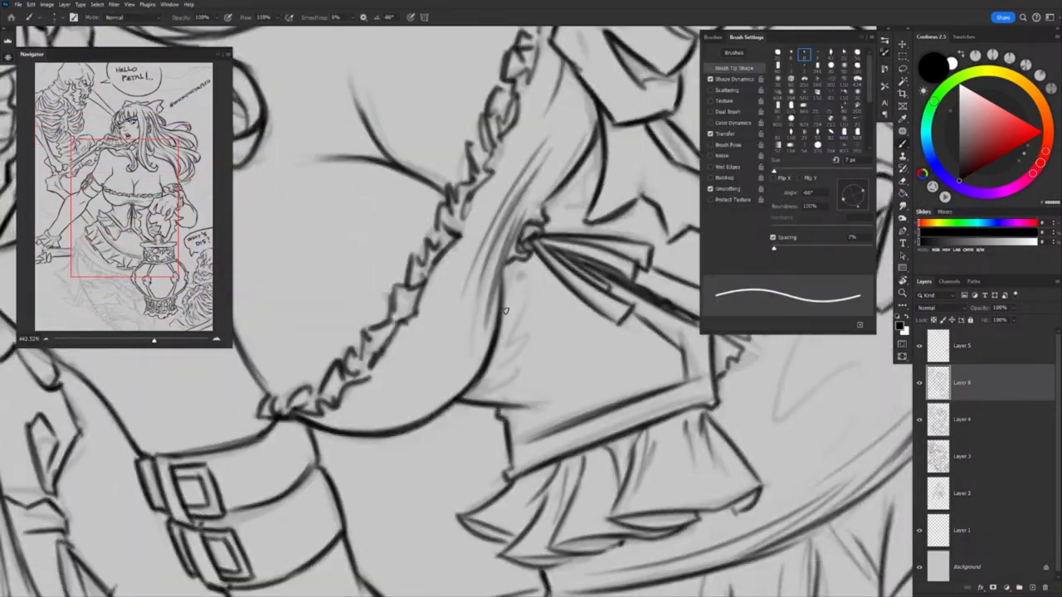
drag(606, 359, 508, 216)
drag(439, 293, 498, 292)
key(b)
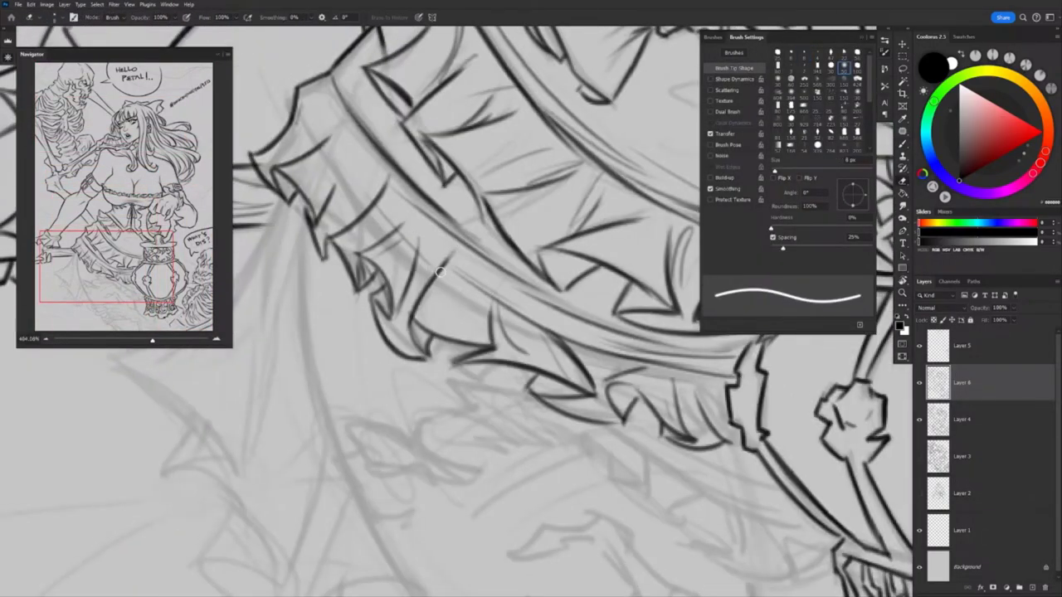
Ink the skirt's lower ruffle tiers and their folded hems down to the lantern's base
drag(440, 273, 560, 378)
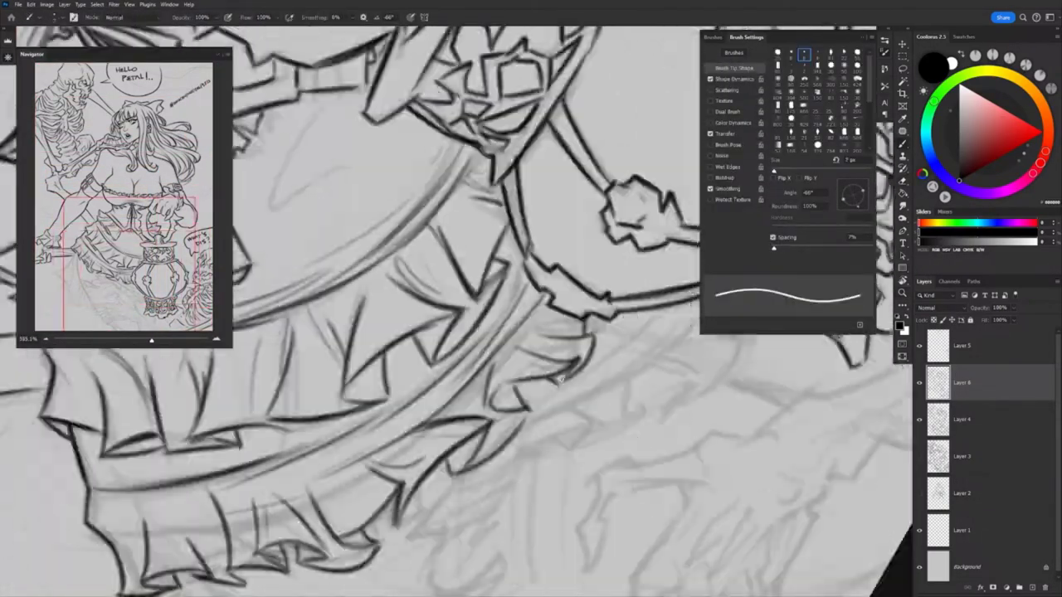
drag(415, 389, 433, 412)
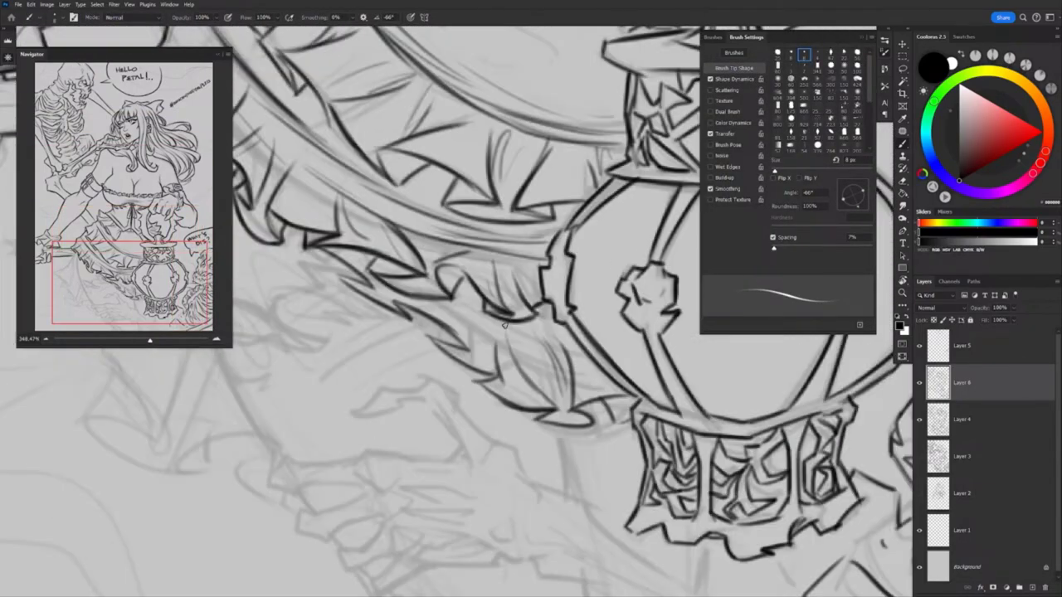
drag(504, 325, 431, 272)
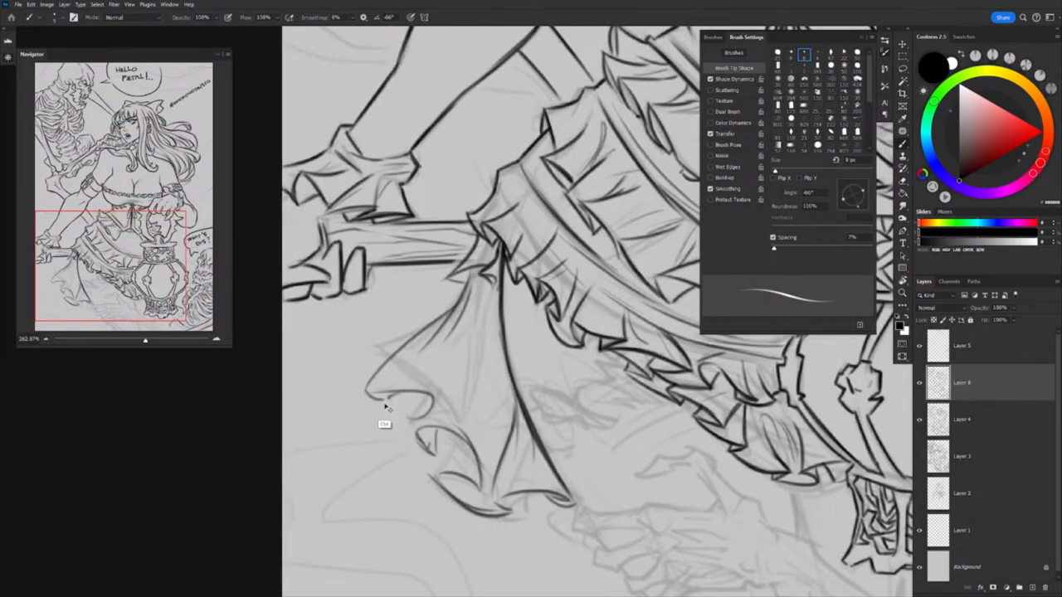
Ink the cloth drape hanging from the skirt and the skeletal hand and forearm gripping the woman's leg
mouse_move(384, 407)
mouse_down()
mouse_move(560, 300)
mouse_move(598, 295)
mouse_move(466, 326)
mouse_move(573, 327)
mouse_up()
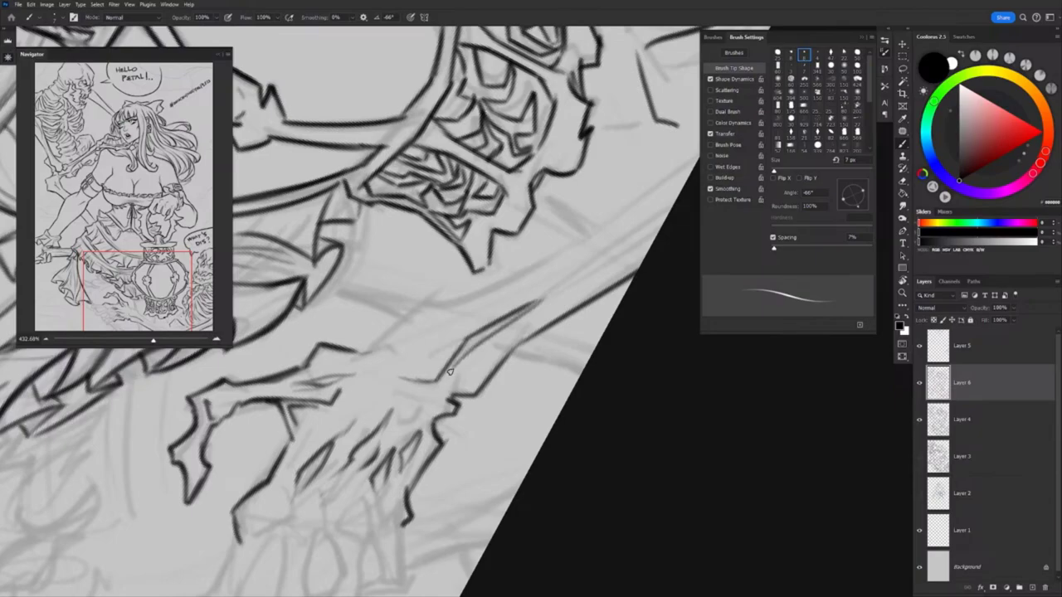
drag(449, 372, 431, 384)
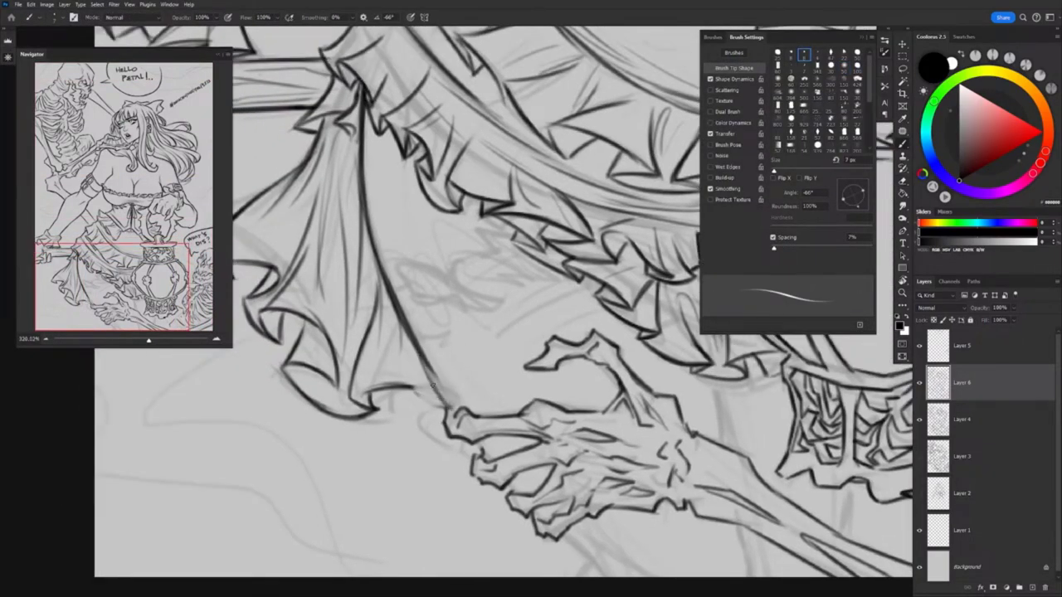
drag(374, 245, 249, 247)
Block in dark flat tones on the corset, skirt and gloves on a layer clipped to the figure's base
key(b)
mouse_move(562, 310)
mouse_down()
mouse_move(351, 345)
mouse_move(414, 323)
mouse_up()
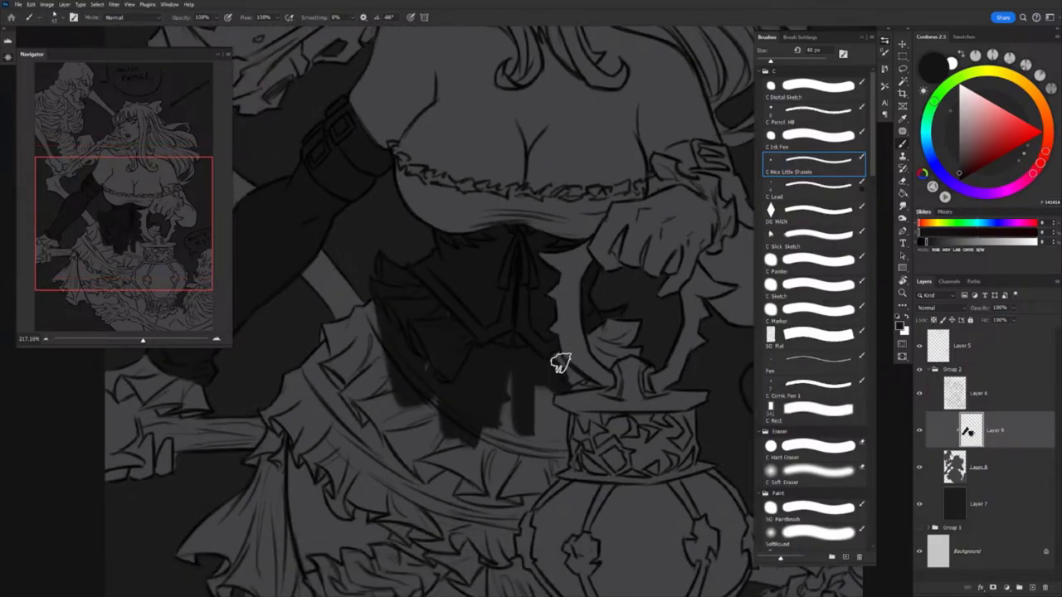
drag(560, 363, 547, 282)
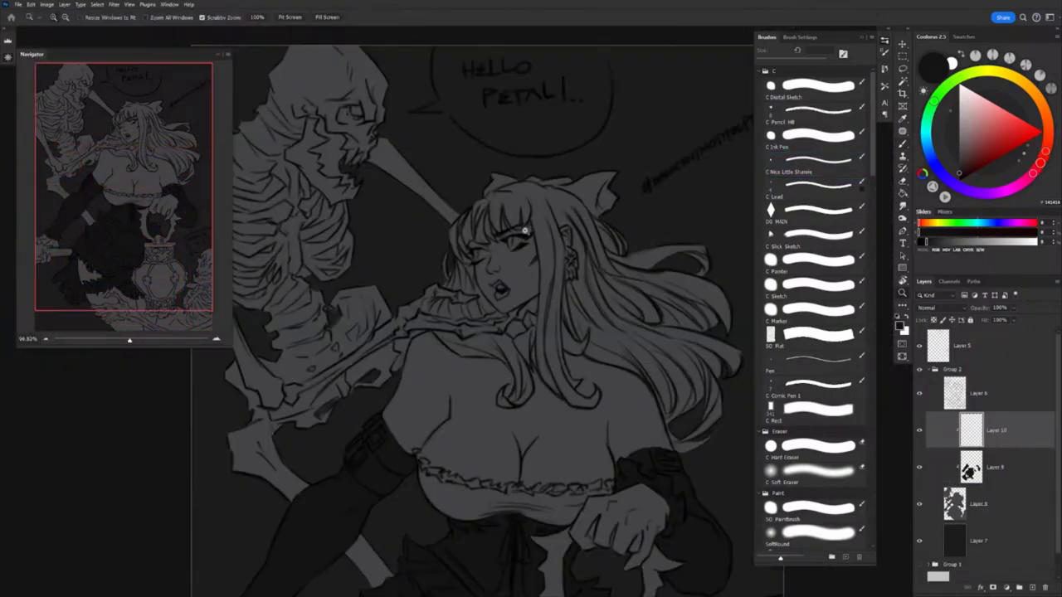
drag(448, 331, 470, 313)
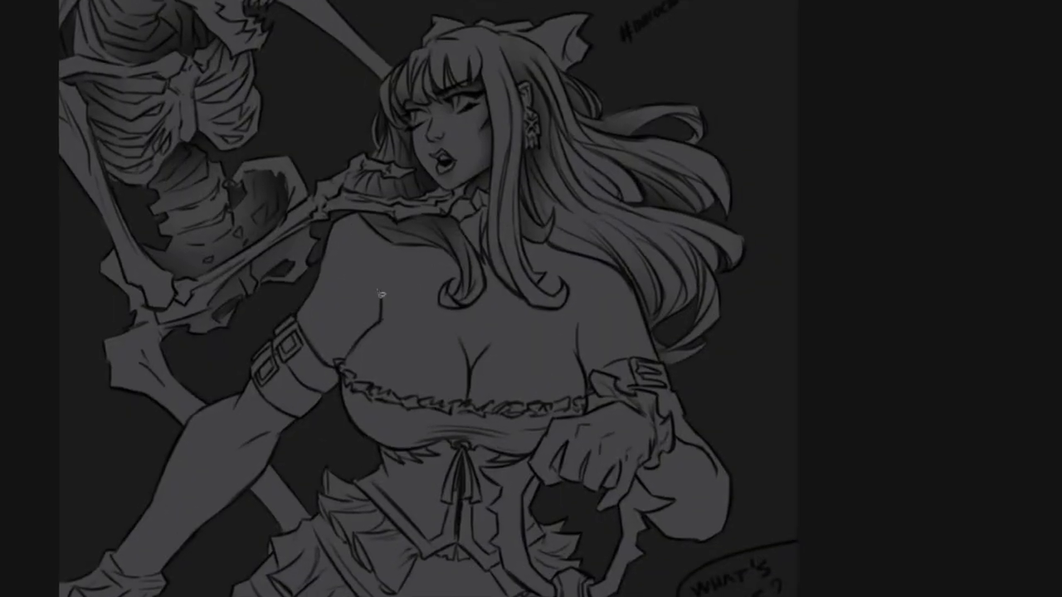
Shade the woman's shoulders and upper chest softly beneath the locks of hair
drag(315, 279, 457, 303)
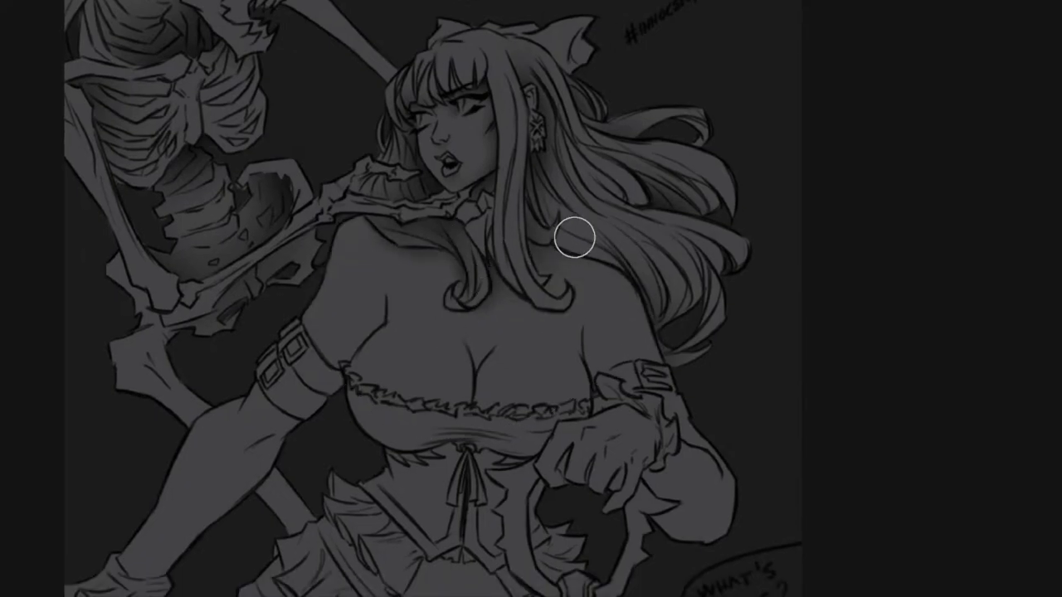
drag(573, 235, 519, 355)
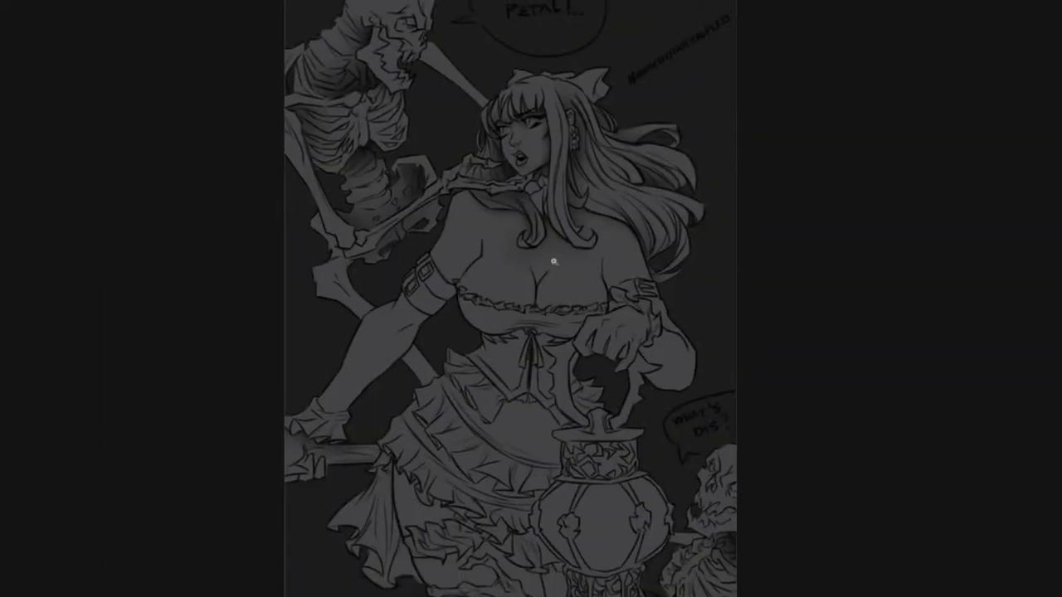
drag(384, 295, 341, 366)
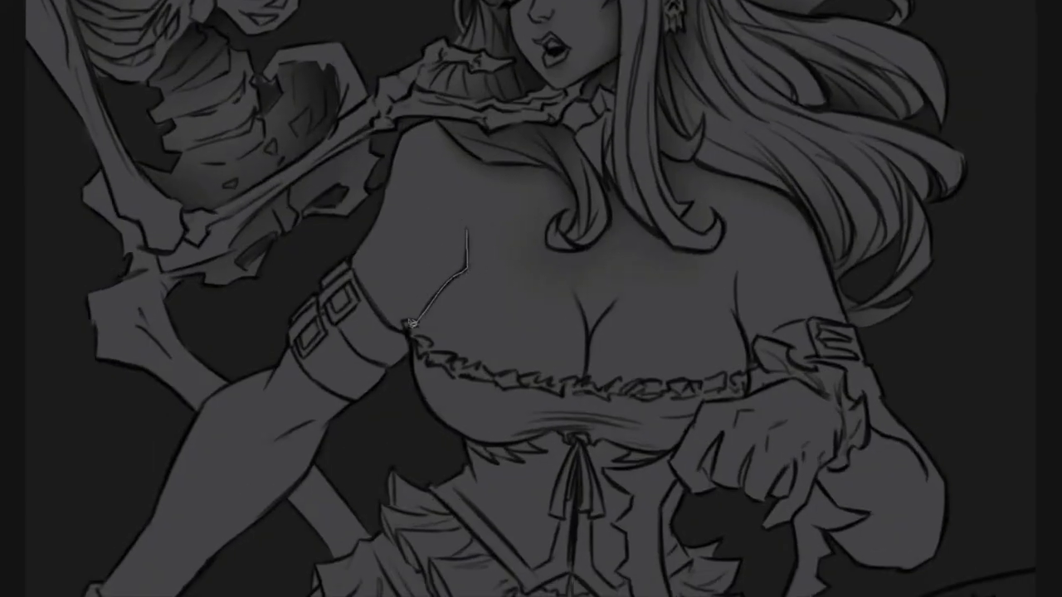
scroll(437, 392, down, 3)
scroll(456, 290, down, 5)
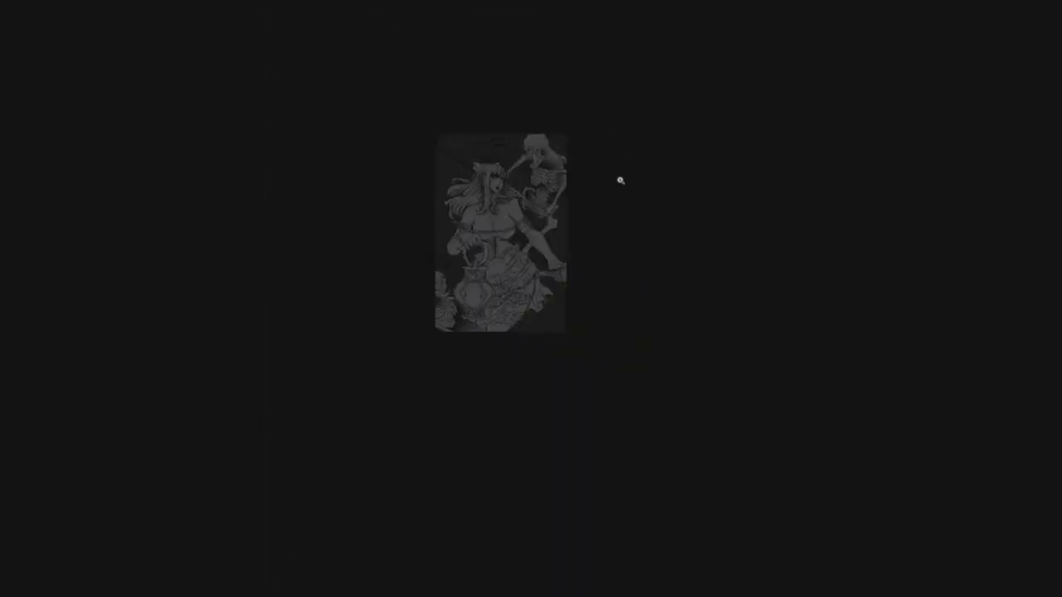
Select along the bust contours and shade softly around them, at the cleavage, armpits and bent forearm
scroll(619, 177, up, 8)
drag(456, 258, 469, 336)
scroll(464, 503, down, 1)
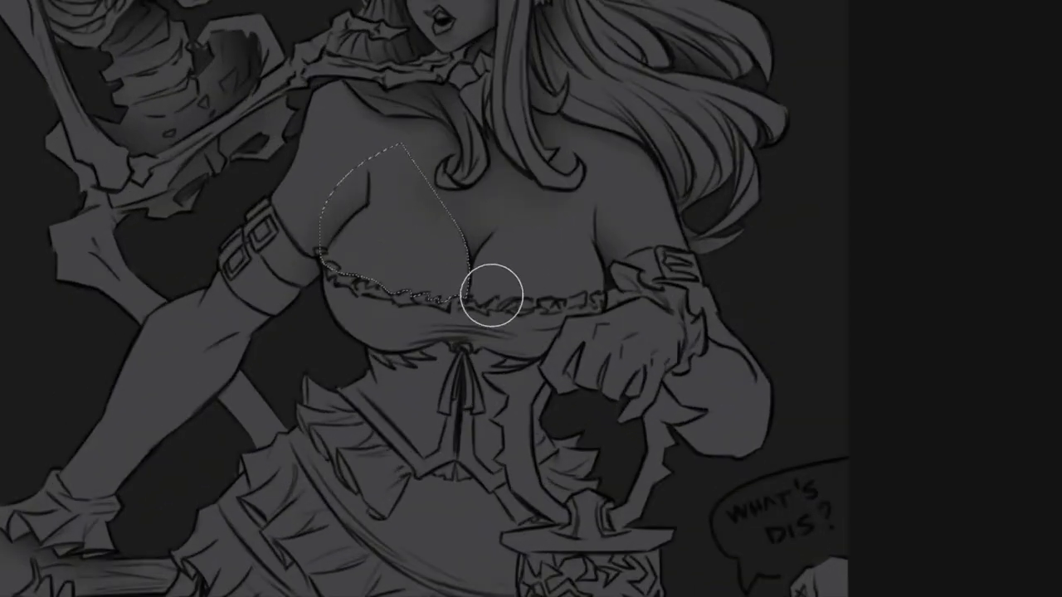
drag(491, 295, 495, 300)
scroll(499, 340, down, 1)
drag(621, 241, 623, 218)
scroll(623, 219, down, 4)
scroll(642, 260, up, 4)
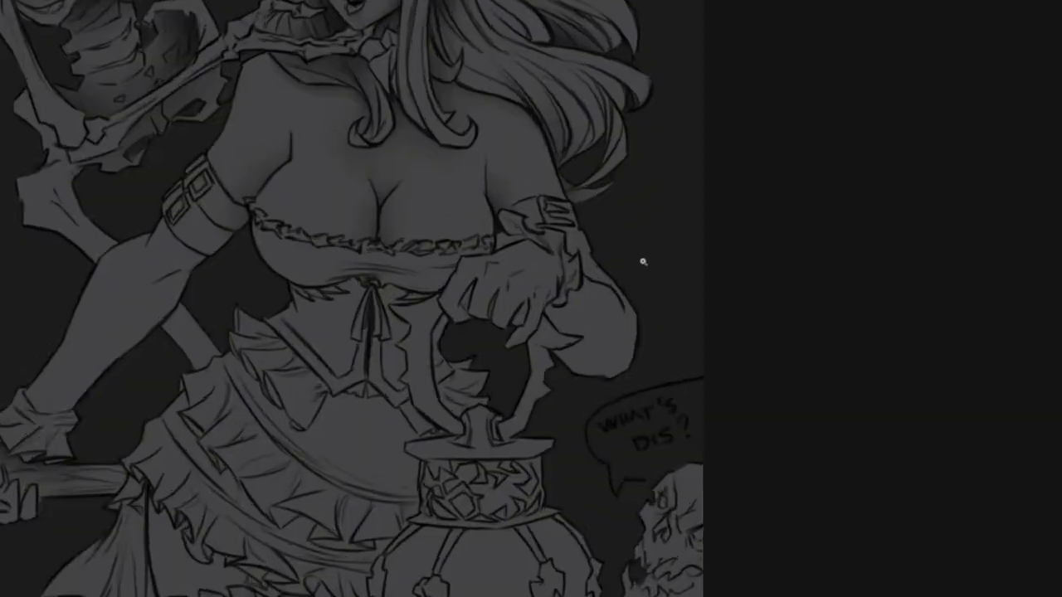
scroll(643, 260, down, 1)
scroll(476, 273, down, 4)
scroll(476, 273, up, 5)
Select the area below the bust's lower edge and shade the top of the corset beneath it
drag(373, 286, 528, 302)
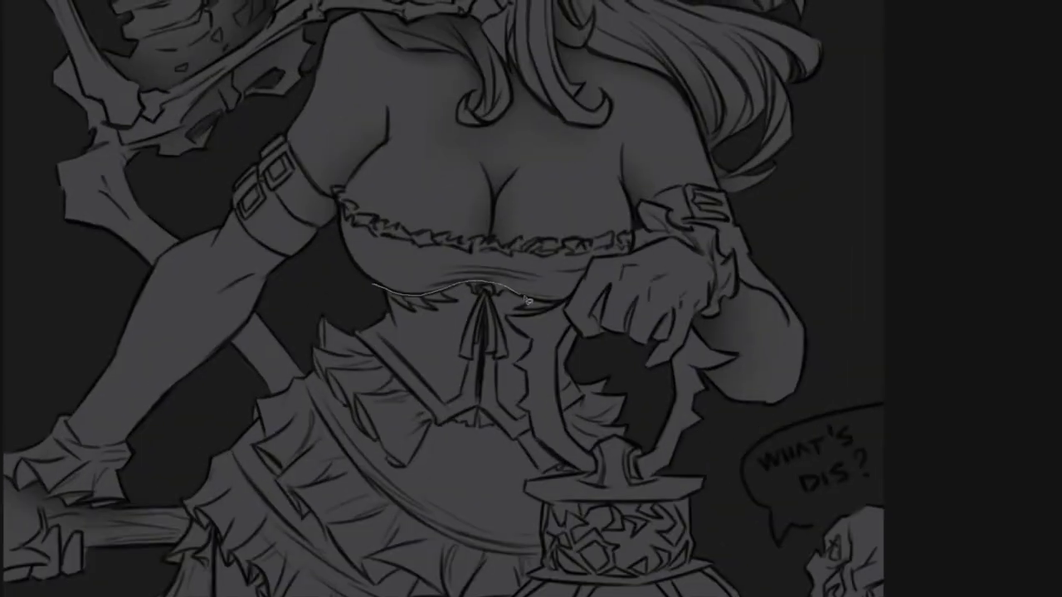
scroll(534, 230, down, 4)
scroll(534, 230, up, 5)
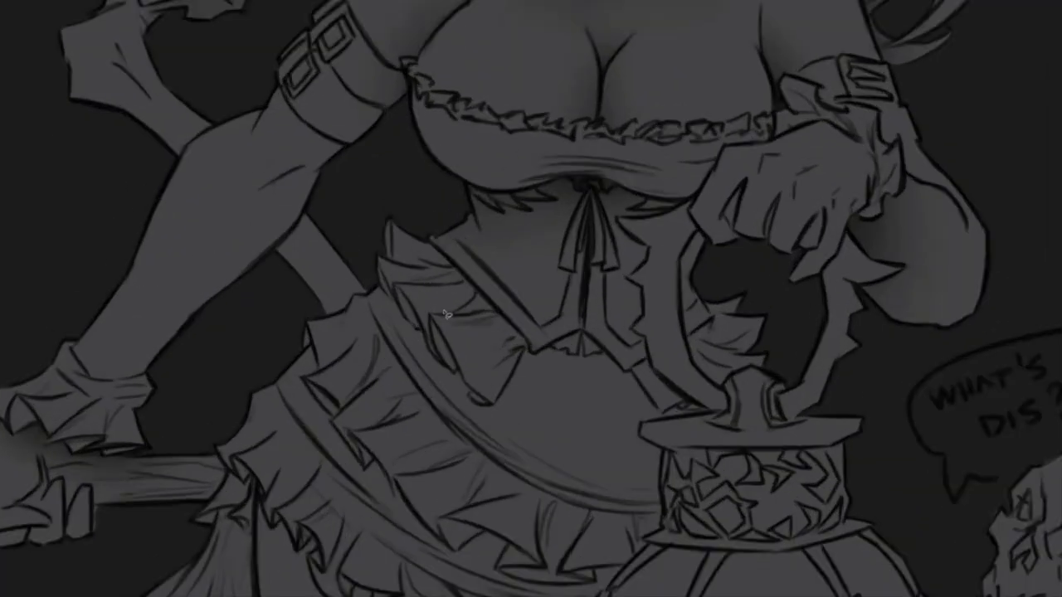
Shade the frilled folds at the hip and the smooth skirt panel just below the corset's edge
mouse_move(412, 232)
mouse_down()
mouse_move(477, 405)
mouse_move(427, 373)
mouse_up()
scroll(426, 373, down, 4)
scroll(446, 316, up, 5)
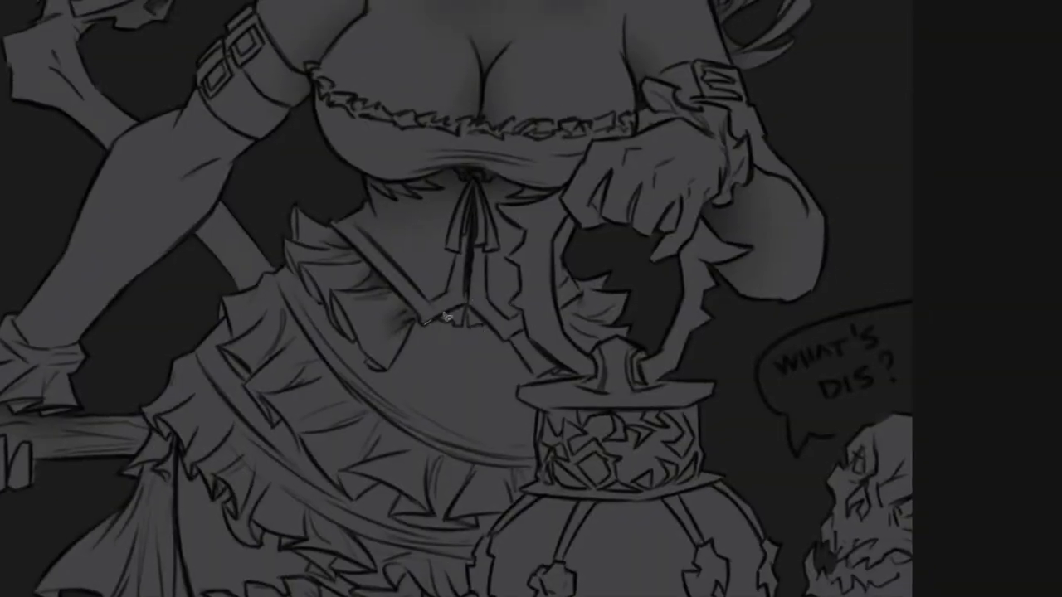
scroll(477, 308, down, 4)
scroll(461, 281, up, 5)
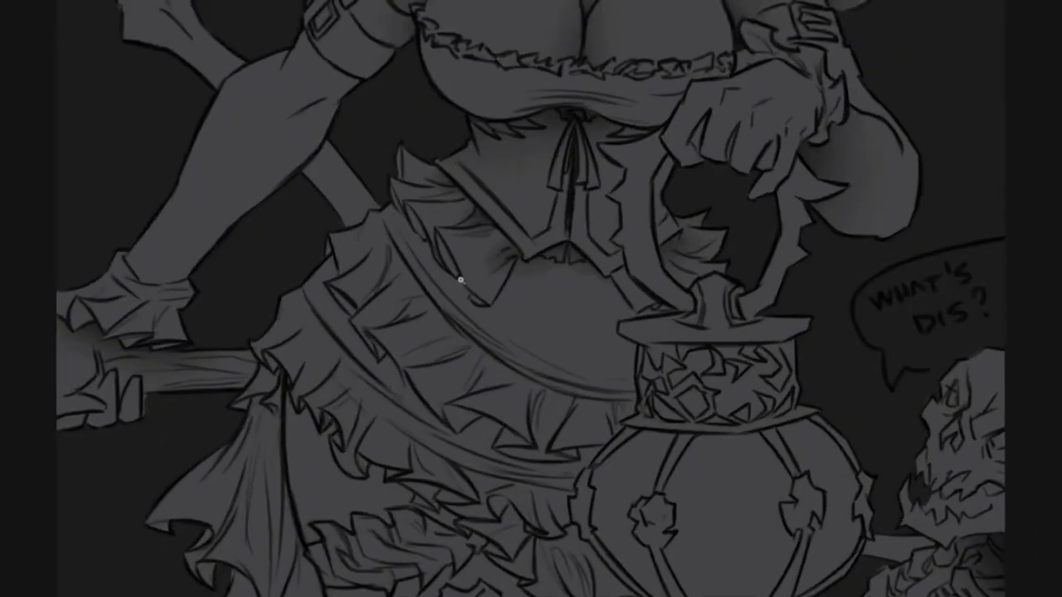
Select the pleated tier below the skirt's curved band and shade its upper folds
scroll(560, 353, down, 4)
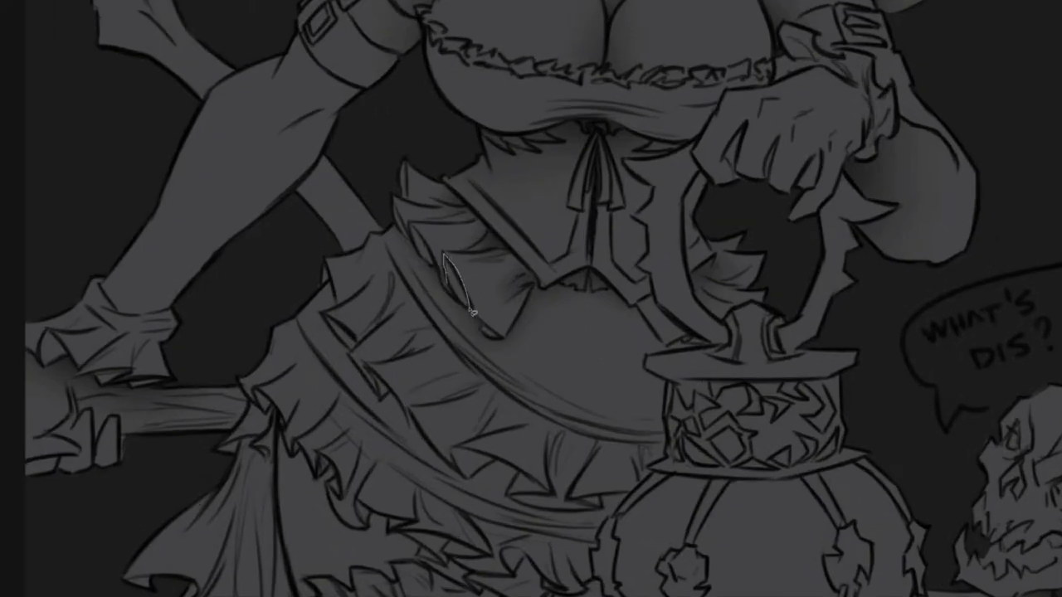
scroll(550, 320, up, 5)
drag(347, 330, 433, 322)
drag(348, 385, 346, 332)
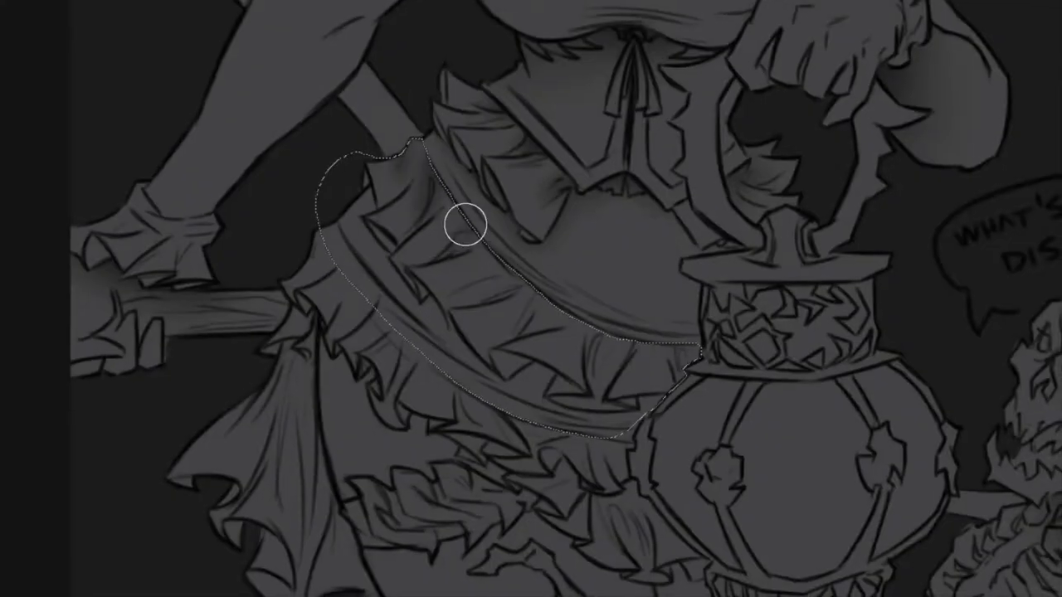
Trace a selection along the upper ruffle's jagged hem and shade the skirt band directly beneath it
scroll(474, 294, down, 4)
scroll(531, 301, up, 5)
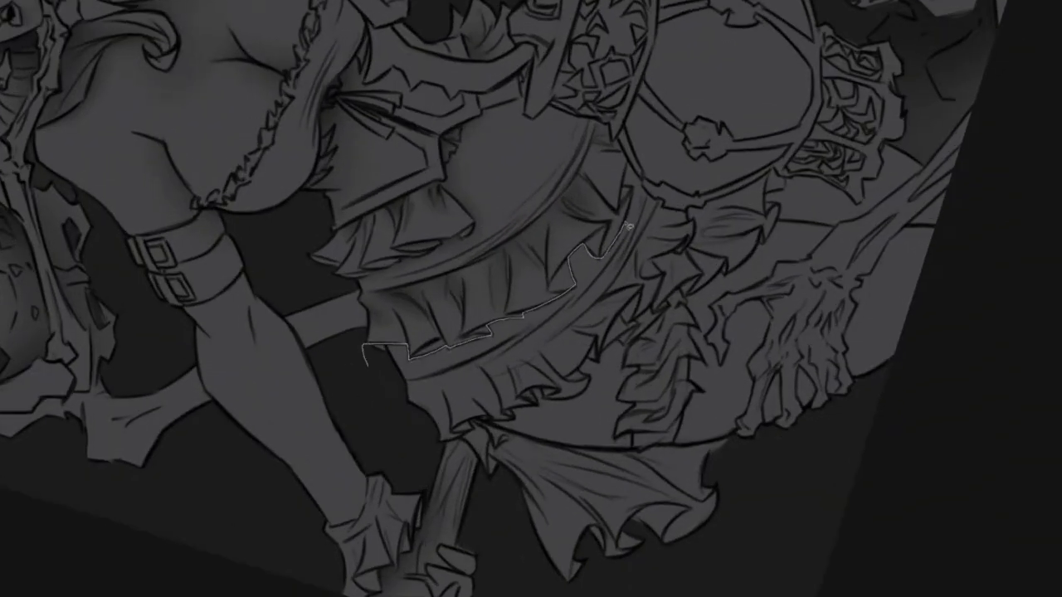
drag(629, 226, 645, 187)
scroll(571, 296, down, 4)
scroll(545, 315, up, 5)
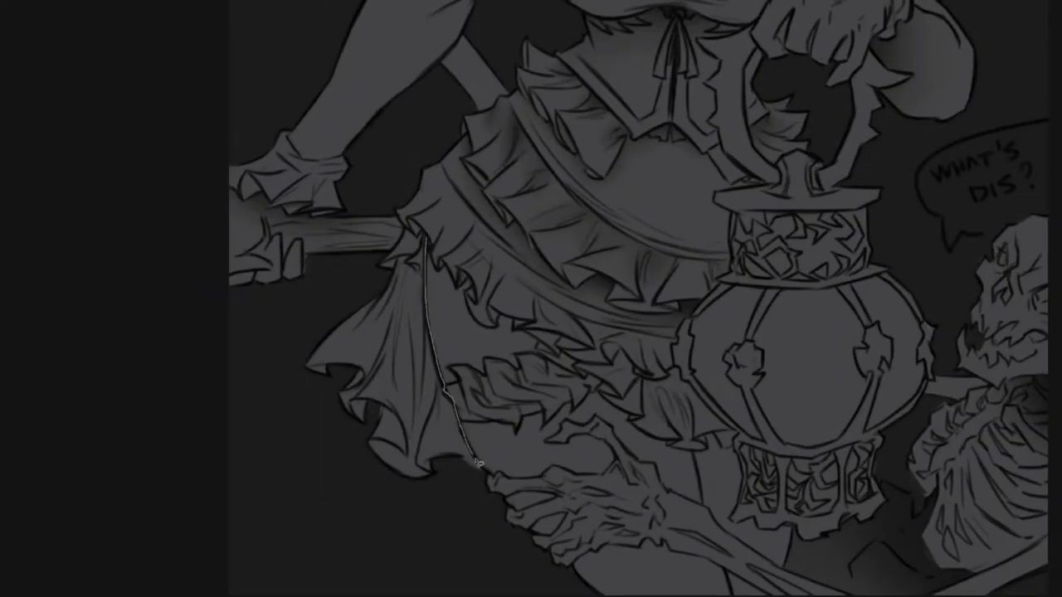
Shade the folds of the hanging cloth drape and the skirt's lower ruffle tier
drag(307, 283, 514, 538)
scroll(423, 401, down, 4)
scroll(423, 401, up, 5)
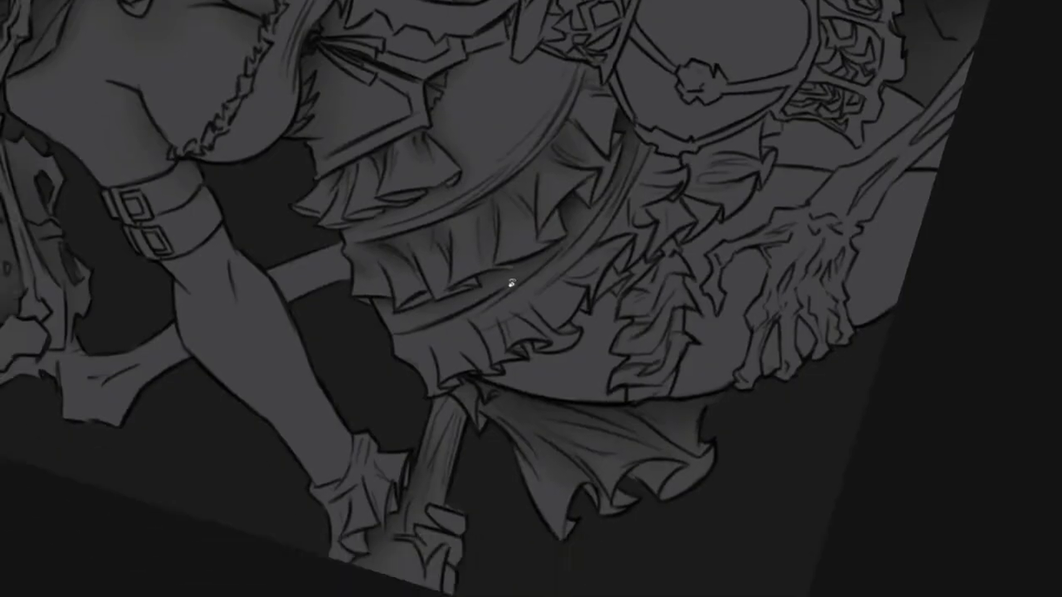
scroll(505, 213, down, 5)
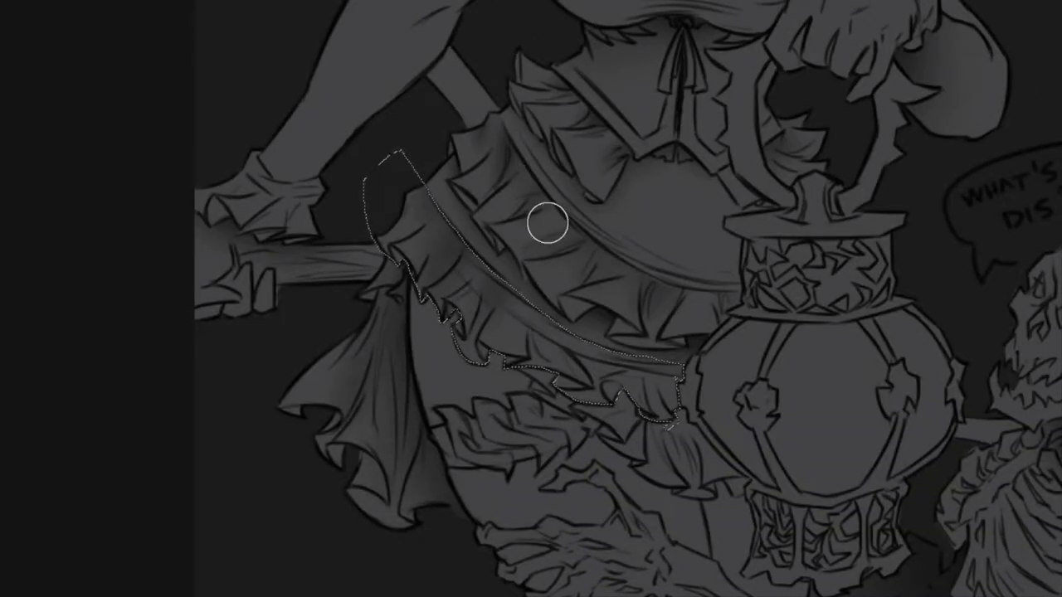
scroll(573, 294, up, 6)
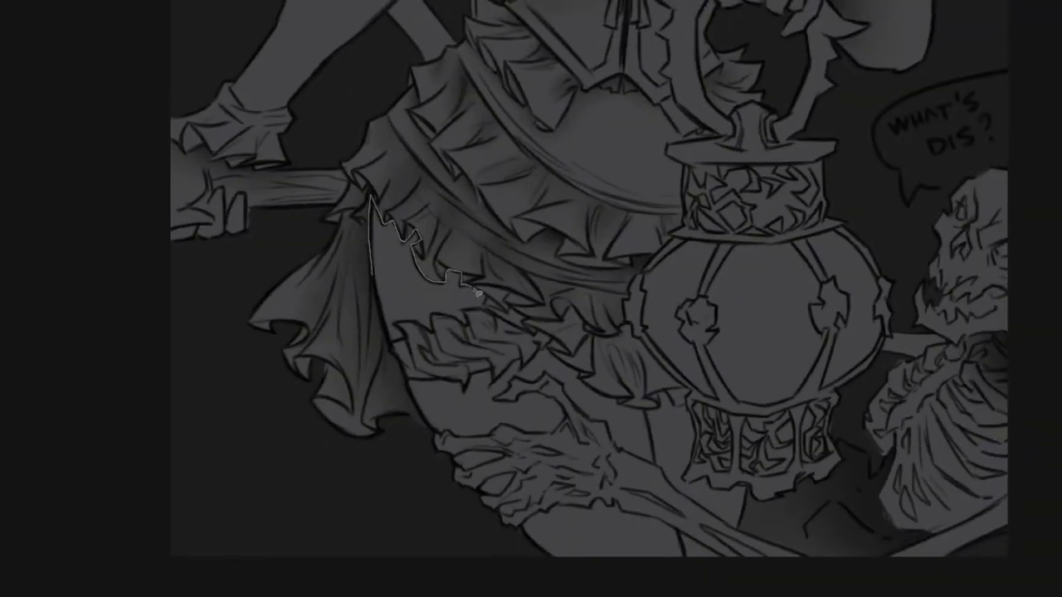
Select the area below the skirt's bottom hem and shade the thighs and leg frill beneath the ruffles
drag(618, 337, 402, 461)
scroll(568, 317, down, 5)
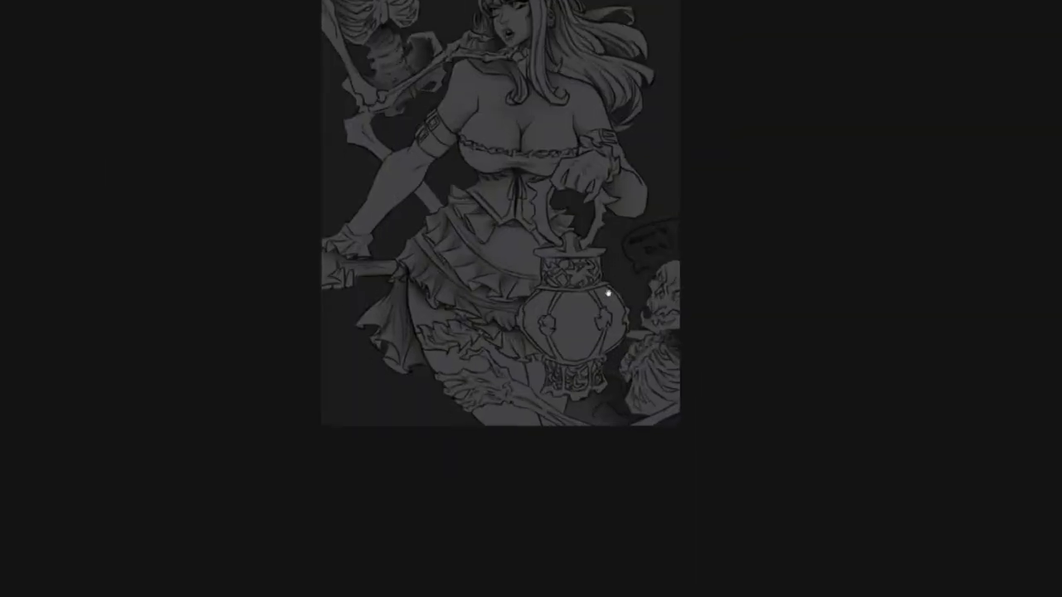
scroll(607, 292, up, 5)
drag(448, 319, 323, 589)
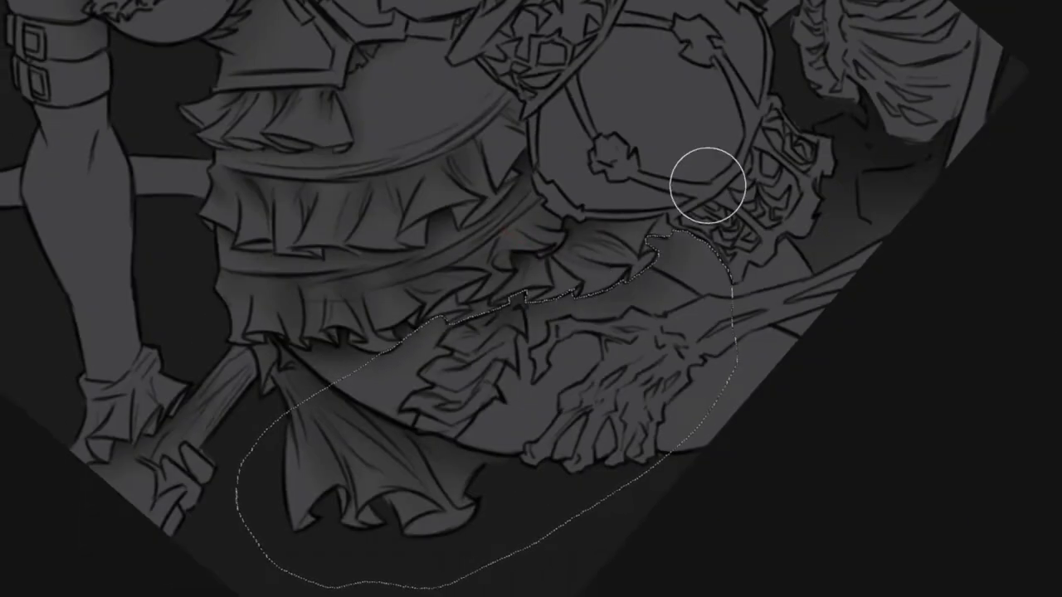
scroll(706, 185, up, 3)
mouse_move(494, 286)
mouse_down()
mouse_move(510, 349)
mouse_move(611, 378)
mouse_up()
scroll(490, 448, down, 3)
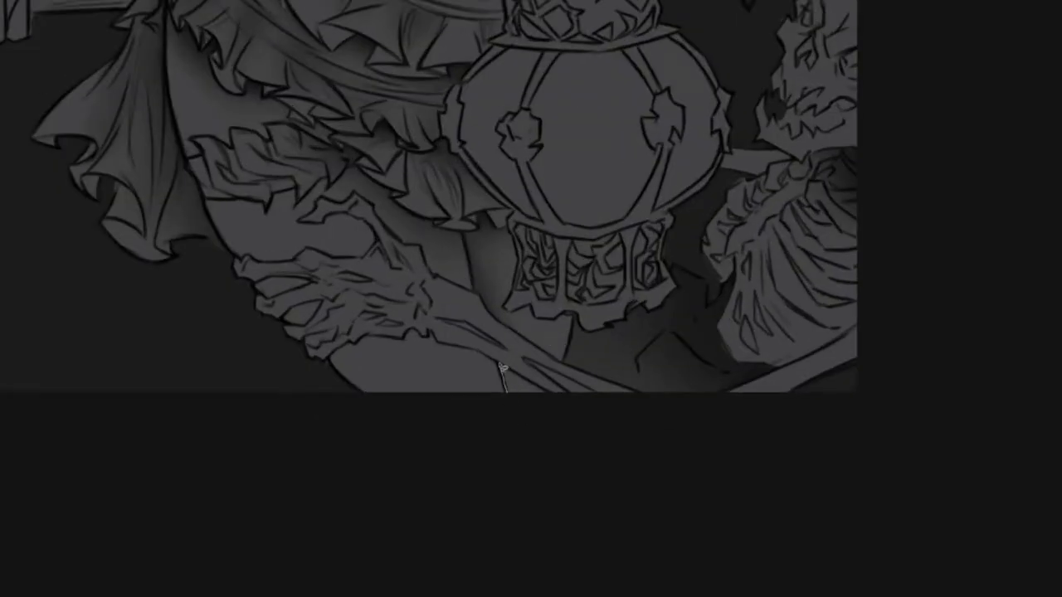
Select the leg areas around the skeletal hand and between its fingers, and shade them along the bones
scroll(441, 327, up, 4)
drag(349, 386, 412, 362)
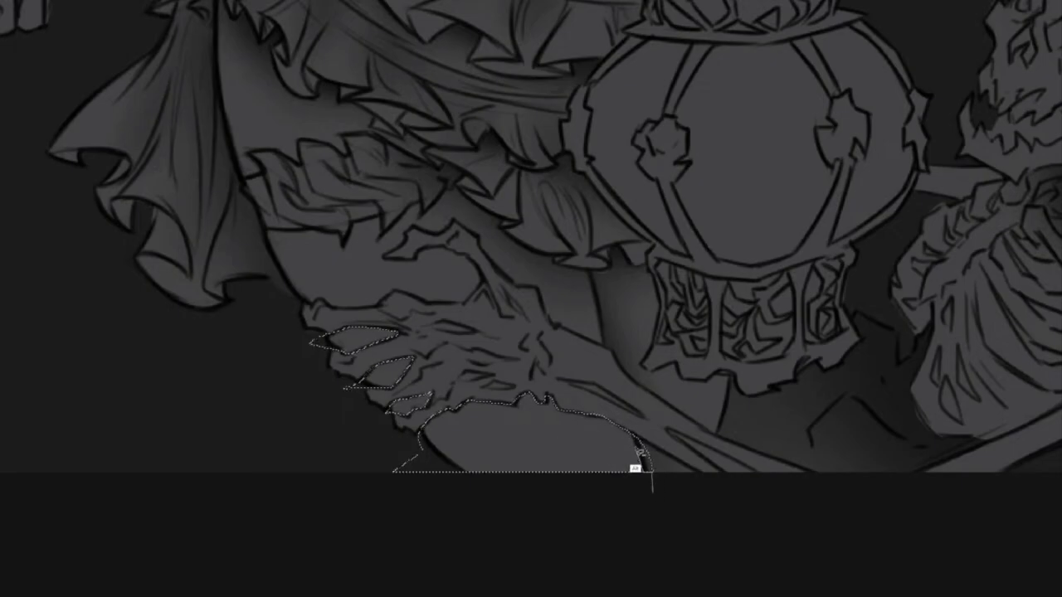
drag(311, 294, 411, 363)
drag(568, 334, 432, 334)
scroll(431, 334, down, 2)
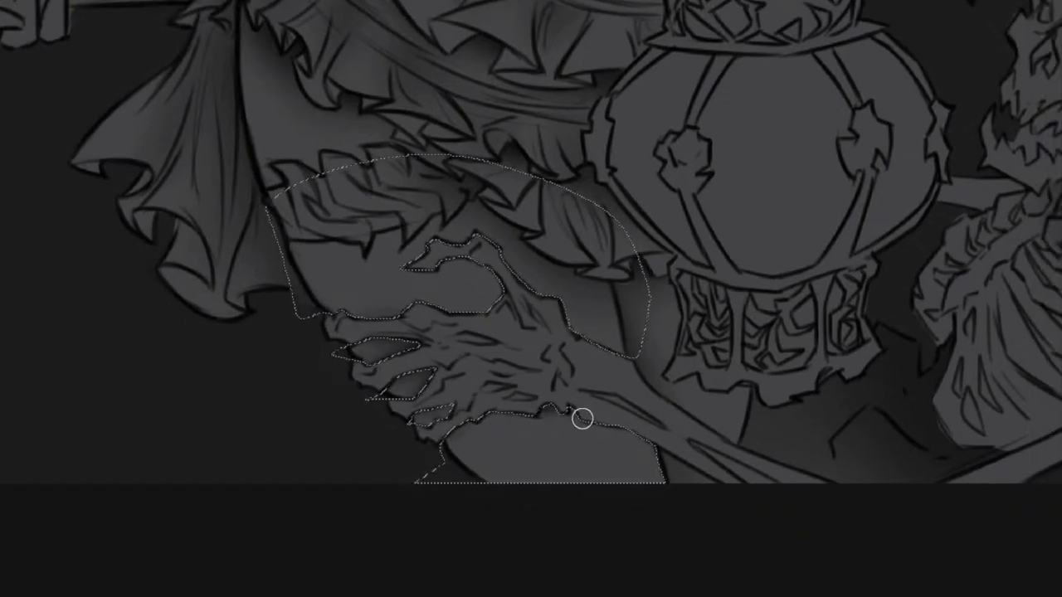
scroll(581, 419, up, 1)
scroll(594, 280, down, 3)
Shade the upper skeleton's eye socket and the area along the frilled neckline of the woman's top
scroll(571, 329, up, 4)
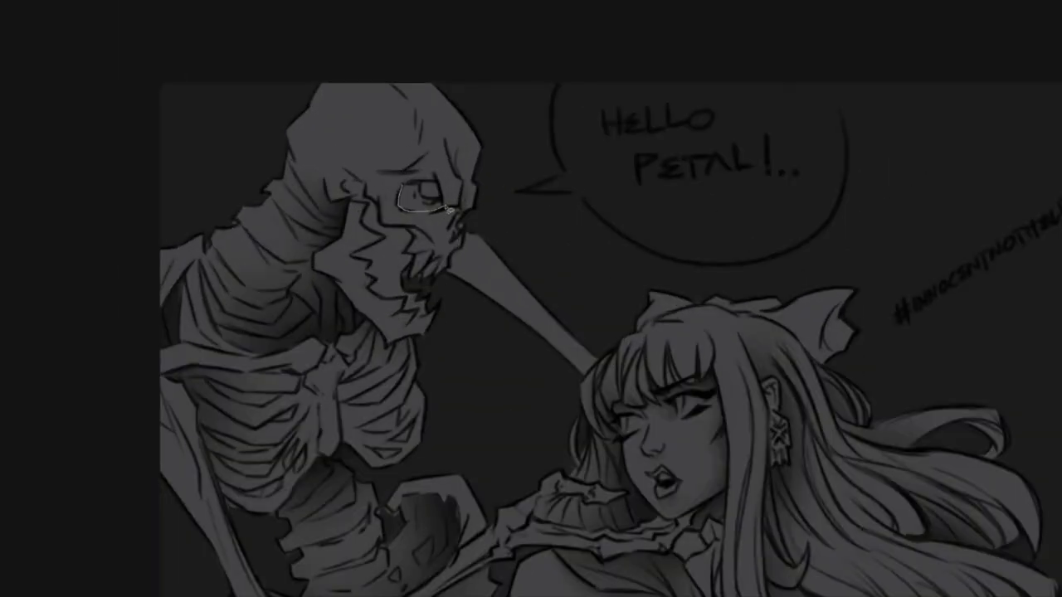
scroll(488, 179, down, 3)
scroll(545, 237, up, 5)
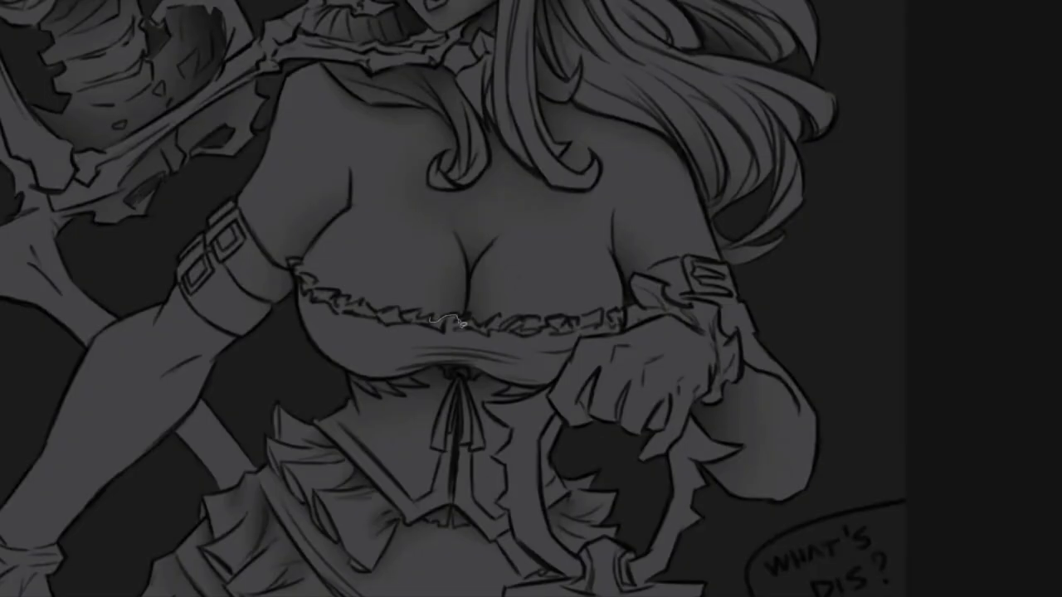
scroll(448, 336, down, 3)
key(f)
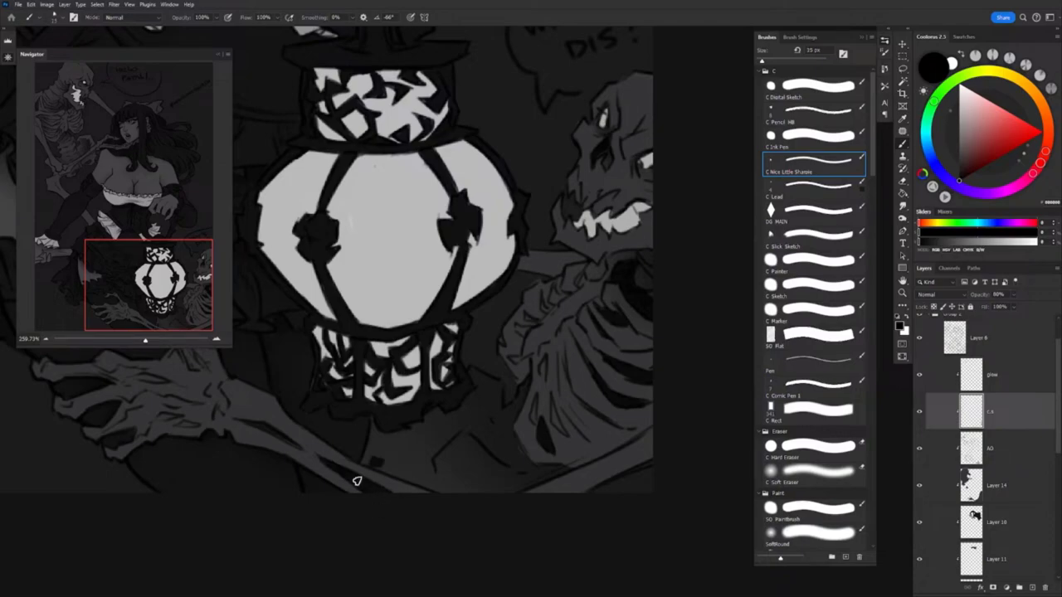
Set the C.A shadow layer to Multiply blending at 38% opacity
drag(357, 481, 541, 448)
key(z)
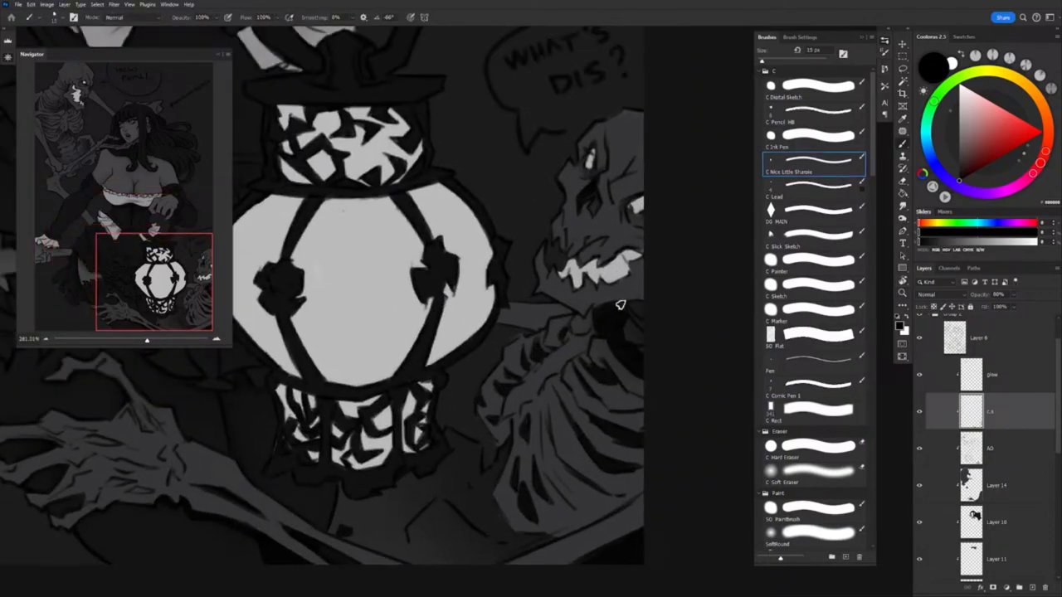
drag(609, 289, 822, 394)
scroll(526, 372, up, 3)
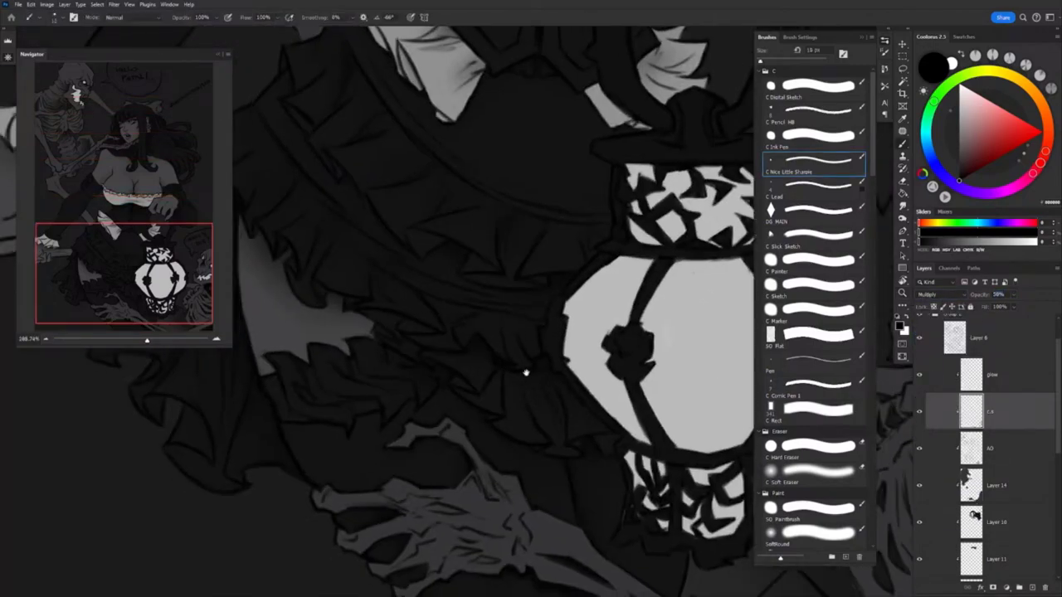
Paint dark cast shadows beneath the skirt's bottom ruffle and over the leg frill beside the lantern
key(b)
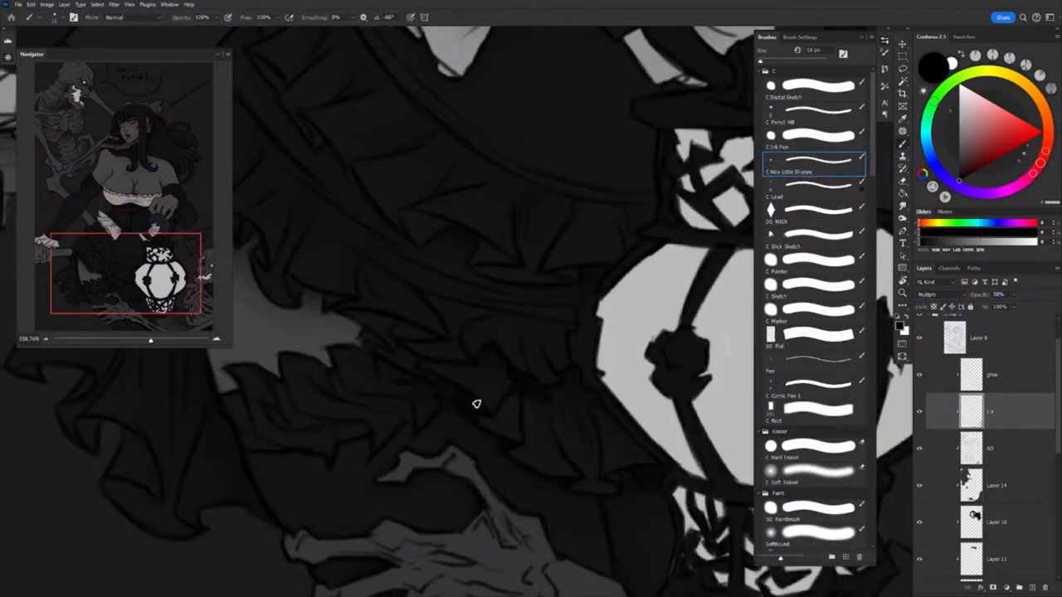
drag(455, 358, 626, 328)
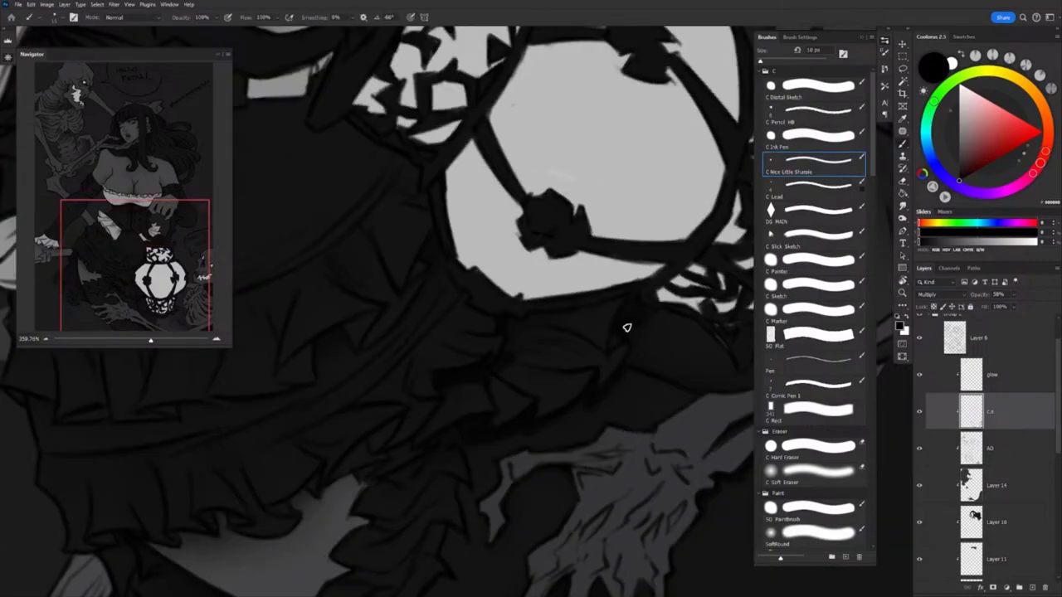
drag(633, 371, 475, 370)
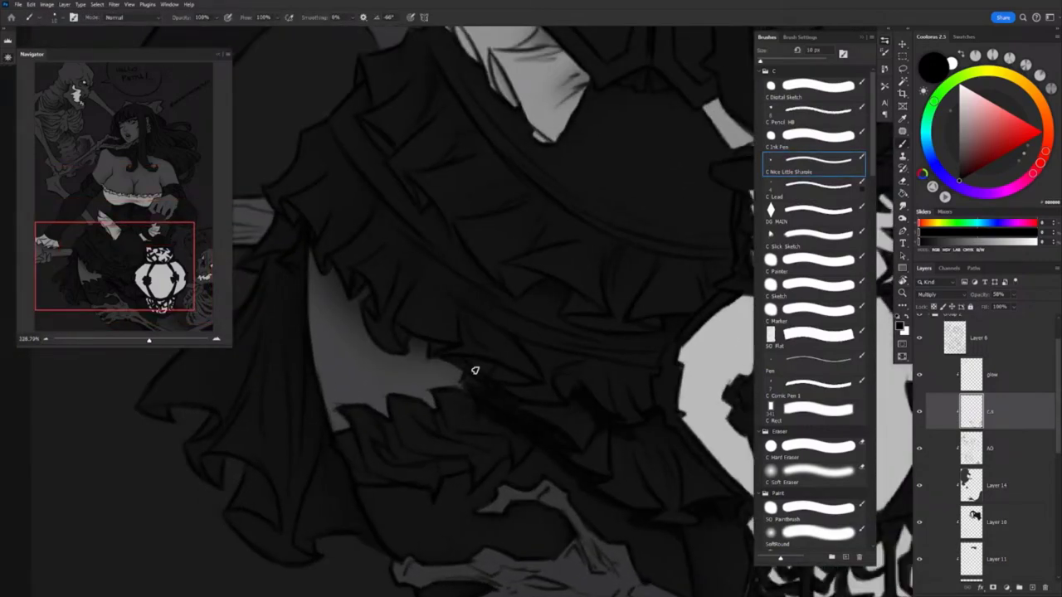
mouse_move(366, 315)
mouse_down()
mouse_move(492, 367)
mouse_move(564, 362)
mouse_move(476, 346)
mouse_move(467, 383)
mouse_move(562, 343)
mouse_move(417, 303)
mouse_move(509, 322)
mouse_move(485, 280)
mouse_up()
key(e)
key(b)
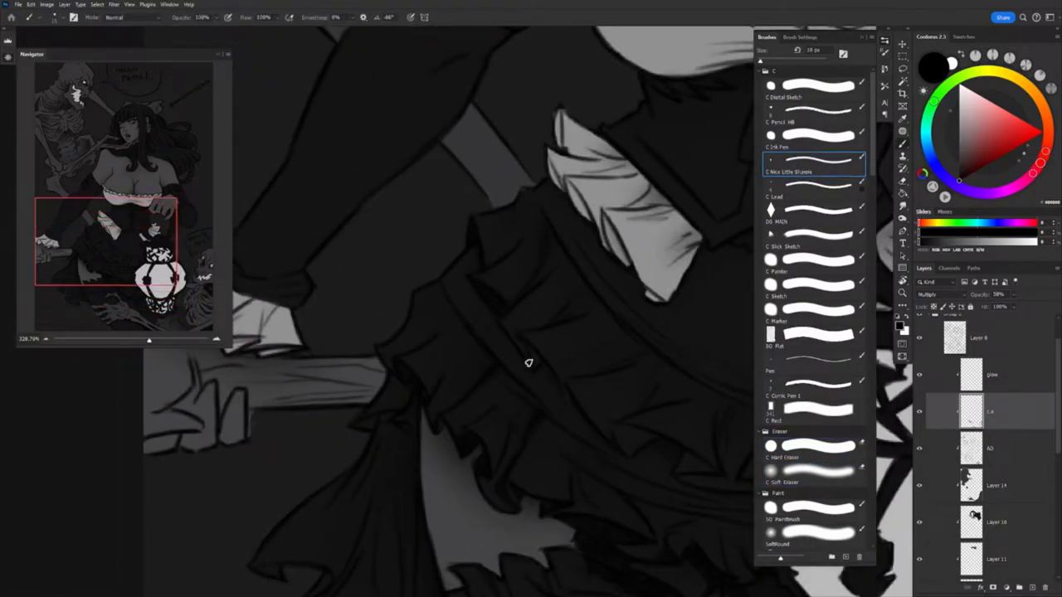
Paint cast shadows under the skirt's upper ruffle tiers, from the waist along the folds
mouse_move(529, 363)
mouse_down()
mouse_move(477, 301)
mouse_move(534, 372)
mouse_move(516, 289)
mouse_move(580, 327)
mouse_move(573, 275)
mouse_move(558, 319)
mouse_up()
key(bracketleft)
key(bracketleft)
key(bracketright)
key(bracketright)
drag(482, 309, 463, 292)
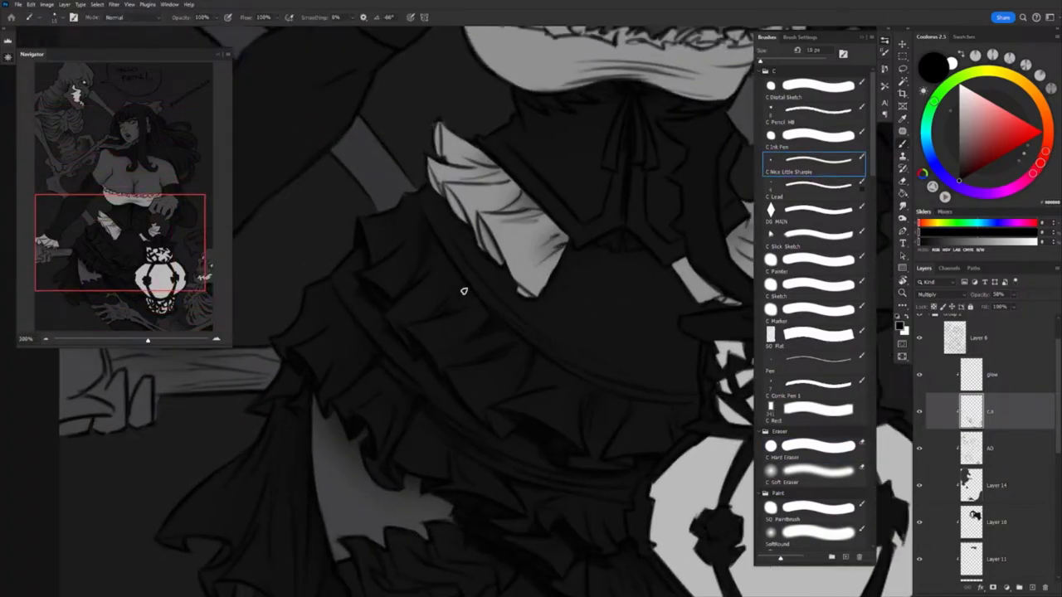
drag(443, 188, 431, 226)
mouse_move(456, 265)
mouse_down()
mouse_move(408, 288)
mouse_move(481, 323)
mouse_move(510, 313)
mouse_move(449, 330)
mouse_move(490, 334)
mouse_up()
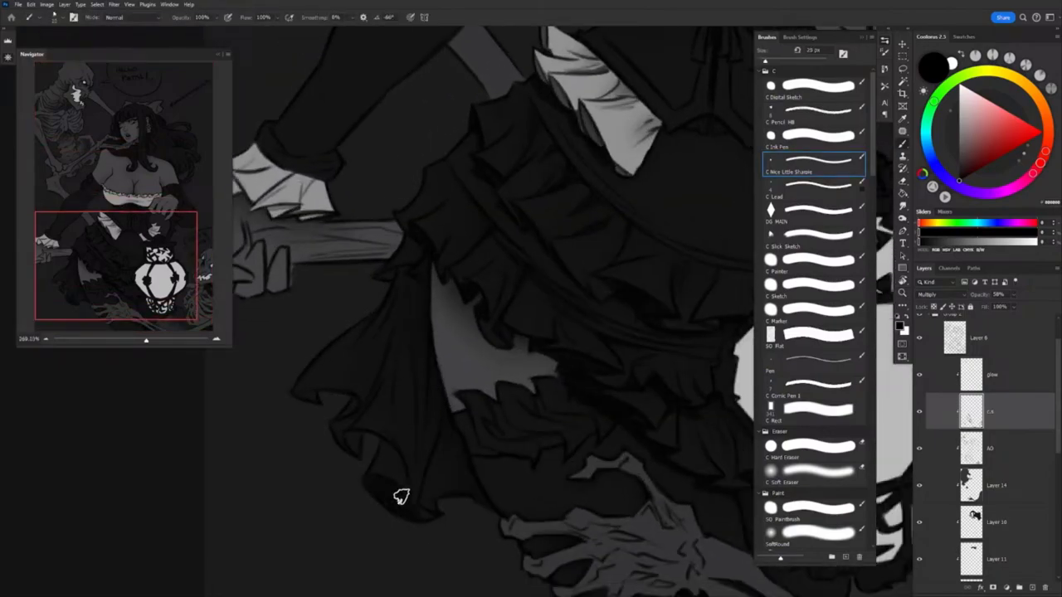
Darken the folds of the hanging cloth drape and shade the end of the bone shaft beside the skirt
drag(471, 485, 415, 495)
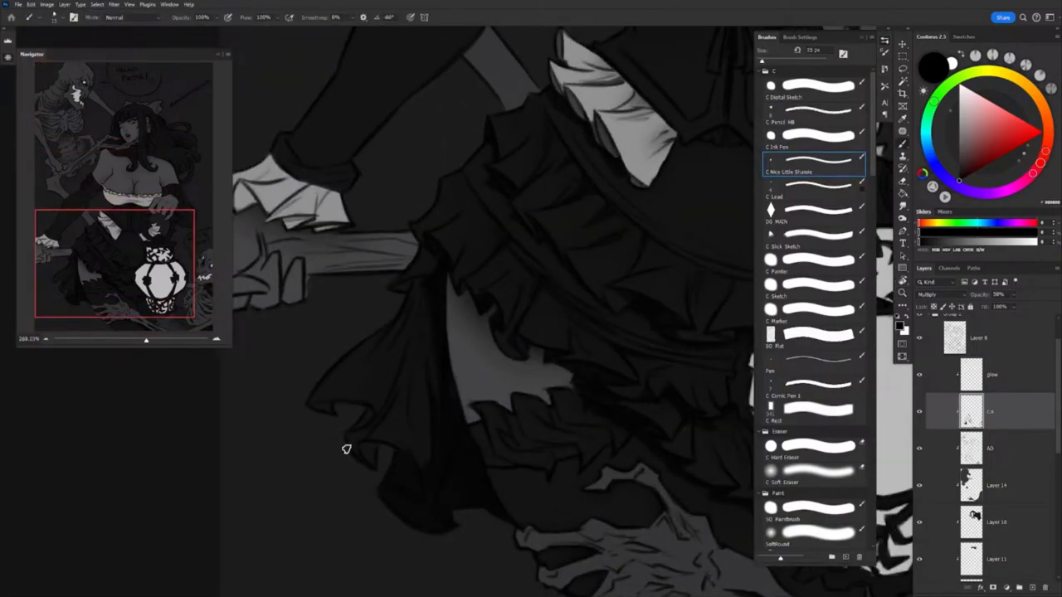
drag(465, 212, 415, 356)
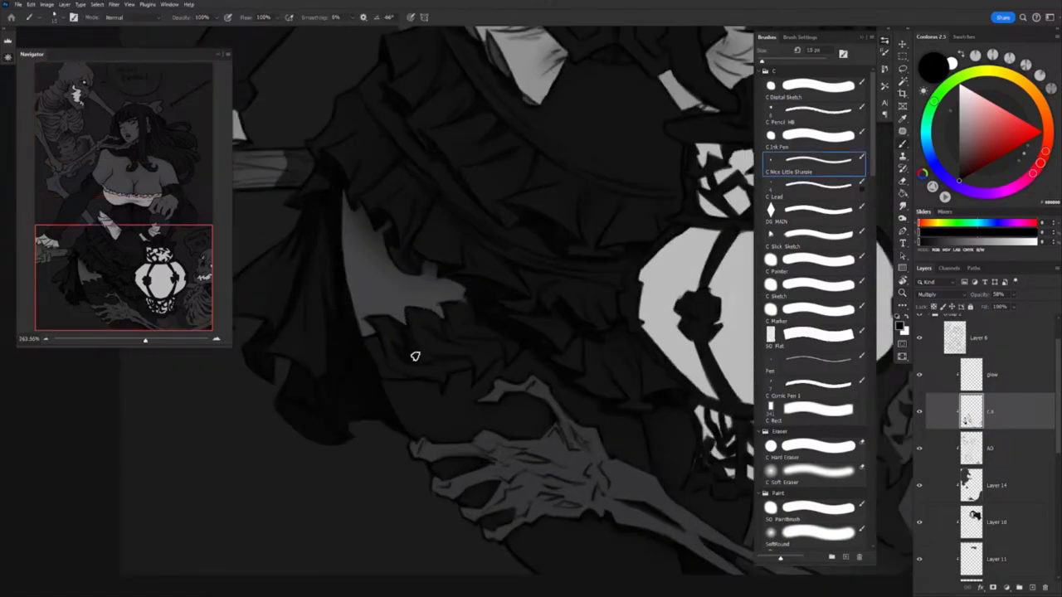
drag(511, 332, 469, 332)
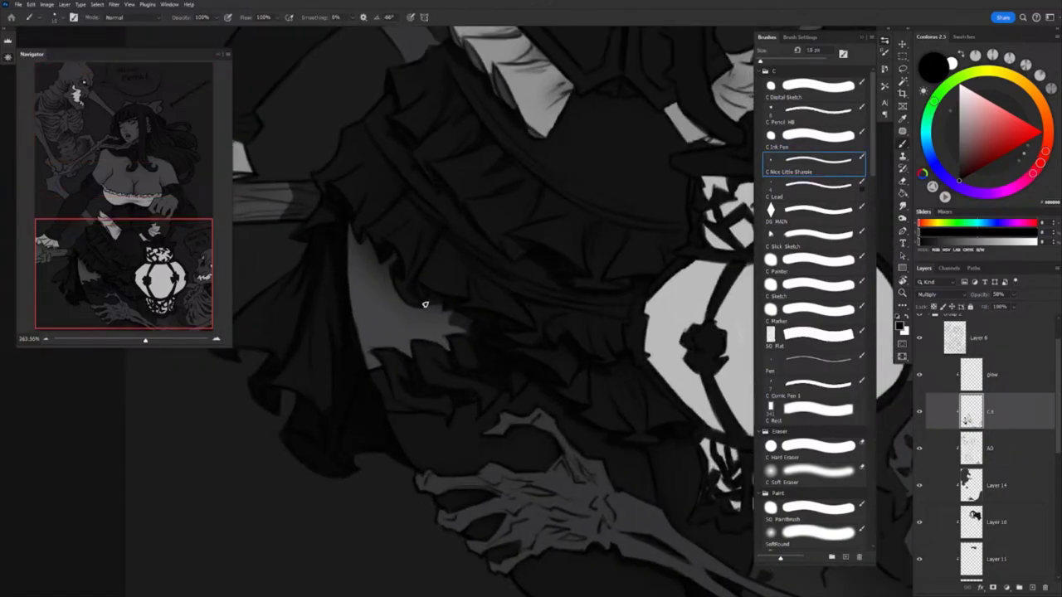
drag(348, 221, 384, 496)
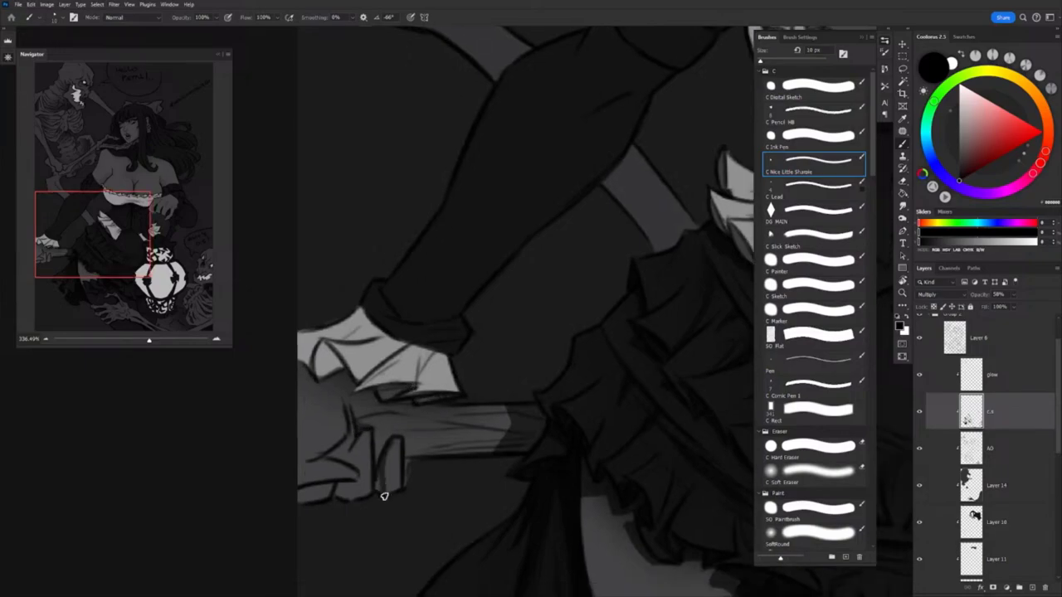
Shade the gripping hand beneath the frilled cuff, the sleeve cuff's edge and the skin at the armpit
drag(351, 453, 323, 539)
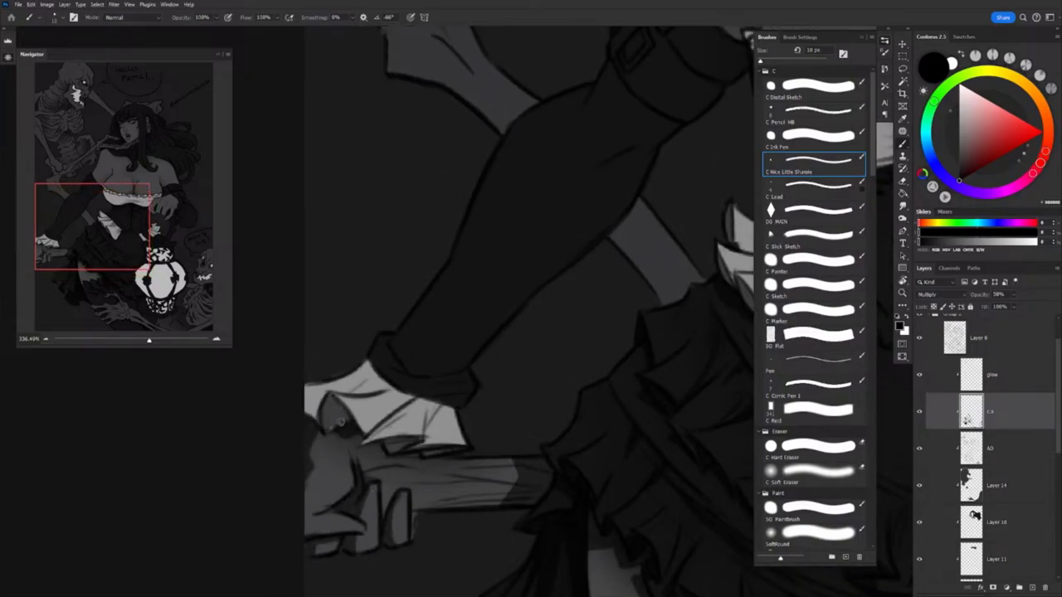
drag(349, 391, 418, 427)
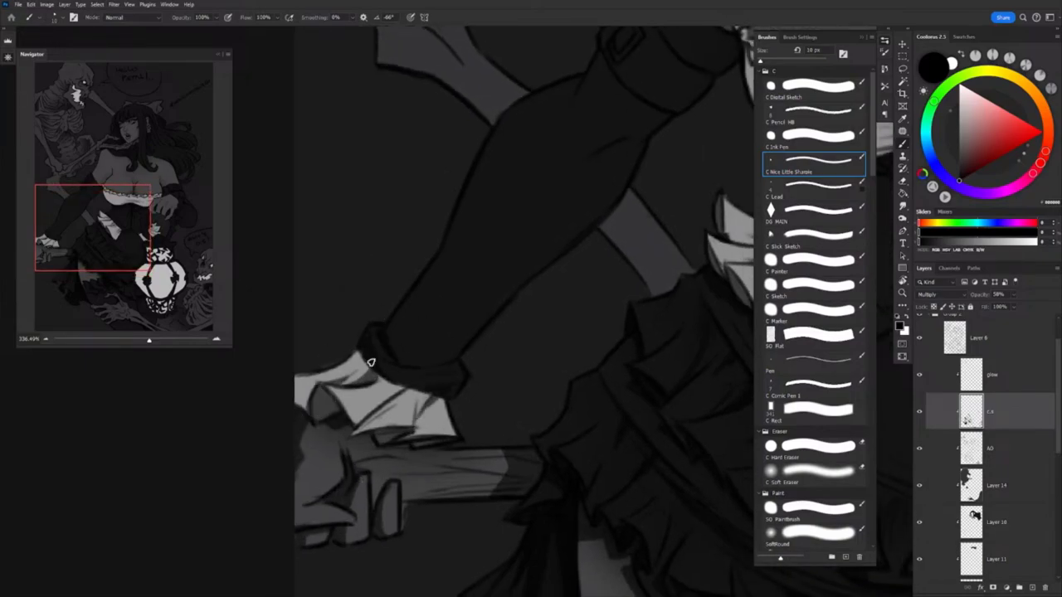
drag(380, 338, 468, 397)
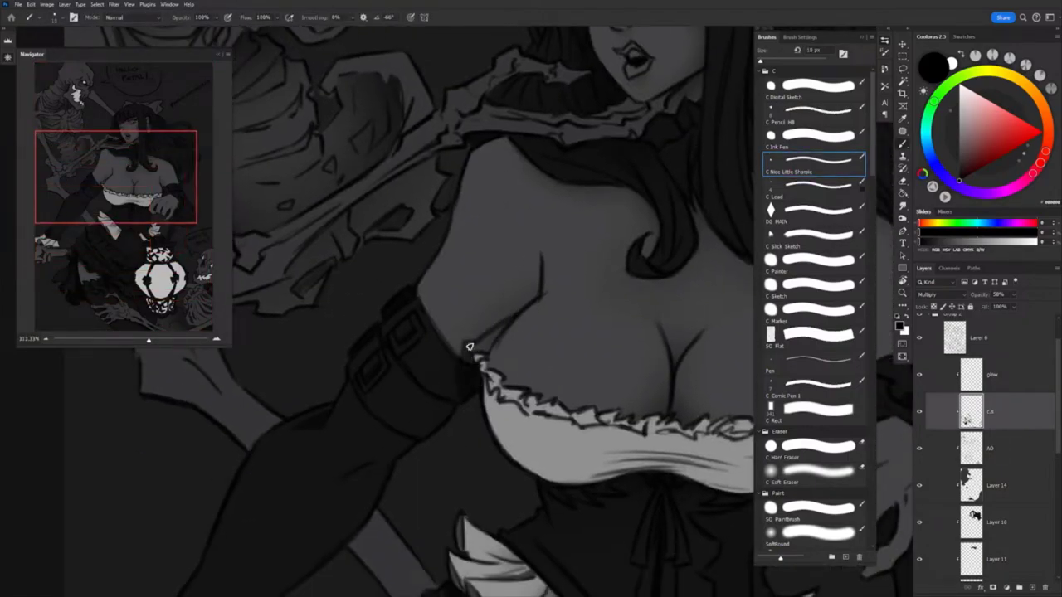
Paint cast shadows on the upper skeleton's ribcage, neck vertebrae and the back of its skull
key(z)
key(ctrl+0)
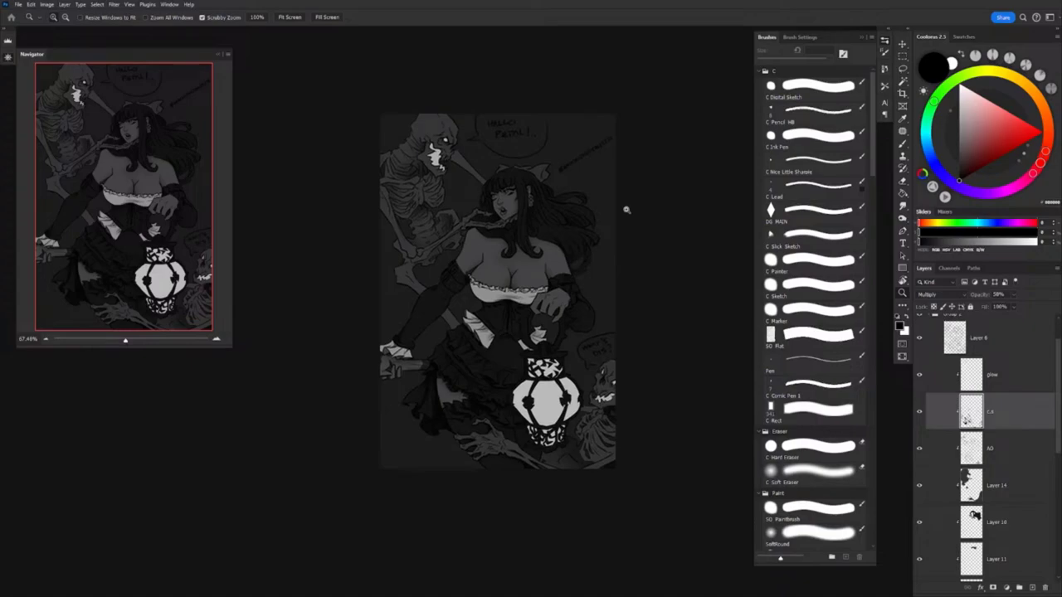
mouse_move(498, 418)
mouse_down()
mouse_move(540, 417)
mouse_move(473, 417)
mouse_move(498, 418)
mouse_up()
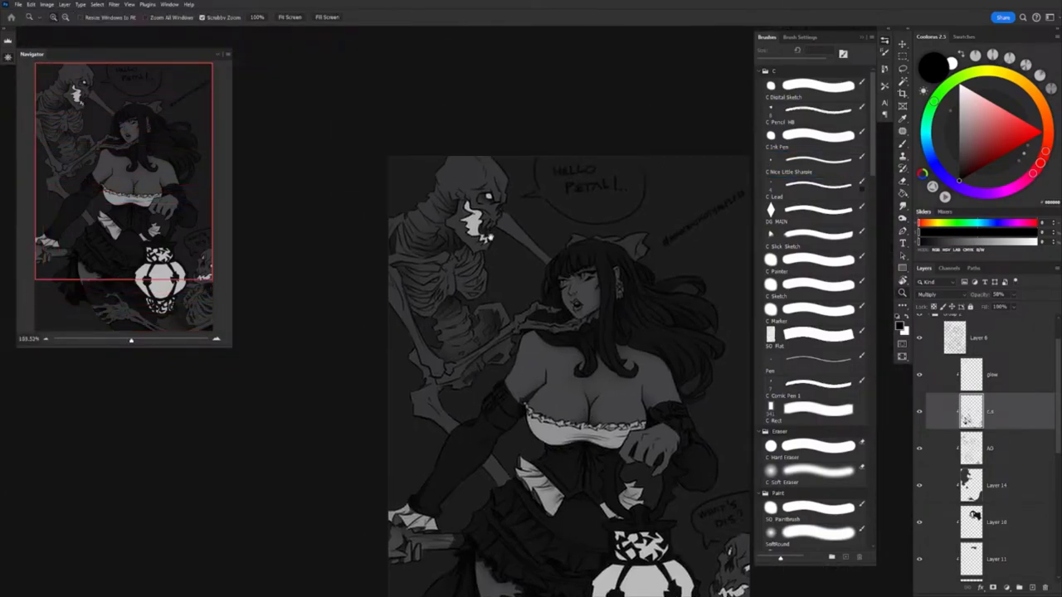
click(474, 332)
key(b)
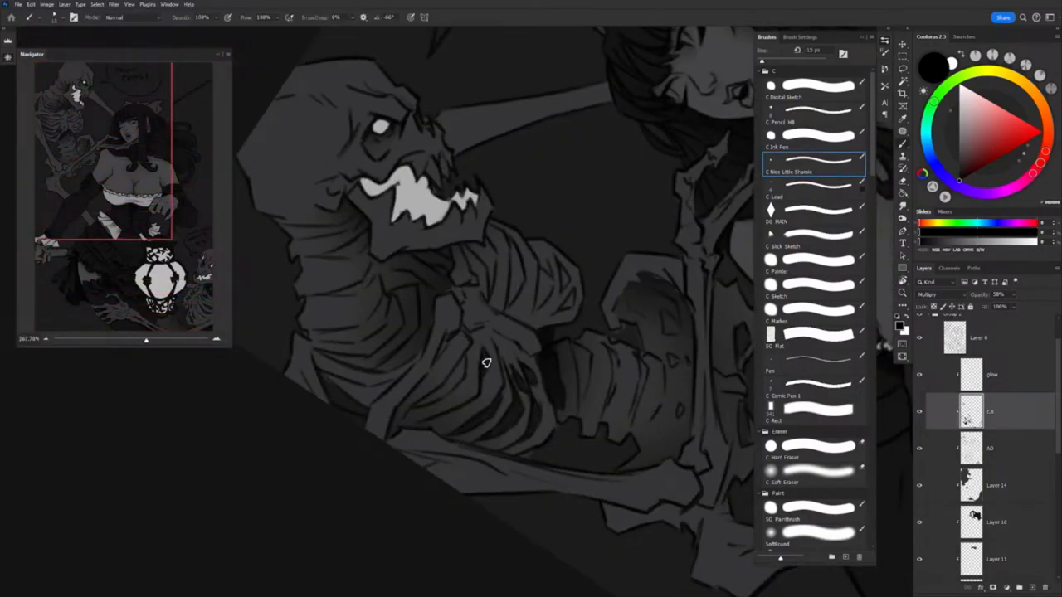
drag(486, 362, 476, 305)
drag(546, 310, 491, 361)
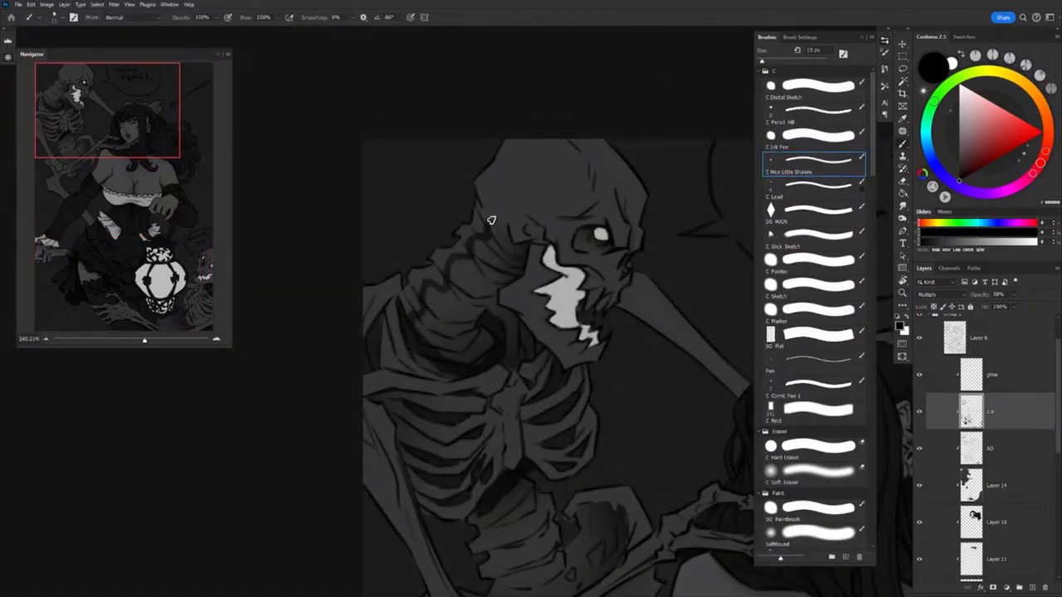
drag(438, 277, 451, 349)
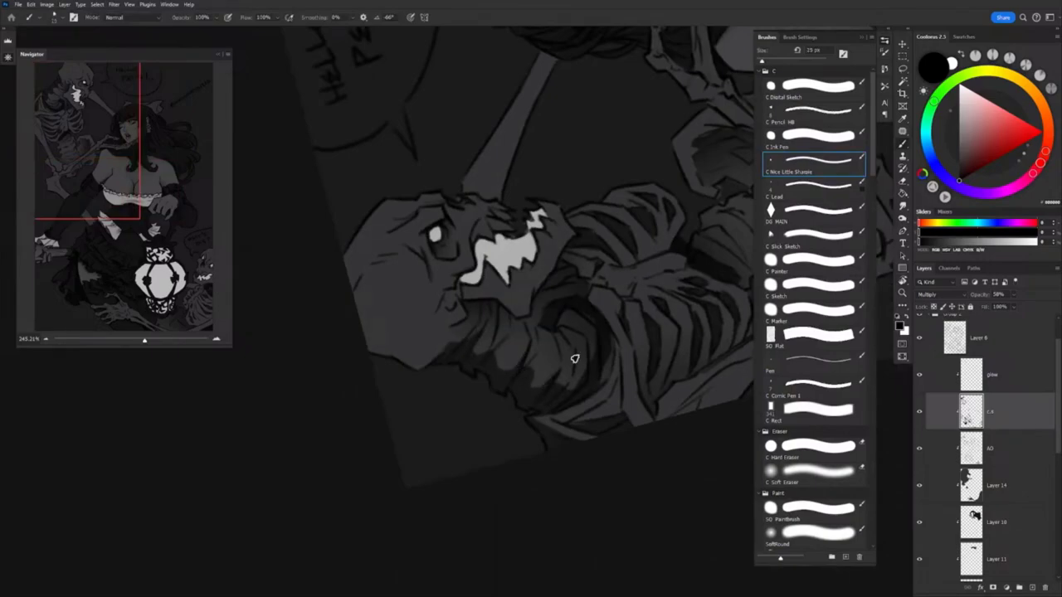
drag(574, 358, 454, 439)
drag(405, 351, 467, 178)
scroll(468, 73, down, 6)
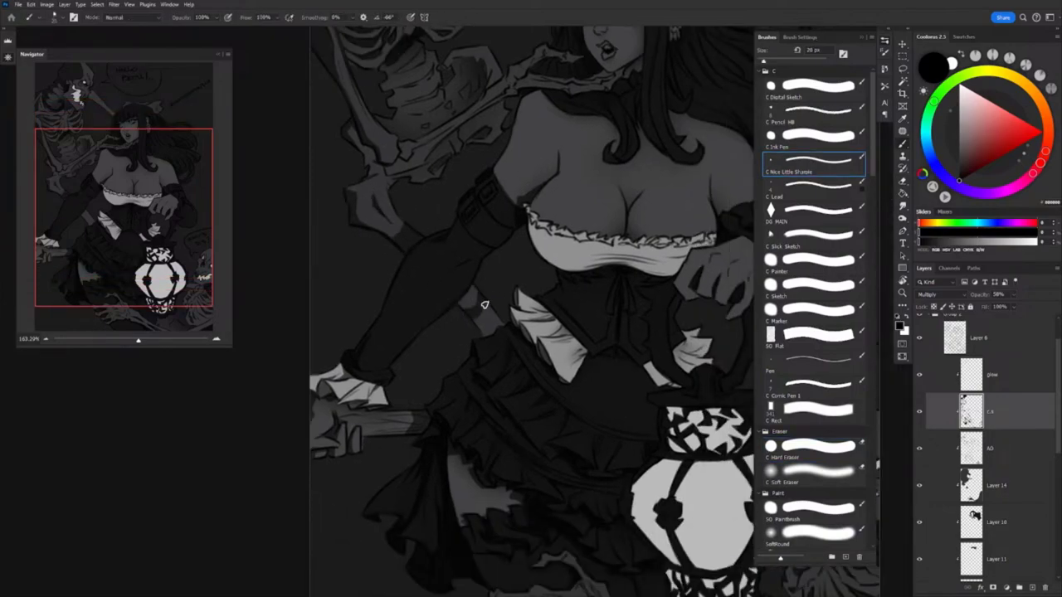
Shade the bone behind the gloved arm, the corset below the bust and the fingers holding the lantern handle
drag(481, 304, 534, 285)
drag(574, 366, 521, 276)
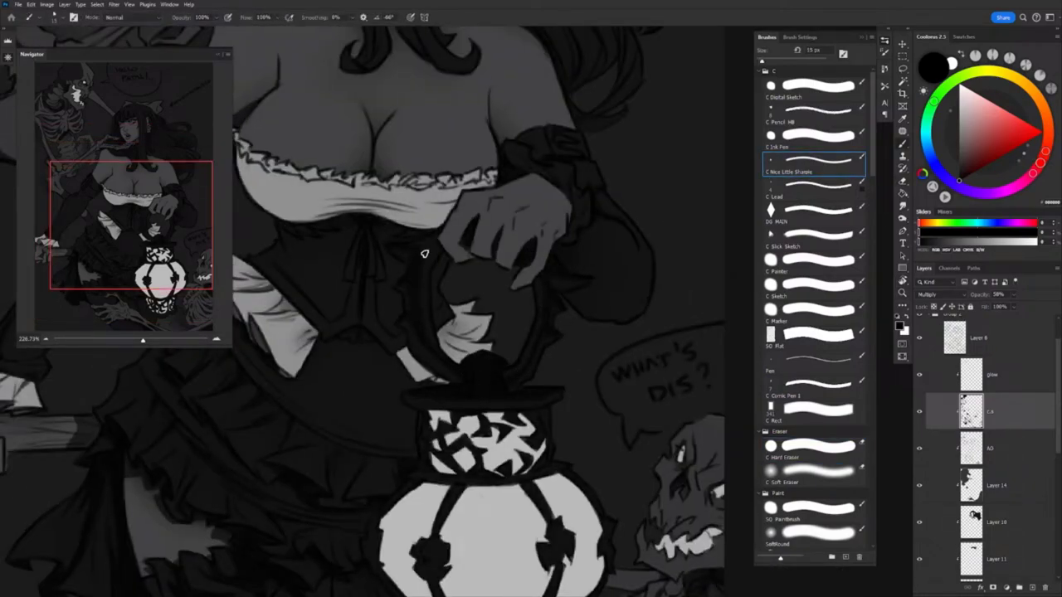
drag(424, 253, 482, 333)
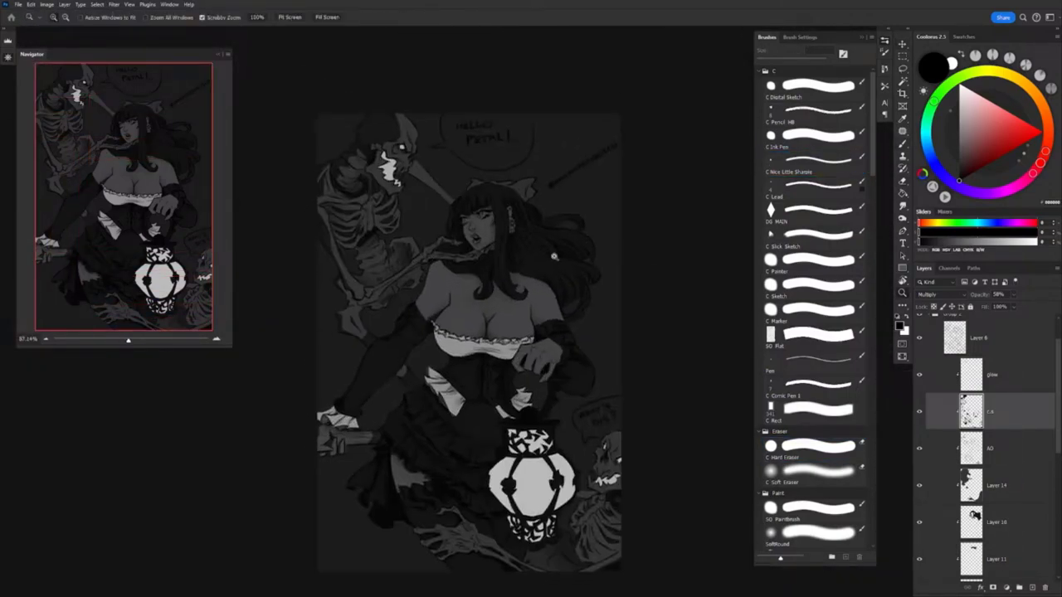
Paint shadows on the woman's face beneath the bangs and in the hollow beside the skeletal fingers at her neck
scroll(498, 322, up, 2)
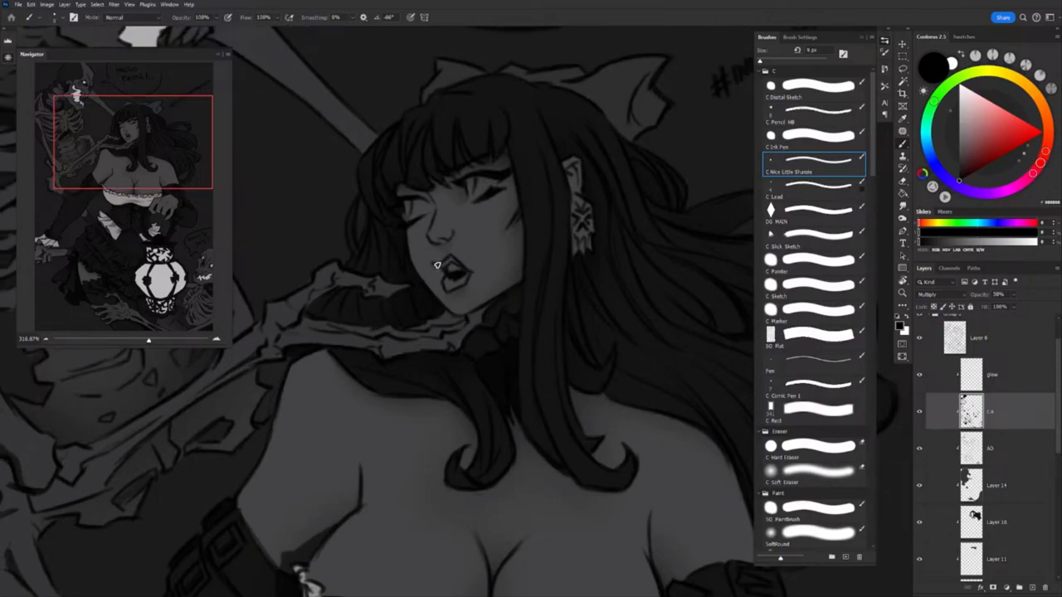
scroll(437, 265, up, 3)
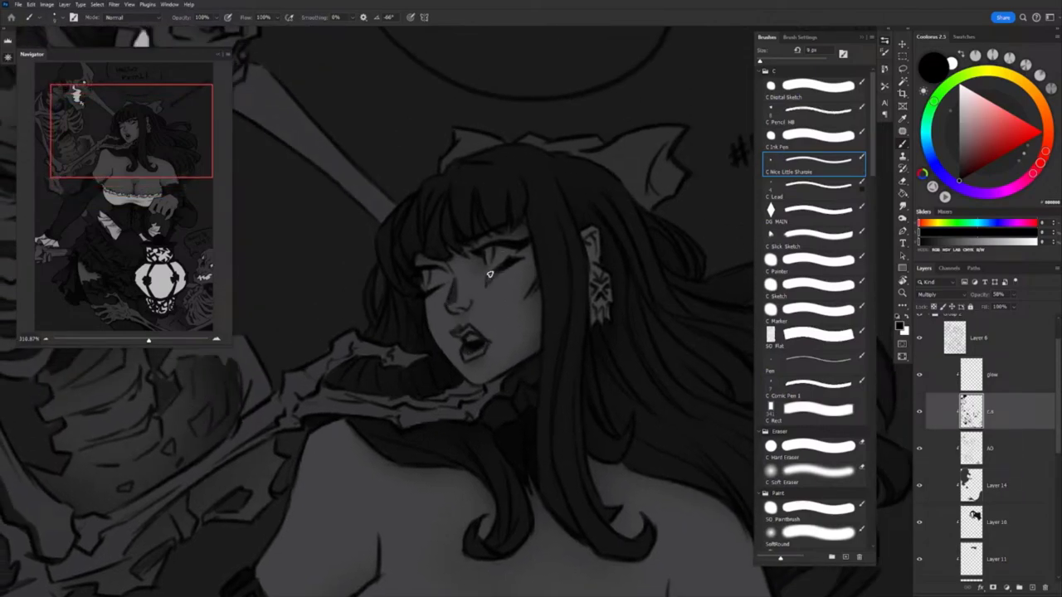
key(b)
mouse_move(505, 270)
mouse_down()
mouse_move(519, 308)
mouse_move(474, 324)
mouse_move(444, 374)
mouse_up()
drag(515, 340, 469, 321)
scroll(438, 294, down, 3)
scroll(438, 295, right, 5)
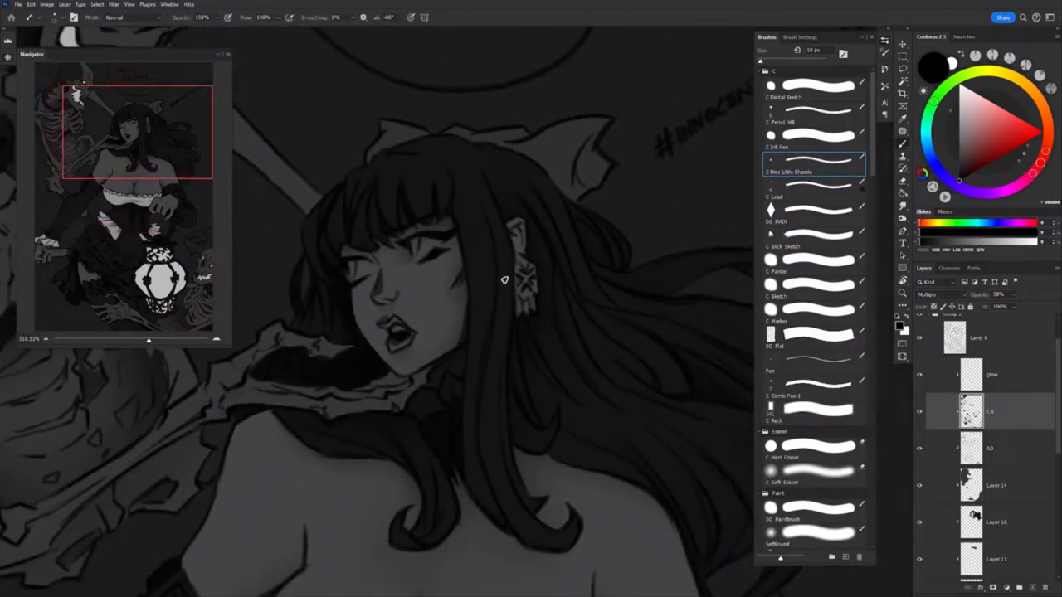
Shade the bow behind the woman's hair and clean up the shadow's edges with the hard eraser
scroll(469, 198, up, 2)
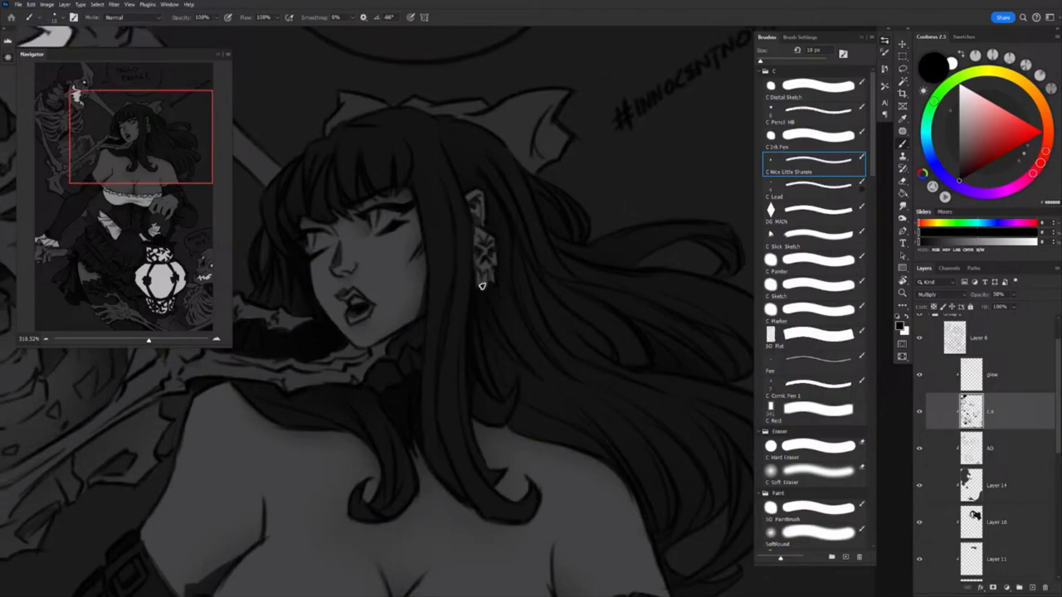
scroll(502, 213, up, 3)
scroll(538, 245, up, 3)
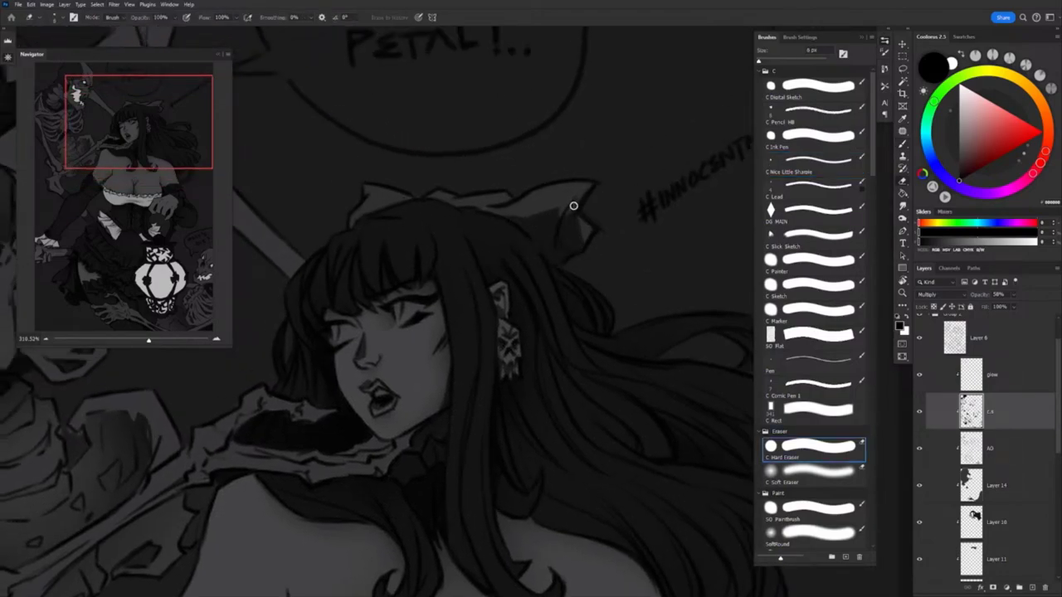
scroll(403, 240, up, 2)
scroll(498, 223, down, 3)
scroll(470, 263, down, 2)
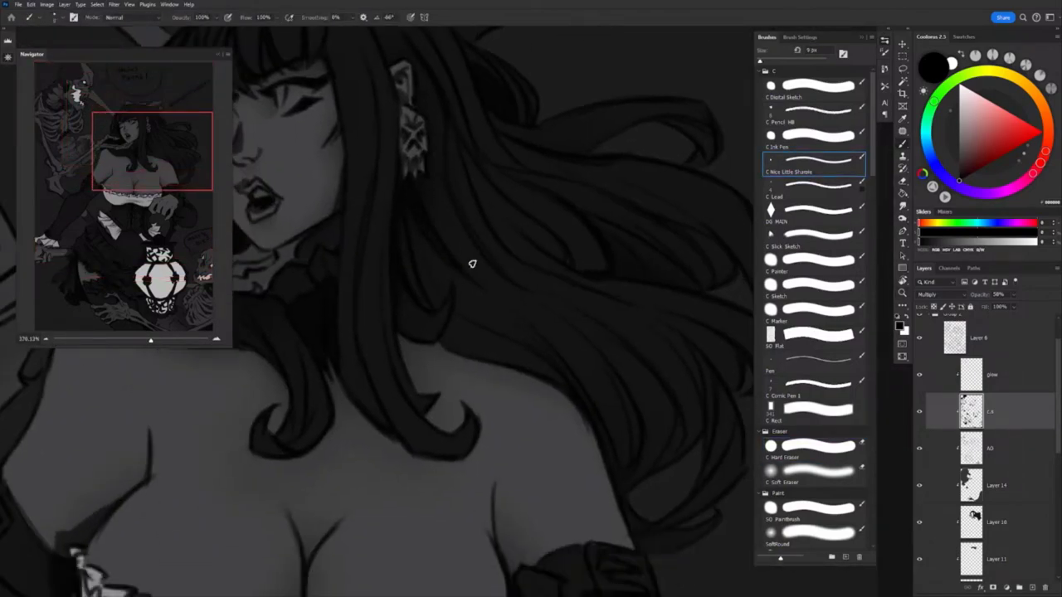
Shade between the flowing hair strands behind the woman's shoulder and step back the last few brush strokes
scroll(469, 263, down, 2)
scroll(531, 388, up, 6)
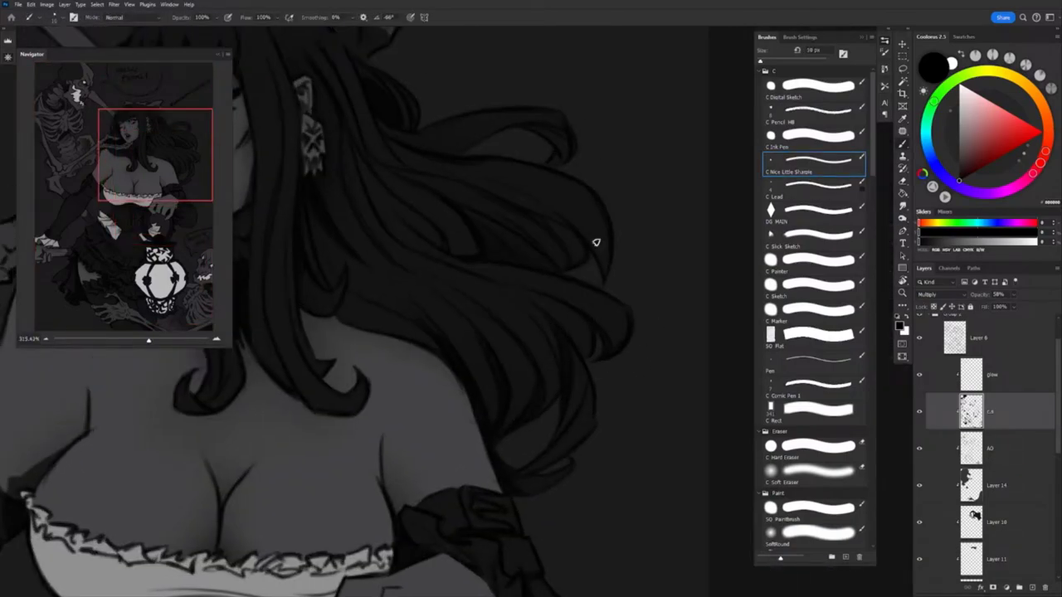
scroll(486, 246, down, 2)
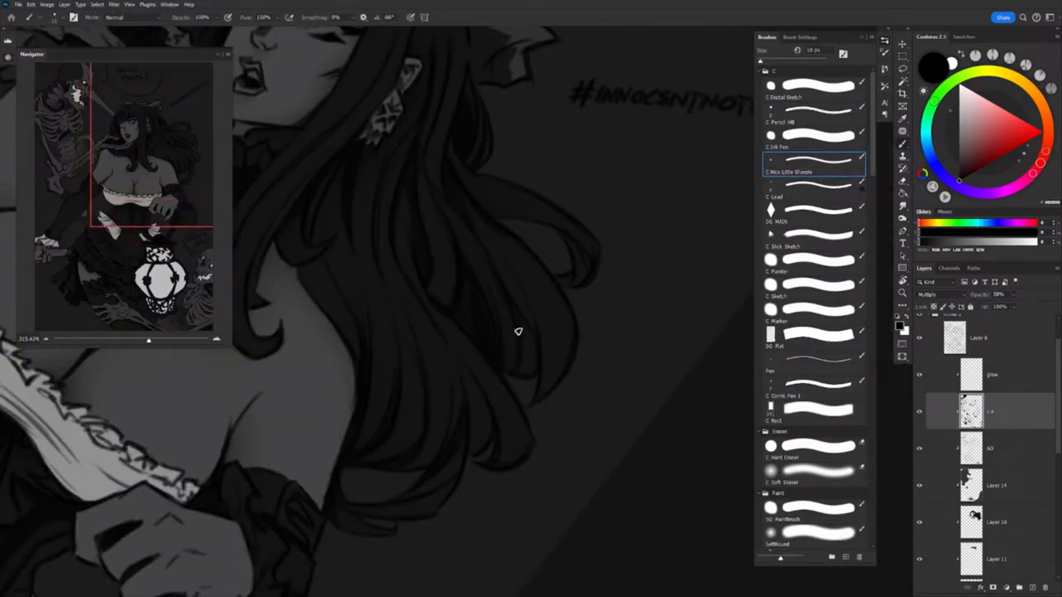
scroll(517, 332, up, 1)
scroll(564, 304, down, 3)
scroll(433, 315, up, 3)
scroll(433, 315, up, 1)
key(b)
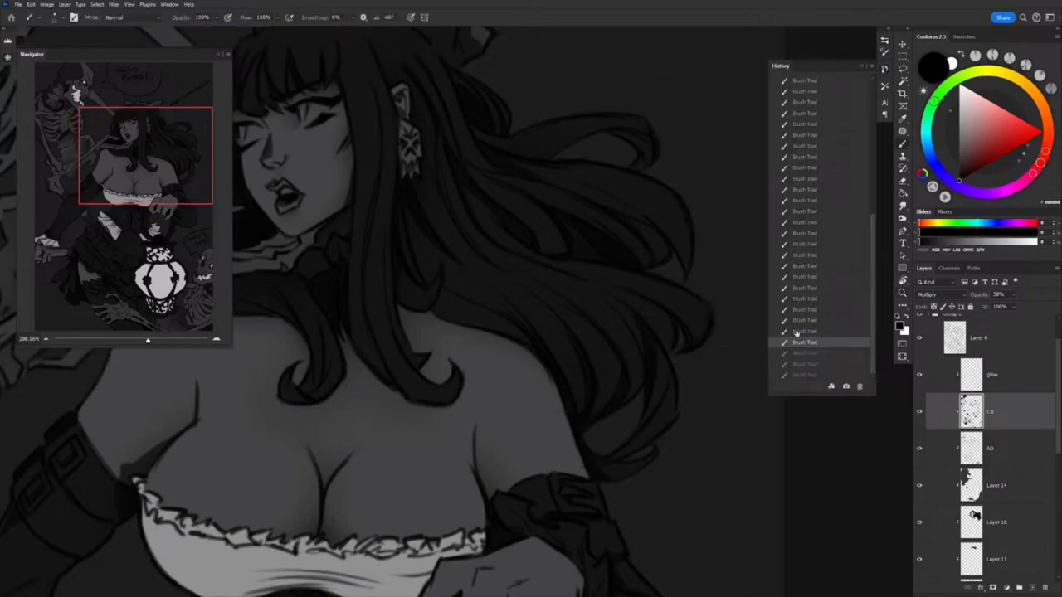
scroll(397, 336, left, 3)
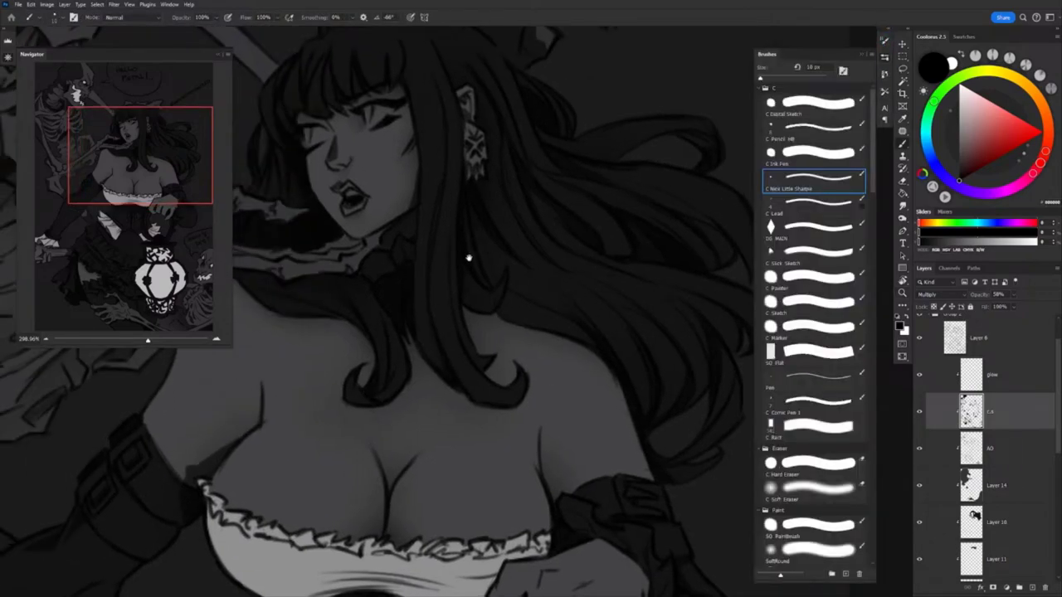
Add shadows to the skeletal fingers at the woman's neck and to the skeletal hand below the lantern
scroll(428, 321, down, 5)
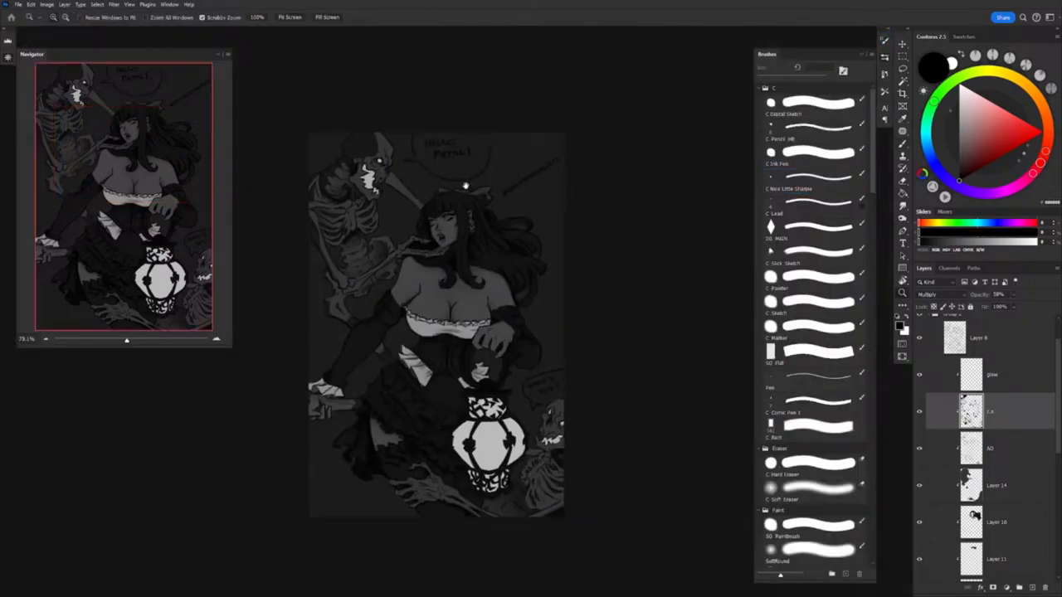
drag(429, 321, 465, 299)
scroll(498, 287, up, 5)
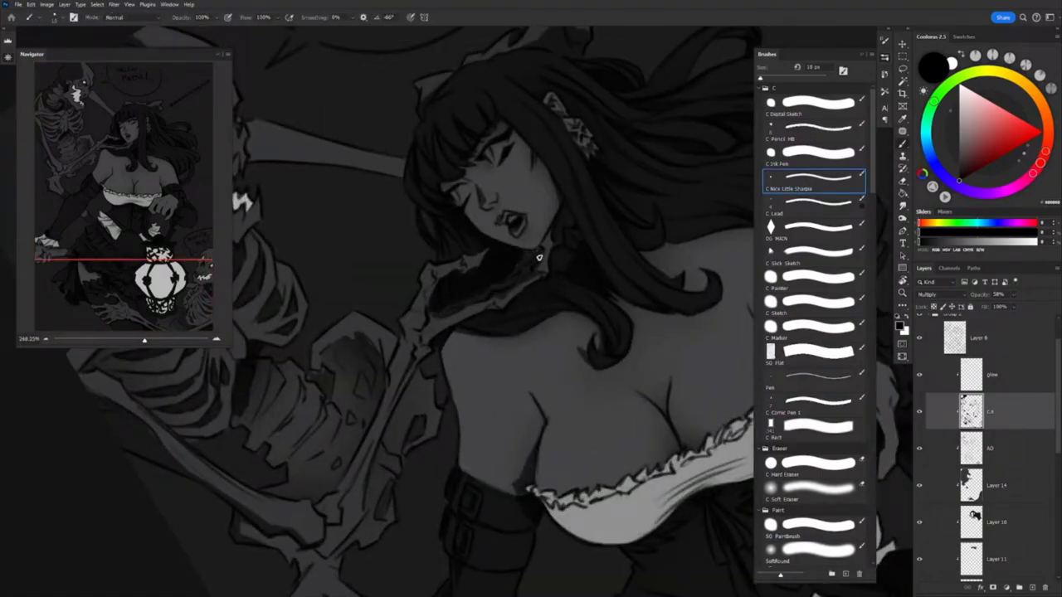
scroll(539, 257, down, 5)
scroll(528, 350, up, 4)
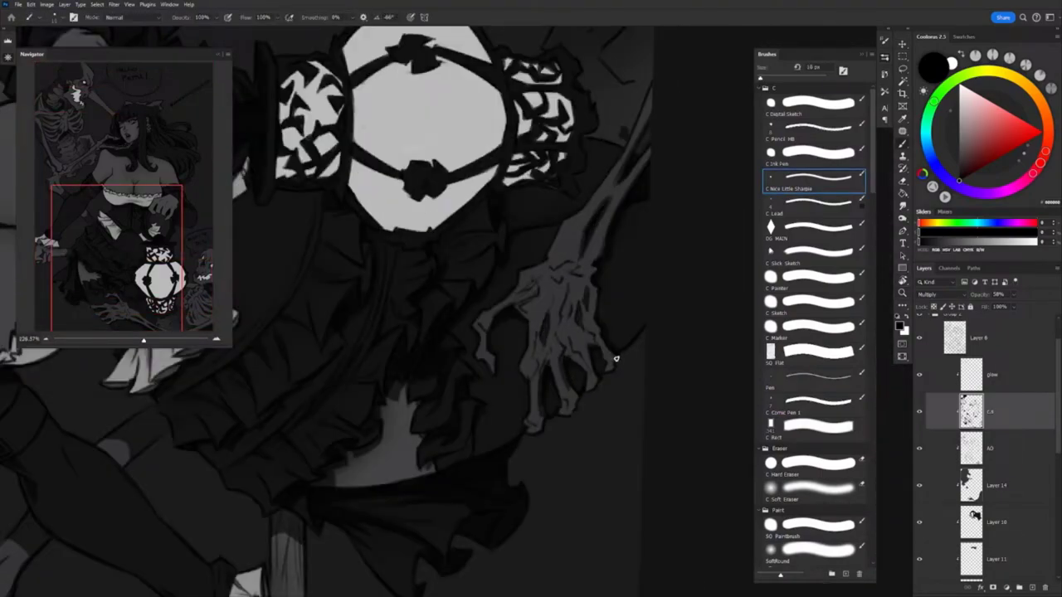
scroll(573, 274, down, 2)
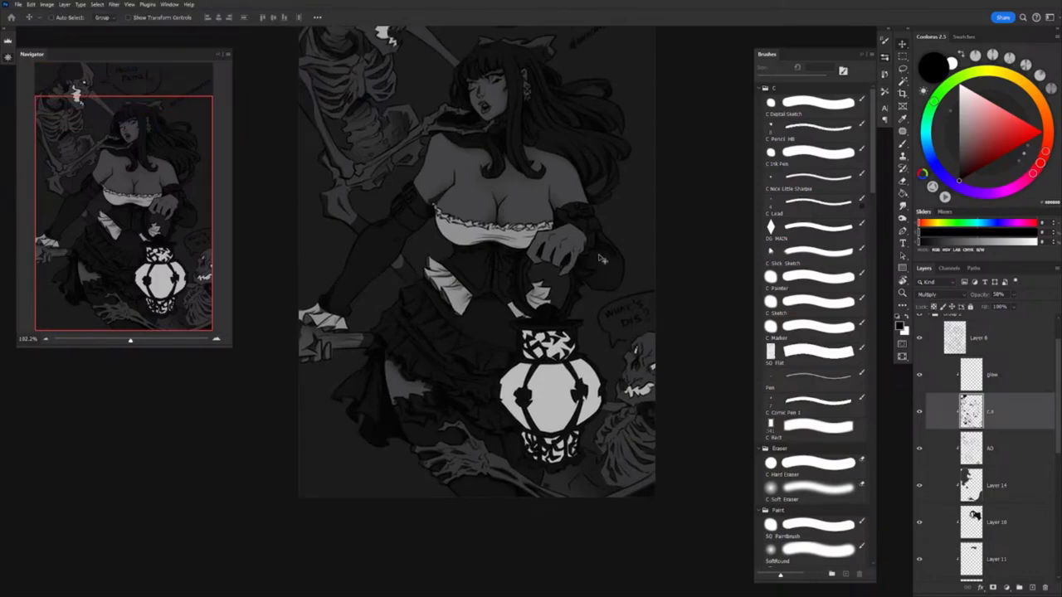
Shade the large skeleton's spine, the area beneath its ribs, its pelvis and its arm bones
scroll(570, 343, up, 4)
scroll(572, 332, down, 5)
scroll(463, 315, up, 3)
key(b)
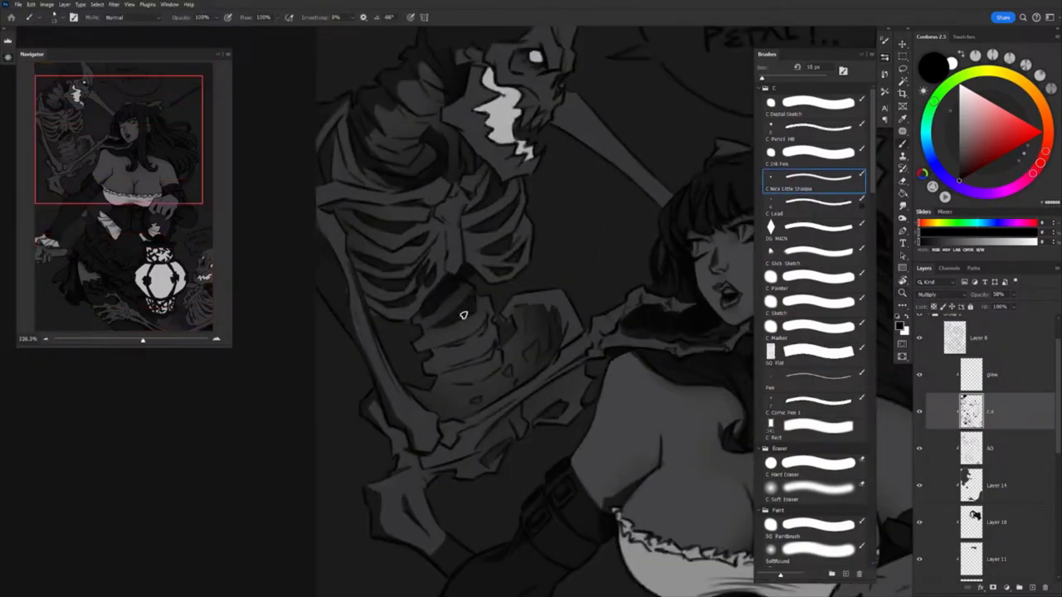
scroll(416, 375, down, 1)
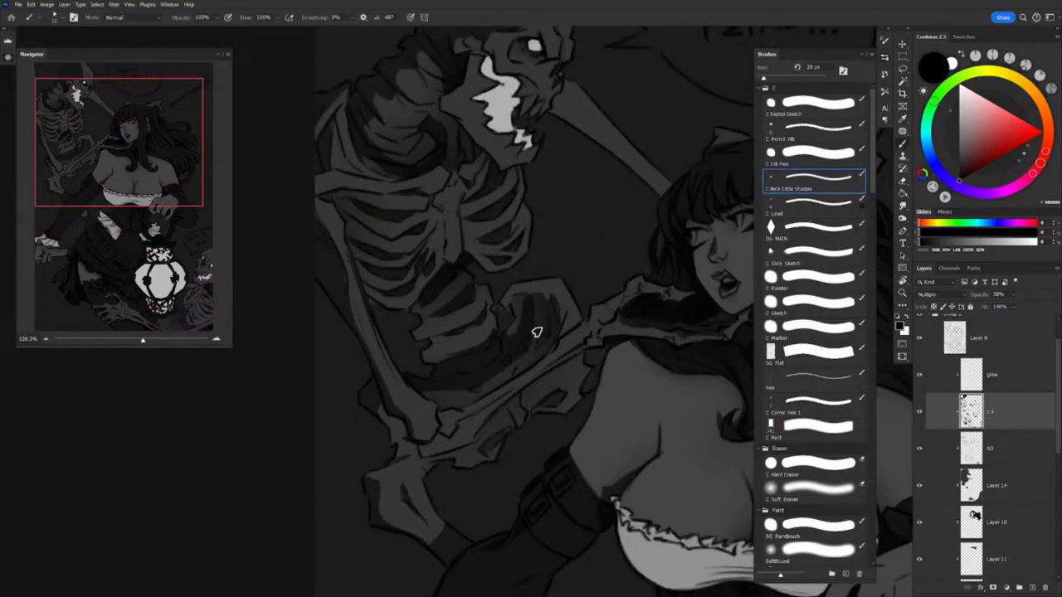
scroll(547, 294, down, 3)
scroll(474, 327, up, 3)
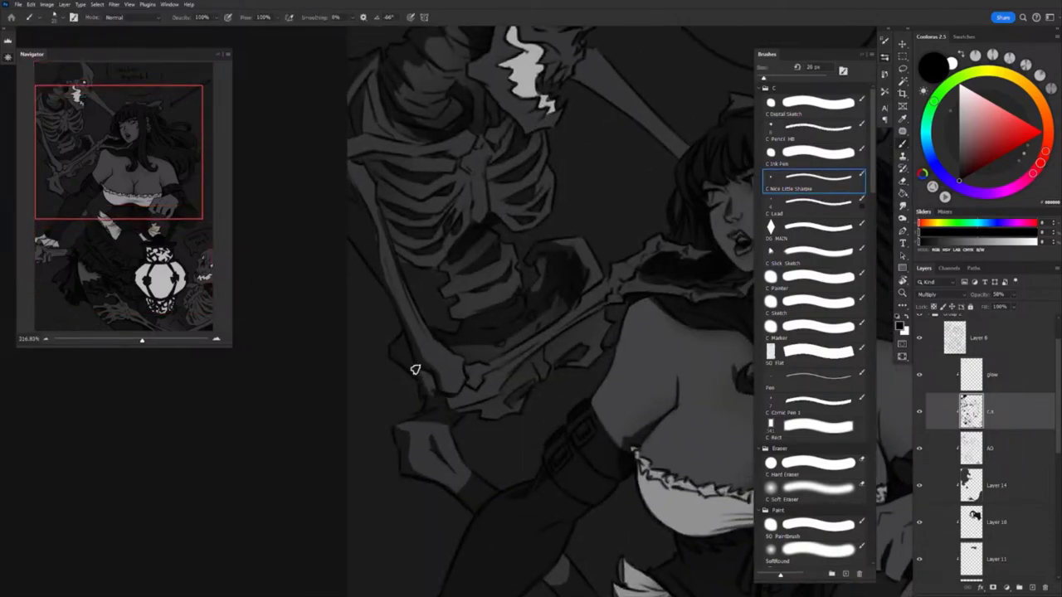
scroll(417, 368, down, 1)
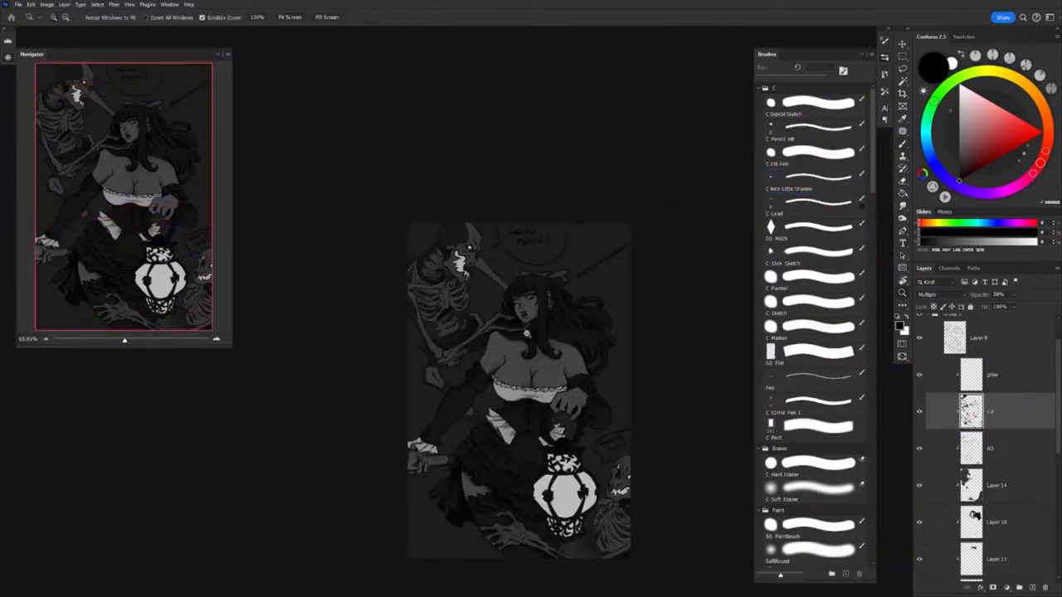
Lasso the small skull and the skeletal hand beside the lantern and brush soft white light onto them on the Overlay layer
scroll(489, 299, up, 2)
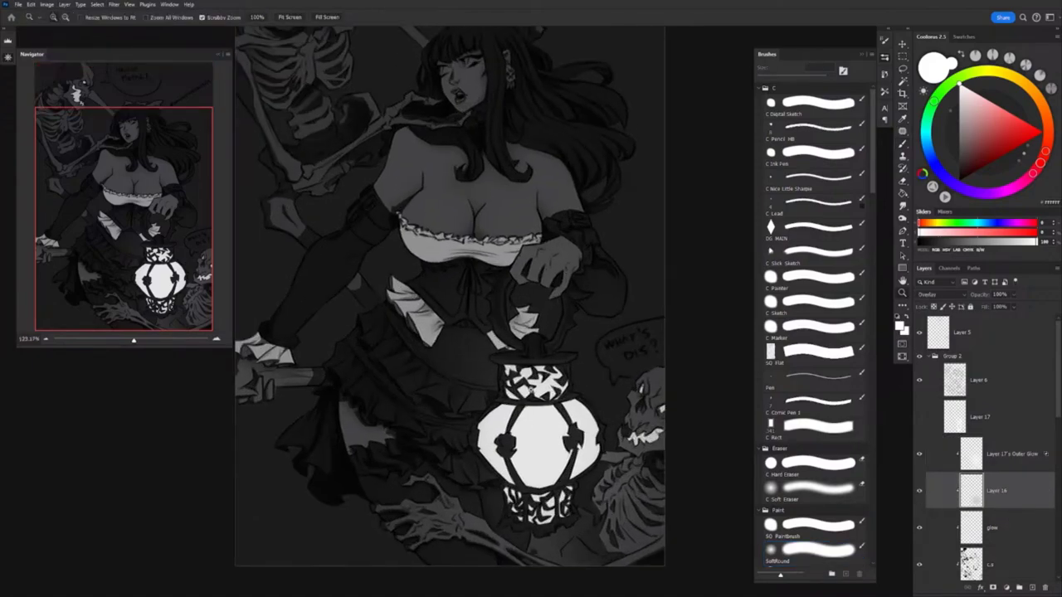
scroll(588, 423, down, 2)
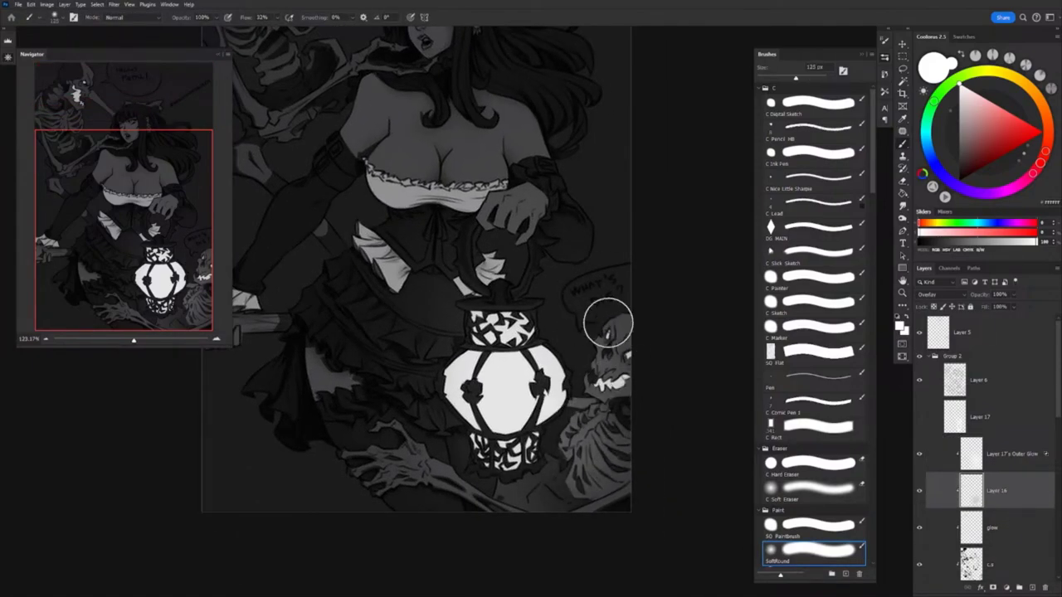
key(l)
scroll(581, 321, up, 3)
click(813, 550)
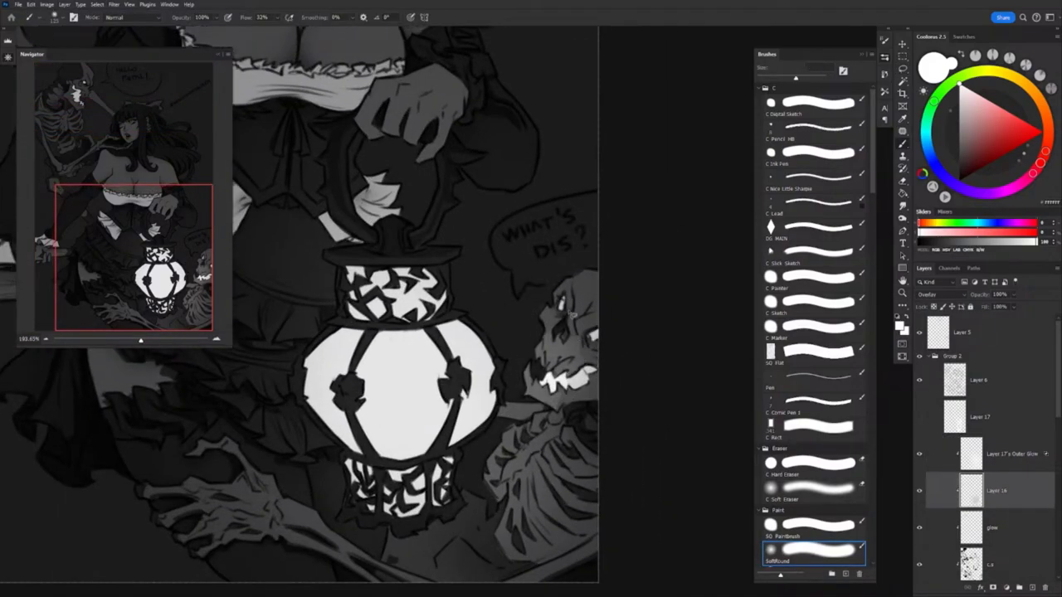
scroll(569, 328, down, 5)
key(z)
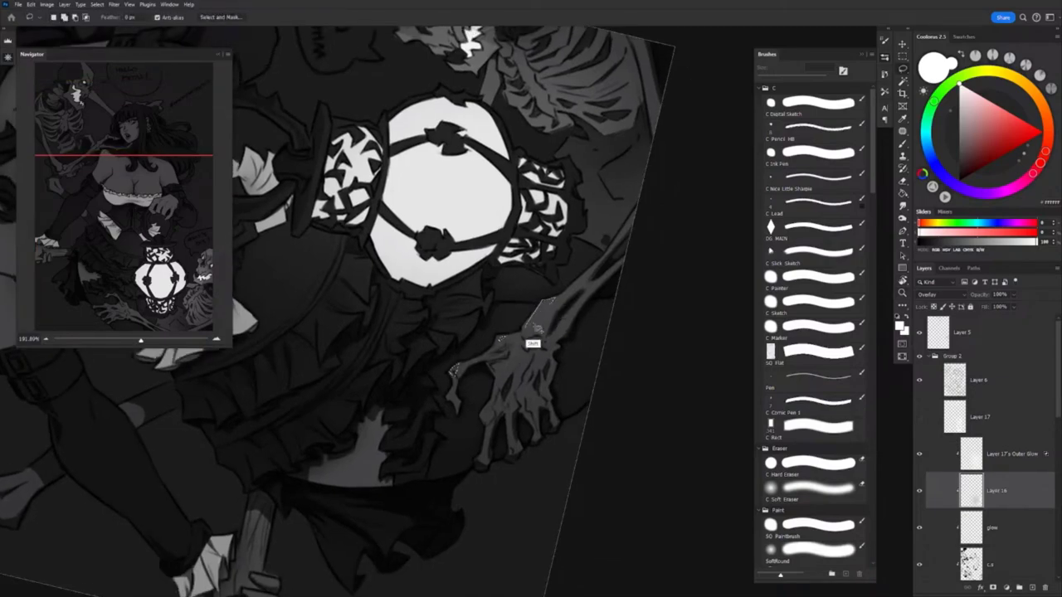
scroll(550, 312, up, 3)
scroll(448, 429, down, 4)
scroll(498, 374, up, 5)
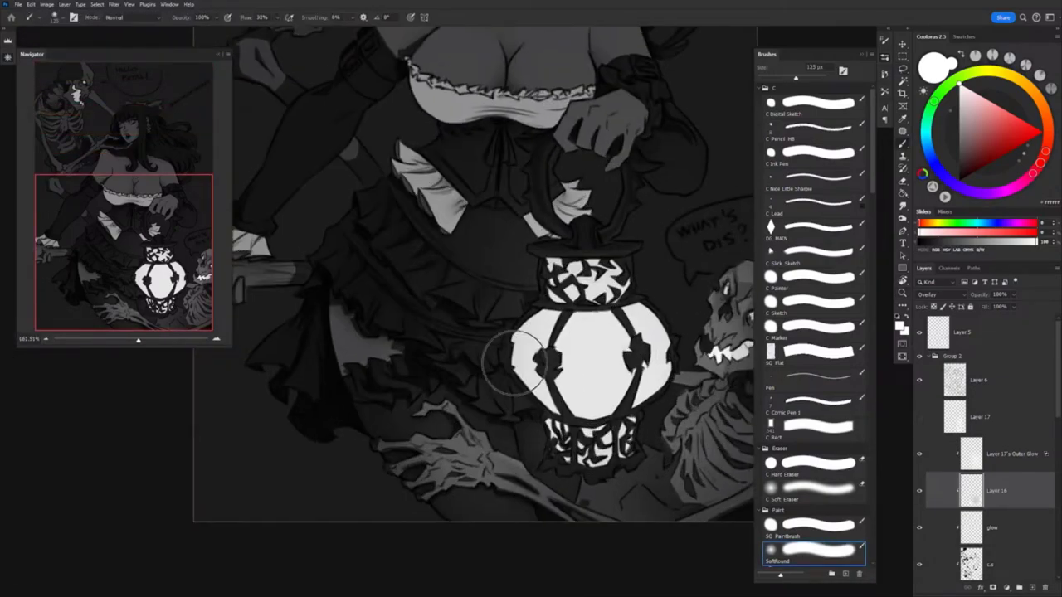
Brush soft white lantern light onto the skirt's ruffles, folds and waist on the Overlay layer, masking edges with the lasso
key(l)
scroll(479, 328, up, 1)
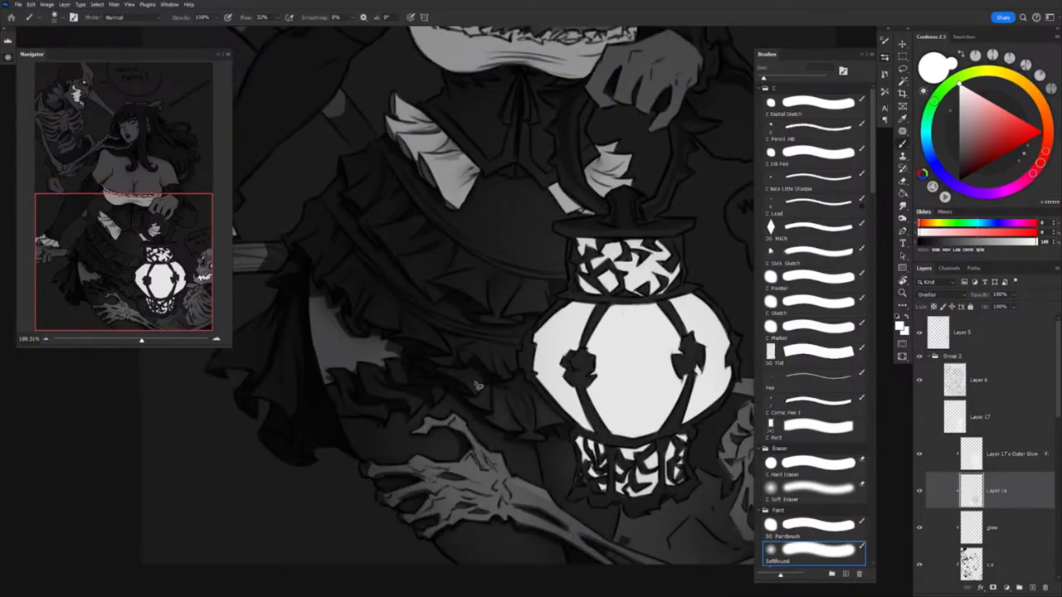
scroll(455, 383, up, 3)
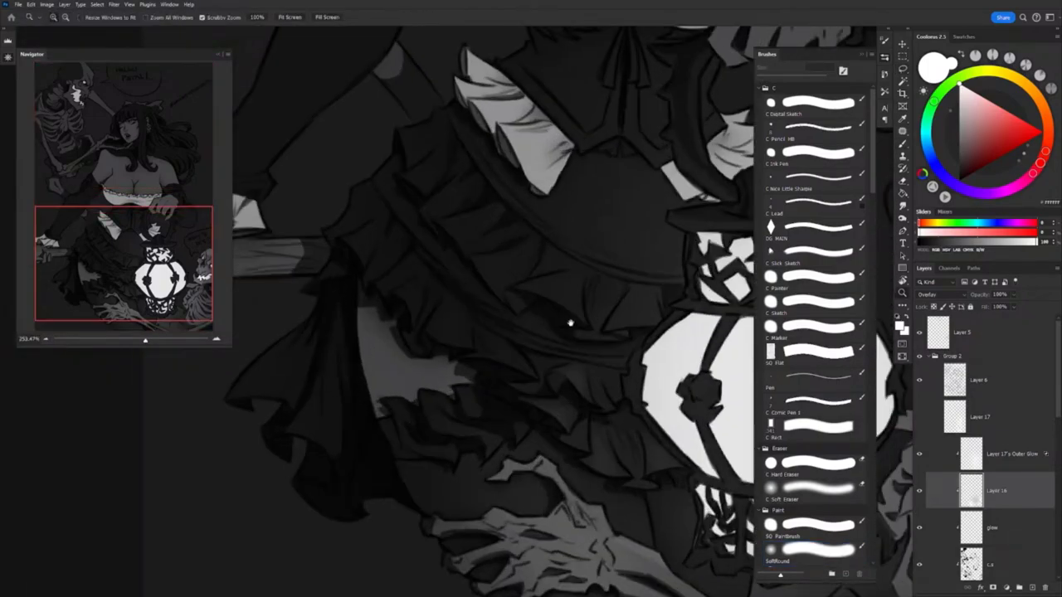
scroll(440, 339, down, 3)
scroll(536, 280, up, 4)
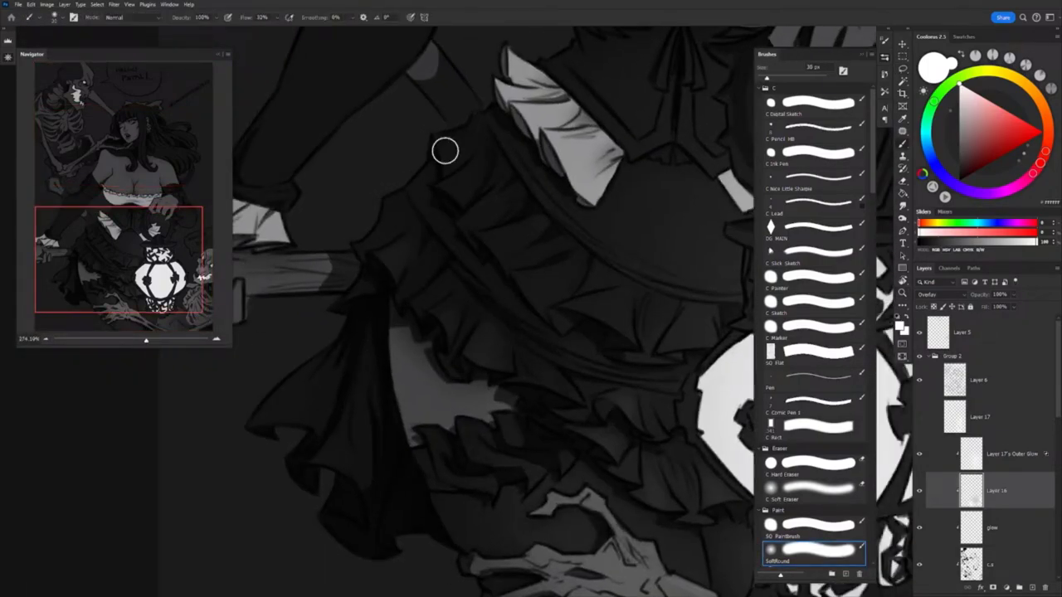
key(l)
drag(507, 321, 588, 362)
scroll(645, 348, down, 4)
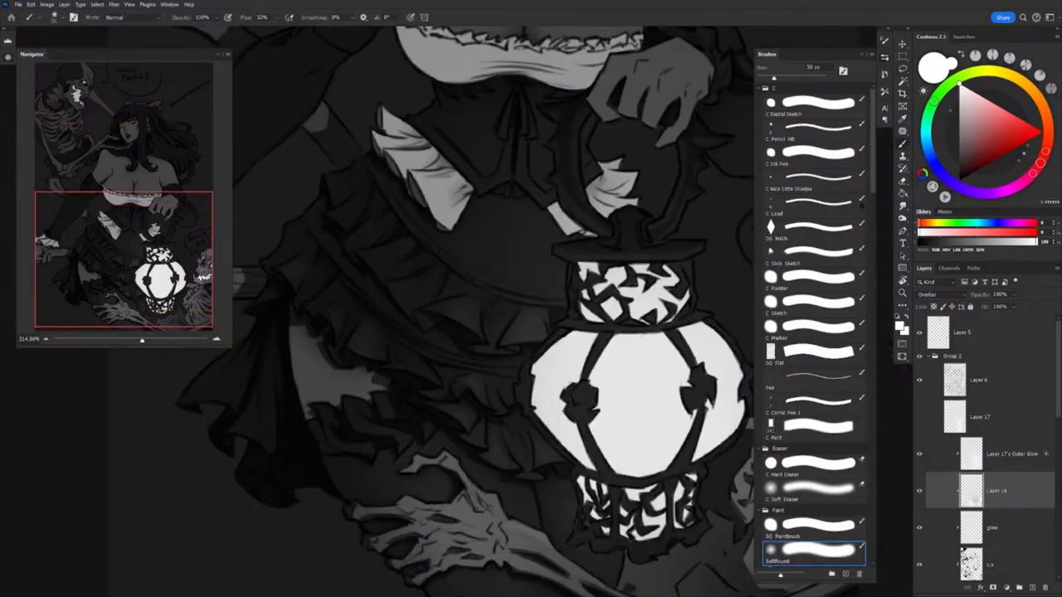
scroll(554, 322, up, 4)
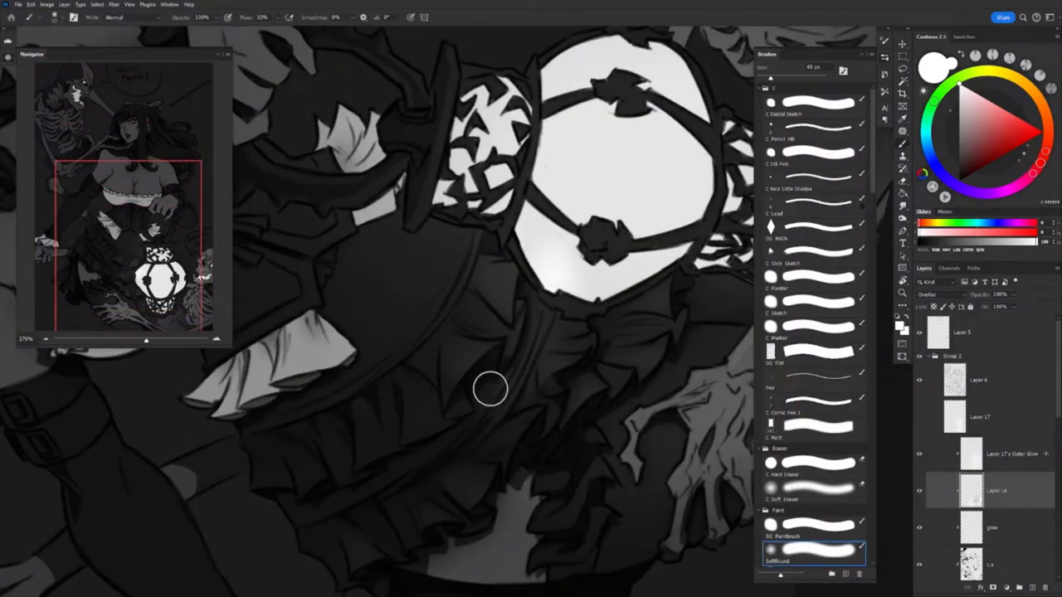
key(z)
scroll(490, 389, down, 3)
scroll(896, 518, up, 1)
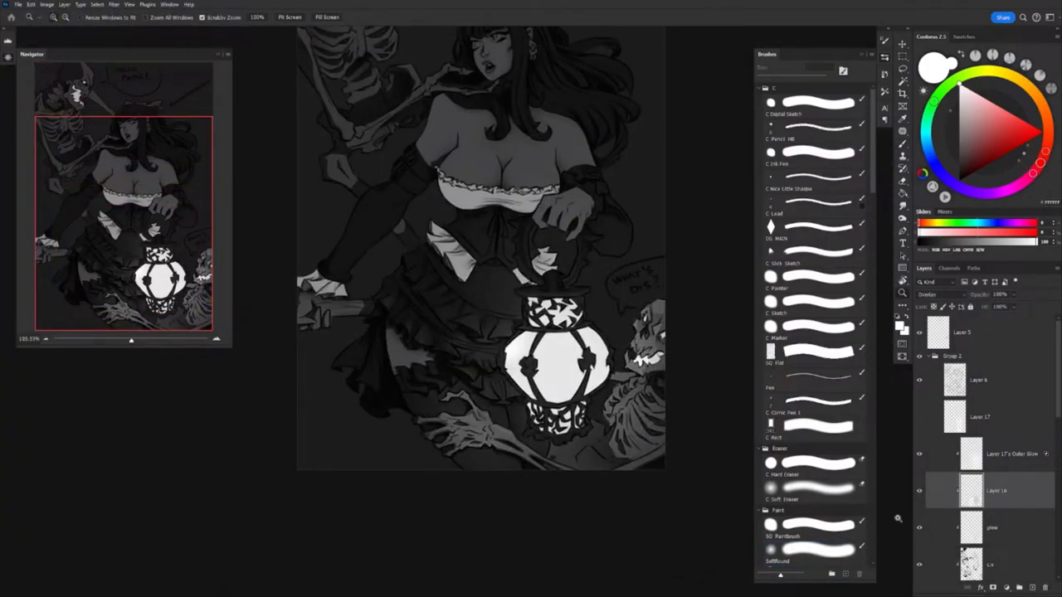
Lasso the sleeve behind the lantern hand and brush soft light onto the sleeve and corset
scroll(672, 310, up, 3)
key(l)
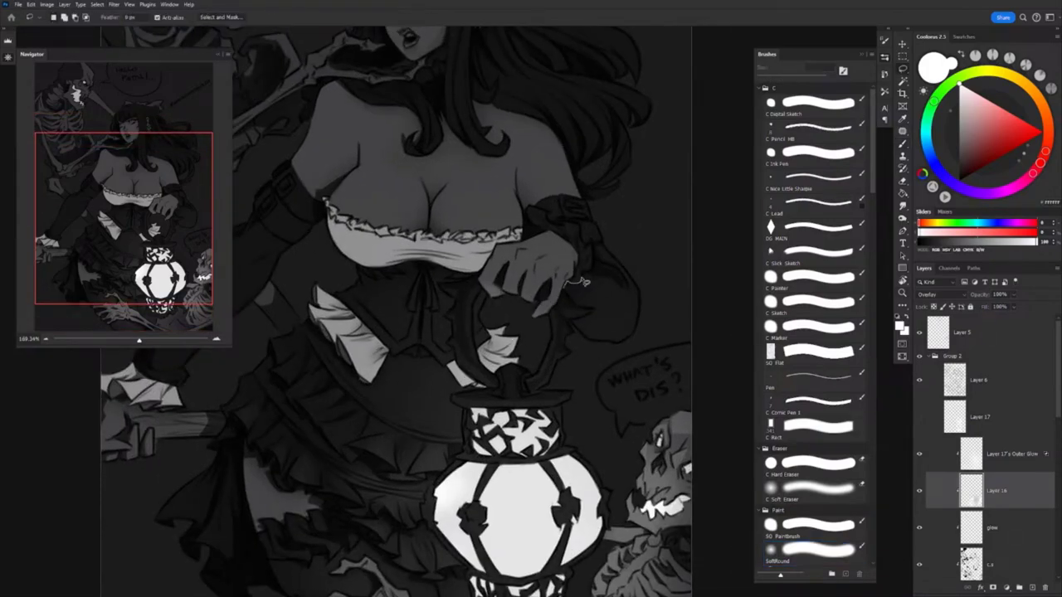
scroll(634, 376, down, 4)
key(bracketleft)
key(bracketleft)
key(bracketleft)
key(bracketleft)
key(bracketleft)
key(bracketleft)
key(bracketleft)
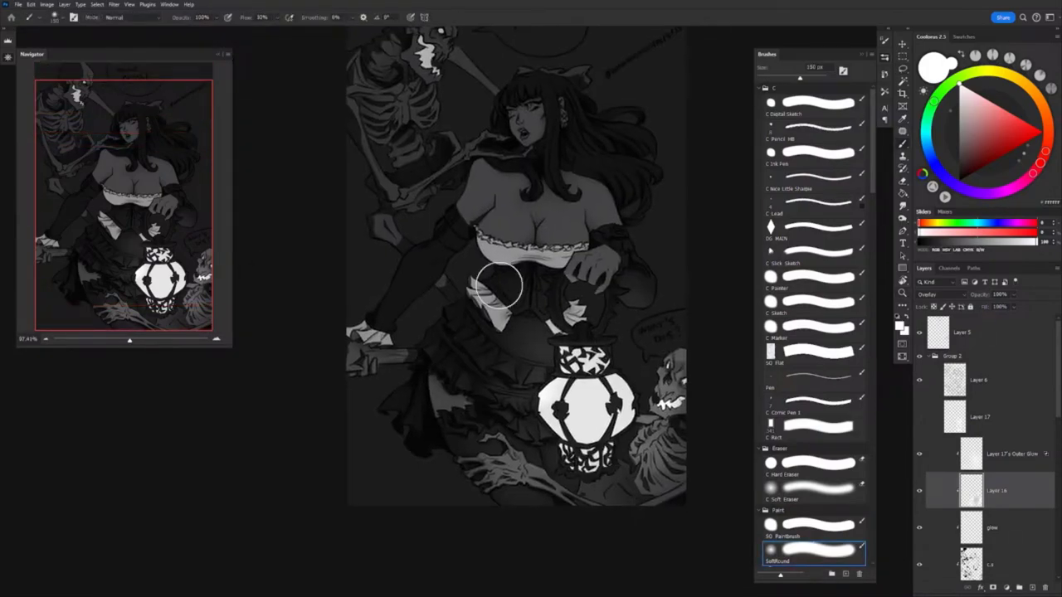
Lasso the bust and its white frilled top, brush soft lantern light inside the selection, and deselect
scroll(498, 285, up, 4)
scroll(459, 309, down, 4)
key(r)
drag(459, 309, 497, 249)
scroll(397, 325, up, 4)
key(bracketleft)
key(bracketleft)
key(bracketleft)
key(bracketleft)
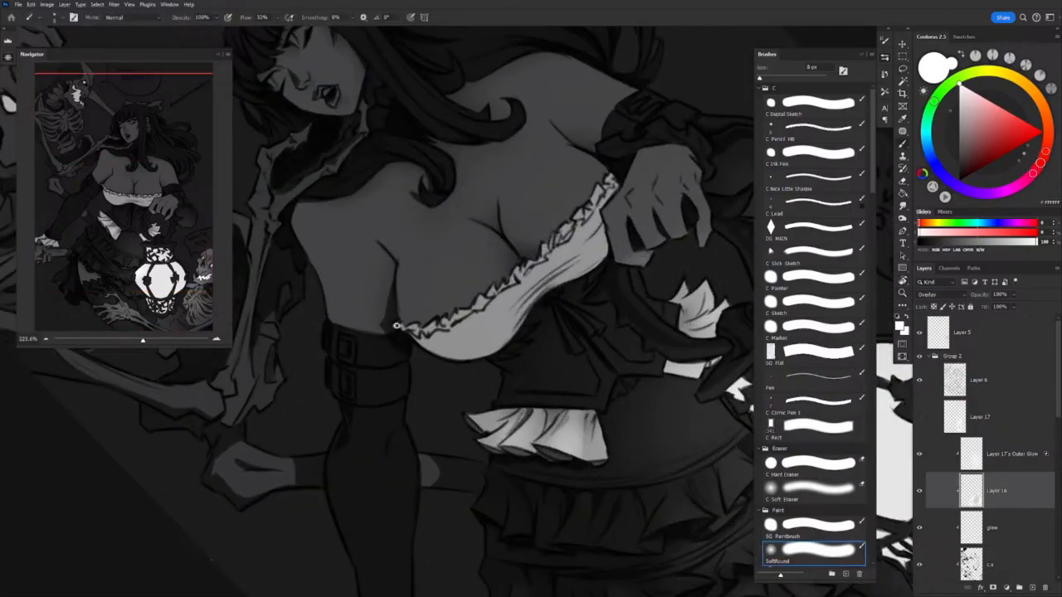
scroll(537, 260, down, 4)
scroll(542, 351, up, 4)
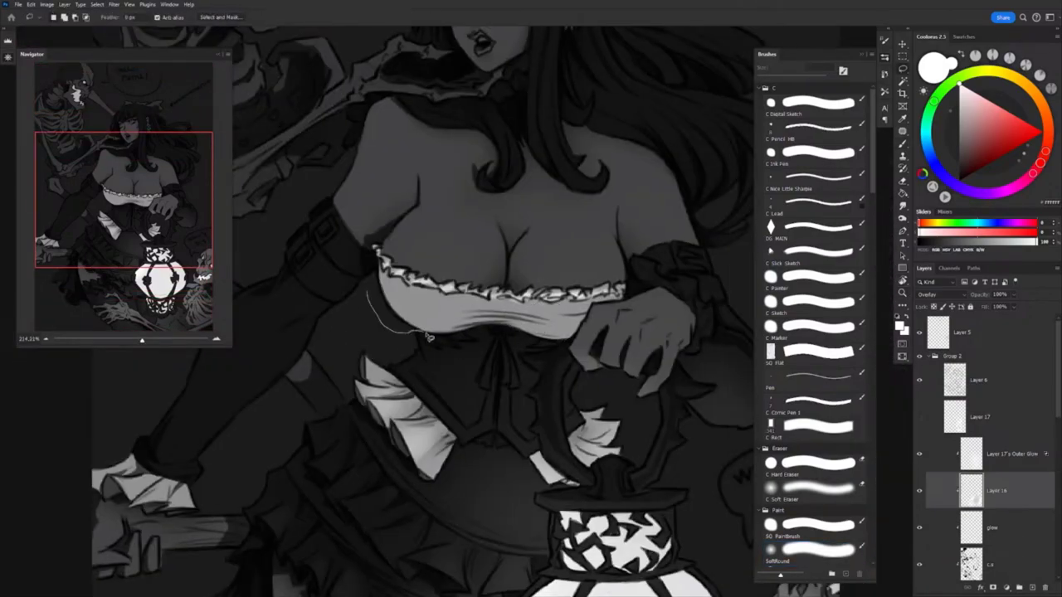
drag(391, 240, 415, 240)
key(b)
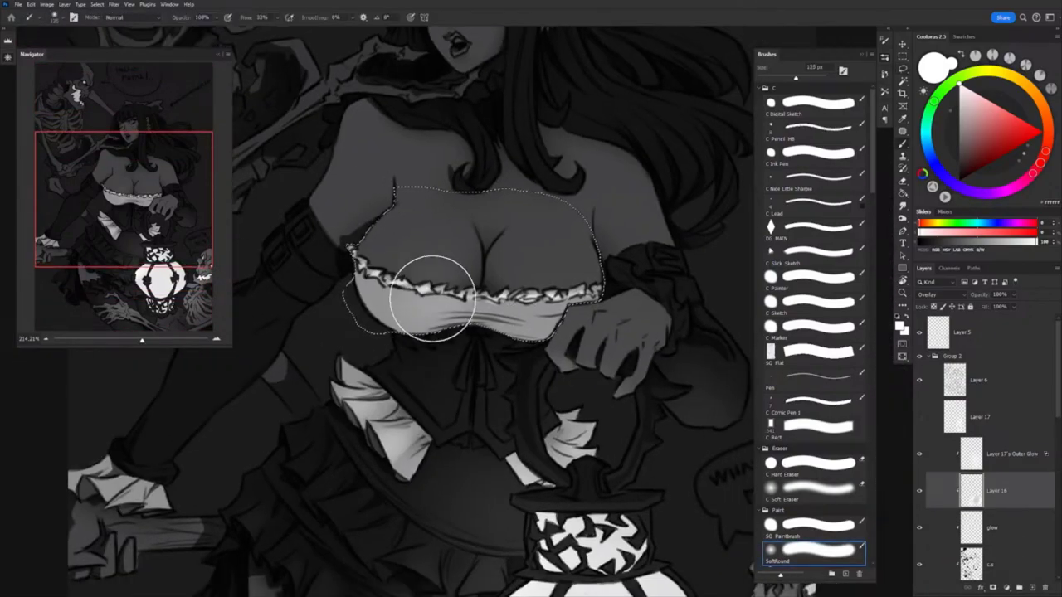
scroll(541, 348, down, 3)
key(ctrl+d)
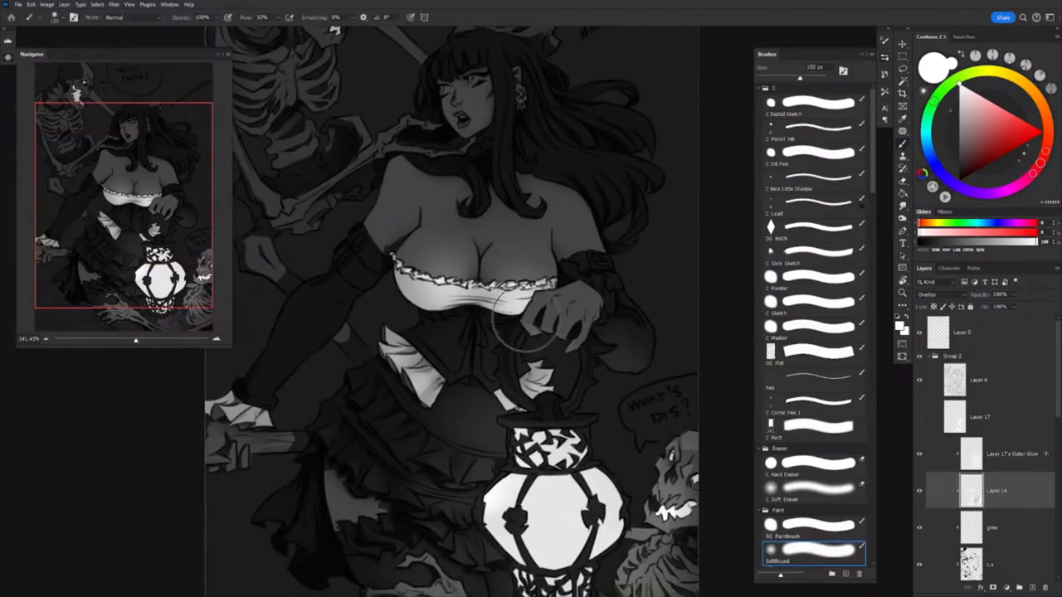
Brush soft light onto the woman's shoulders, chest and gloved arm, and soften the shoulder with the soft eraser
scroll(556, 332, down, 3)
scroll(563, 331, up, 4)
key(bracketleft)
key(bracketleft)
key(bracketleft)
key(bracketleft)
key(bracketleft)
scroll(563, 331, up, 1)
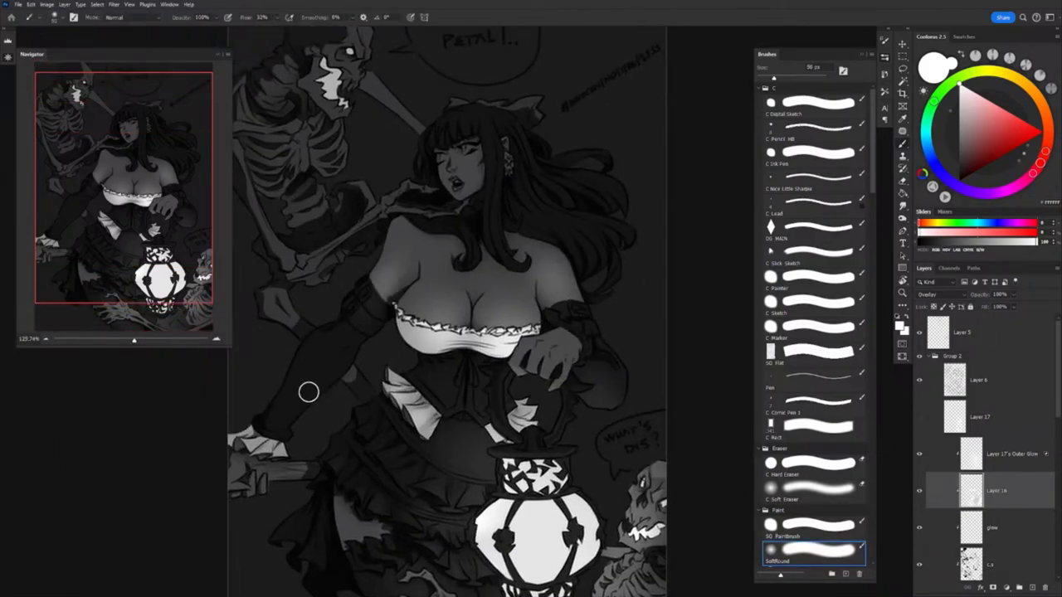
scroll(315, 393, up, 1)
scroll(388, 264, down, 2)
key(z)
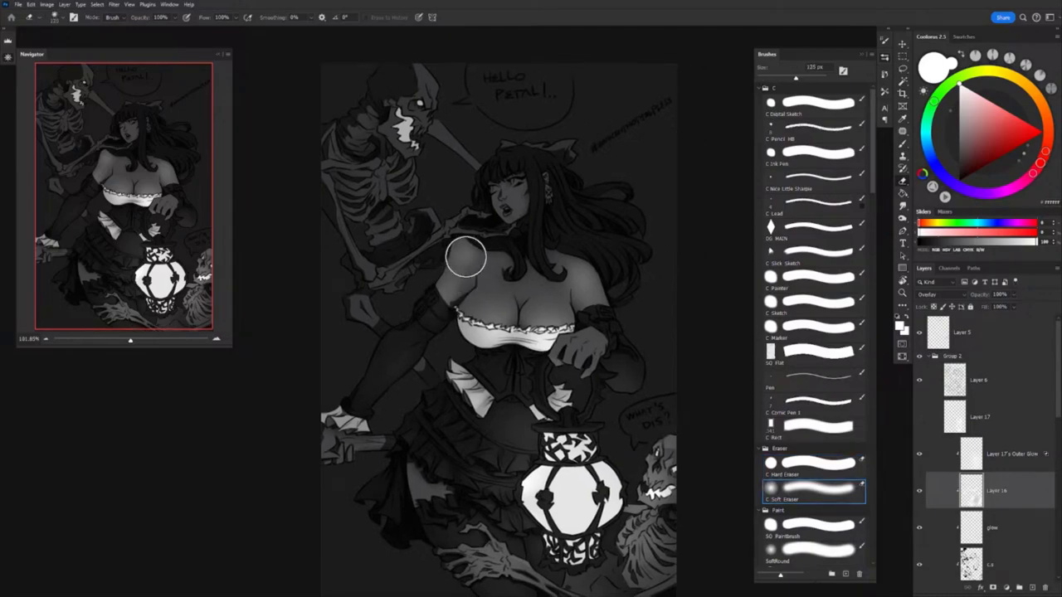
Darken the background behind the figures with large black flat-brush strokes on the background shading layer
scroll(556, 222, down, 3)
scroll(595, 329, up, 2)
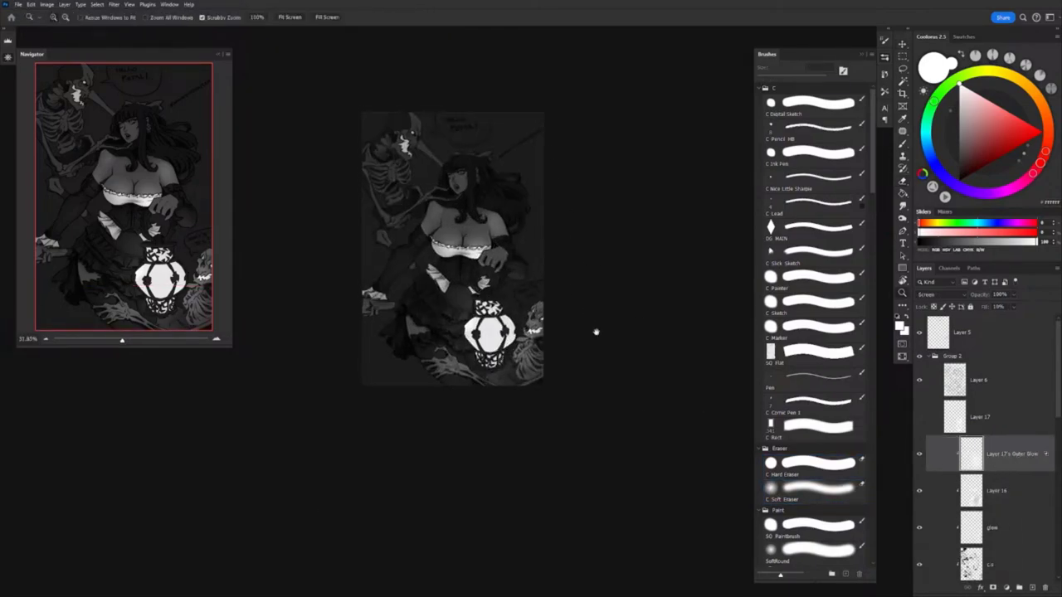
key(b)
key(x)
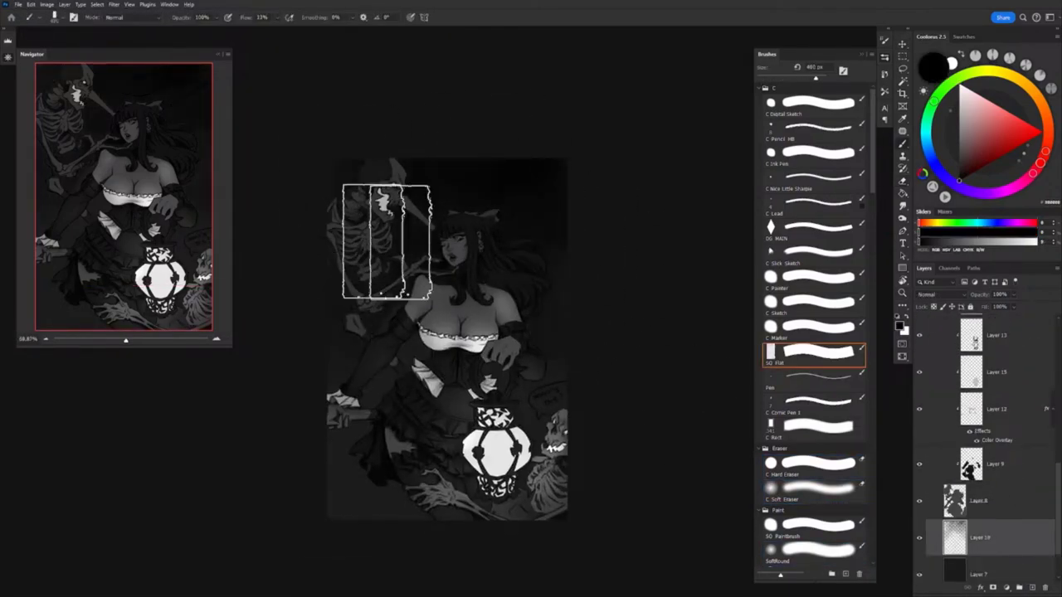
Brush a soft white glow around the eyes and teeth of the large and small skulls on the Overlay layer
click(996, 455)
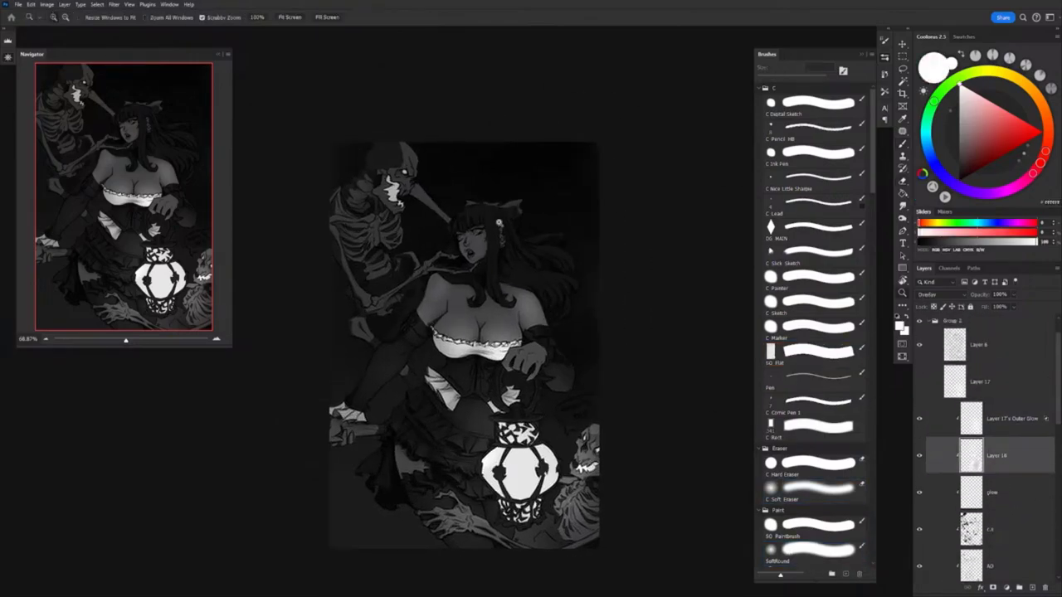
key(x)
scroll(493, 285, up, 5)
scroll(481, 253, down, 3)
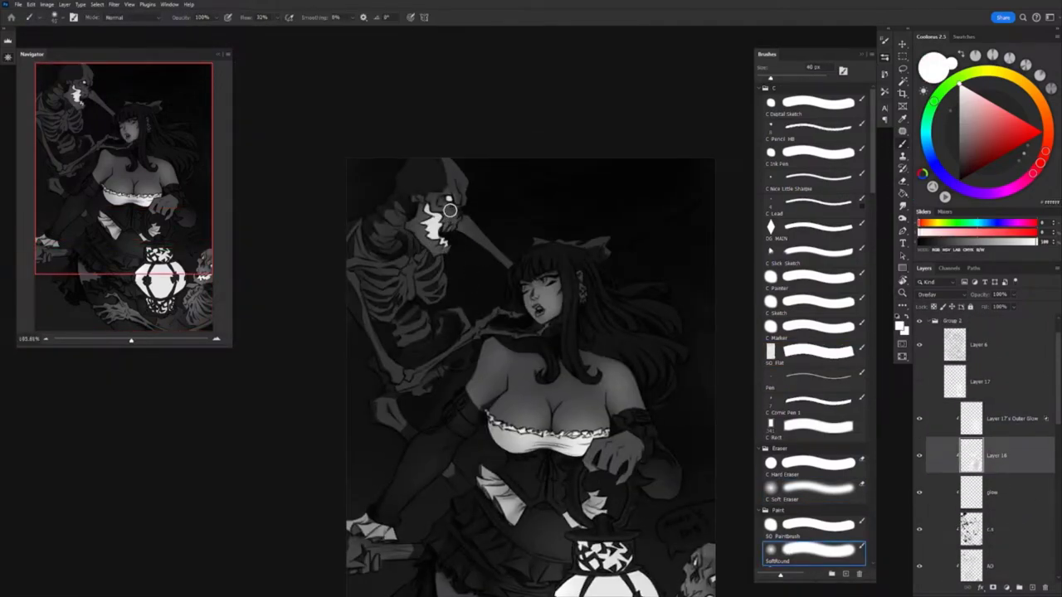
drag(447, 199, 383, 72)
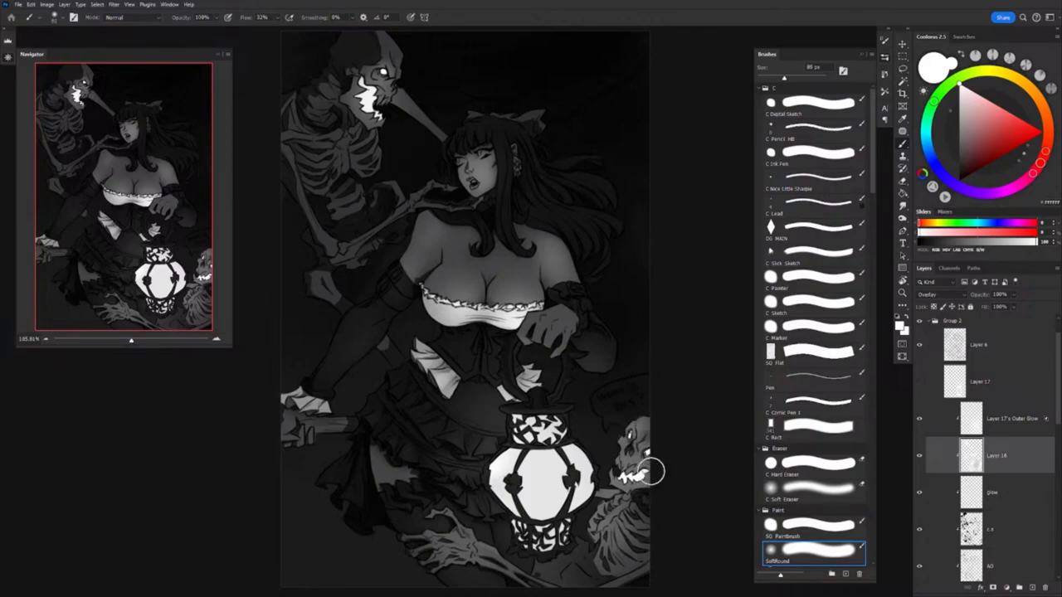
Lasso the handwritten text in the dark background above the hair on Layer 6 and remove it
scroll(580, 191, up, 5)
key(l)
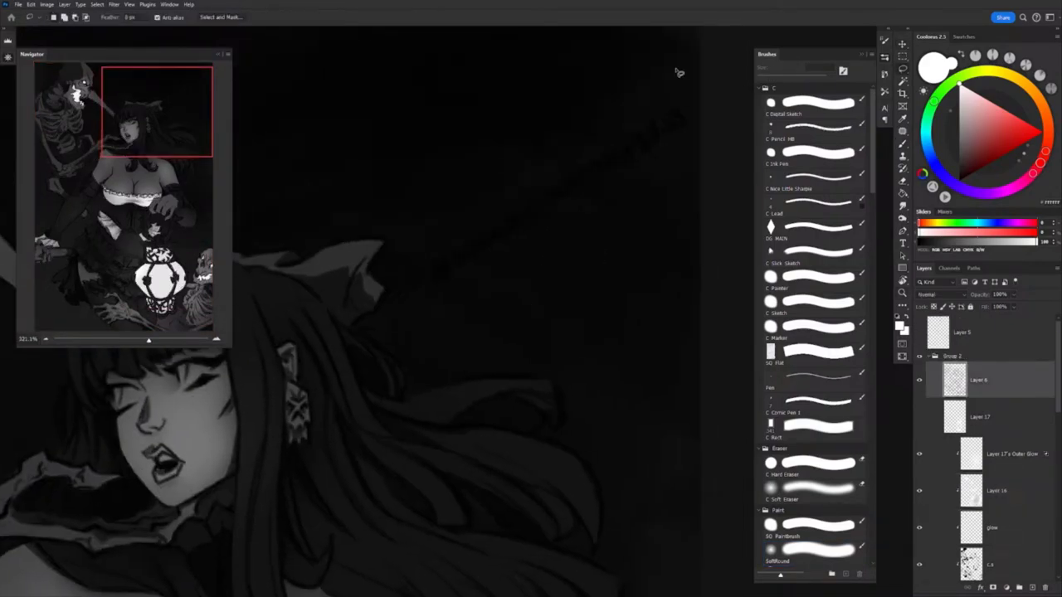
key(z)
scroll(580, 177, down, 6)
Select the Multiply shadow layer directly below the glow layer
scroll(1052, 476, down, 3)
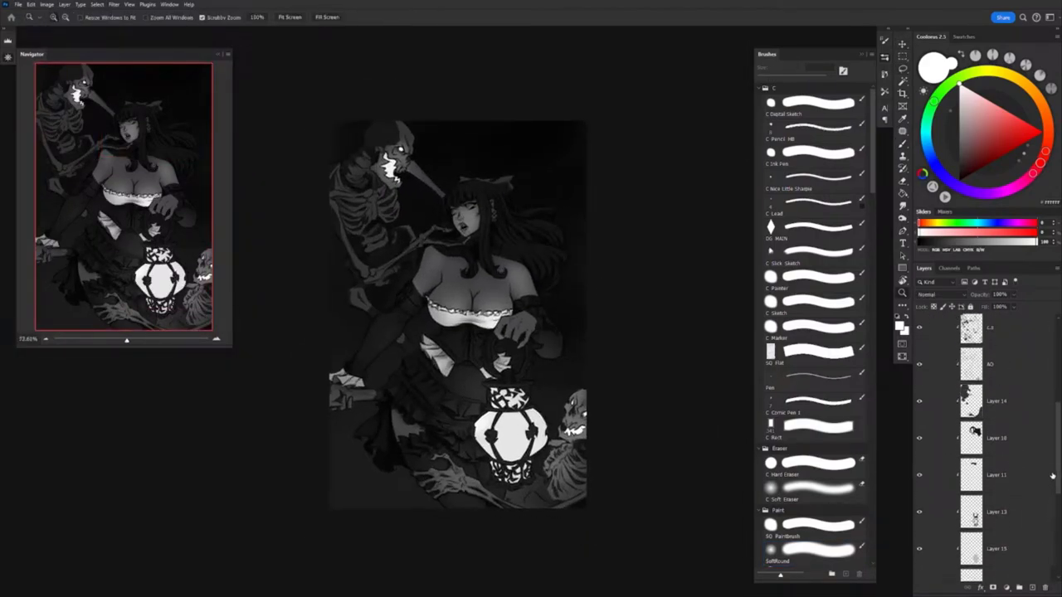
scroll(1029, 452, up, 3)
double_click(1013, 428)
key(Escape)
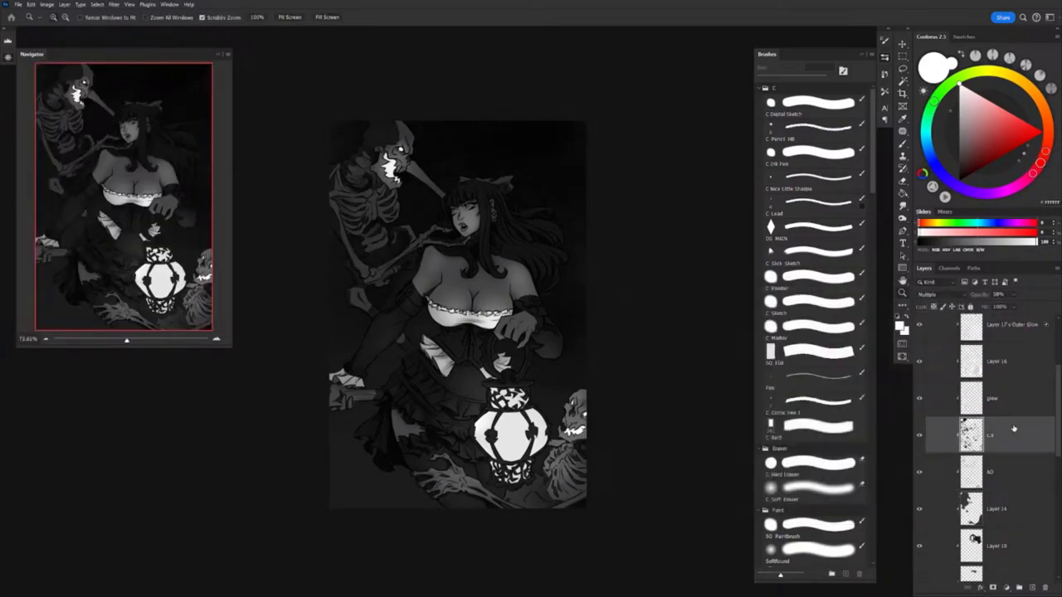
Try a Color Overlay effect on Layer 14 and clear its layer style
scroll(1009, 429, down, 3)
double_click(1017, 398)
click(655, 415)
key(Return)
right_click(1006, 398)
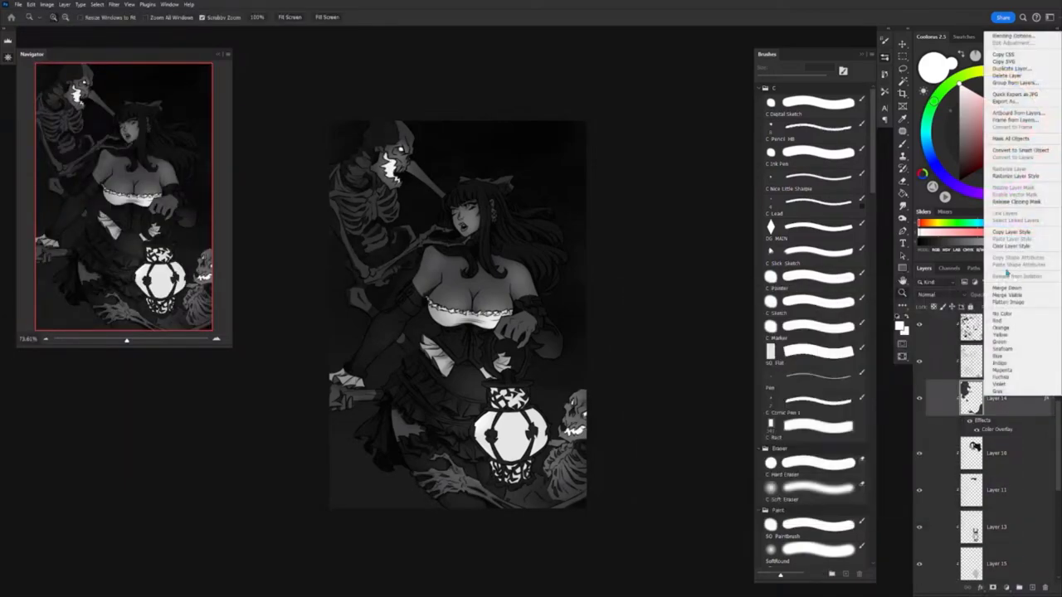
click(1010, 246)
key(v)
scroll(656, 357, down, 5)
scroll(622, 341, up, 5)
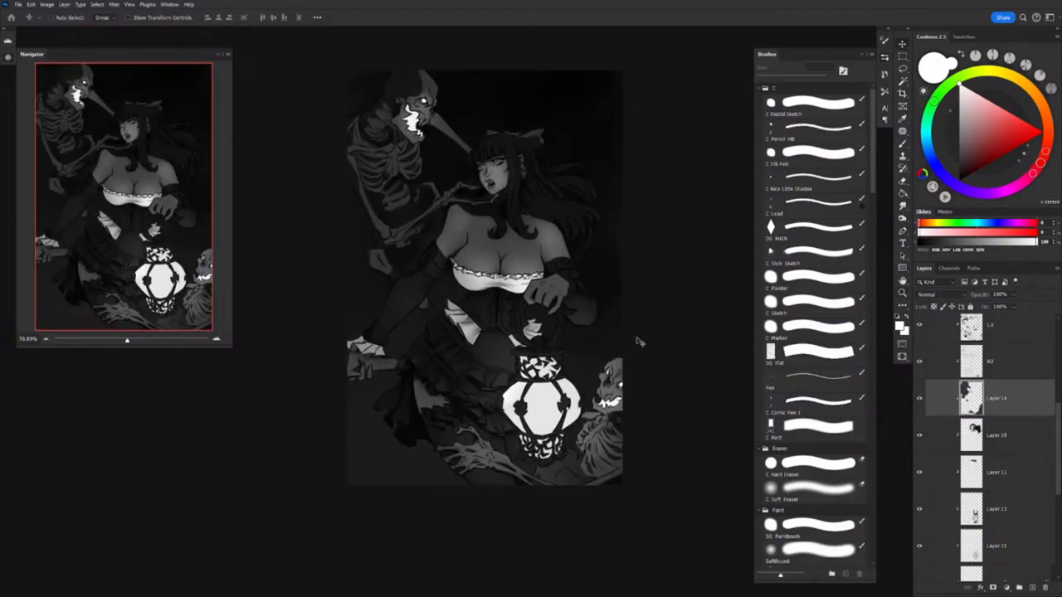
scroll(996, 431, down, 3)
click(1004, 472)
key(z)
scroll(574, 298, down, 3)
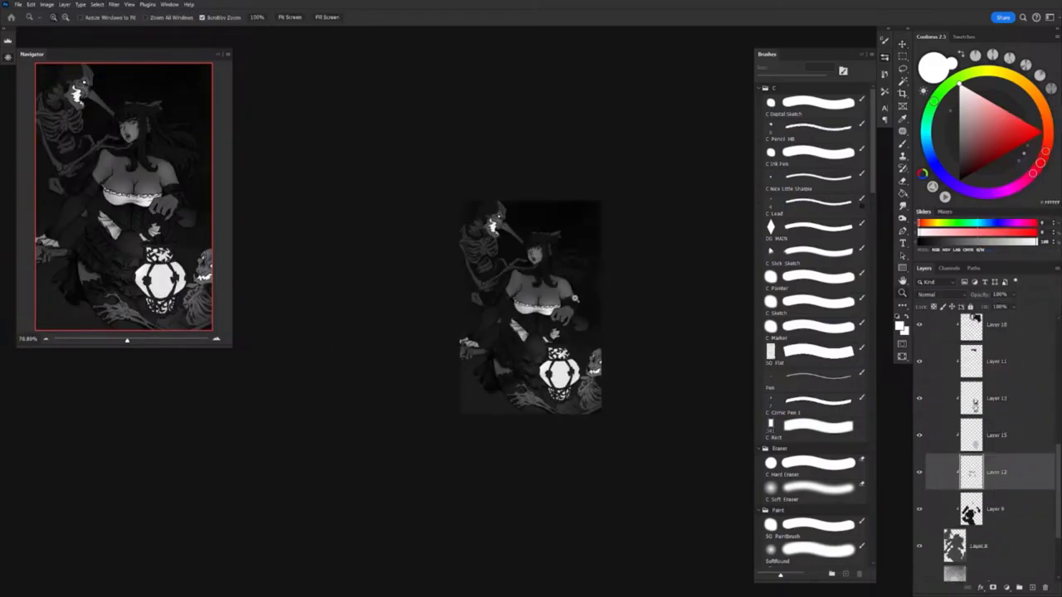
scroll(574, 299, down, 2)
scroll(574, 298, up, 3)
scroll(574, 299, down, 3)
scroll(574, 298, up, 2)
key(v)
scroll(996, 432, up, 3)
Tone down the white glow on the skulls' eyes and teeth on the glow layer
click(1004, 434)
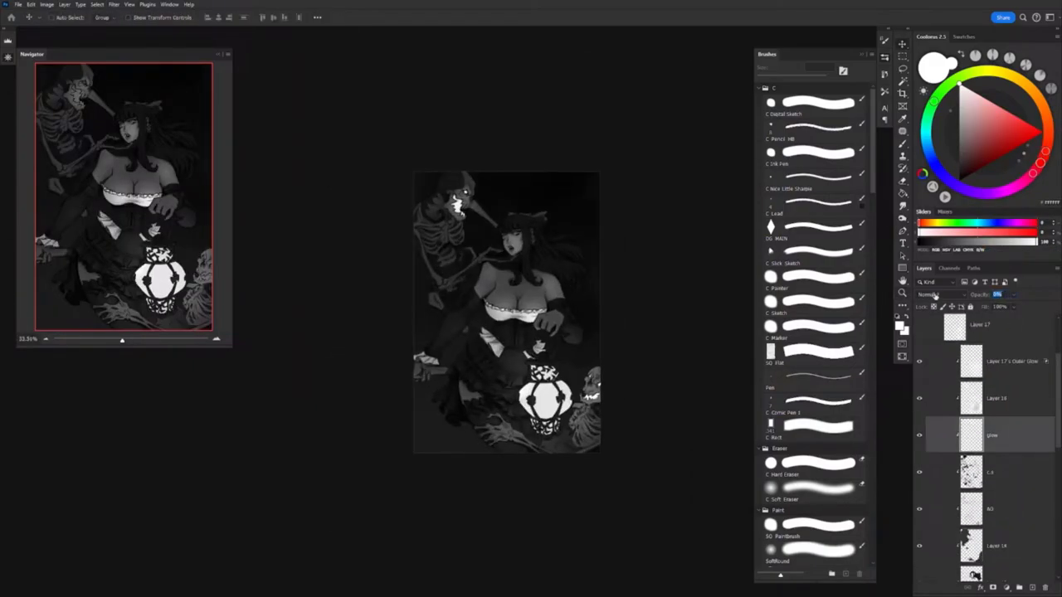
scroll(664, 393, up, 2)
scroll(654, 273, up, 5)
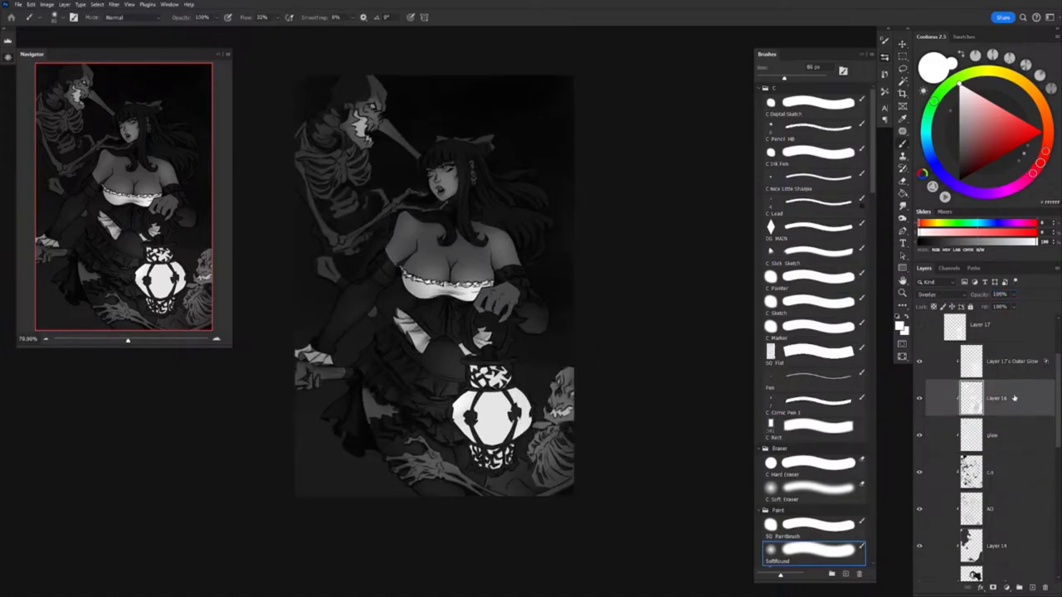
Lasso a small area beside the gloved hand above the lantern on the Overlay Layer 16
click(996, 398)
key(l)
mouse_move(506, 335)
mouse_down()
mouse_move(546, 371)
mouse_move(551, 311)
mouse_move(516, 355)
mouse_up()
key(z)
key(z)
drag(518, 362, 496, 307)
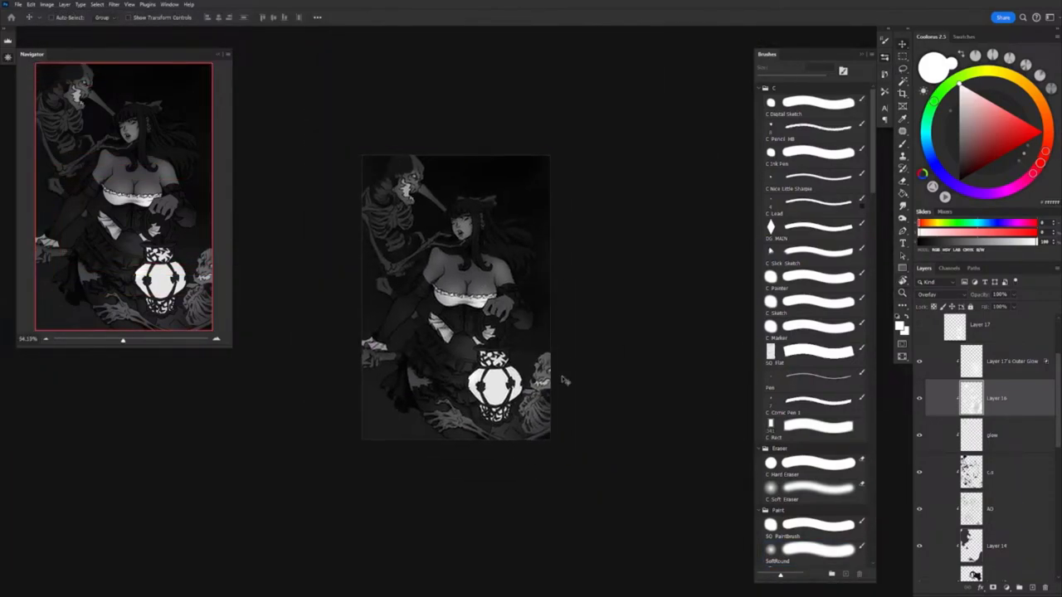
Clean up the line art around the frilled cuff and skeletal hand on Layer 6 with a small soft eraser
key(F5)
key(v)
scroll(448, 349, down, 6)
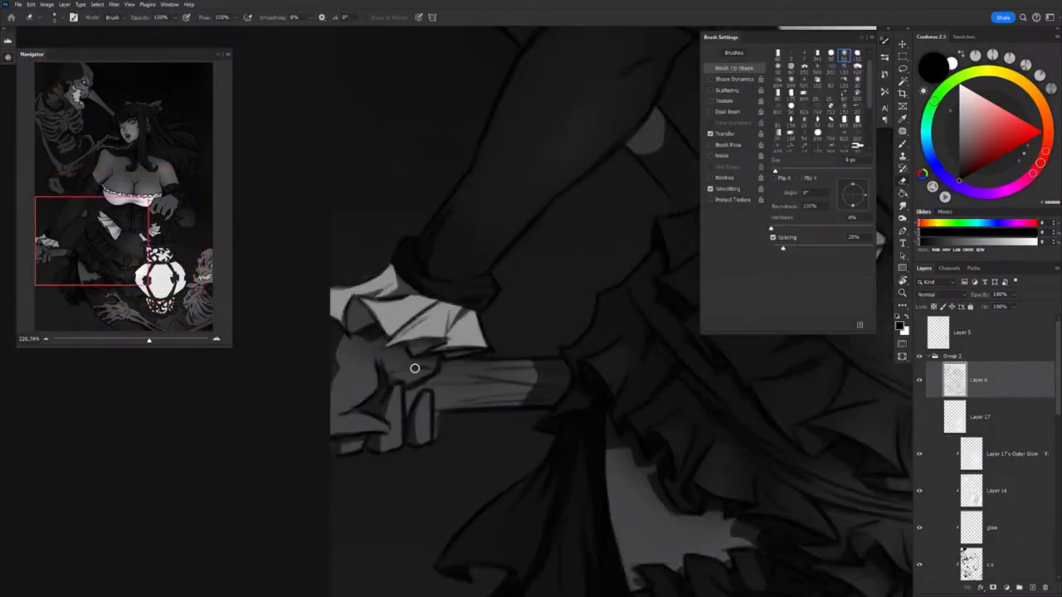
scroll(548, 286, up, 3)
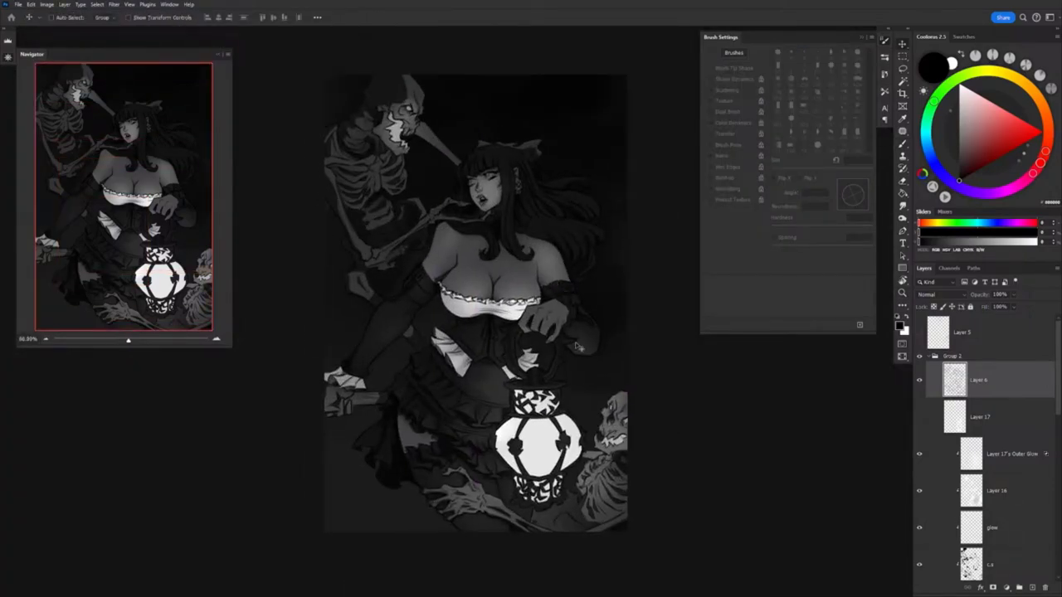
Add subtle highlights on a new clipped layer above the outer glow layer and set its opacity to 37%
key(b)
key(ctrl+shift+alt+n)
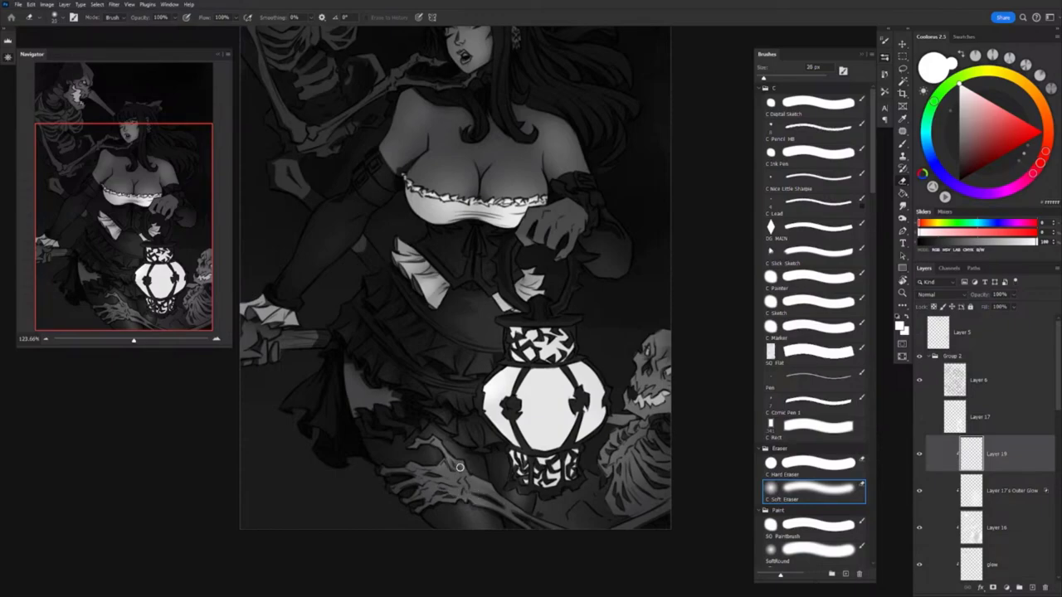
key(z)
drag(460, 467, 582, 300)
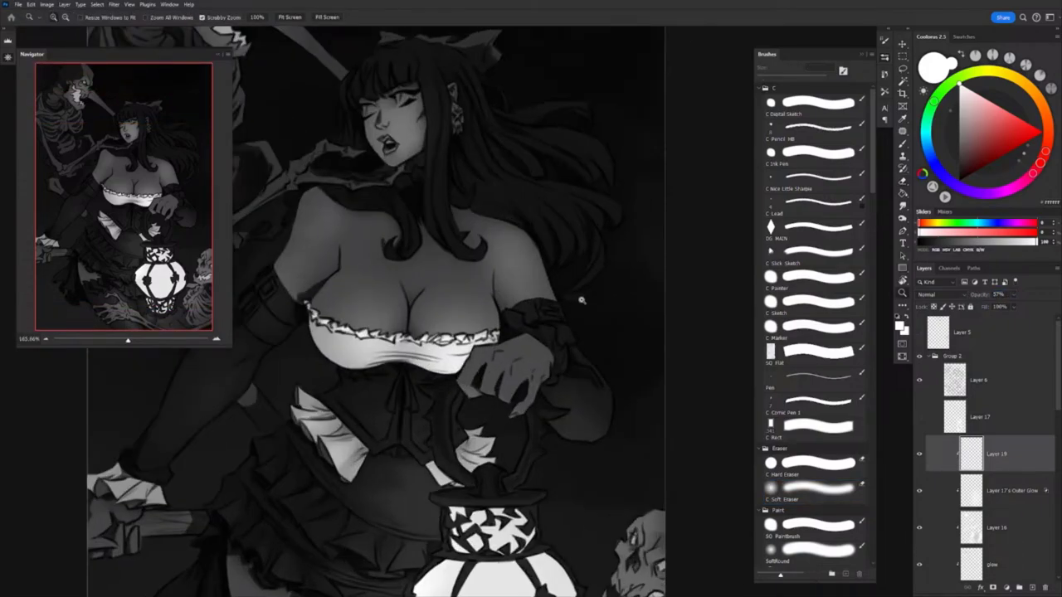
key(b)
scroll(581, 301, down, 2)
scroll(947, 422, down, 3)
Paint black shadow details on the gloved hand on the Multiply shadow layer with the C Nice Little Sharpie brush at 15 px
key(r)
drag(498, 349, 597, 282)
key(alt+bracketleft)
key(alt+bracketleft)
key(alt+bracketleft)
key(alt+bracketleft)
key(x)
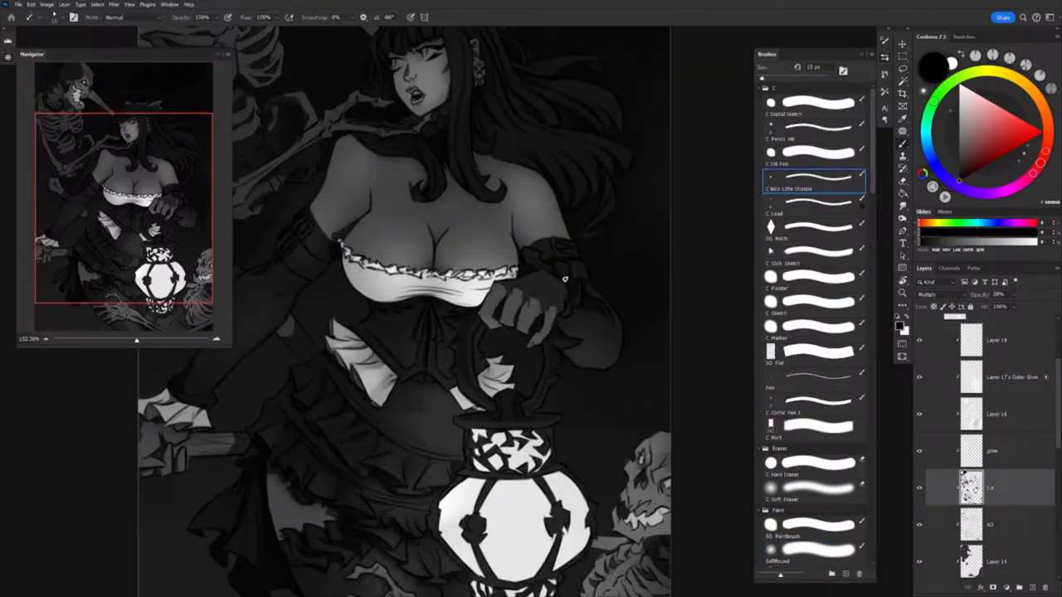
scroll(535, 259, down, 5)
Paint a white rim light along the sleeve, buckle and cuff of the outstretched arm on a new clipped layer
scroll(535, 259, up, 2)
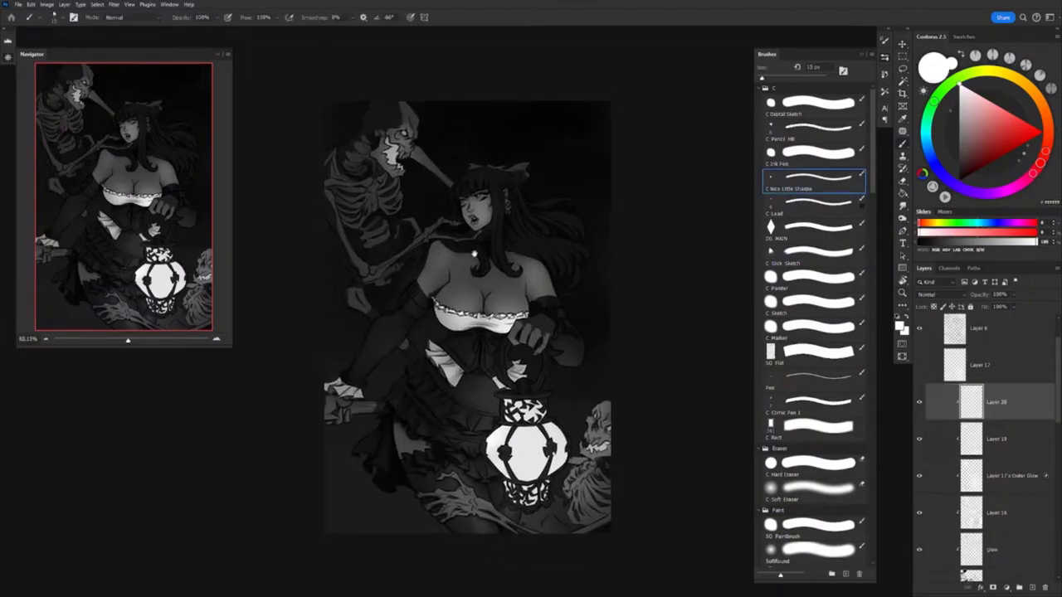
scroll(358, 341, up, 4)
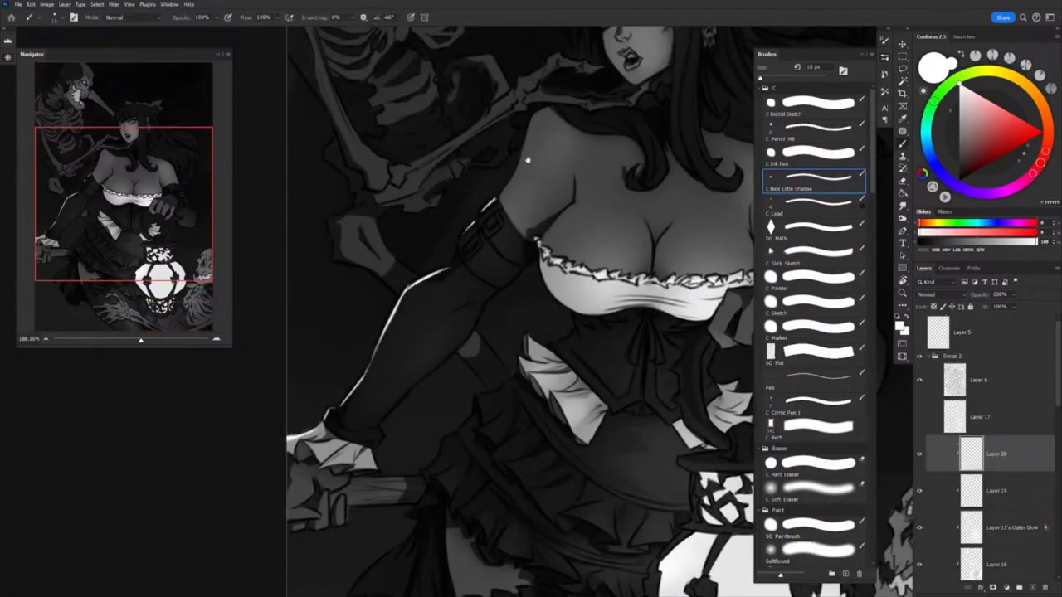
scroll(527, 159, down, 3)
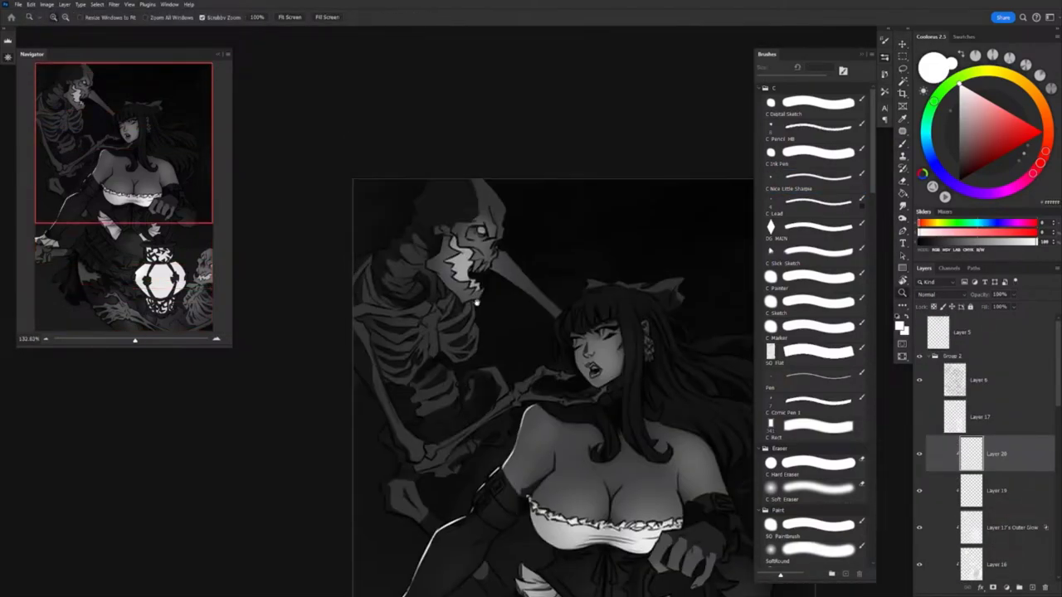
Extend the white rim light along the woman's bare shoulder and the large skeleton's arm and hand bones
scroll(354, 164, up, 4)
scroll(354, 164, down, 1)
scroll(398, 335, down, 2)
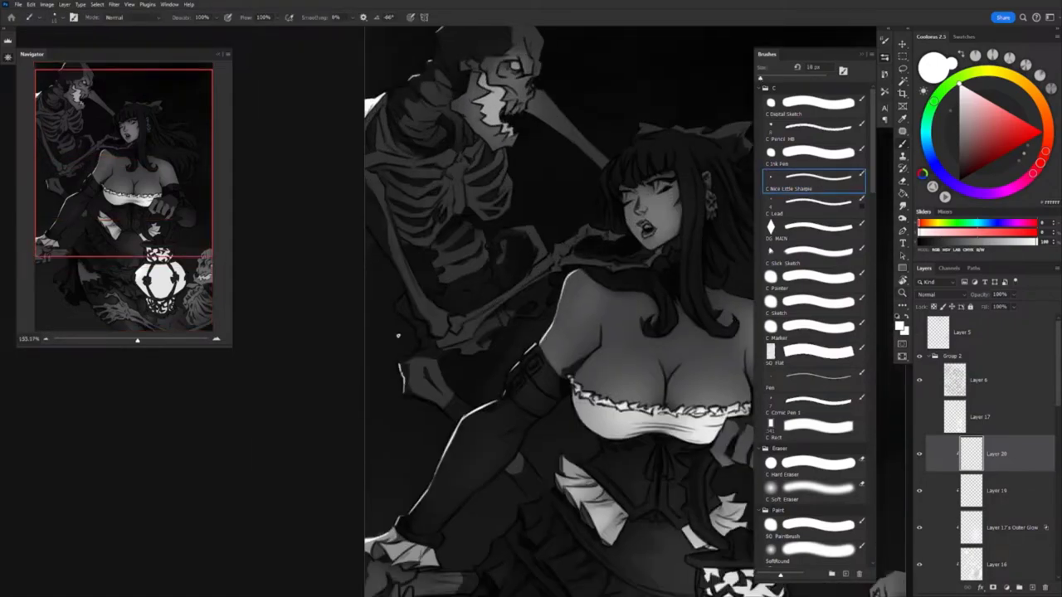
drag(397, 362, 517, 296)
scroll(465, 332, up, 2)
scroll(452, 224, down, 3)
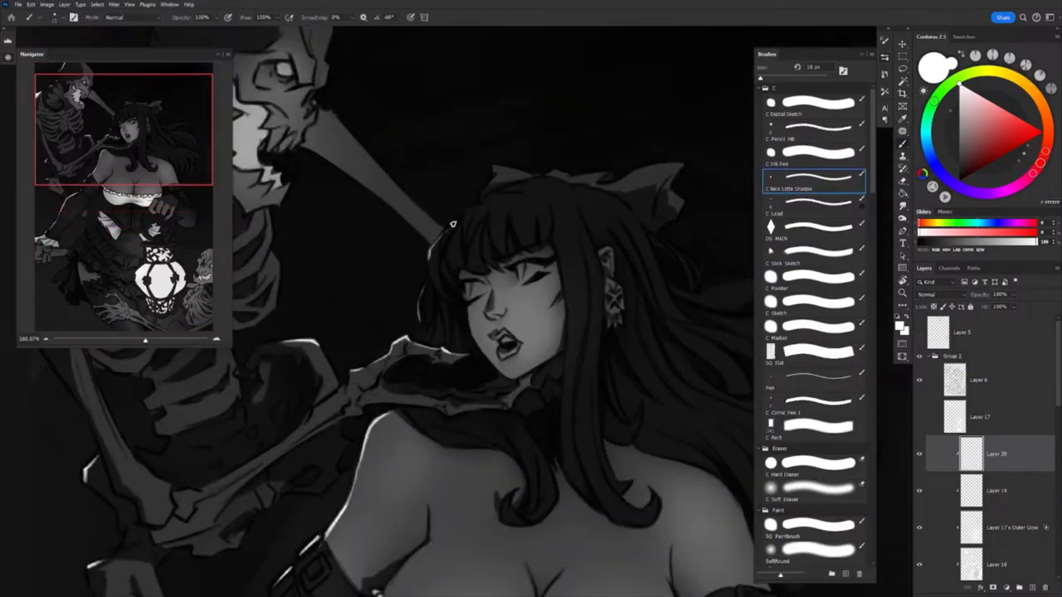
Paint fine white highlights on the bangs, eyes and hair bow with the C Nice Little Sharpie brush at 7 px
scroll(462, 218, up, 2)
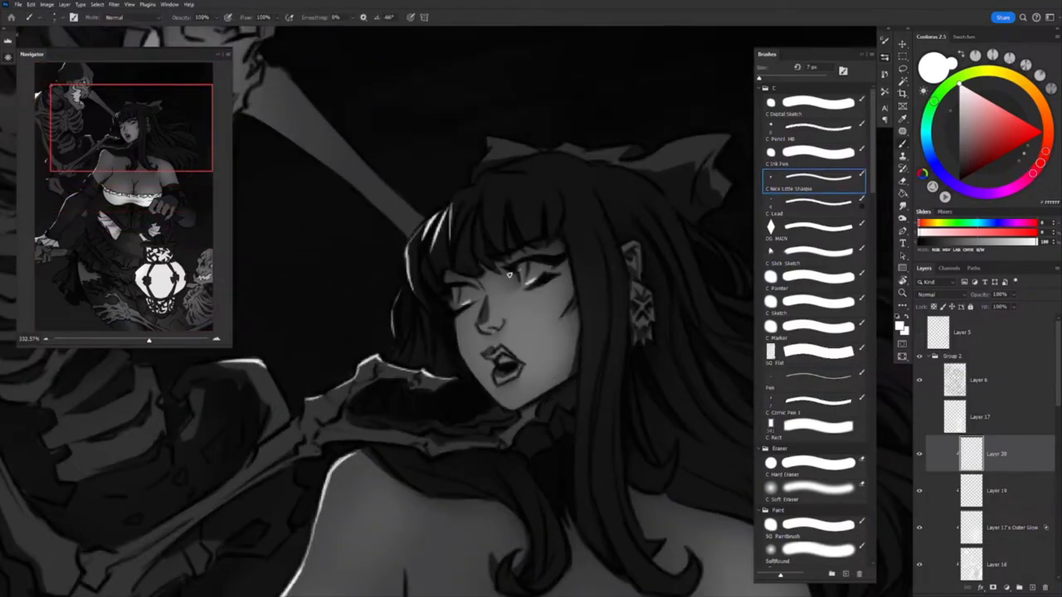
drag(510, 275, 444, 194)
scroll(542, 175, down, 3)
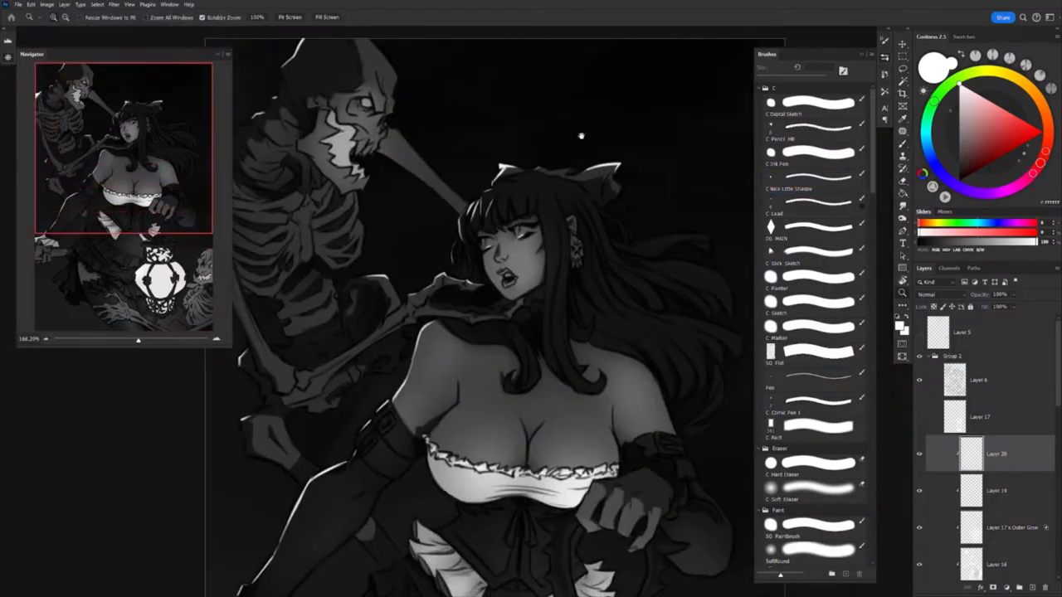
Erase excess rim light from the hair bow and add small white highlights to the bow edge and earring
scroll(539, 216, up, 3)
key(e)
key(b)
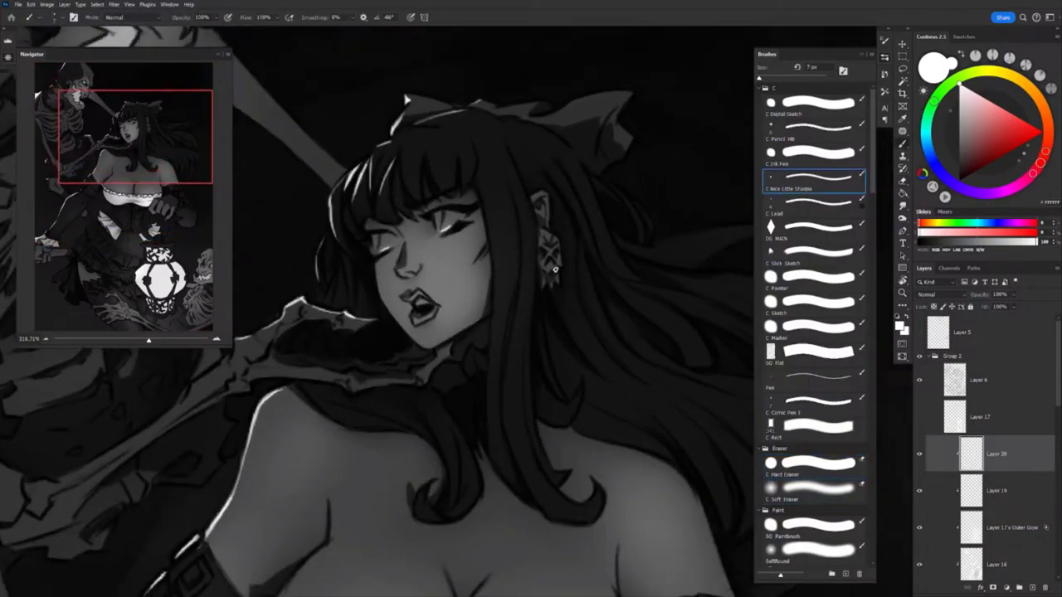
scroll(415, 241, down, 2)
scroll(402, 257, up, 2)
scroll(403, 257, down, 2)
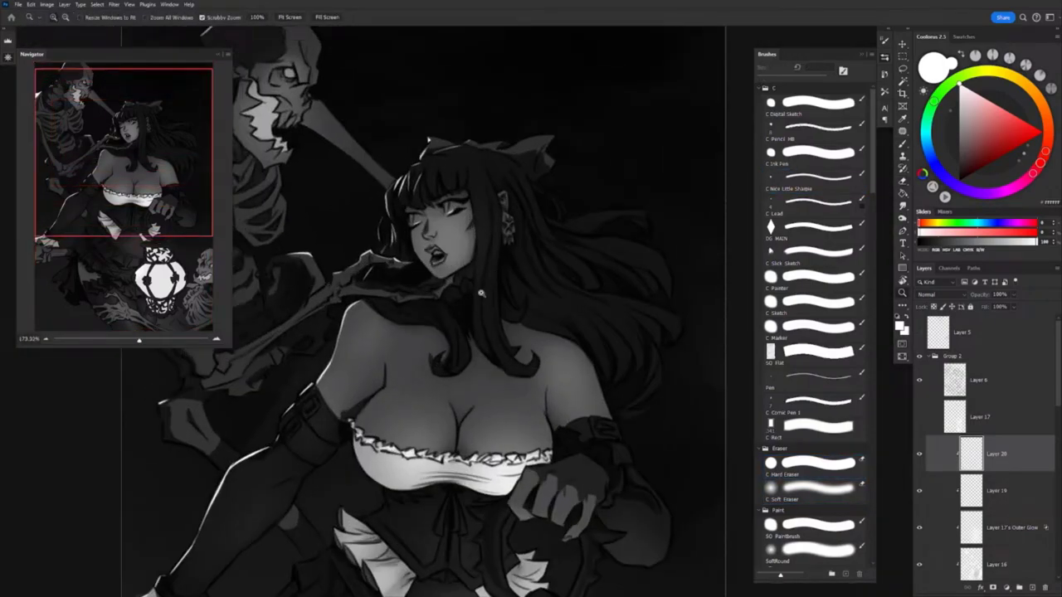
Paint thin white rim highlights along the front locks and flowing back hair, trimming them with the eraser
scroll(496, 339, up, 2)
scroll(499, 249, down, 3)
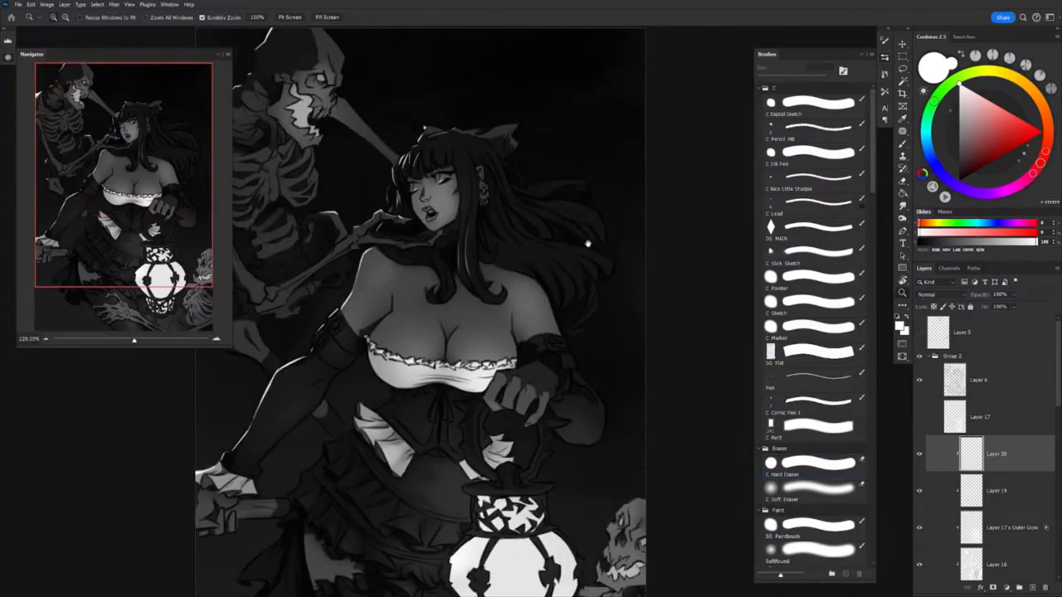
scroll(490, 299, up, 4)
scroll(520, 188, down, 3)
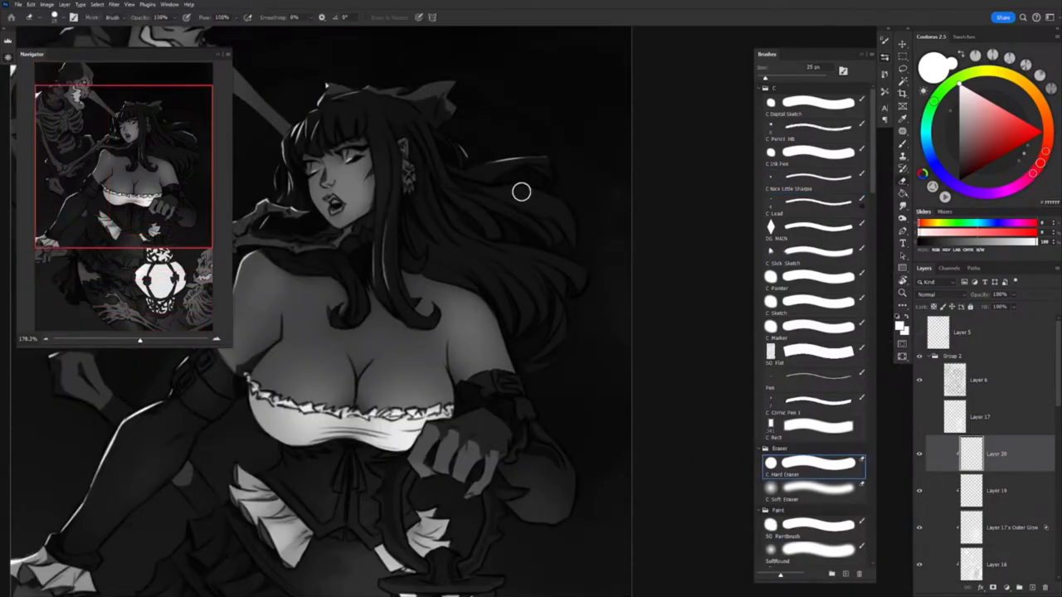
scroll(564, 230, up, 3)
key(b)
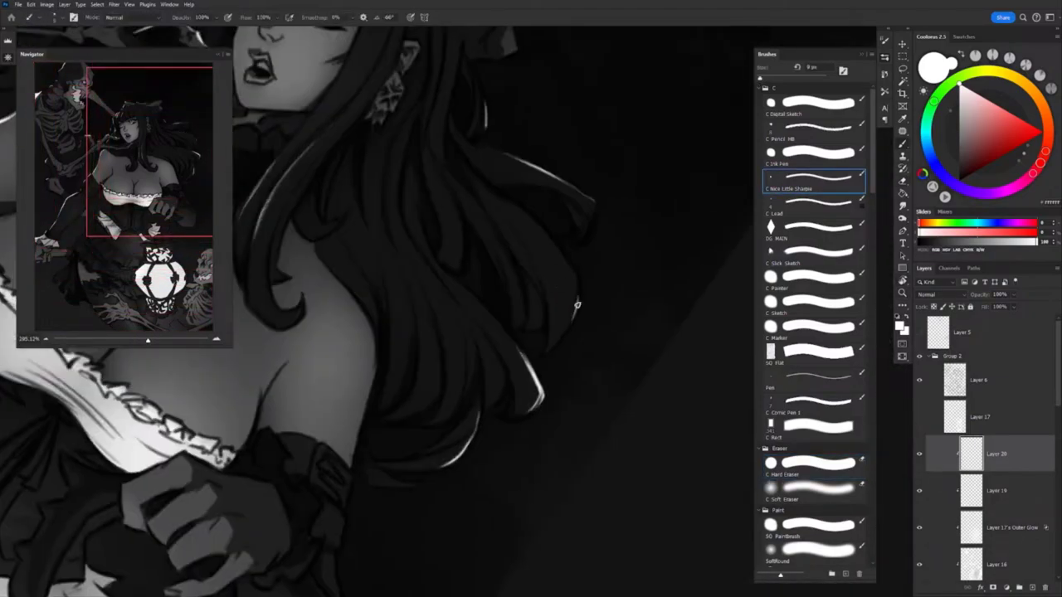
scroll(547, 352, down, 3)
scroll(540, 249, up, 4)
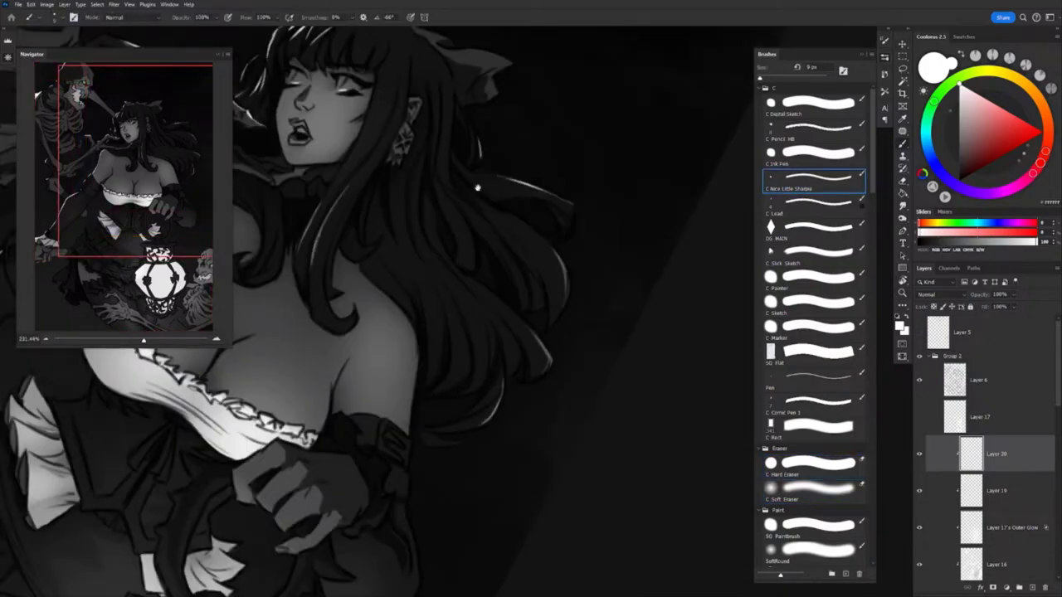
Paint white rim light along the skirt ruffles and trailing fabric, softening the strokes with the C Soft Eraser
scroll(518, 393, down, 3)
scroll(436, 253, up, 4)
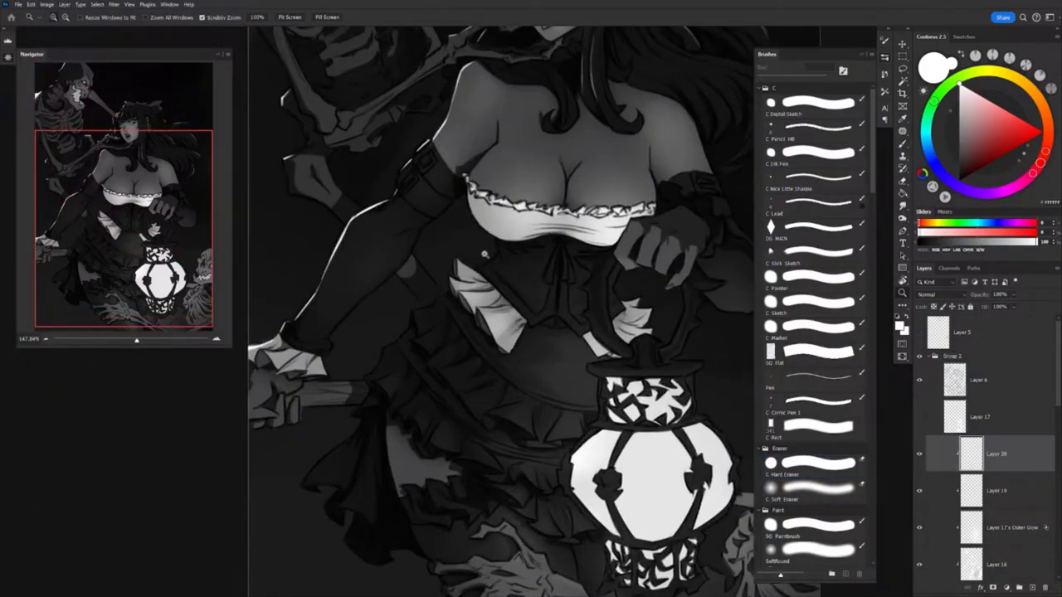
key(b)
mouse_move(435, 252)
mouse_down()
mouse_move(396, 341)
mouse_move(369, 302)
mouse_up()
key(bracketright)
key(bracketright)
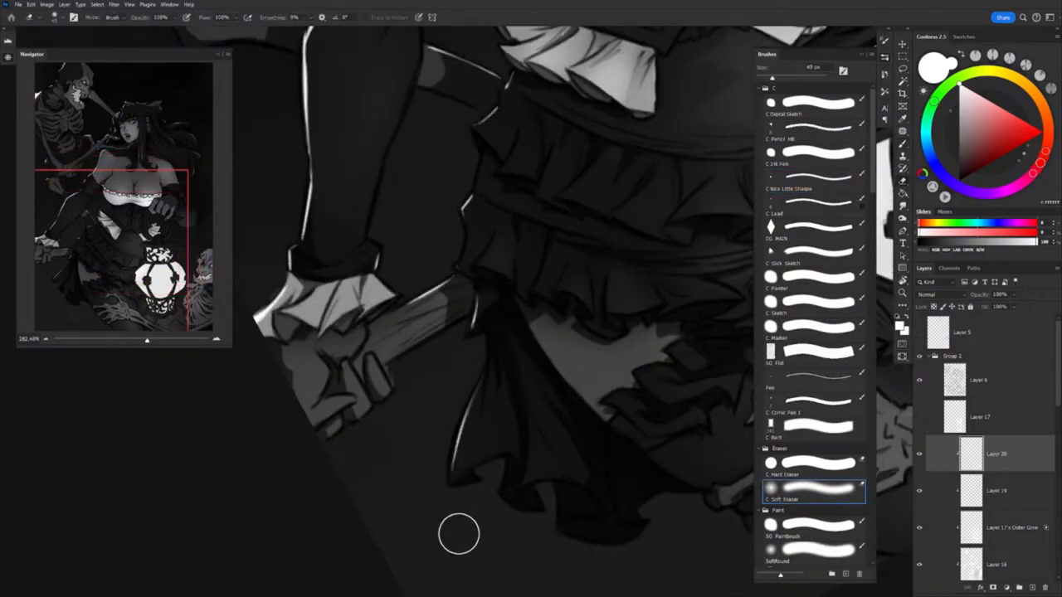
scroll(457, 536, down, 3)
scroll(357, 362, up, 3)
scroll(357, 362, down, 3)
scroll(578, 290, up, 3)
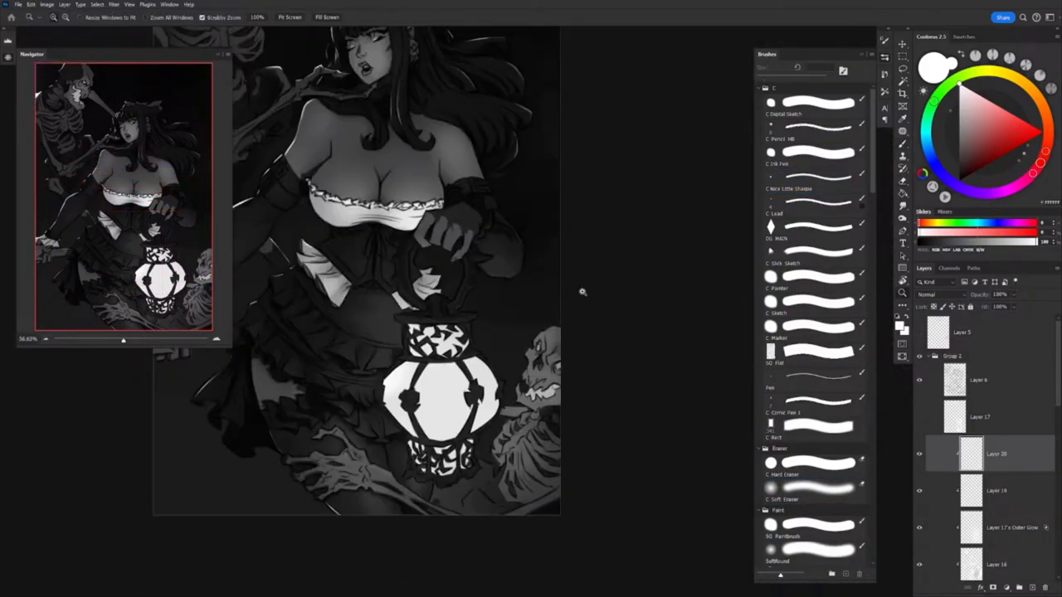
key(bracketleft)
Scatter white floating particles over the scene on a new layer above Layer 17 with the DG ForegroundMatter brush
scroll(481, 290, down, 5)
key(v)
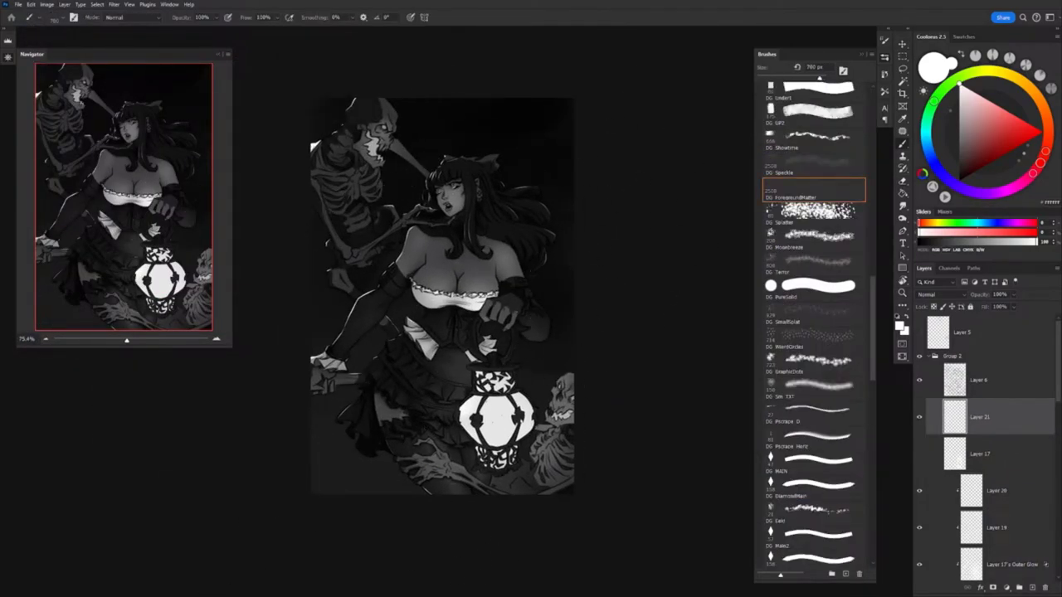
key(b)
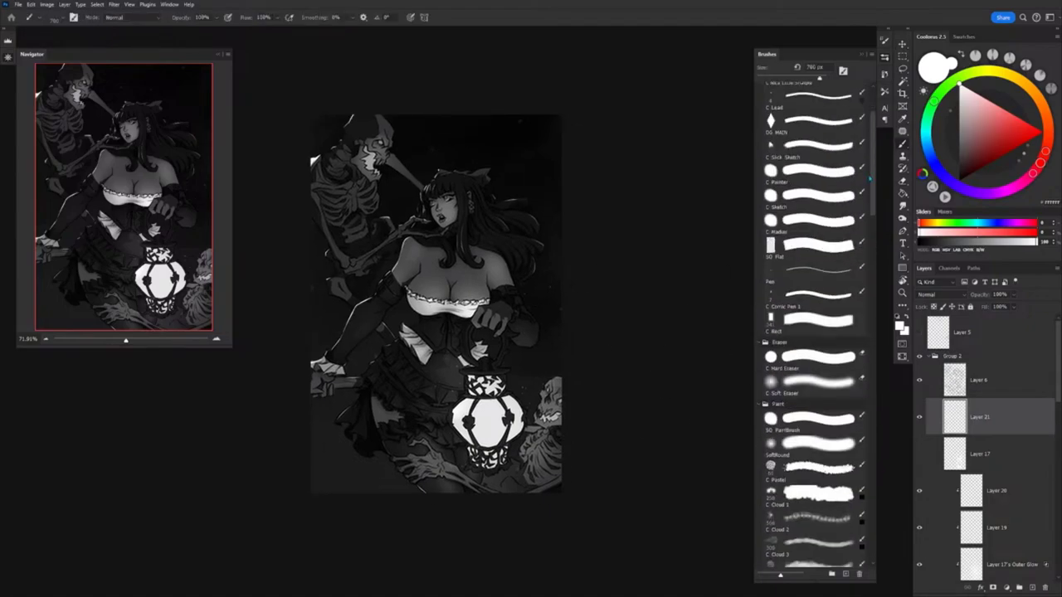
Create a new Hard Light layer and brush smoky texture over the scene with the C Cloud 3 brush
click(813, 318)
click(1032, 588)
click(938, 295)
click(935, 403)
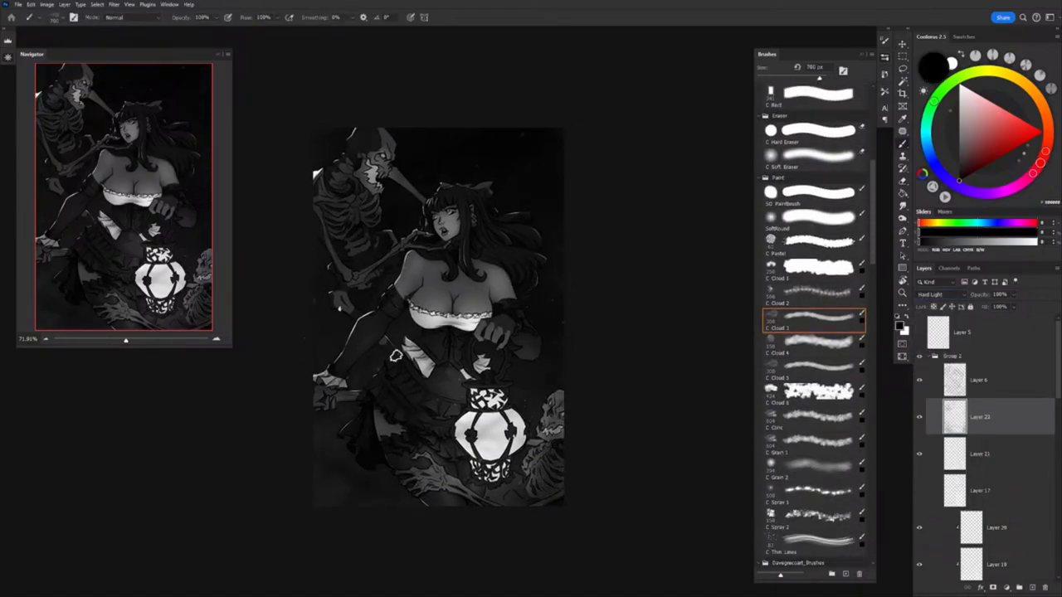
scroll(609, 244, down, 1)
key(v)
Darken the lips and refine the eyes on Layer 8 using gray tones sampled from the face
scroll(559, 278, down, 2)
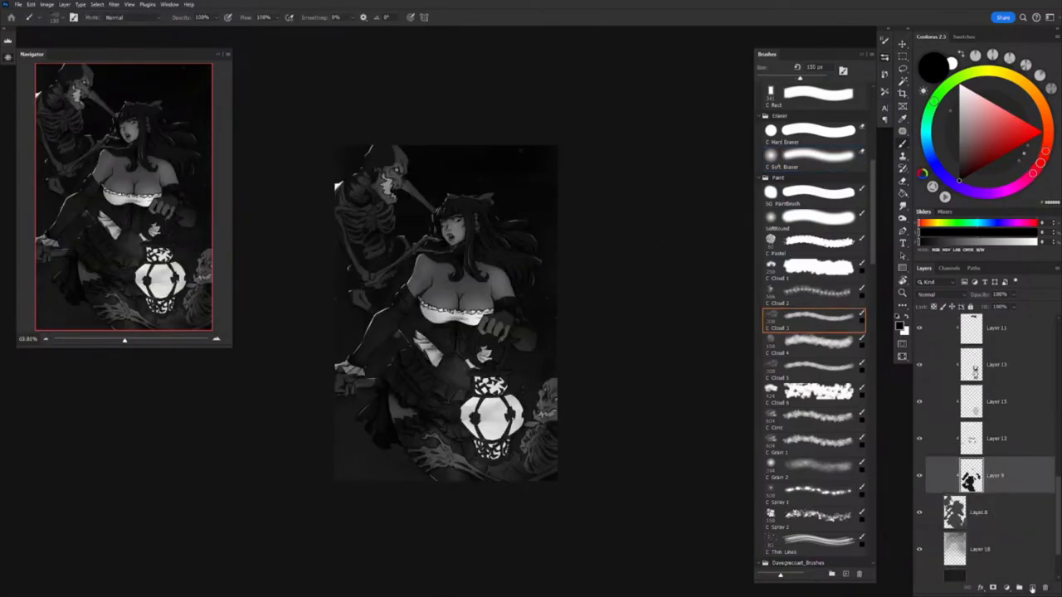
scroll(431, 210, up, 6)
alt+click(470, 221)
alt+click(443, 308)
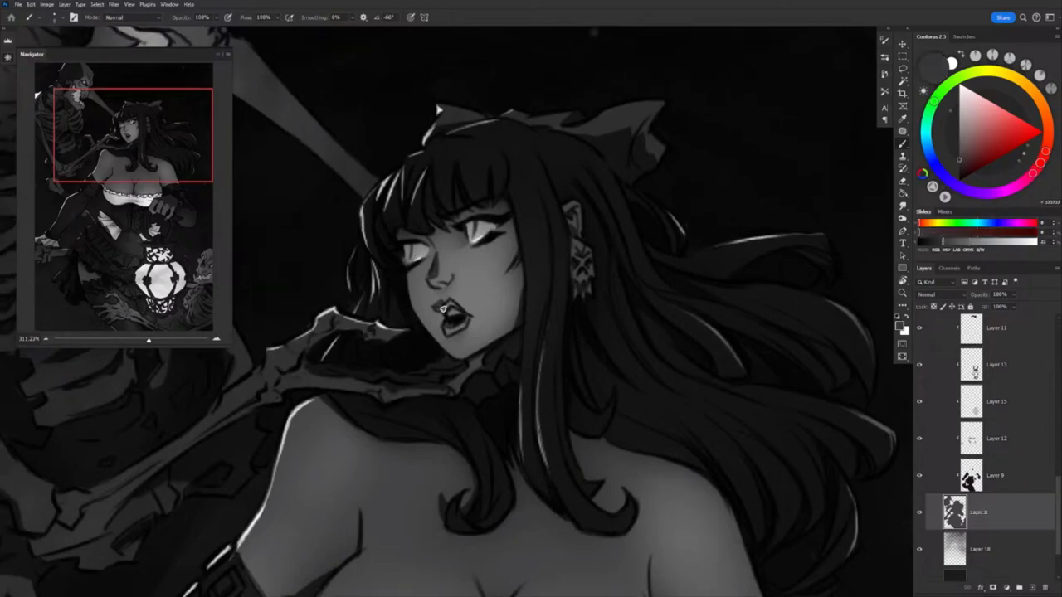
scroll(445, 332, down, 5)
scroll(463, 220, up, 5)
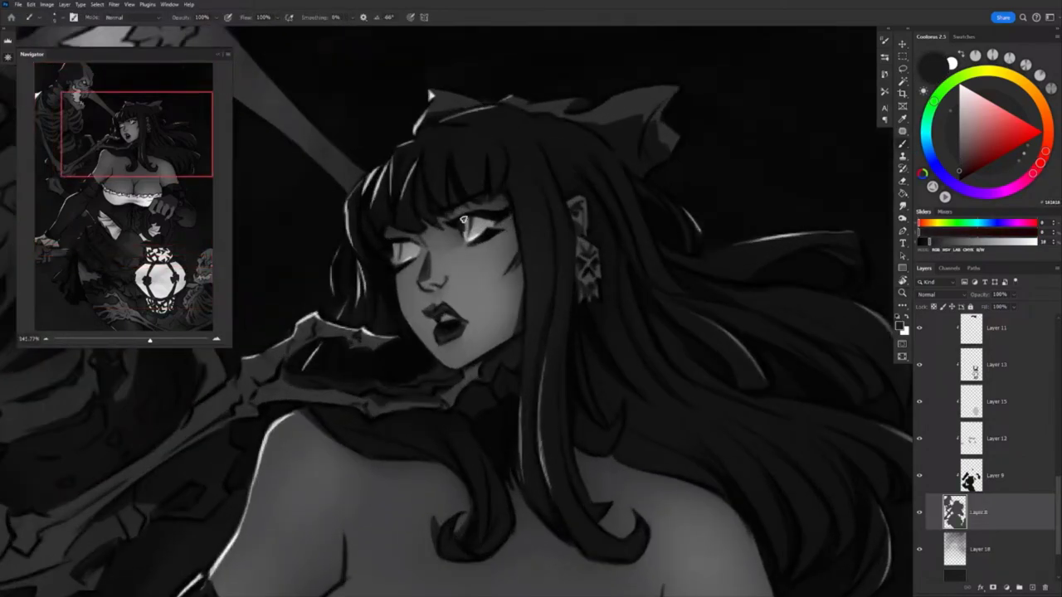
scroll(462, 221, down, 5)
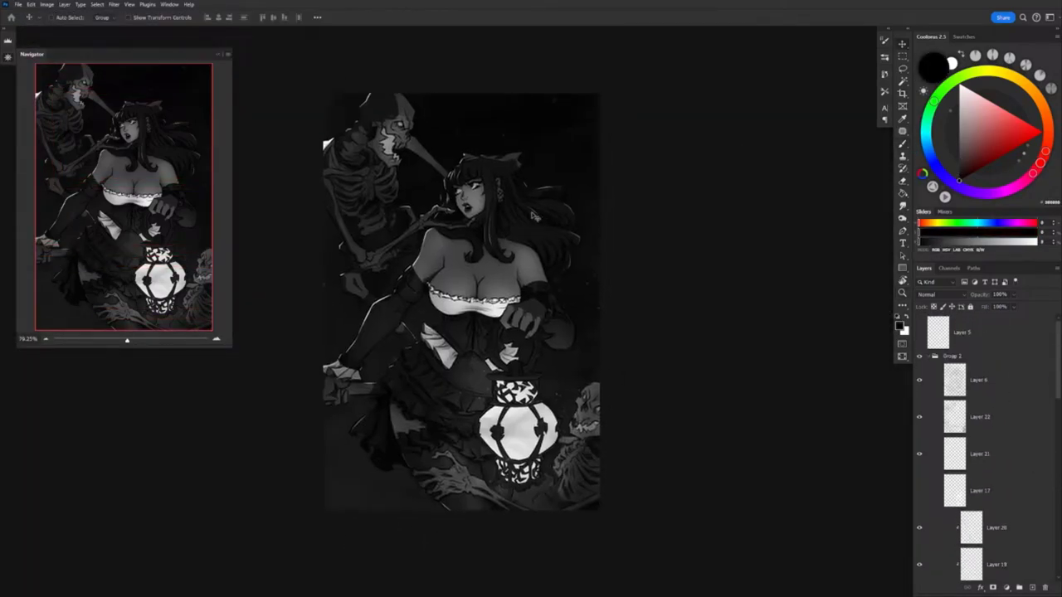
Select Layer 8 by picking the hair area on the canvas
key(e)
ctrl+click(557, 221)
scroll(557, 220, up, 4)
scroll(557, 220, down, 5)
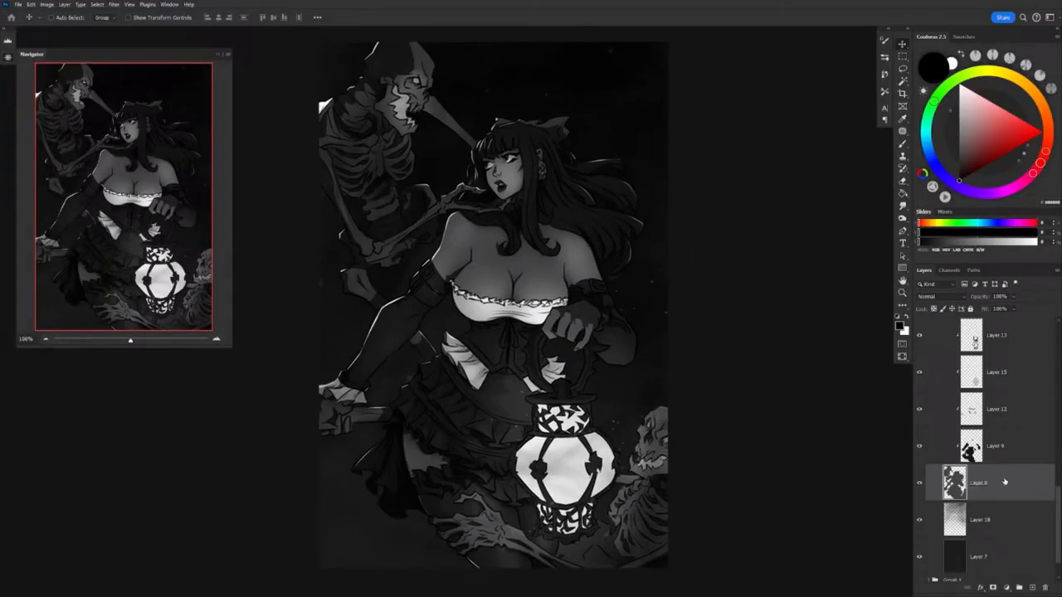
Color the base on Layer 8 with a tan skin-tone Color Overlay and shift its hue toward pinker skin
text(c8c590)
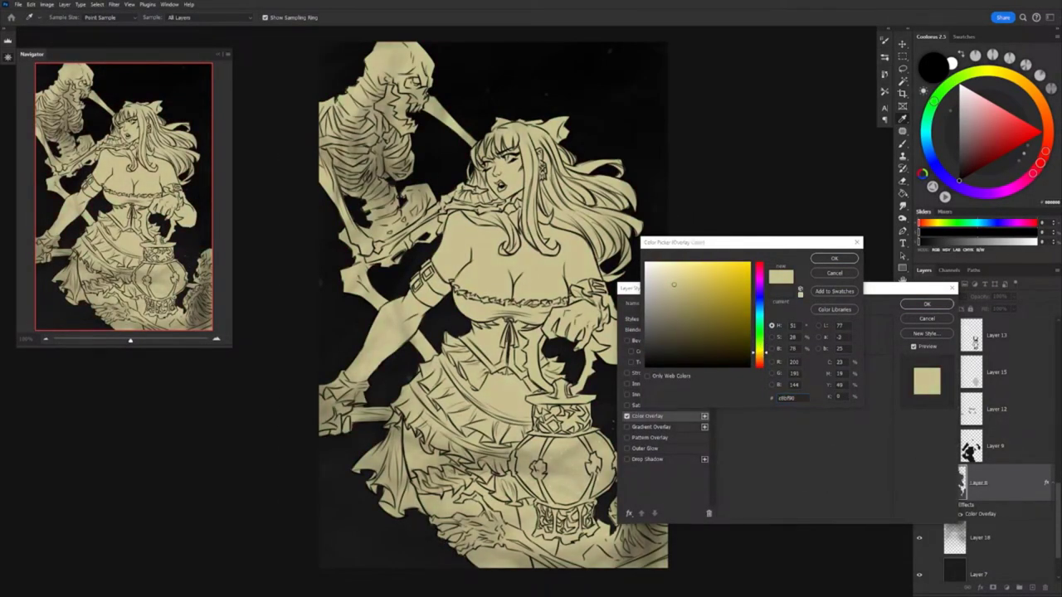
text(c88253)
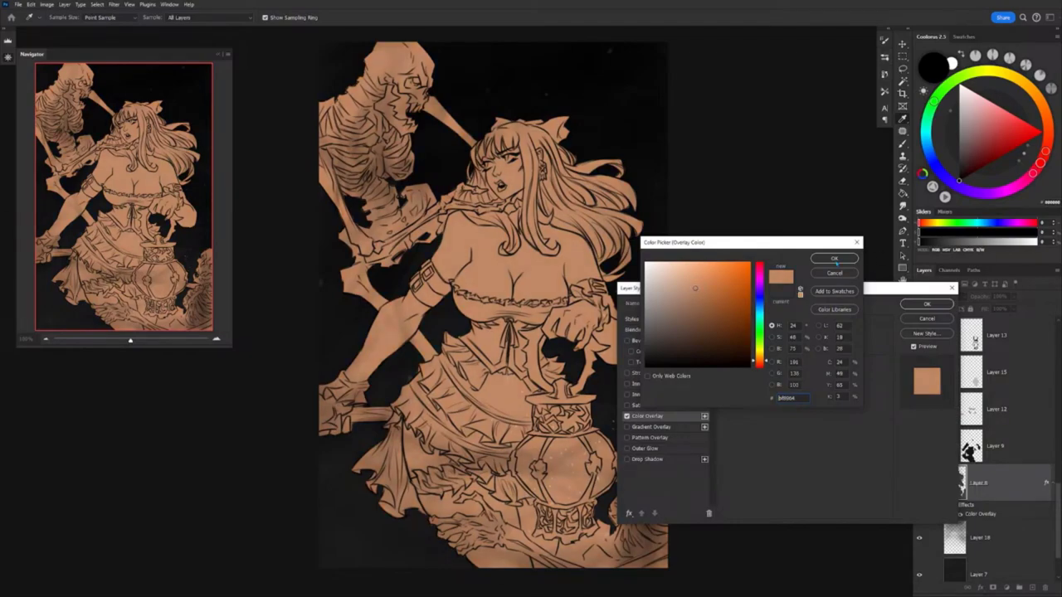
click(835, 260)
click(927, 304)
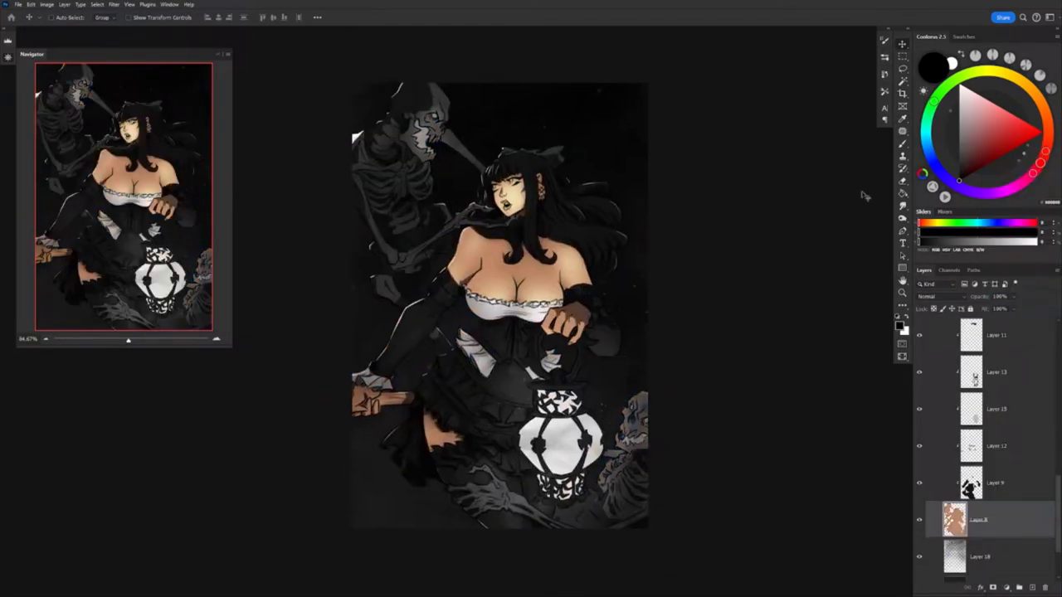
key(ctrl+u)
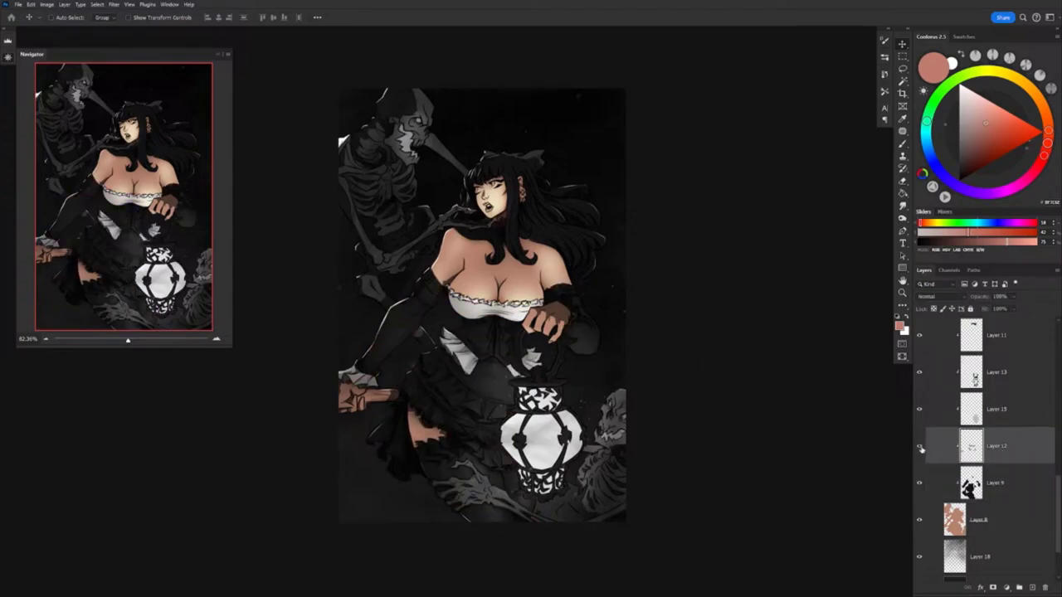
Color the lantern on Layer 15 bright red and give the hair layer a dark navy Color Overlay
key(ctrl+u)
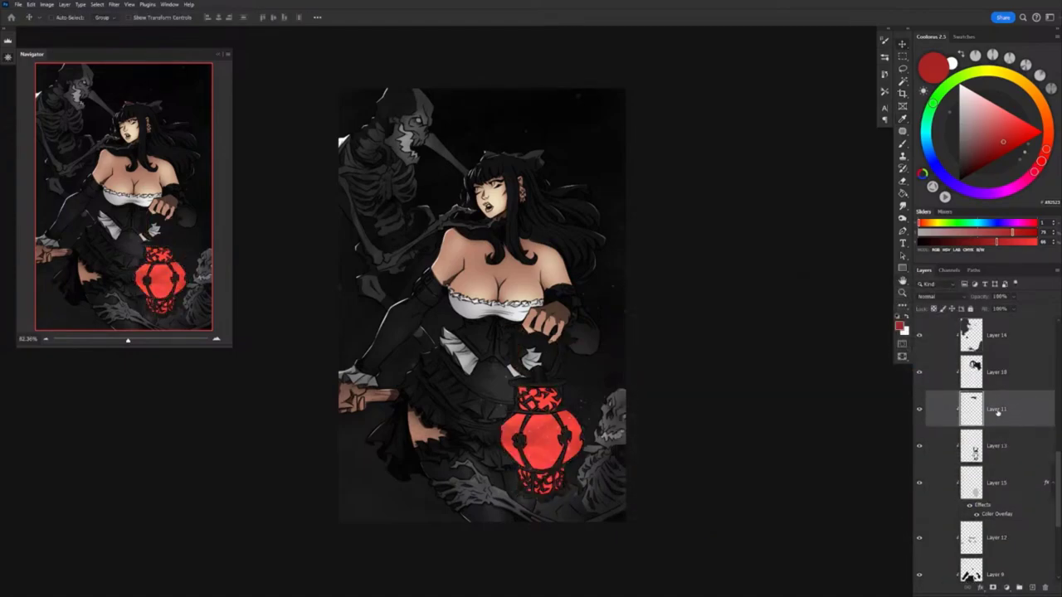
key(ctrl+u)
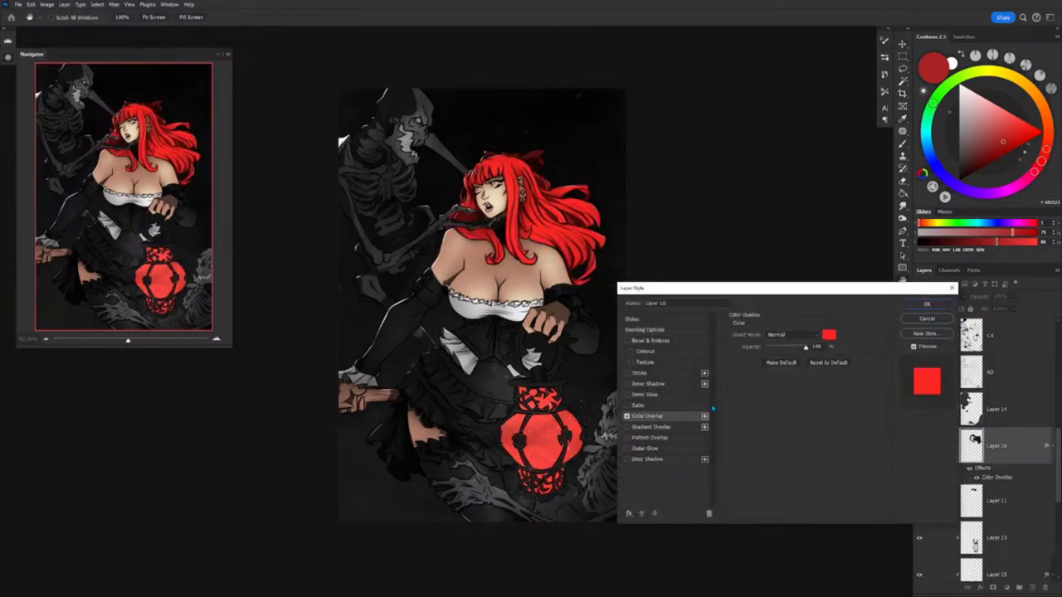
click(662, 361)
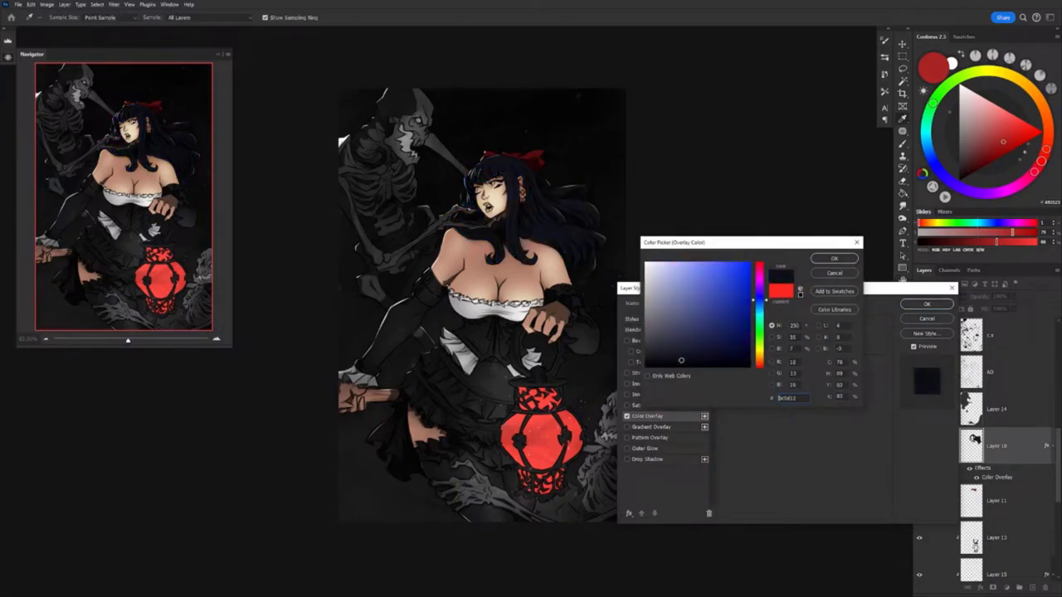
key(Return)
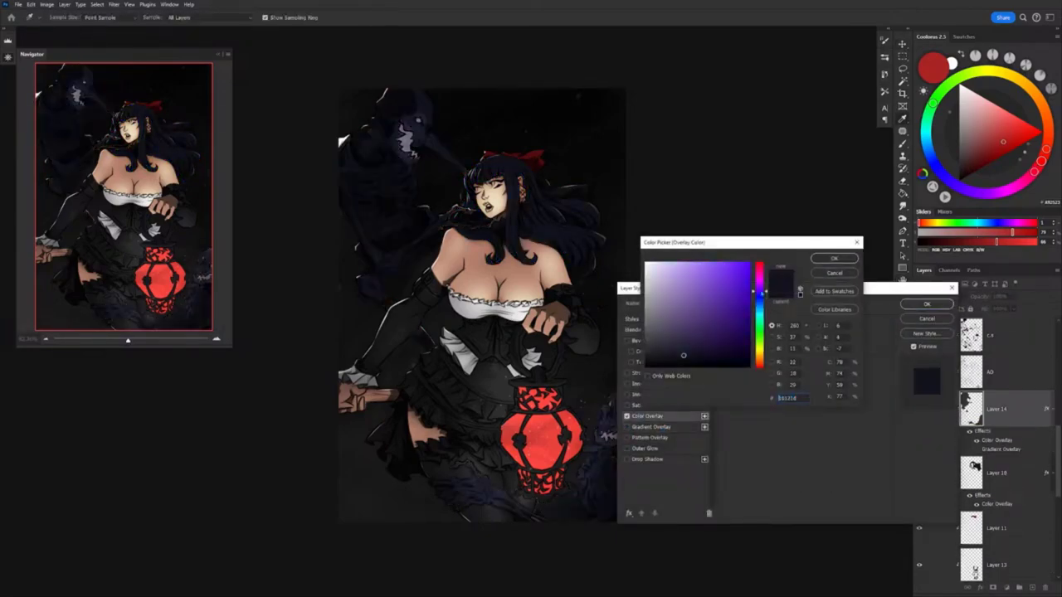
Recolor the skeletons on Layer 14 dark olive-gray and add a dark teal Color Overlay to the c.s shadow layer
click(758, 342)
click(660, 352)
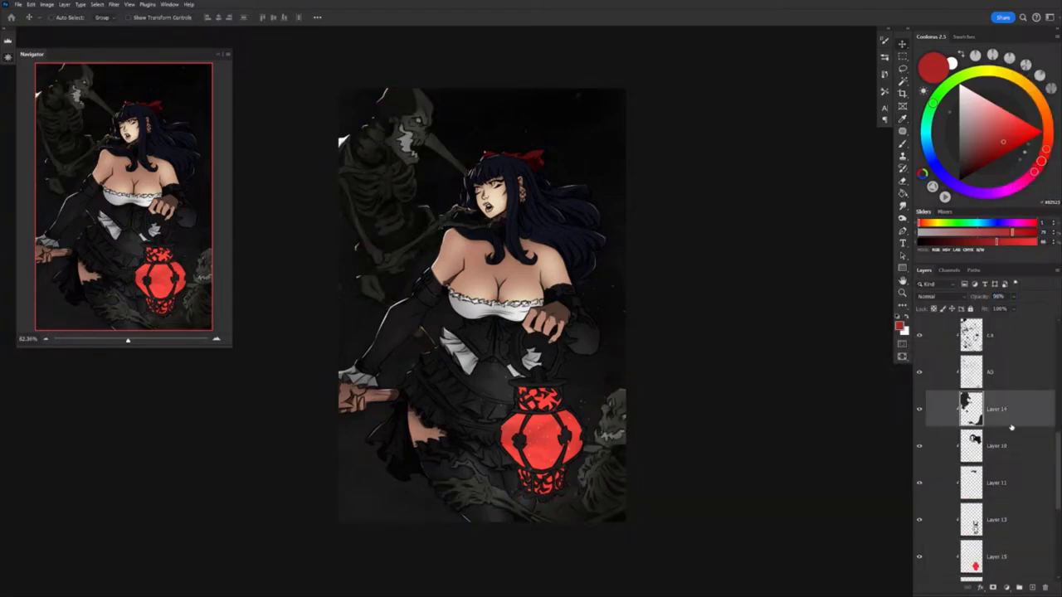
double_click(991, 414)
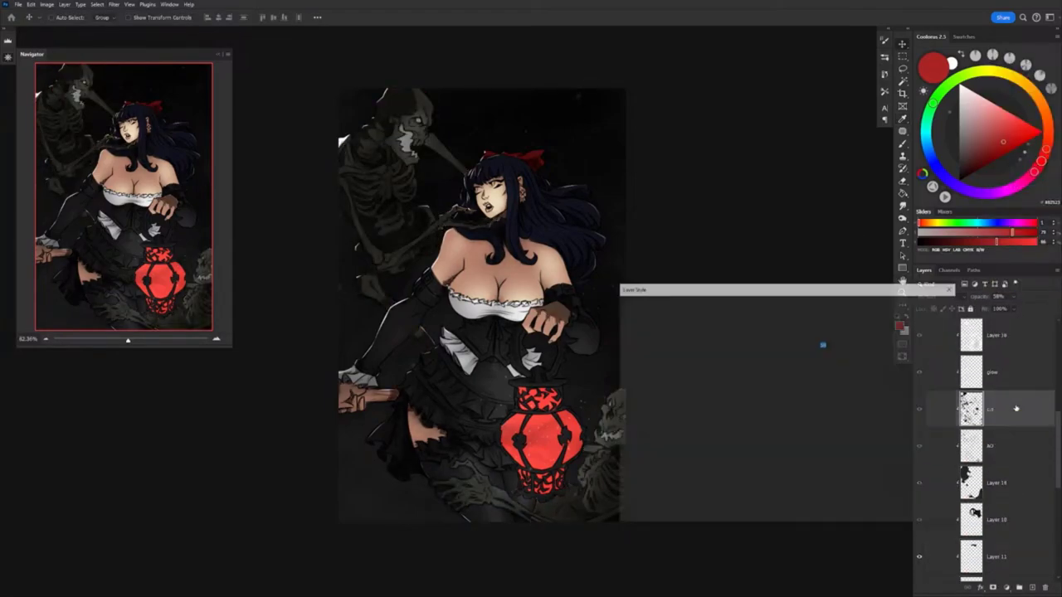
click(647, 416)
click(757, 274)
click(758, 322)
click(705, 324)
click(758, 317)
click(714, 342)
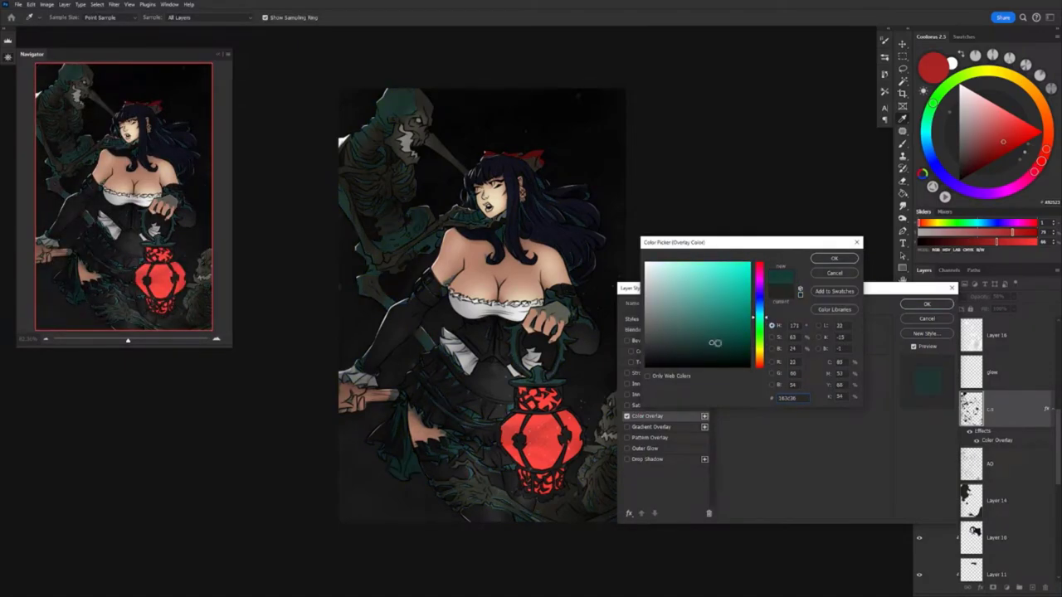
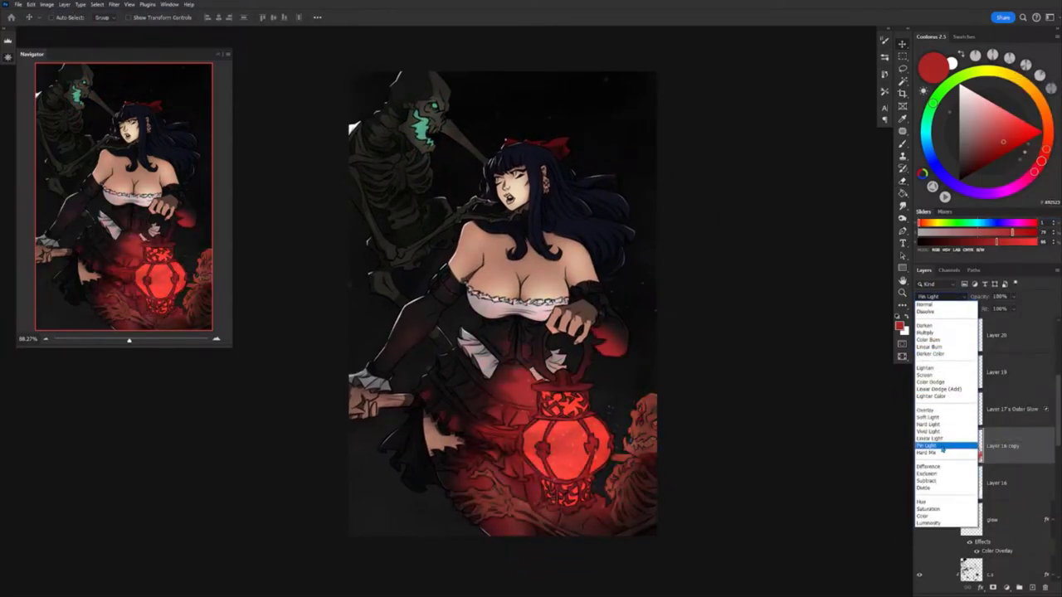
Set Layer 16 copy to Color Dodge with reduced opacity and Layer 19 to Overlay blending
click(930, 381)
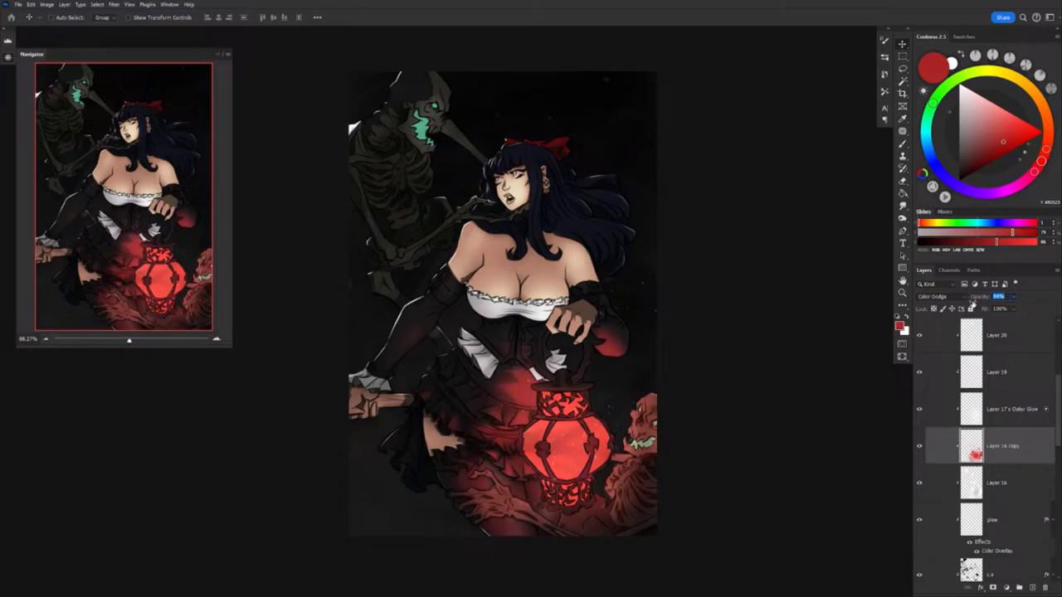
key(b)
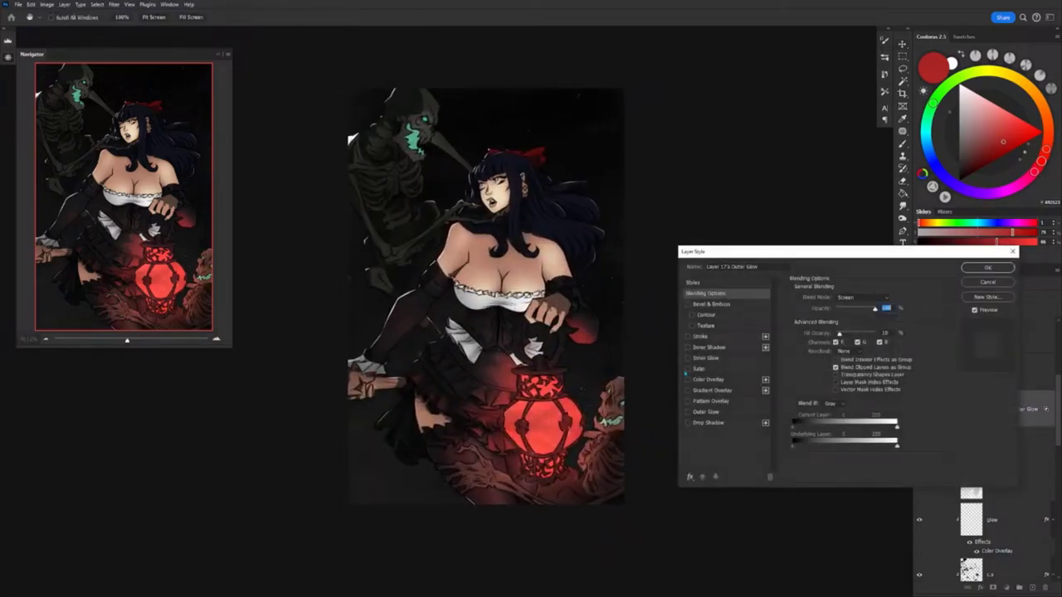
click(932, 415)
right_click(919, 374)
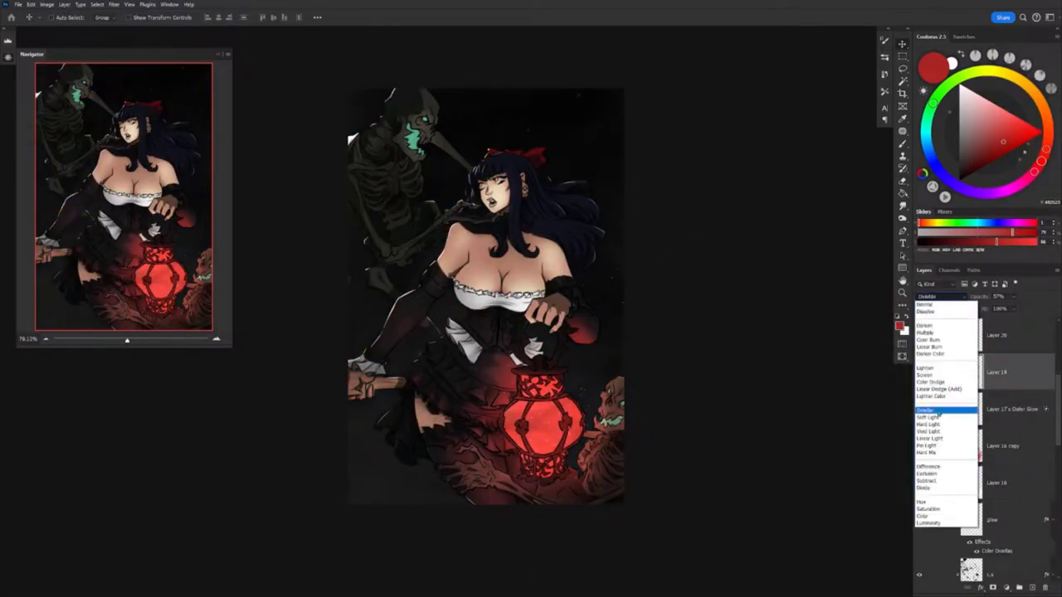
click(937, 408)
Color the rim light on Layer 20 turquoise with a Color Overlay and rasterize its layer style
key(Return)
key(Return)
right_click(996, 537)
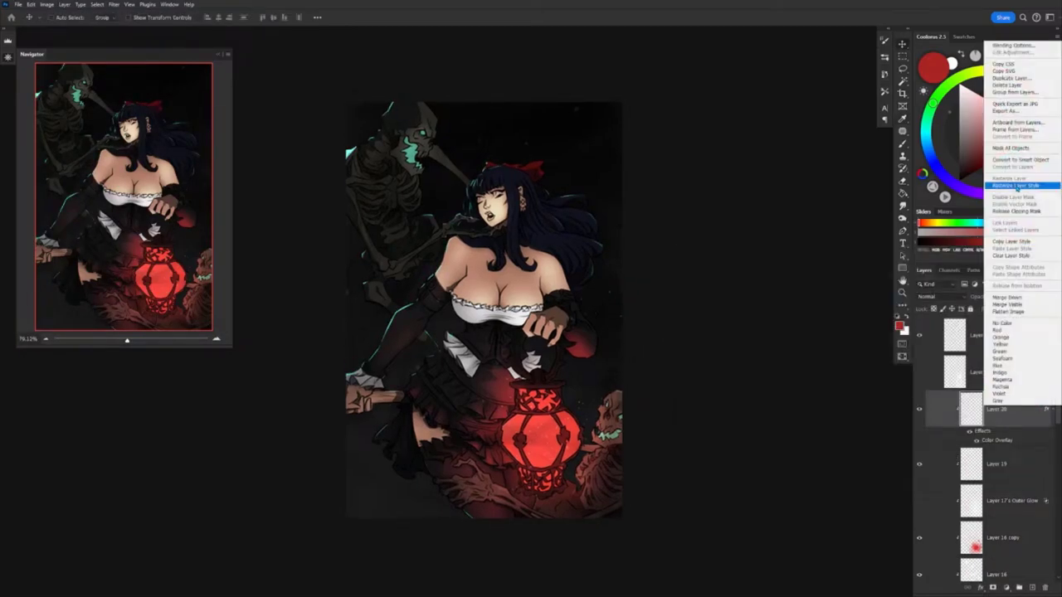
Try a pale turquoise Color Overlay on a second copy of the Layer 16 glow
key(ctrl+j)
right_click(1026, 424)
click(1013, 38)
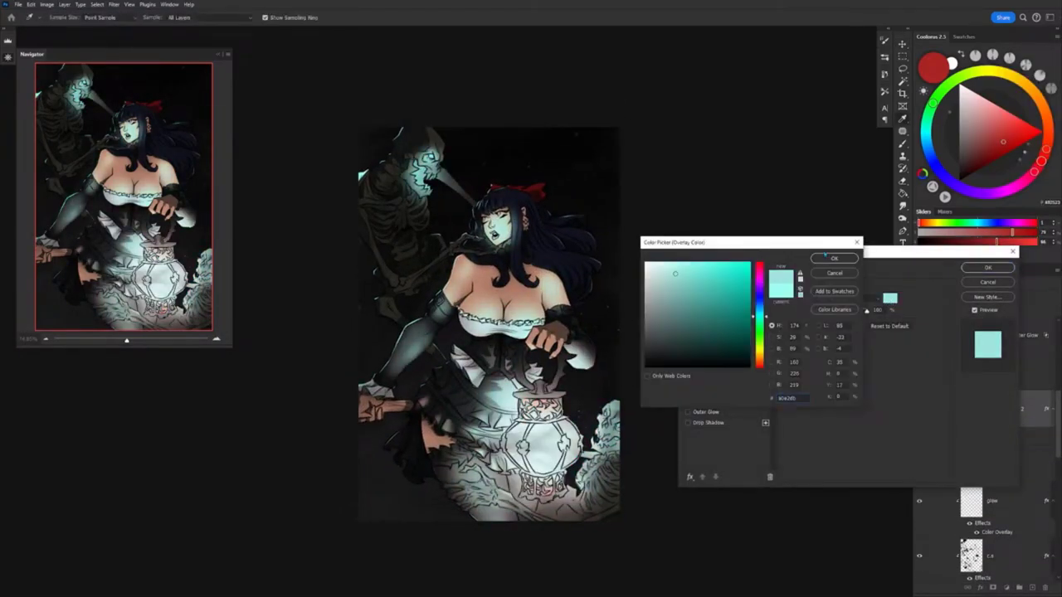
key(Return)
key(Return)
key(b)
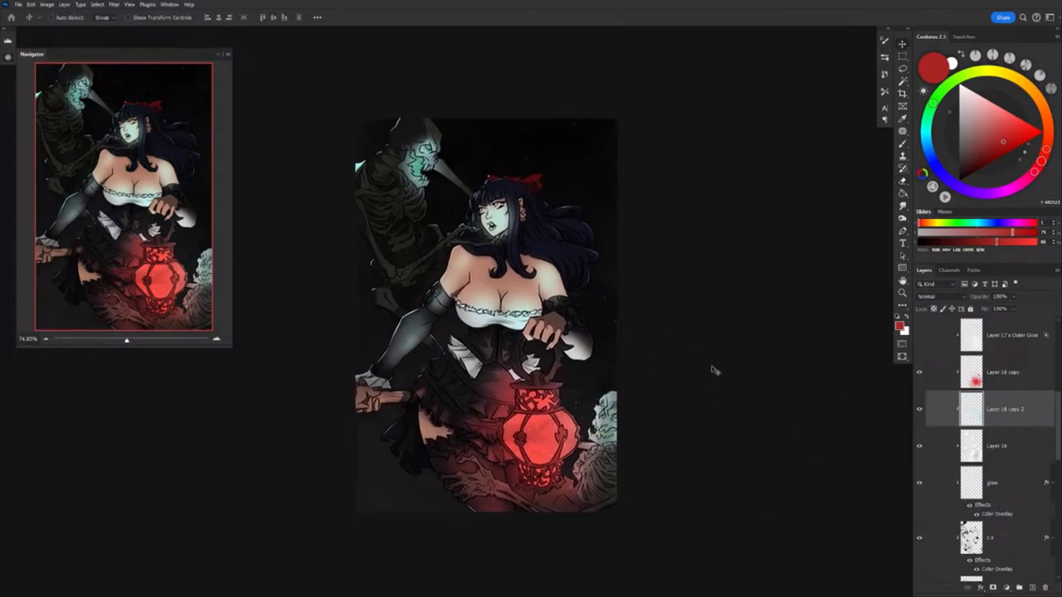
key(v)
Brush a soft green glow over the skeletons on a new Color Dodge layer beneath Layer 16 copy with the SoftRound brush
key(ctrl+a)
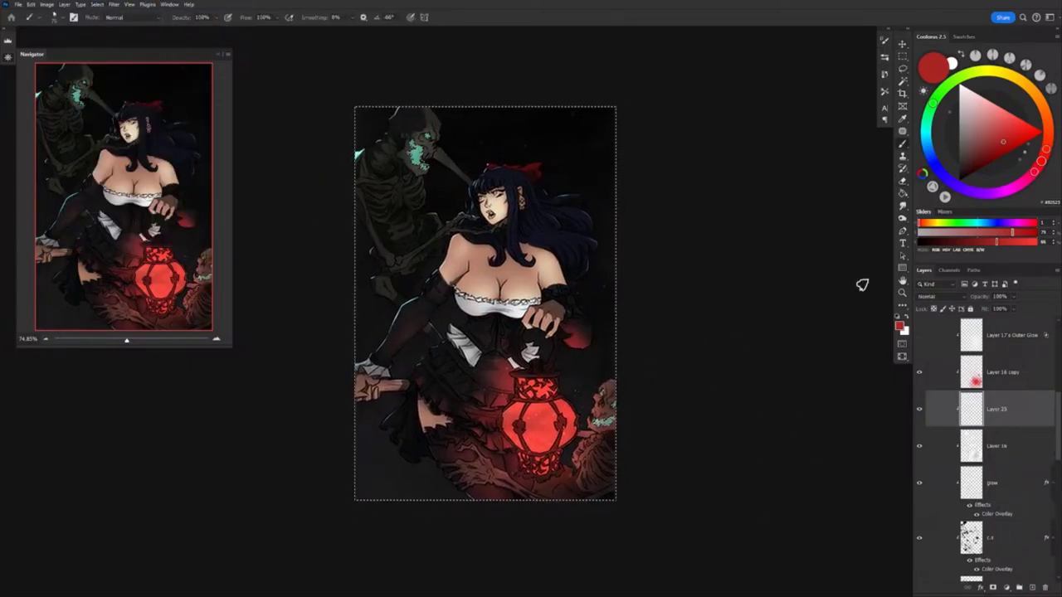
key(b)
key(F5)
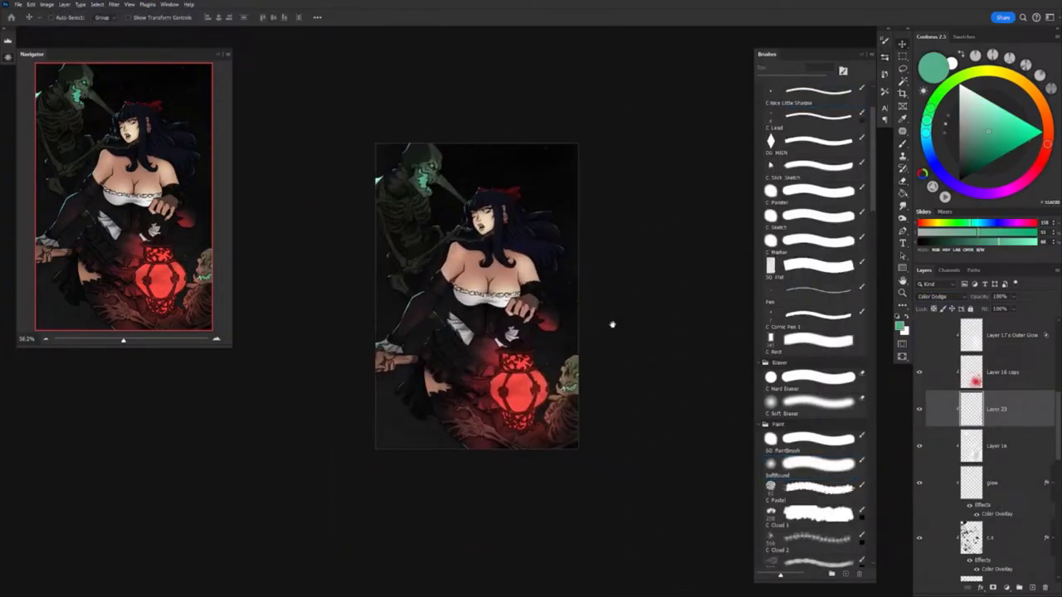
scroll(612, 323, up, 1)
scroll(919, 459, up, 3)
Apply a Motion Blur to the smoky Hard Light texture on Layer 22
click(934, 419)
click(63, 4)
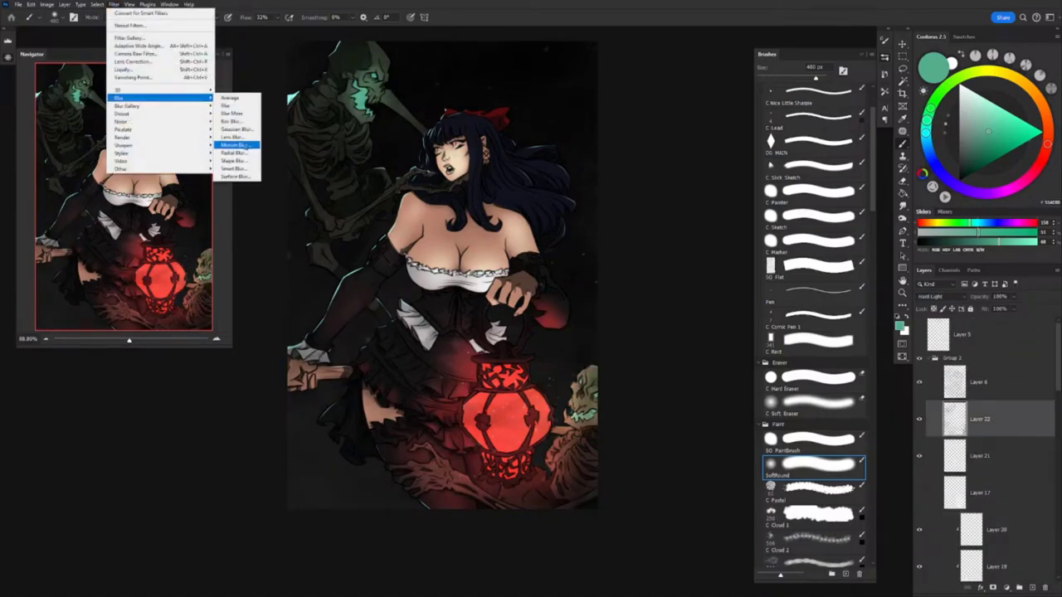
click(235, 145)
key(Return)
Paint a white glow in the lantern's center on a new layer above Layer 22 and soften it with the C Soft Eraser
scroll(636, 301, down, 2)
scroll(813, 373, down, 5)
click(813, 274)
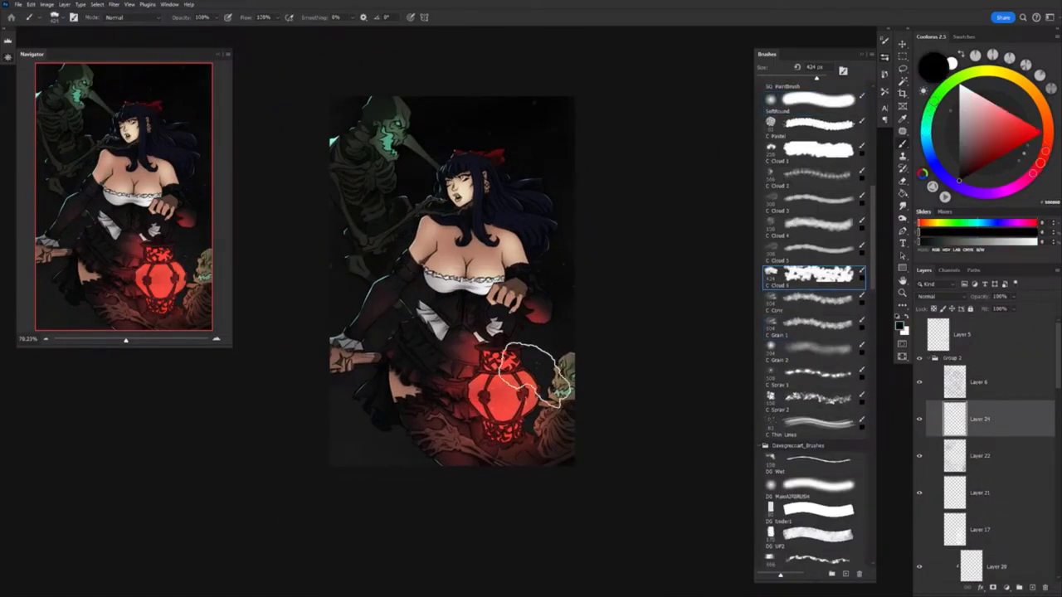
scroll(506, 400, up, 3)
scroll(814, 332, up, 3)
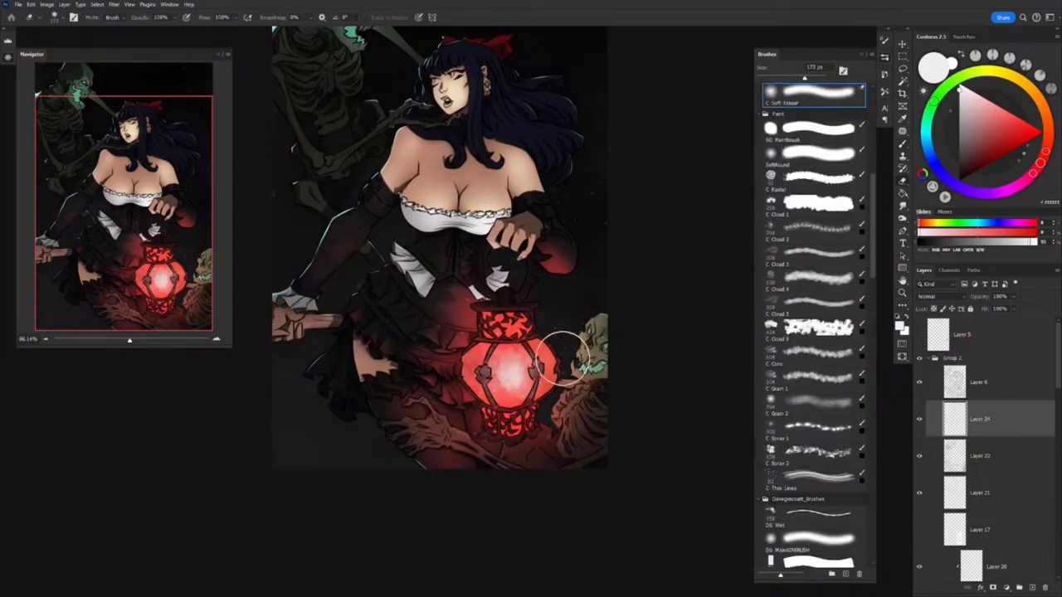
Darken the skin on Layer 8 with Hue/Saturation, shifting the hue slightly negative and raising the saturation a little
scroll(987, 448, down, 5)
key(z)
scroll(572, 322, down, 3)
scroll(573, 322, down, 3)
scroll(573, 323, up, 4)
scroll(987, 448, down, 3)
click(979, 442)
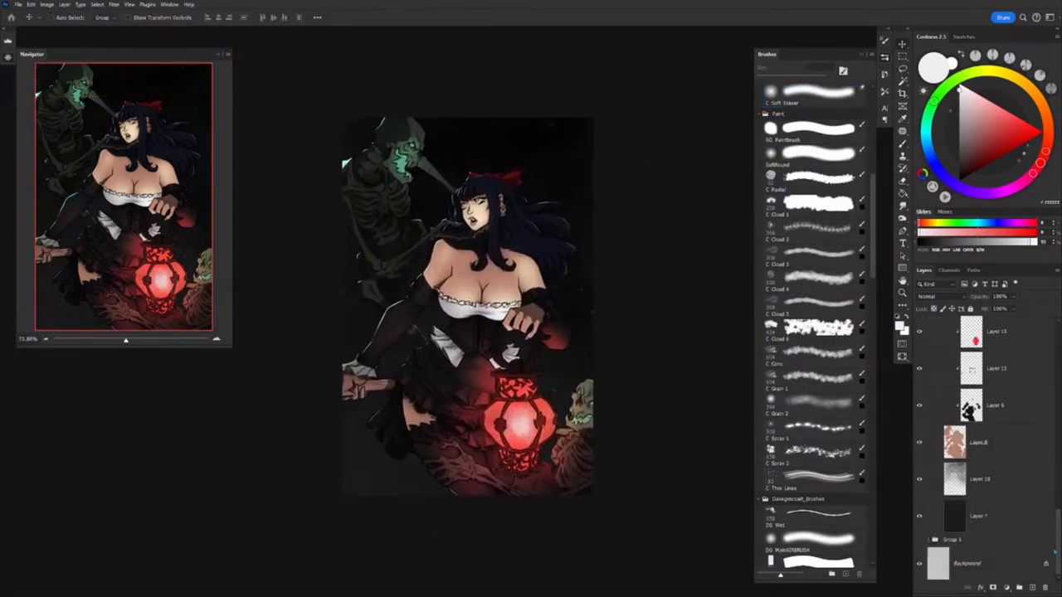
key(ctrl+u)
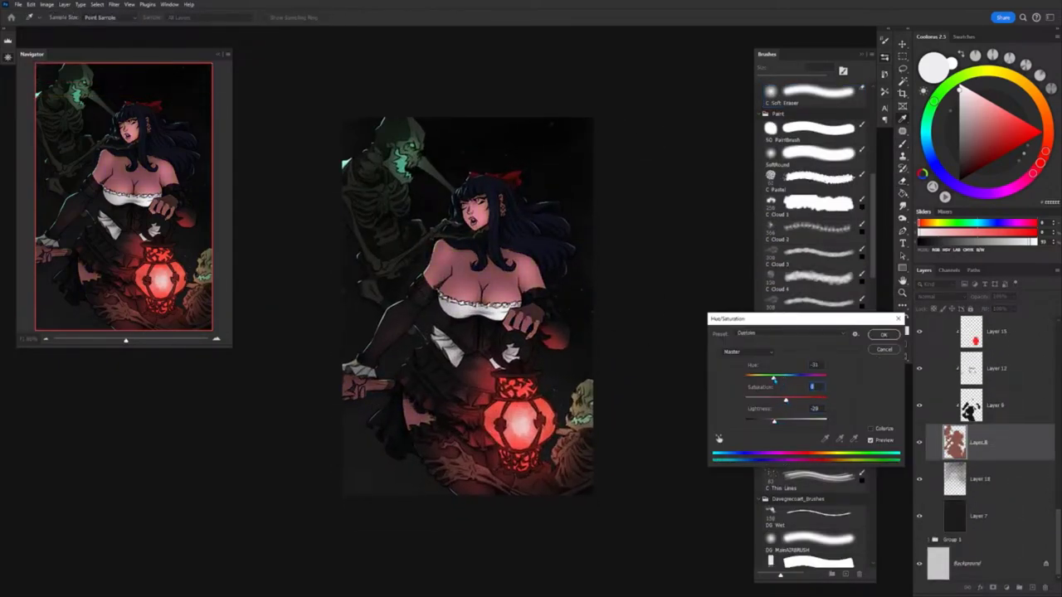
mouse_move(774, 378)
mouse_down()
mouse_move(796, 378)
mouse_move(826, 400)
mouse_move(784, 378)
mouse_up()
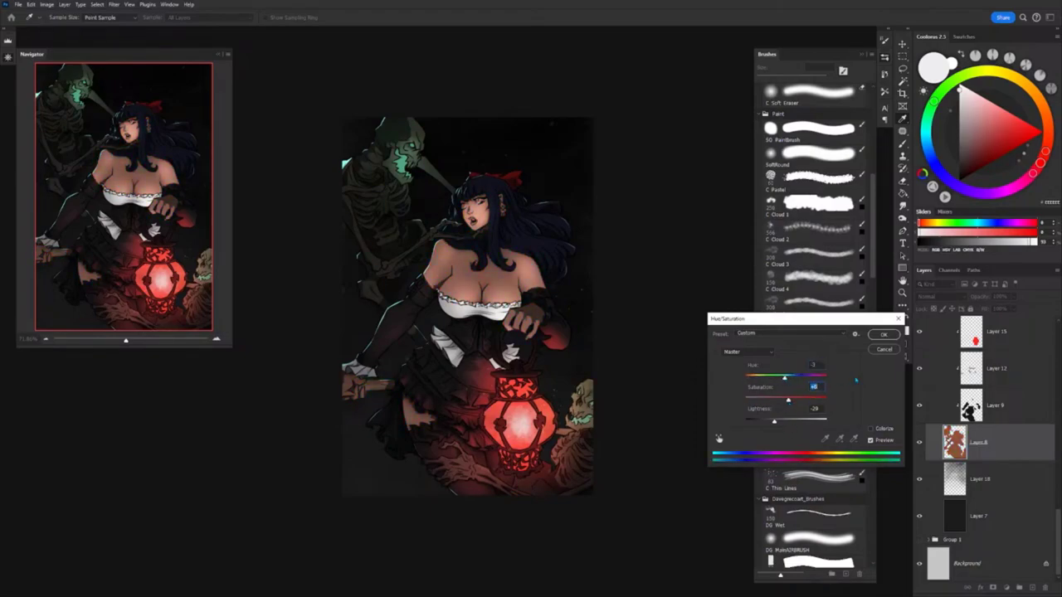
key(Return)
Try a dark purple Color Overlay with Hard Light blending on the background gradient layer
scroll(603, 409, down, 3)
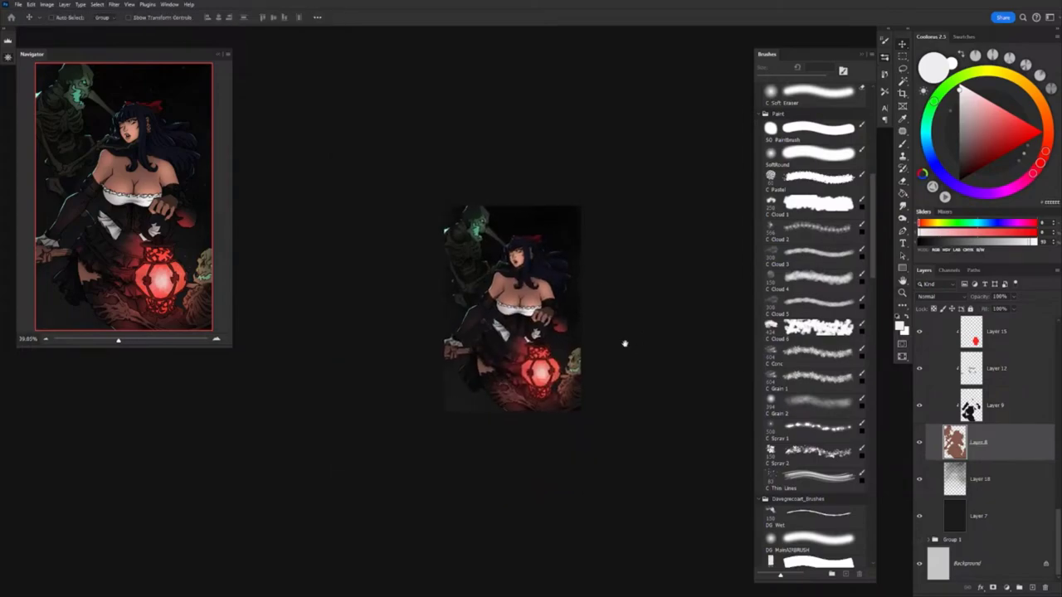
scroll(623, 341, up, 4)
key(alt+bracketleft)
key(F2)
click(889, 298)
click(739, 355)
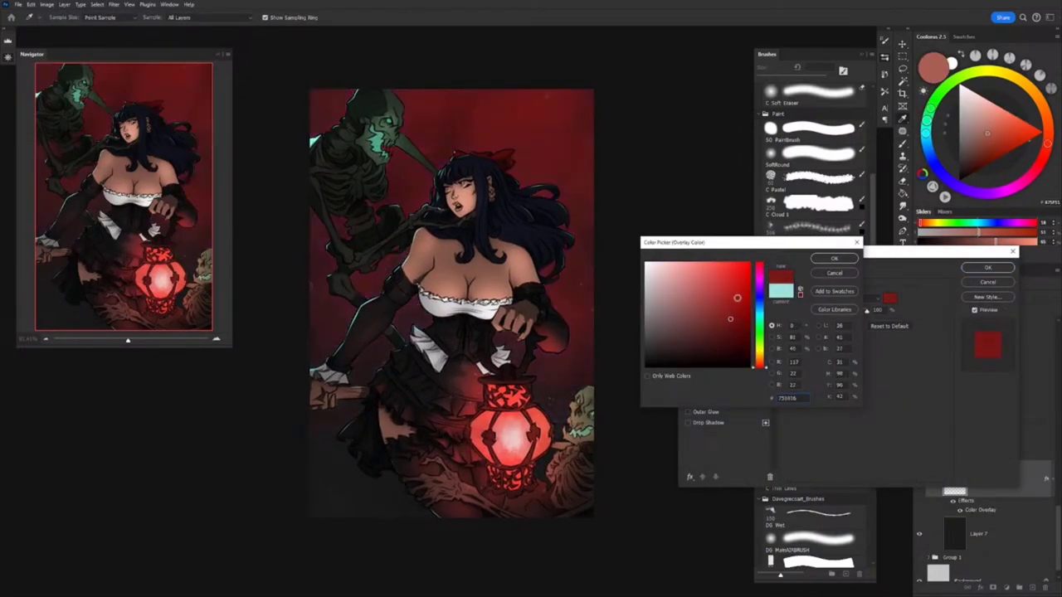
click(734, 274)
click(698, 363)
click(759, 283)
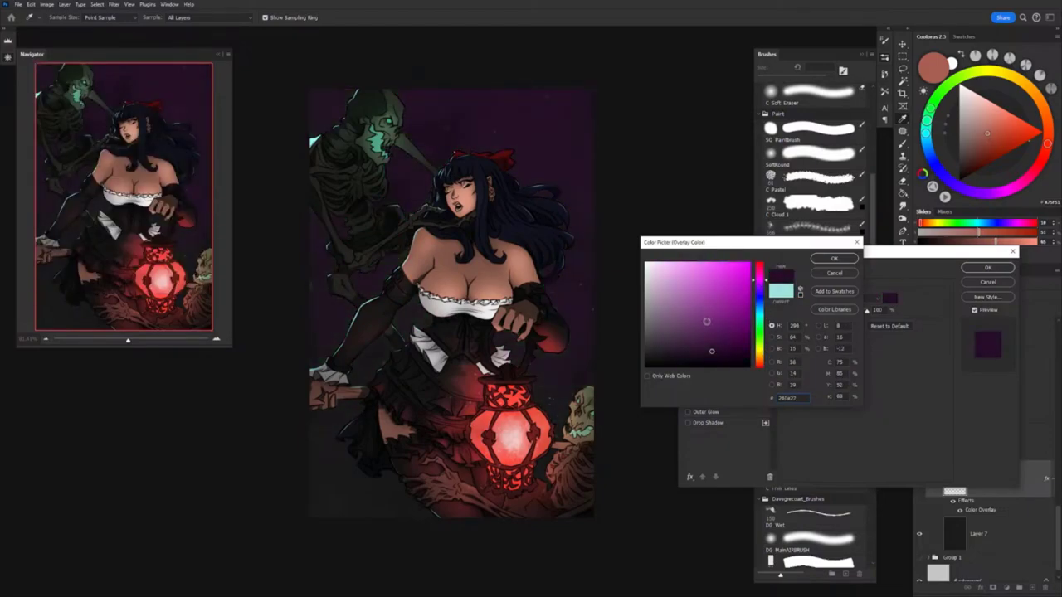
click(834, 258)
click(987, 267)
click(931, 296)
click(931, 425)
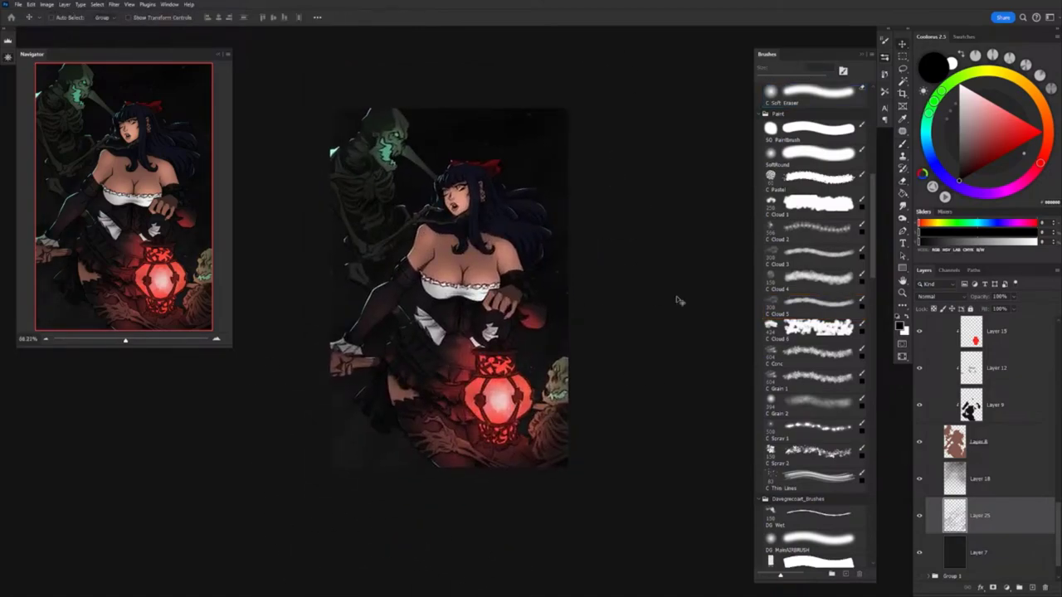
Paint dark irises in both of the woman's eyes on Layer 8
click(995, 405)
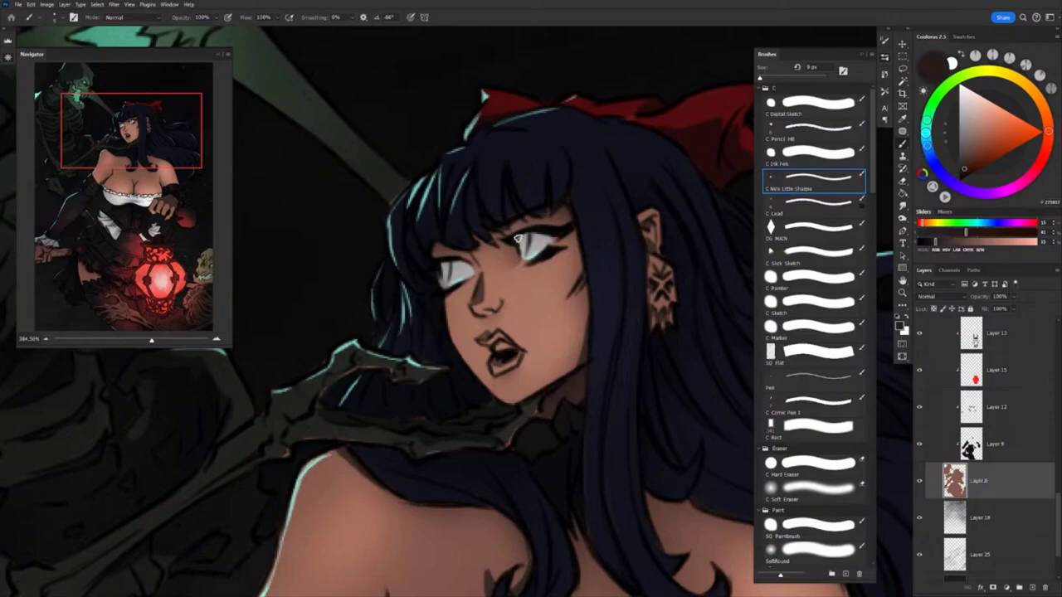
drag(517, 238, 531, 252)
drag(457, 273, 448, 262)
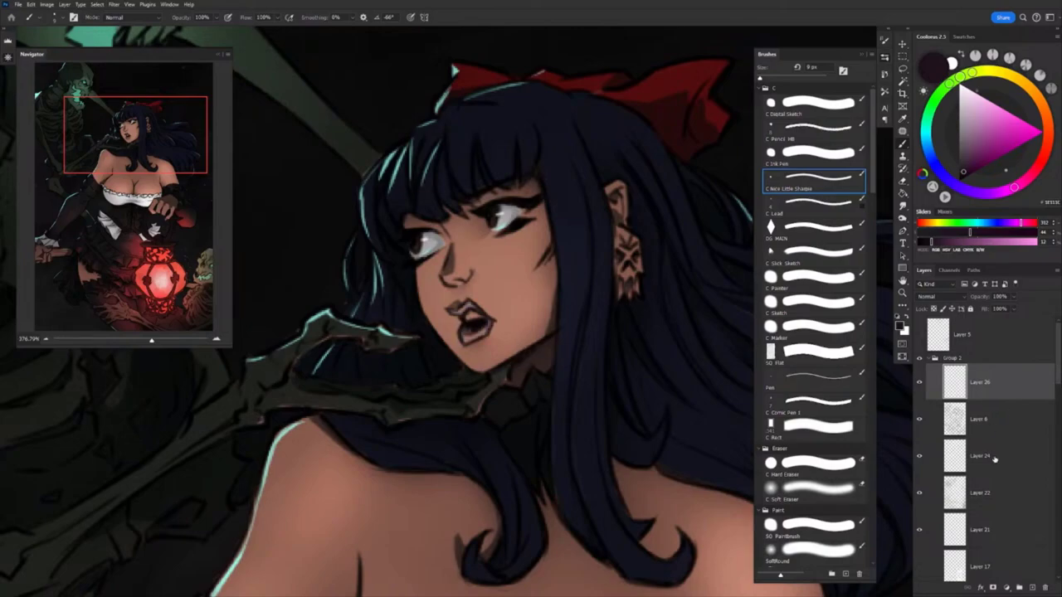
Darken the woman's lips and paint light gray teeth inside her mouth on Layer 8
ctrl+click(465, 339)
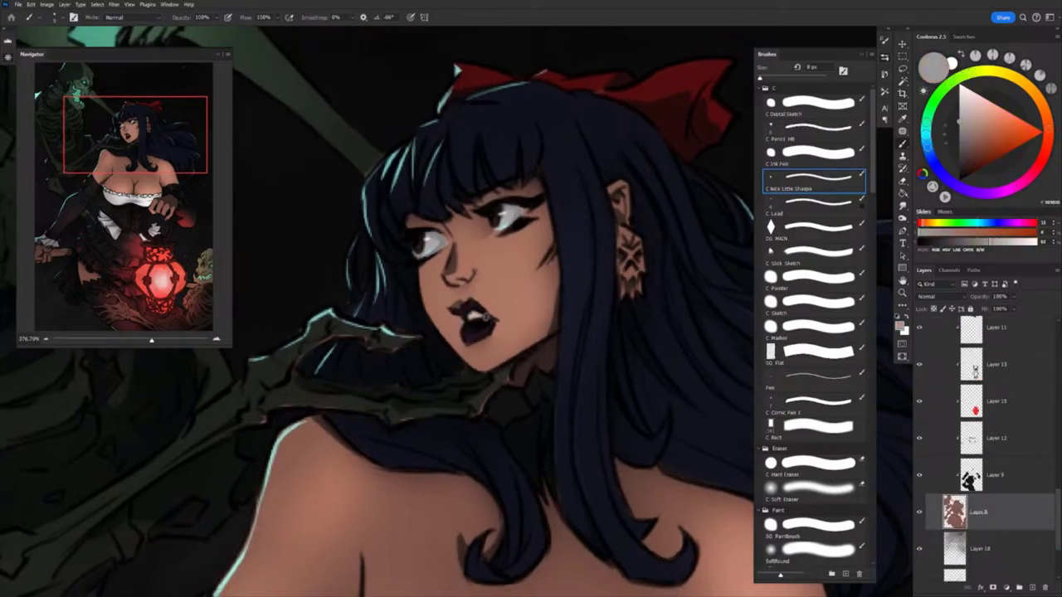
key(ctrl+minus)
key(ctrl+minus)
key(ctrl+minus)
key(ctrl+minus)
key(ctrl+minus)
Paint a soft red blush on the woman's face on a new layer above Layer 8, using the SoftRound brush
scroll(988, 431, up, 3)
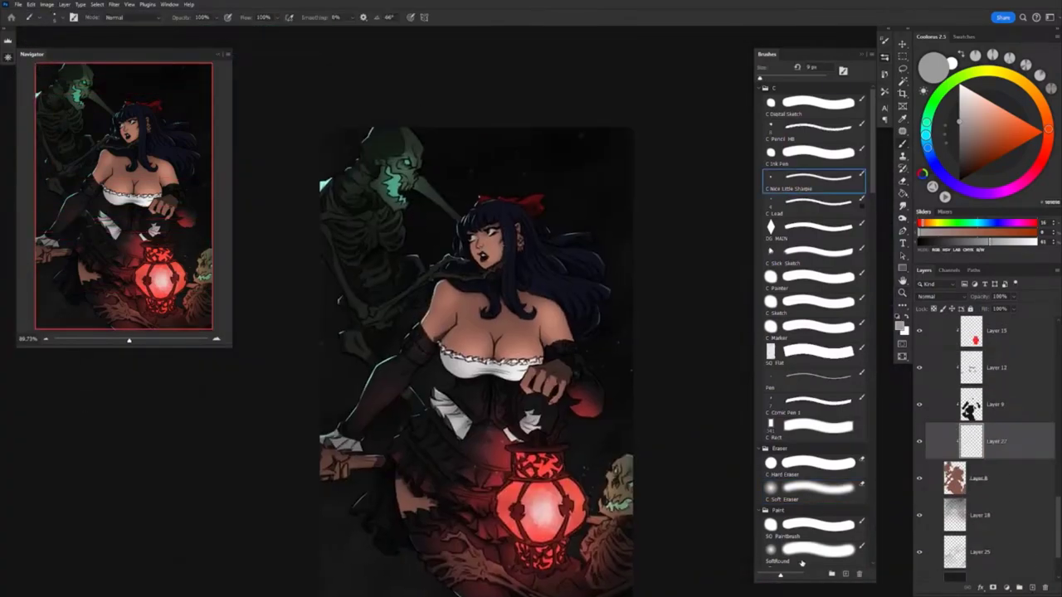
scroll(515, 278, up, 4)
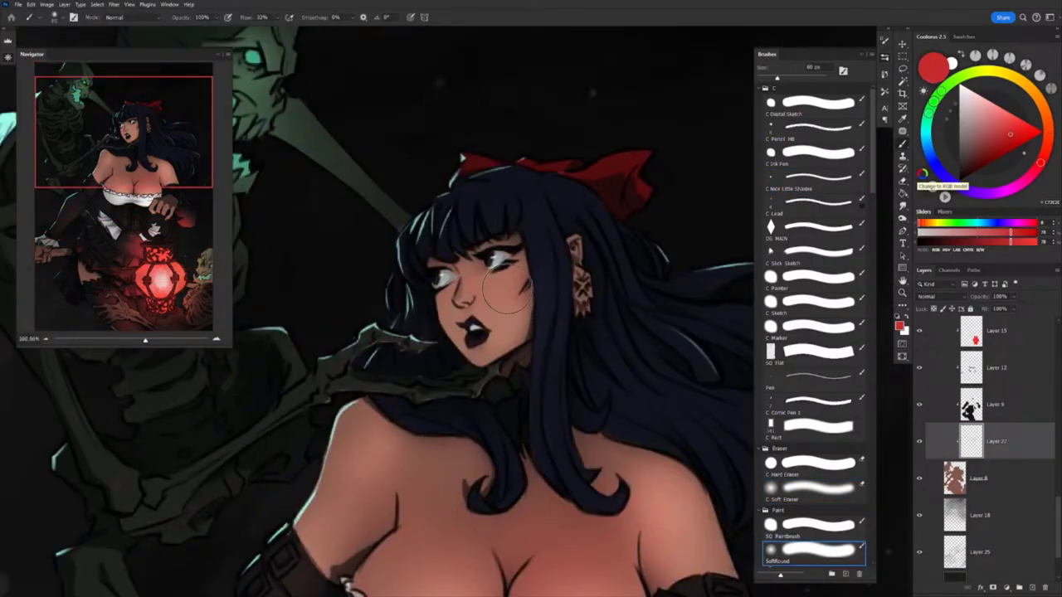
scroll(506, 295, down, 3)
scroll(459, 257, up, 5)
key(l)
scroll(553, 201, down, 5)
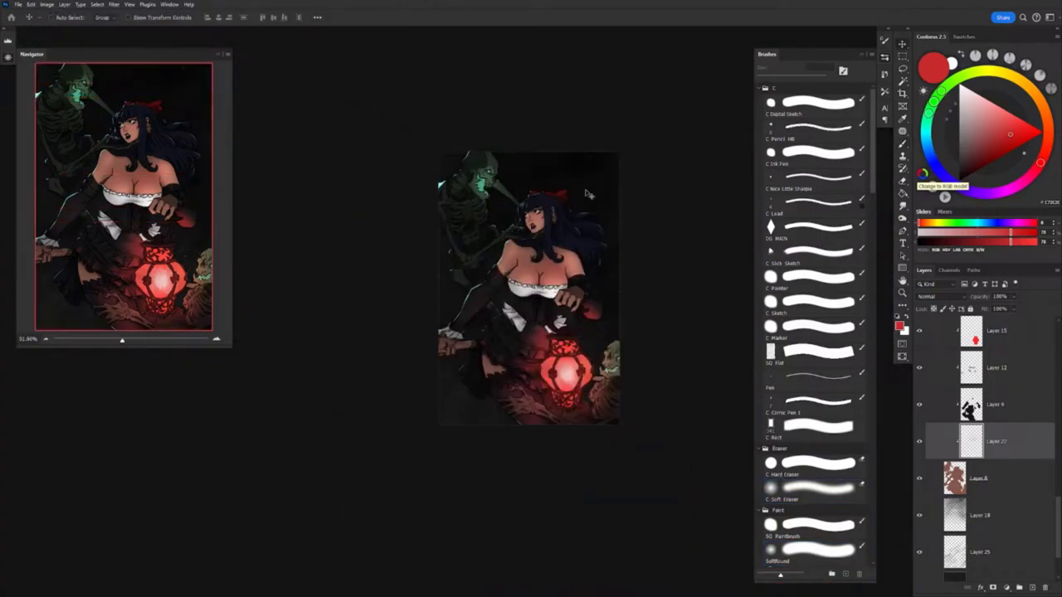
scroll(531, 249, up, 2)
key(v)
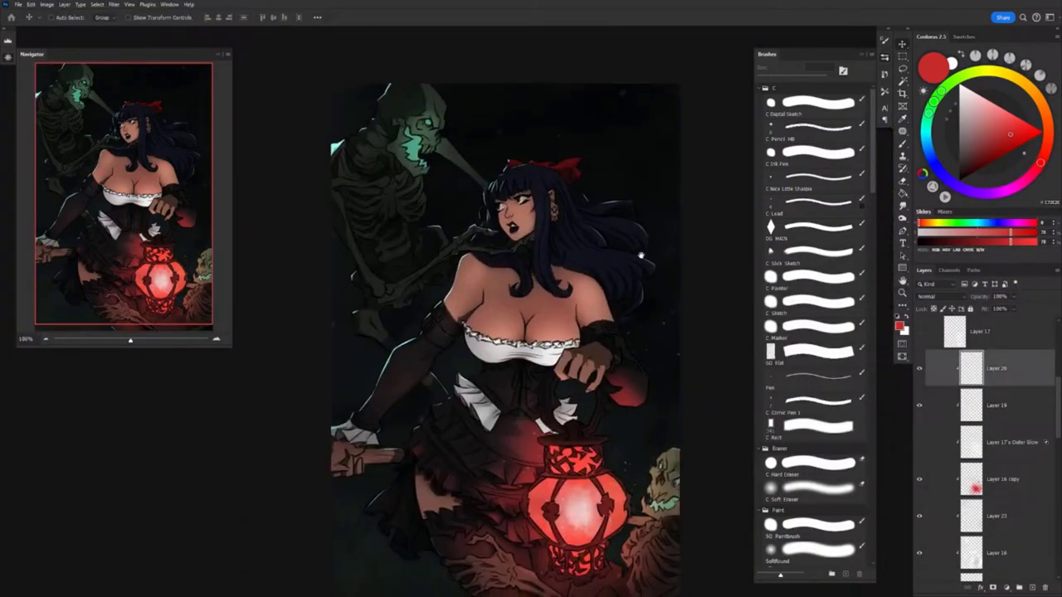
Add a red Outer Glow with Screen blending to Layer 8 copy 3 and reduce it to a faint opacity
key(b)
click(971, 480)
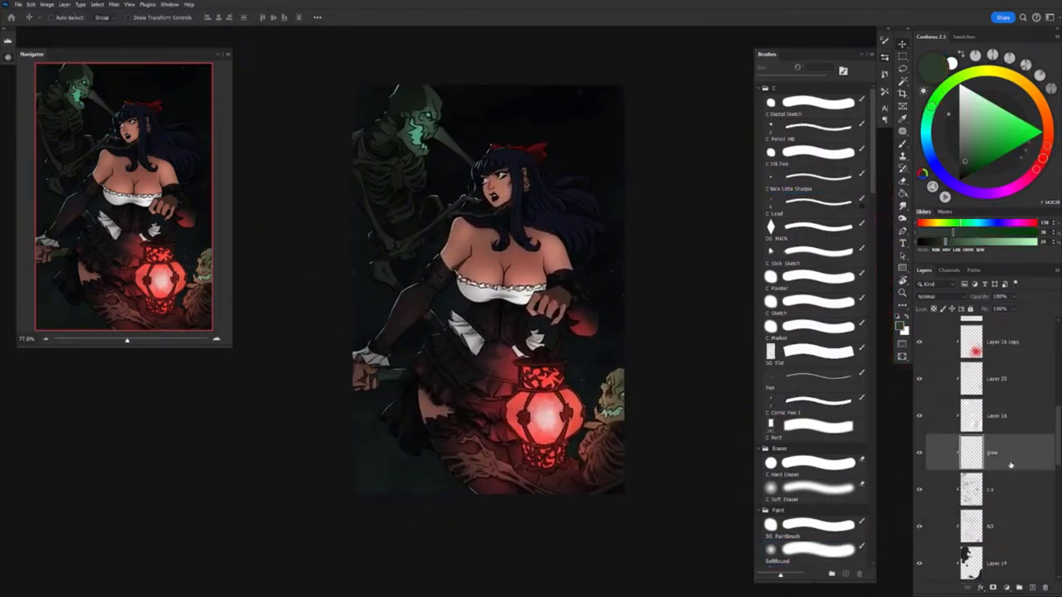
key(F5)
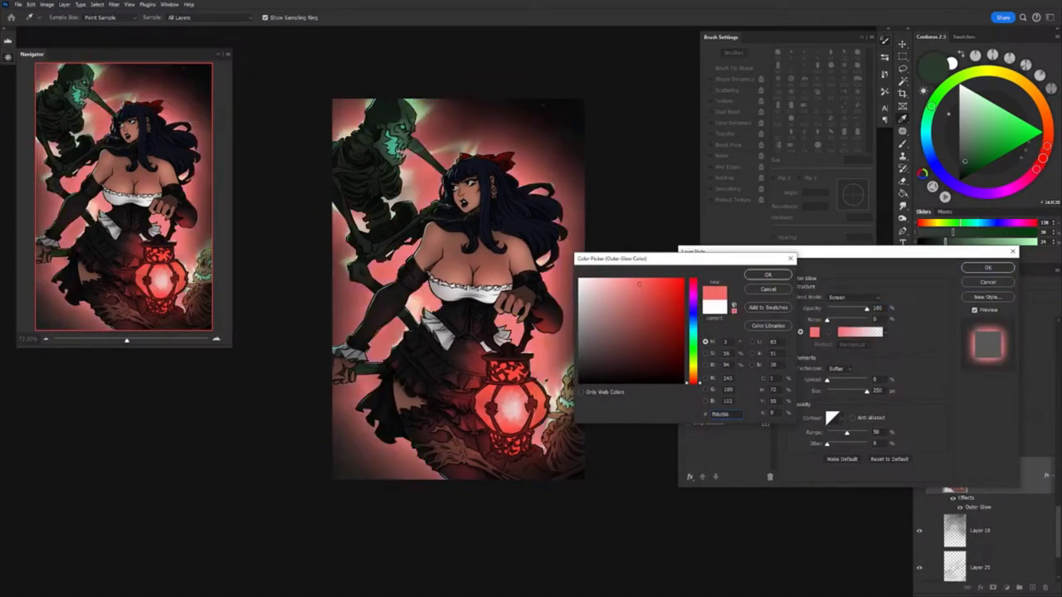
double_click(1024, 474)
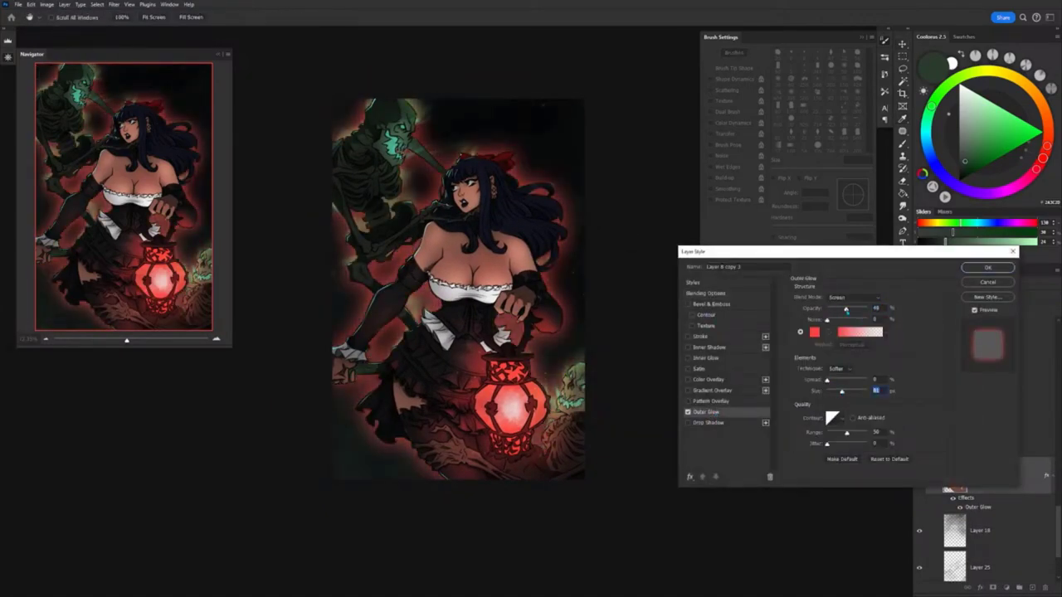
drag(829, 313, 837, 314)
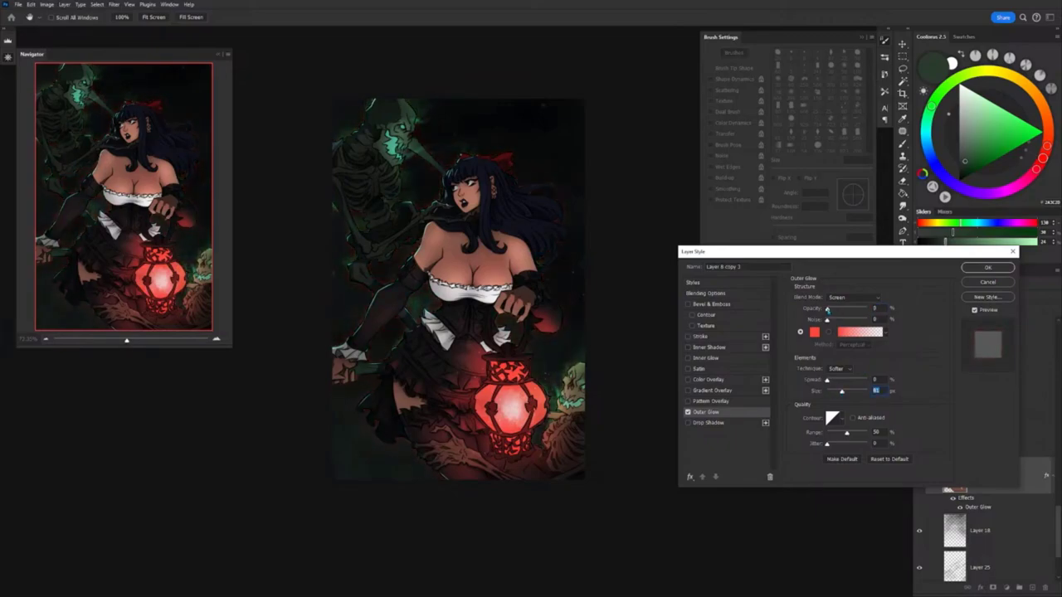
key(Return)
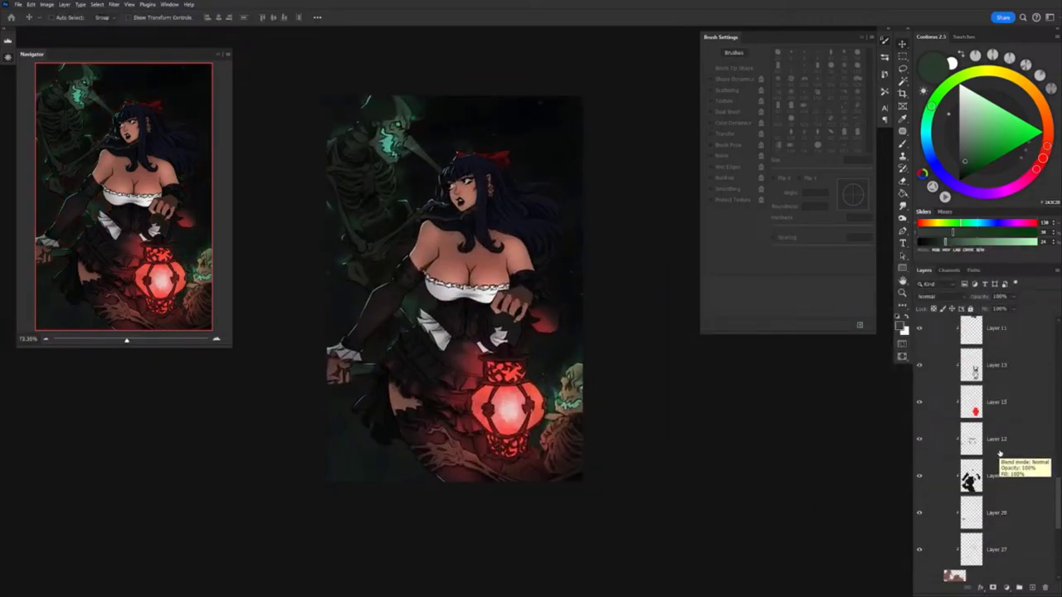
Add a Pattern Overlay to the skeletons' Layer 14 using a pale green Water pattern
double_click(1022, 446)
click(866, 328)
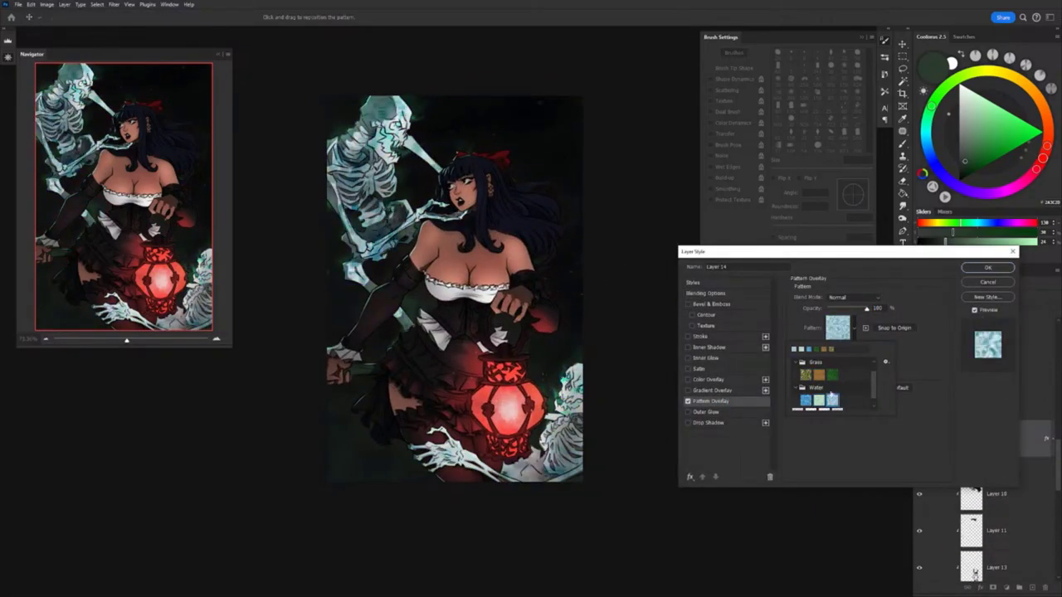
click(819, 376)
click(832, 375)
key(Return)
Try Soft Light for the Layer 14 pattern overlay, settle on a darker blend mode and apply the style
click(854, 297)
click(855, 490)
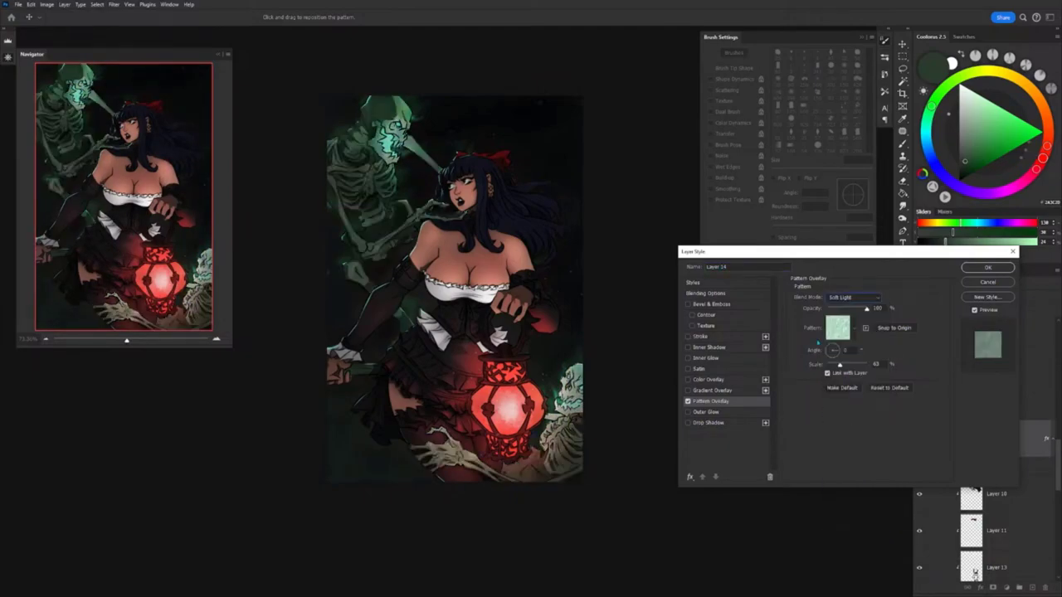
click(854, 297)
click(854, 348)
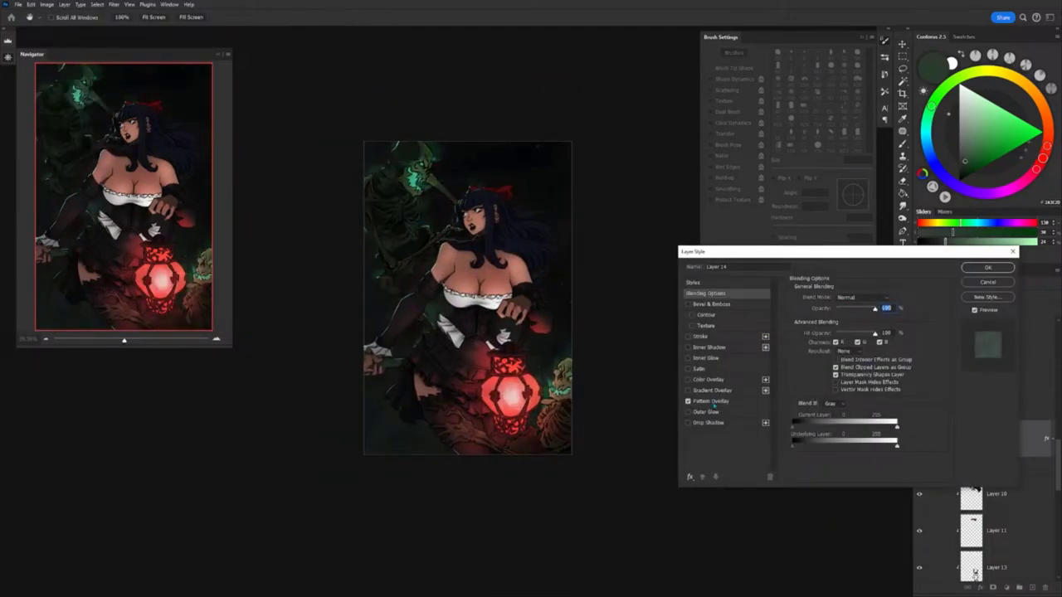
click(715, 403)
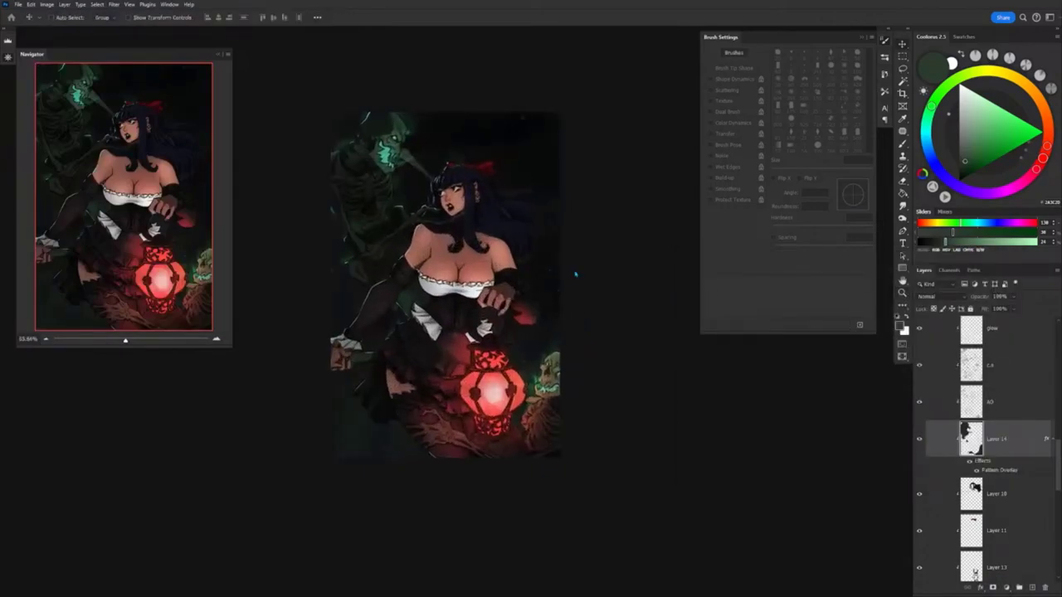
scroll(875, 246, down, 2)
Paint red mist across the image on Layer 29 with the Cloud 3 brush and thin it using the Soft Eraser
click(813, 312)
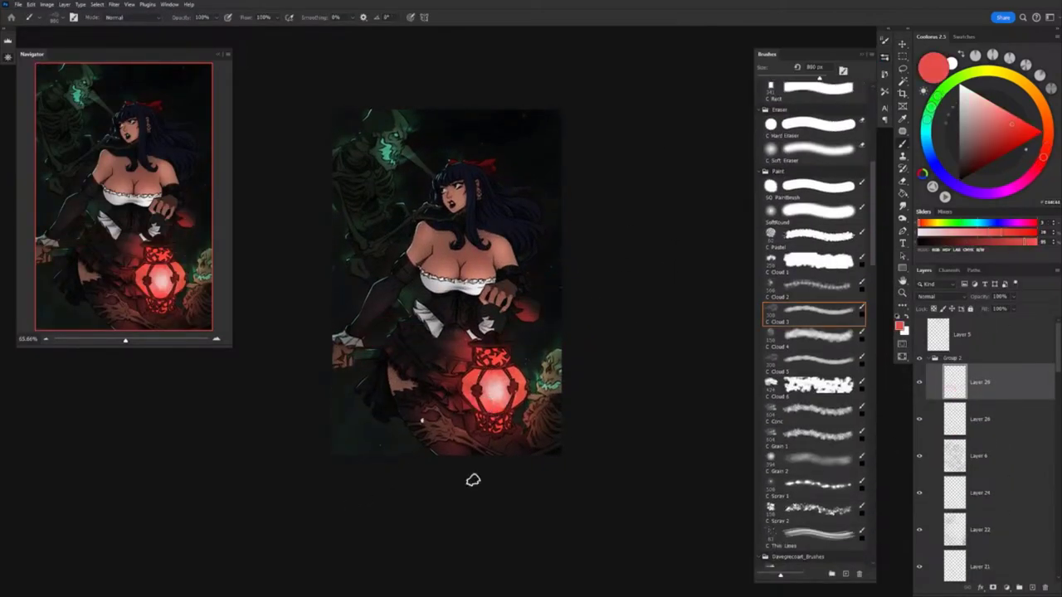
mouse_move(404, 440)
mouse_down()
mouse_move(581, 357)
mouse_move(533, 142)
mouse_up()
key(e)
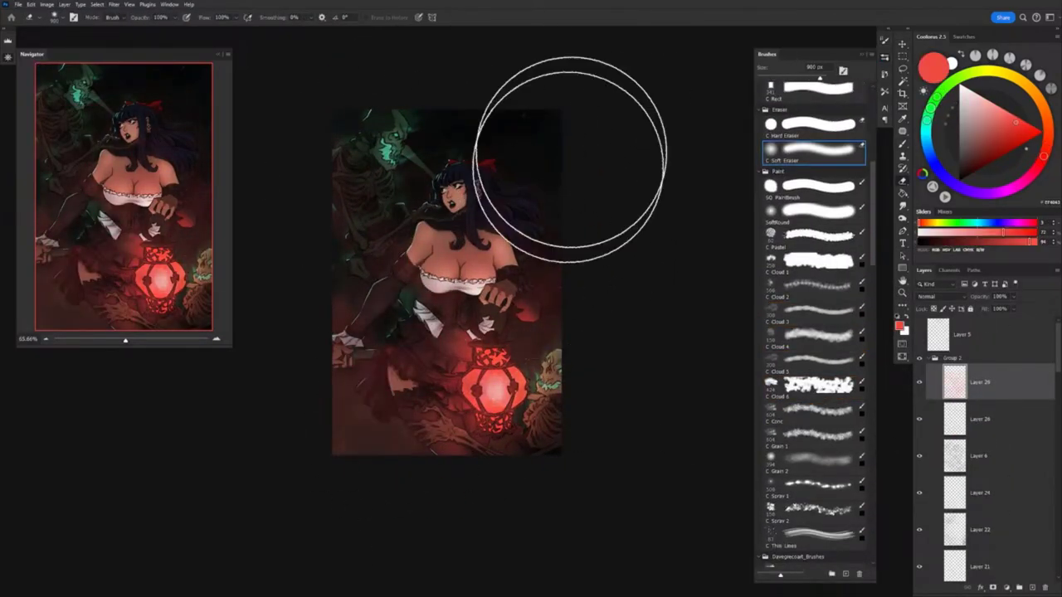
scroll(449, 274, down, 1)
key(v)
Set Layer 29 to Vivid Light blending and lower its opacity
click(929, 296)
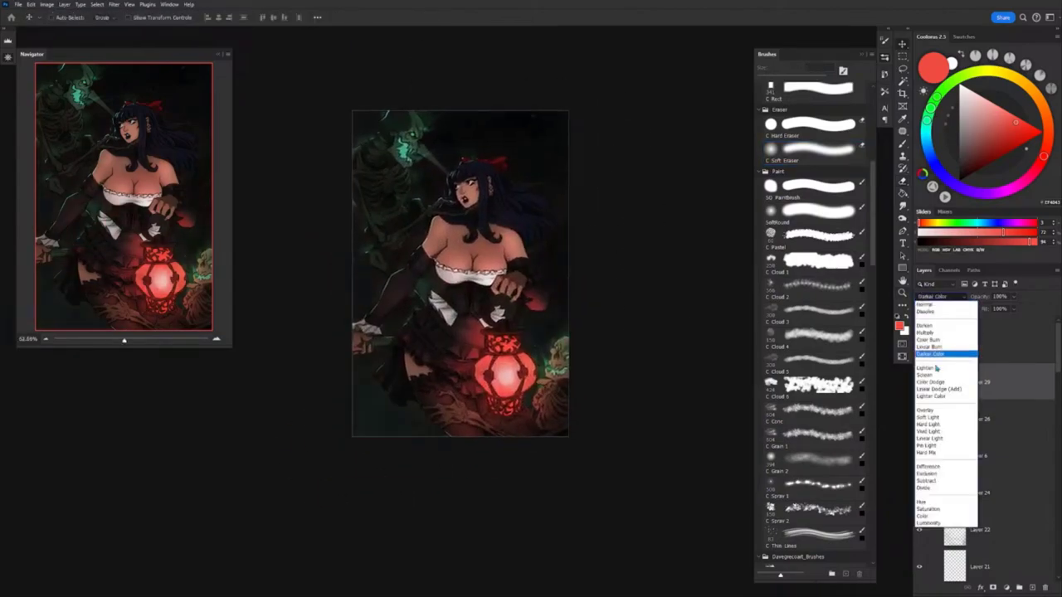
click(929, 431)
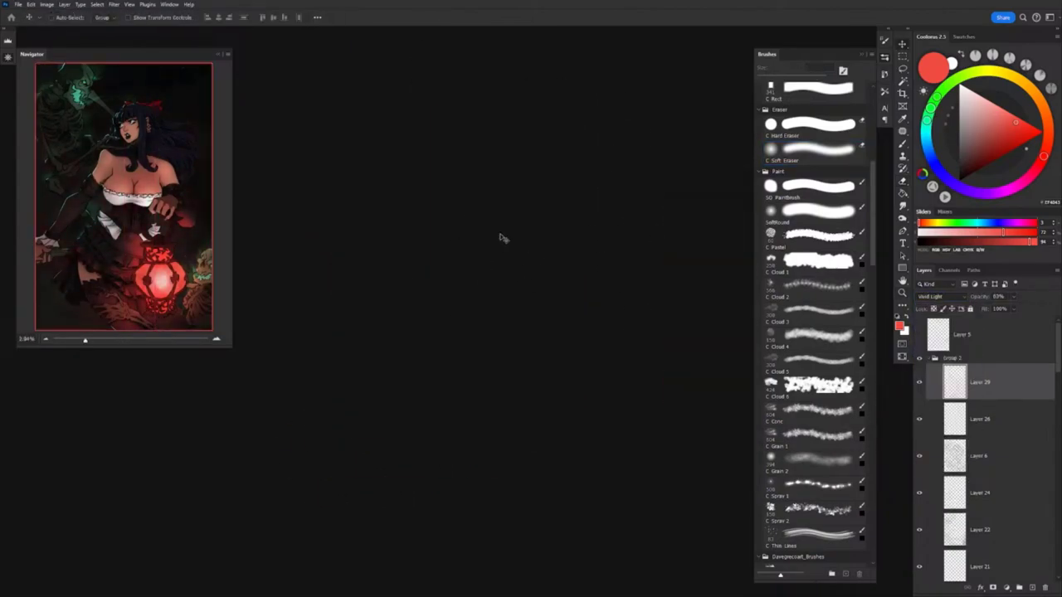
scroll(496, 241, up, 2)
scroll(523, 267, down, 1)
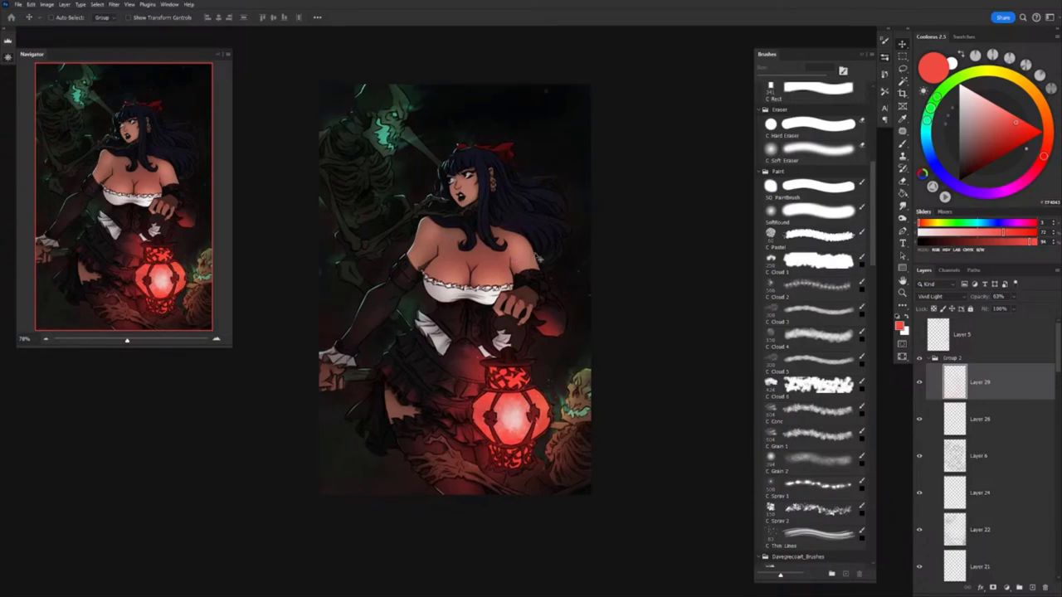
scroll(543, 262, down, 3)
Add a Curves adjustment clipped to Group 2, reshape its composite and color channel curves, and try Multiply blending on it
click(1007, 587)
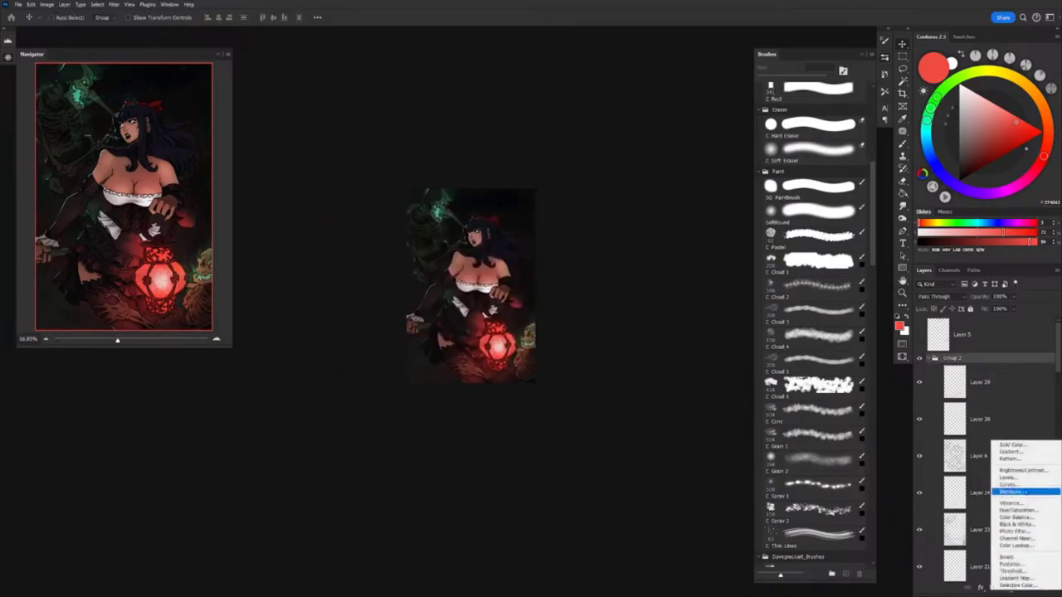
click(1024, 496)
key(ctrl+0)
mouse_move(686, 377)
mouse_down()
mouse_move(674, 352)
mouse_move(678, 388)
mouse_up()
drag(721, 341, 682, 382)
key(alt+3)
key(alt+4)
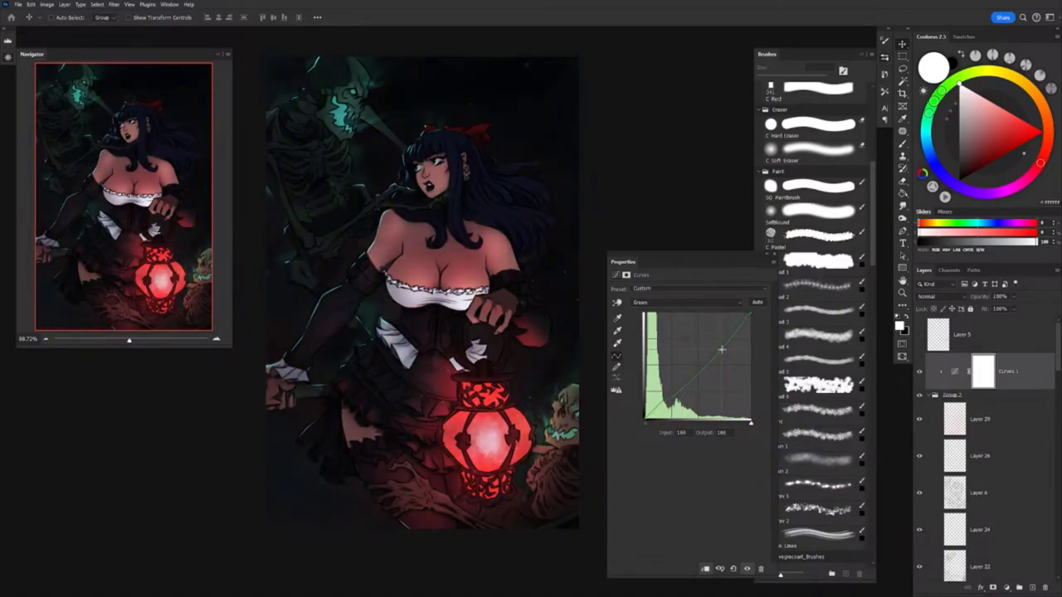
click(942, 296)
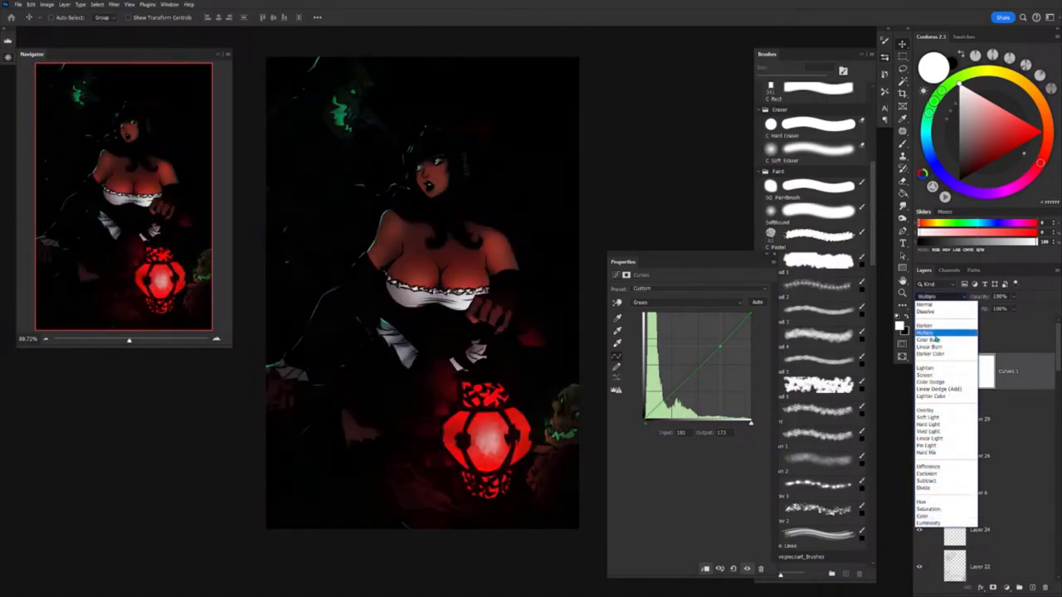
click(927, 333)
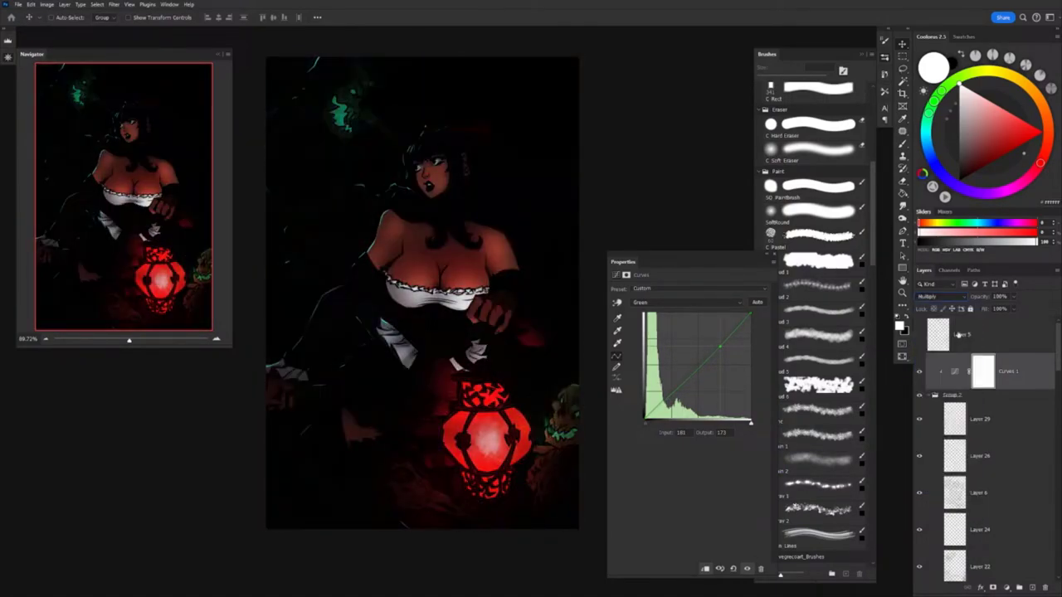
Add Hue/Saturation and Vibrance adjustment layers above the Curves layer and mute the colors with Vibrance
click(1007, 588)
click(1023, 506)
click(1006, 587)
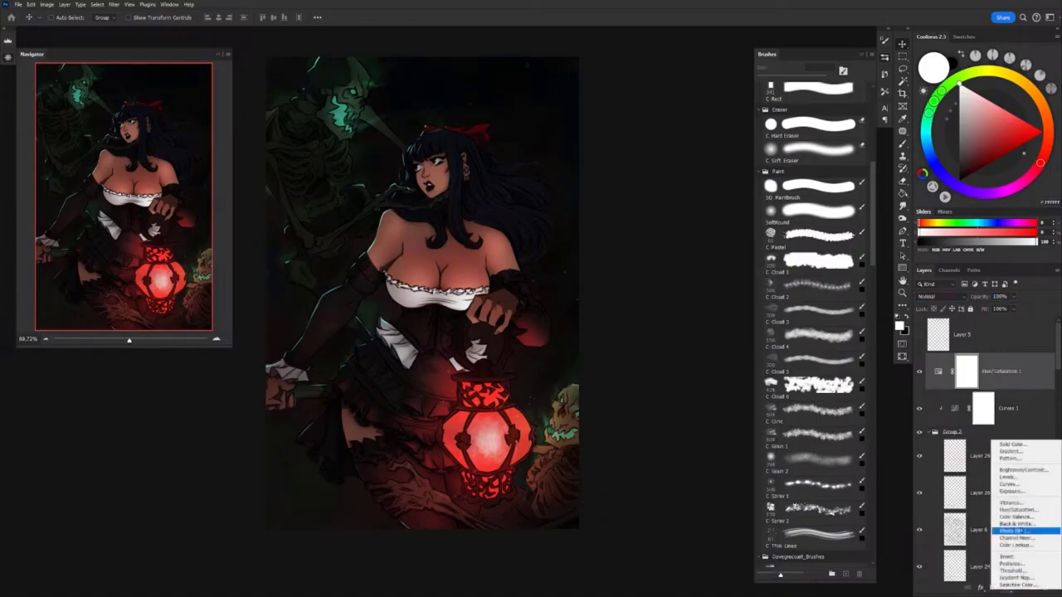
click(1022, 498)
drag(621, 289, 603, 291)
Mask the Vibrance adjustment away around the lantern and the green skeleton's head with soft black gradients
click(967, 371)
key(b)
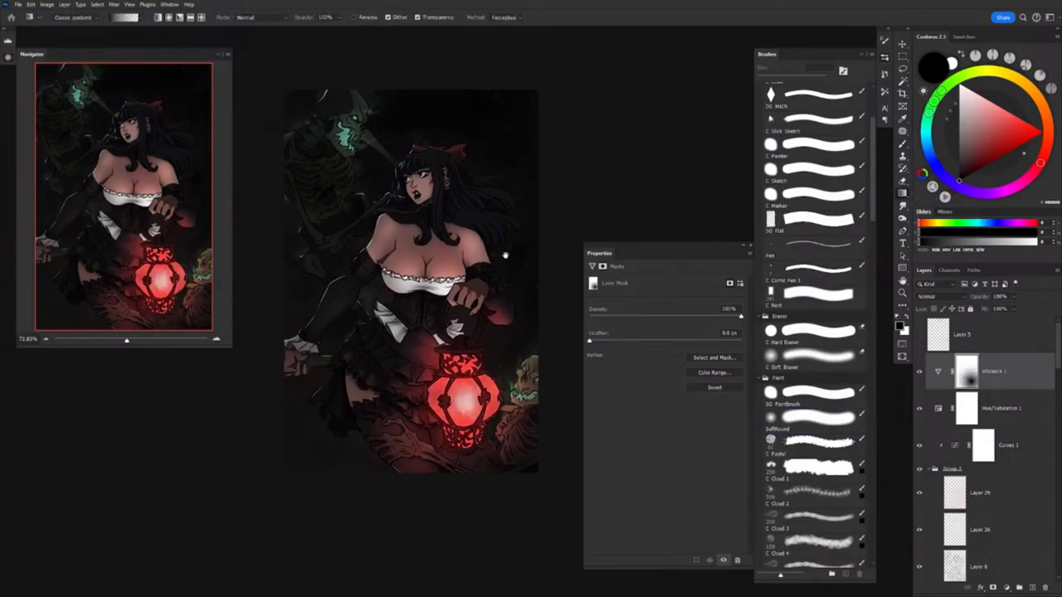
scroll(456, 225, up, 2)
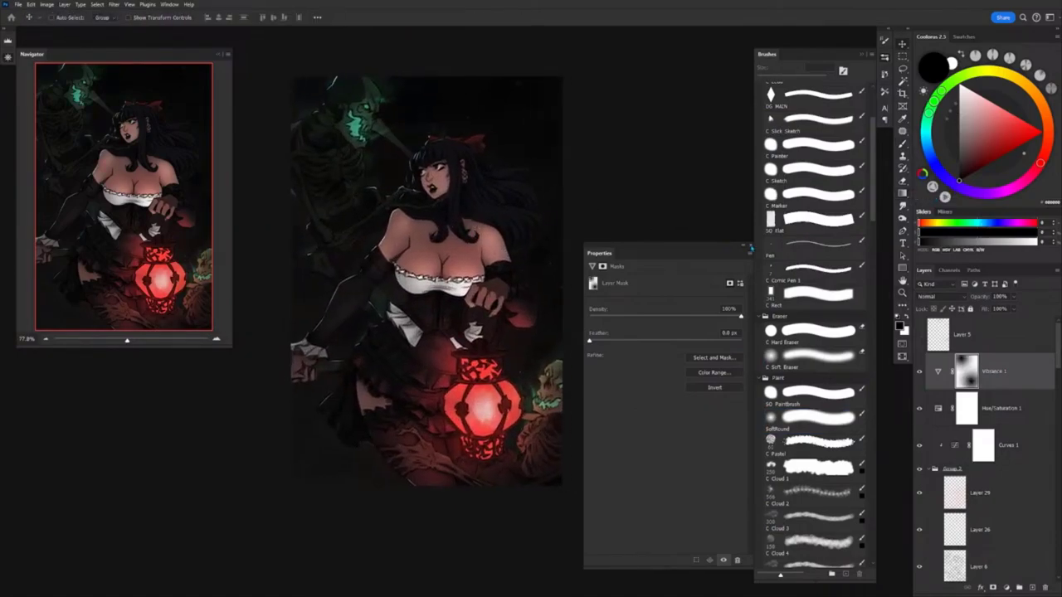
Duplicate the document, flatten the copy, edit its red channel and bring the result into 2.psd as a masked layer
click(47, 4)
click(83, 121)
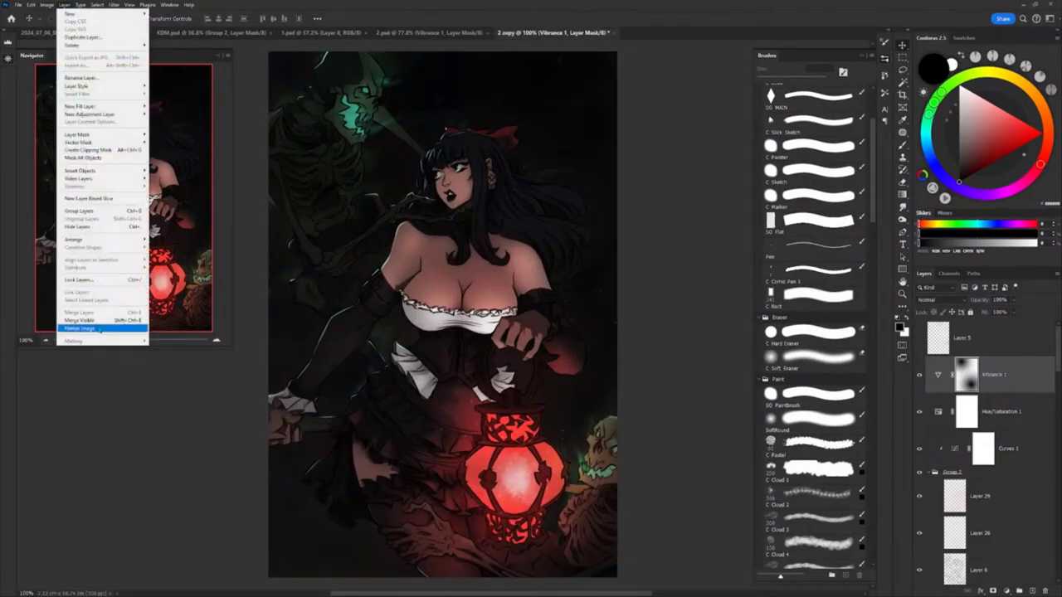
click(940, 304)
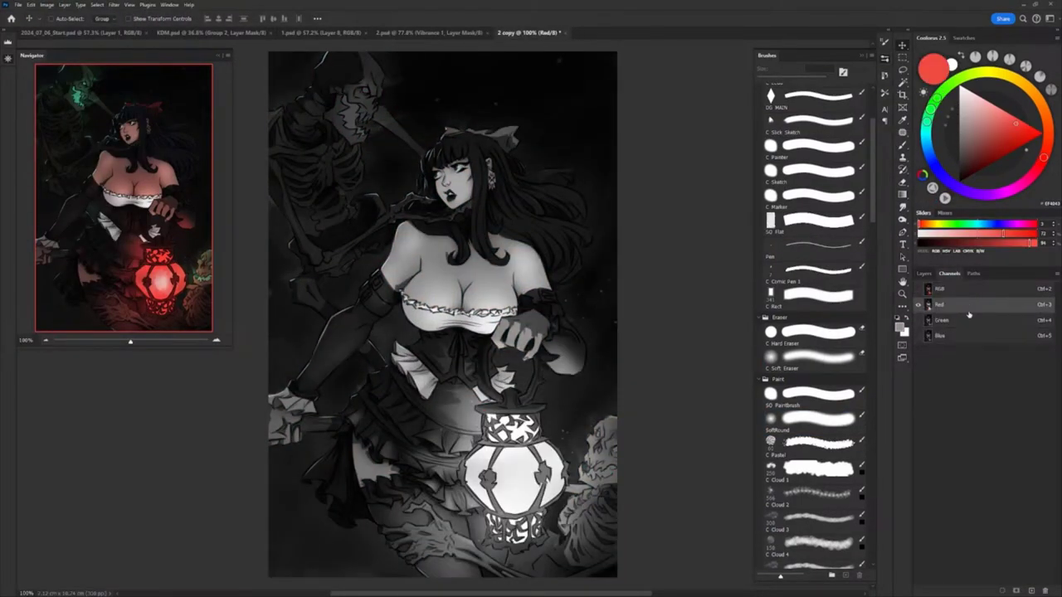
key(ctrl+2)
key(ctrl+shift+Tab)
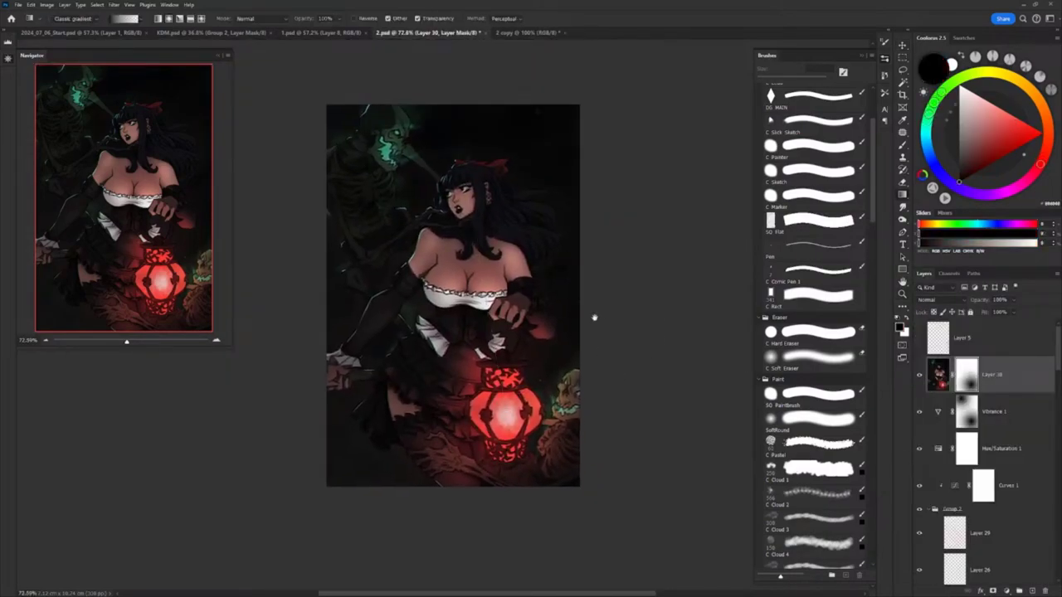
Fill Layer 30's mask with black and reveal the layer toward the image edges with white gradients
scroll(594, 317, up, 3)
scroll(594, 317, down, 4)
key(x)
key(ctrl+BackSpace)
scroll(594, 317, up, 1)
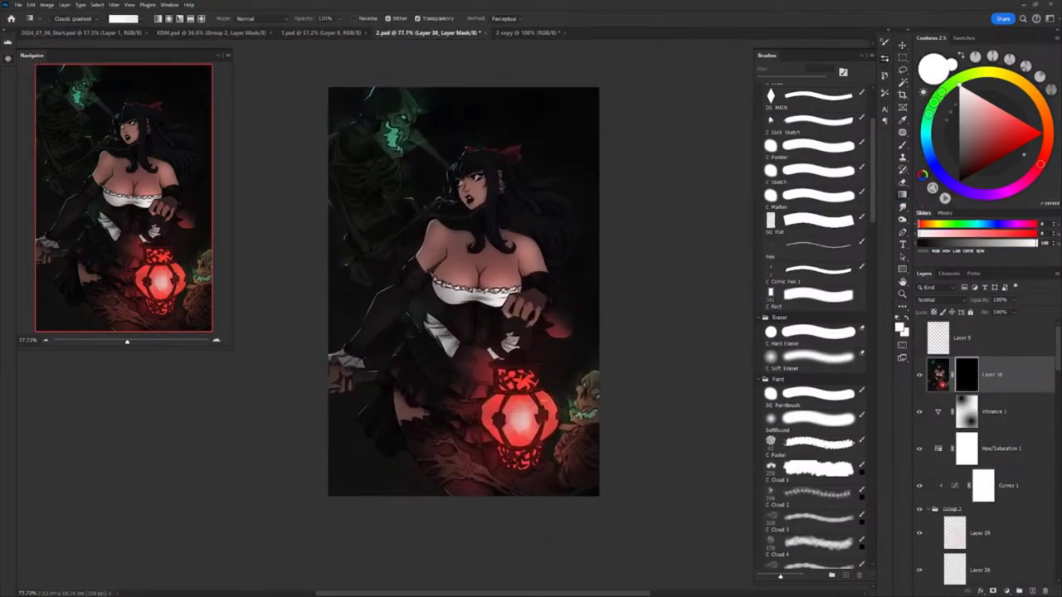
scroll(633, 216, up, 1)
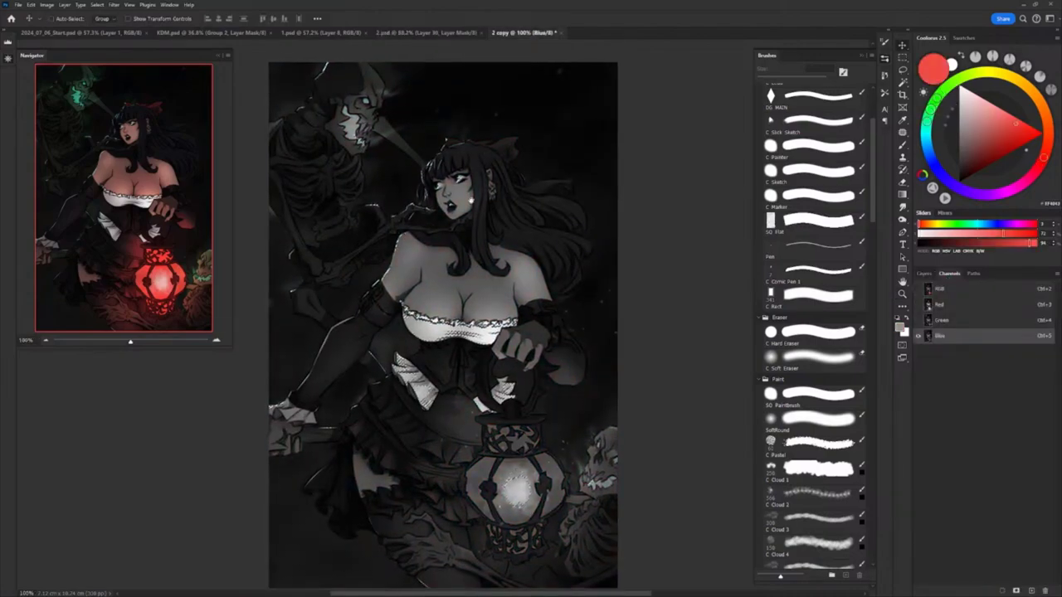
Switch from the 2 copy document back to 2.psd and set Layer 31 to Vivid Light blending
key(ctrl+shift+Tab)
click(933, 300)
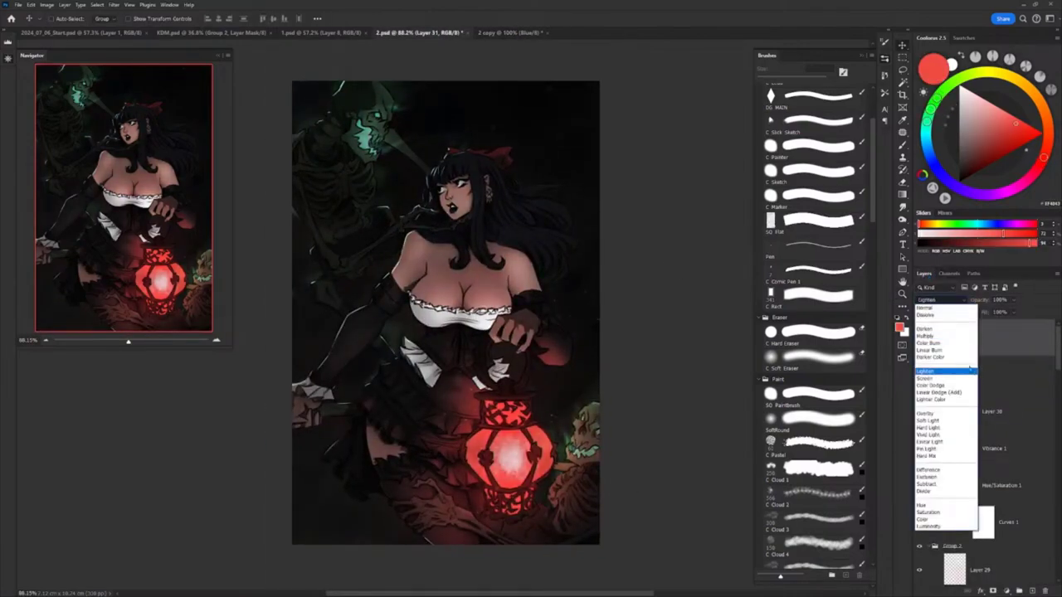
click(927, 434)
key(z)
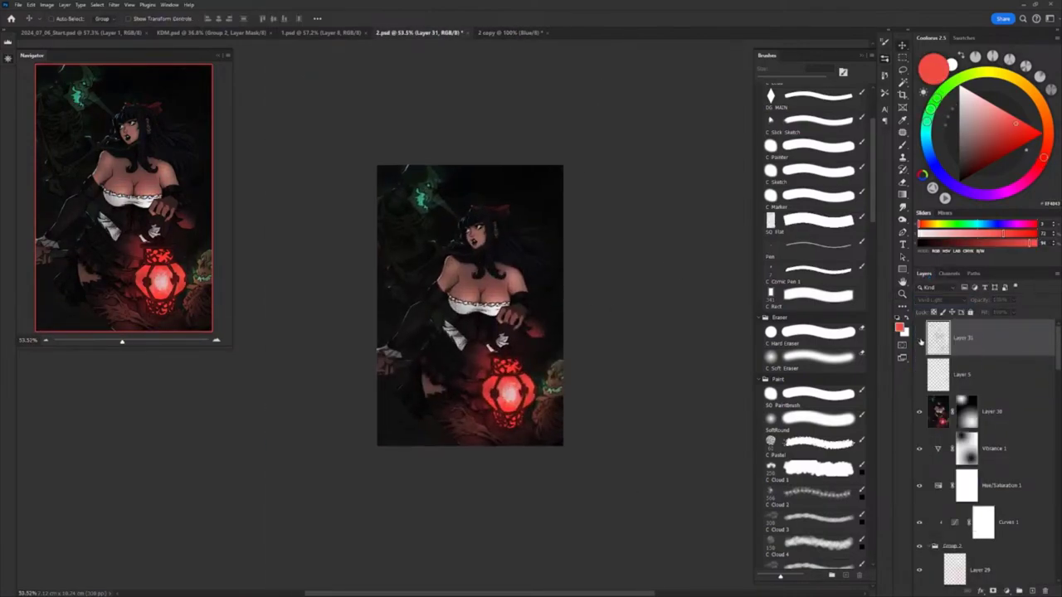
click(506, 299)
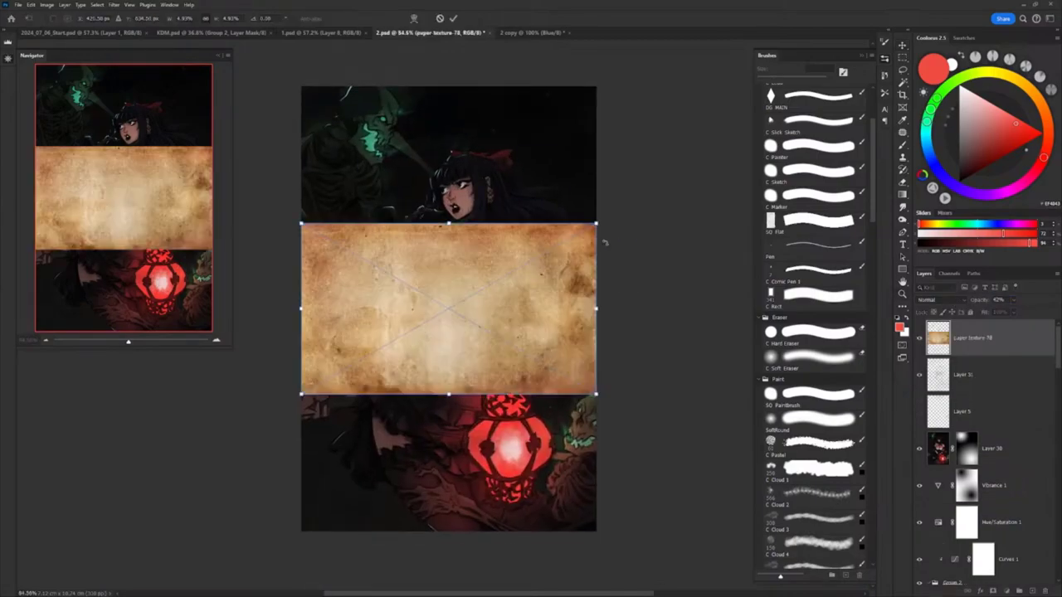
Scale the placed paper texture 78 to cover the whole canvas and blend it with Soft Light
drag(605, 238, 635, 64)
key(Return)
scroll(448, 307, down, 3)
click(933, 300)
key(Escape)
click(933, 300)
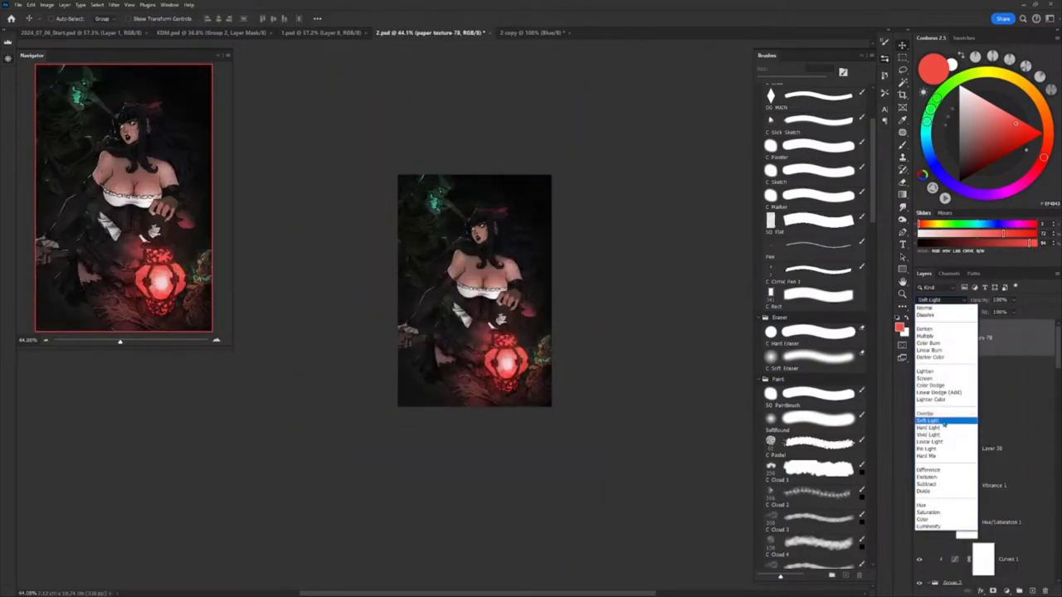
click(937, 429)
Switch to the full-screen view and touch up the woman's dark clothing on Layer 9 with the C Nice Little Shapes brush
key(ctrl+1)
key(f)
key(f)
right_click(665, 76)
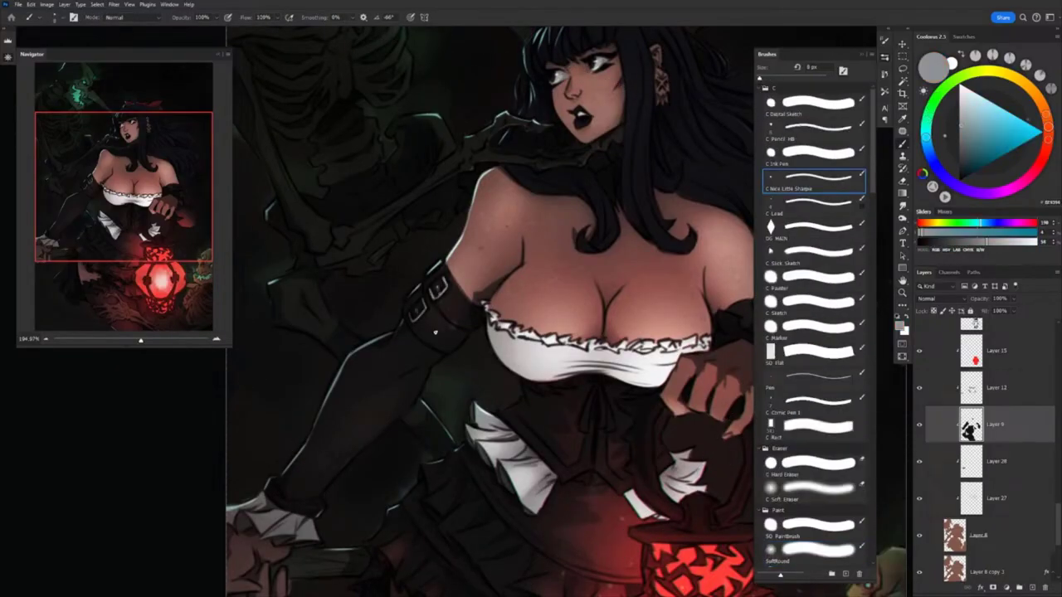
drag(435, 332, 434, 265)
key(ctrl+0)
scroll(531, 332, up, 5)
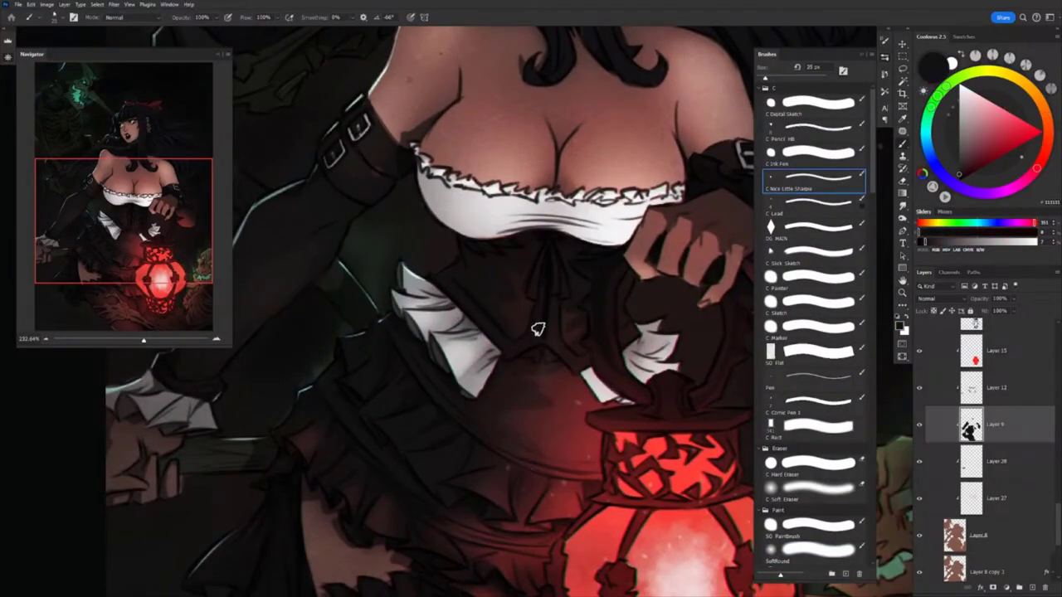
scroll(556, 309, down, 6)
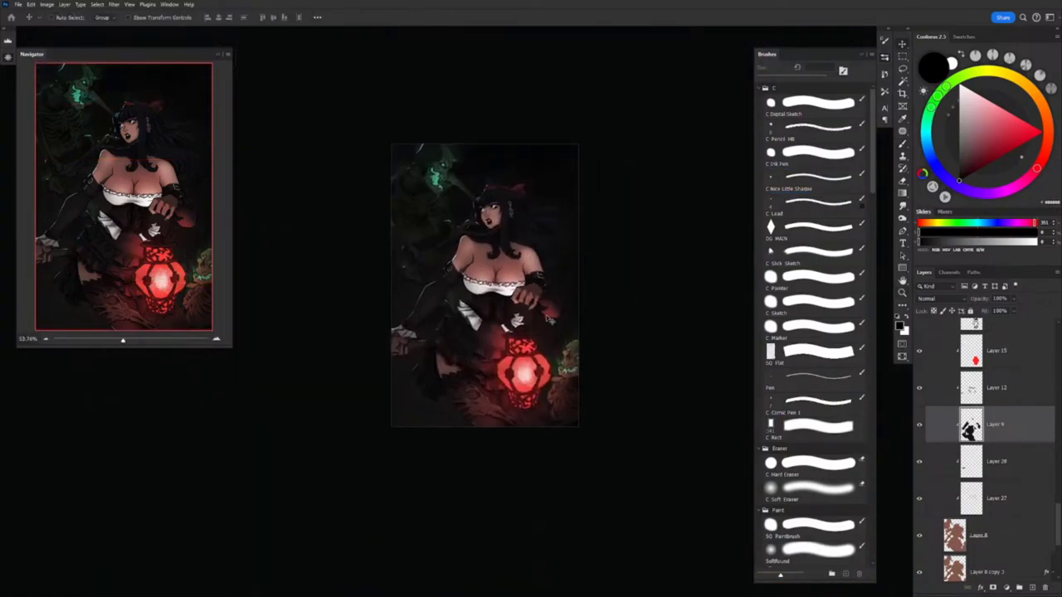
Duplicate the line-art Layer 6 in Group 2 and choose the C Soft Eraser for softening the copy
scroll(987, 448, up, 10)
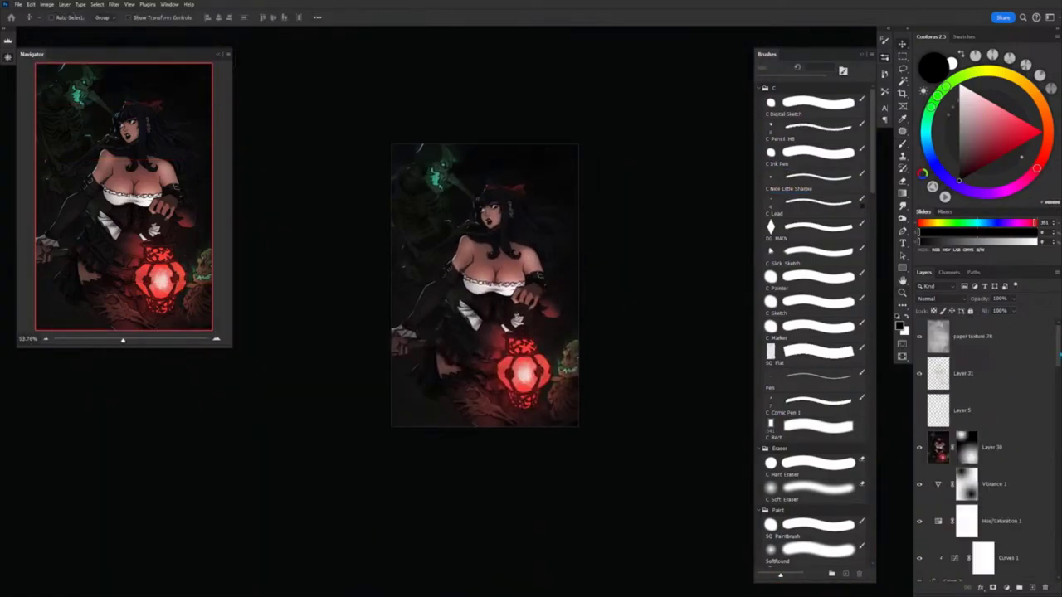
scroll(921, 378, down, 5)
click(920, 437)
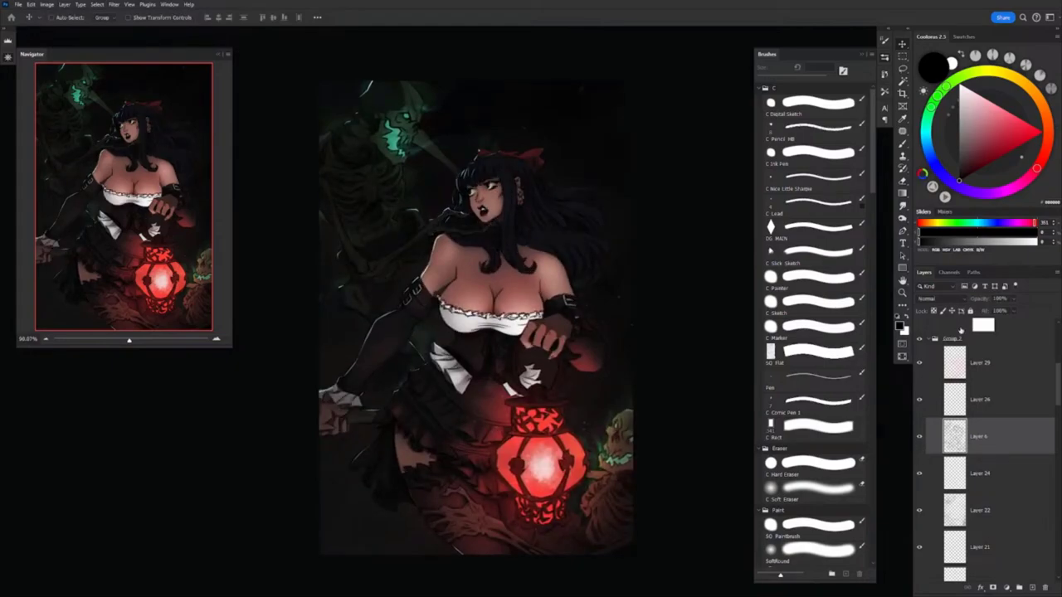
double_click(961, 330)
key(Escape)
key(ctrl+j)
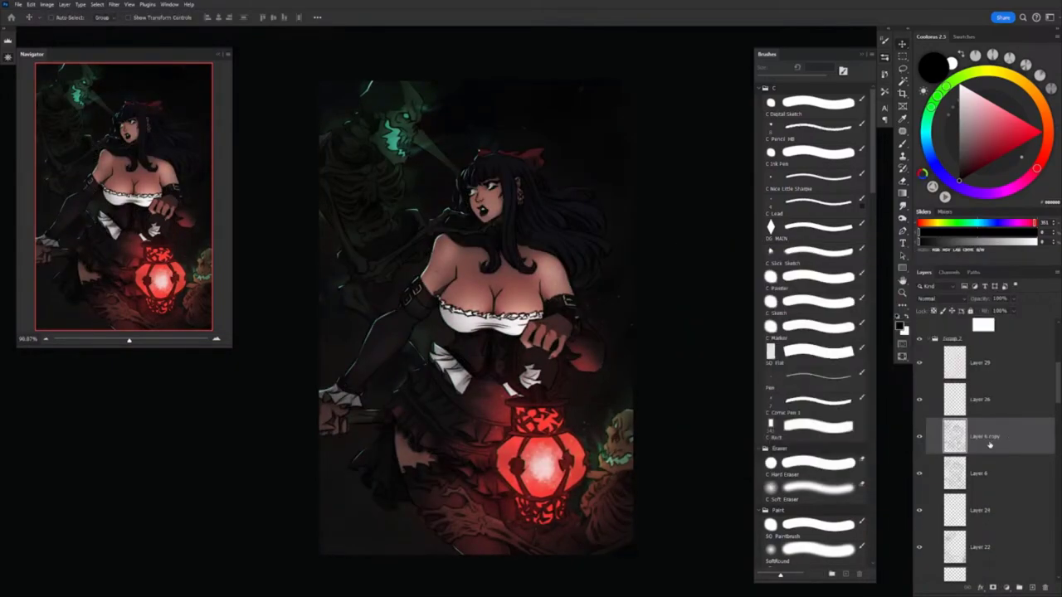
double_click(989, 445)
key(Return)
right_click(988, 445)
click(813, 489)
key(e)
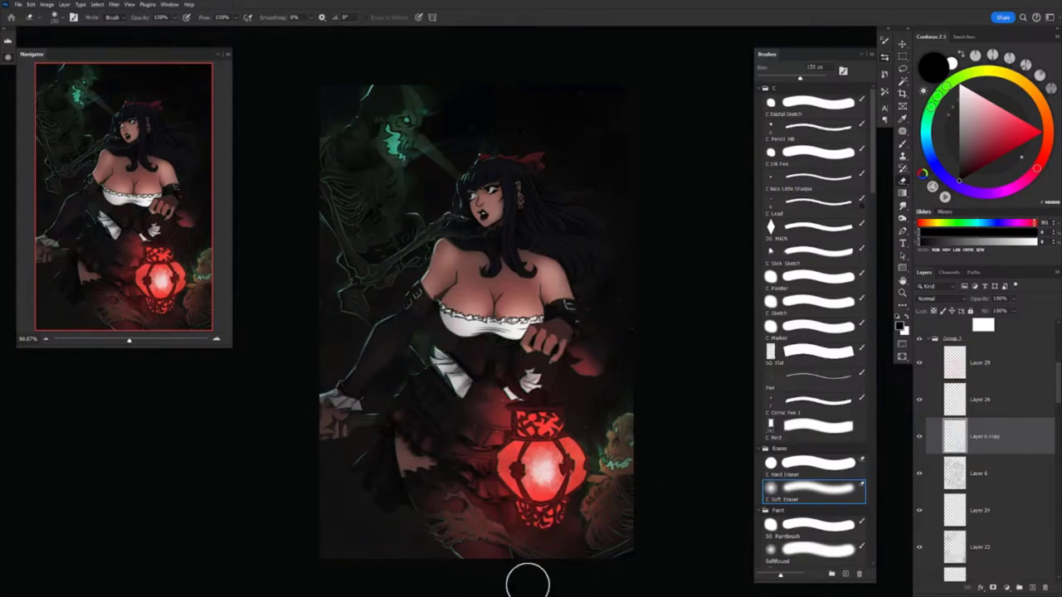
Place a copy of the Vibrance 1 adjustment above the paper texture and try other blend modes on it, including Subtract
scroll(528, 581, down, 2)
key(v)
click(941, 298)
click(945, 427)
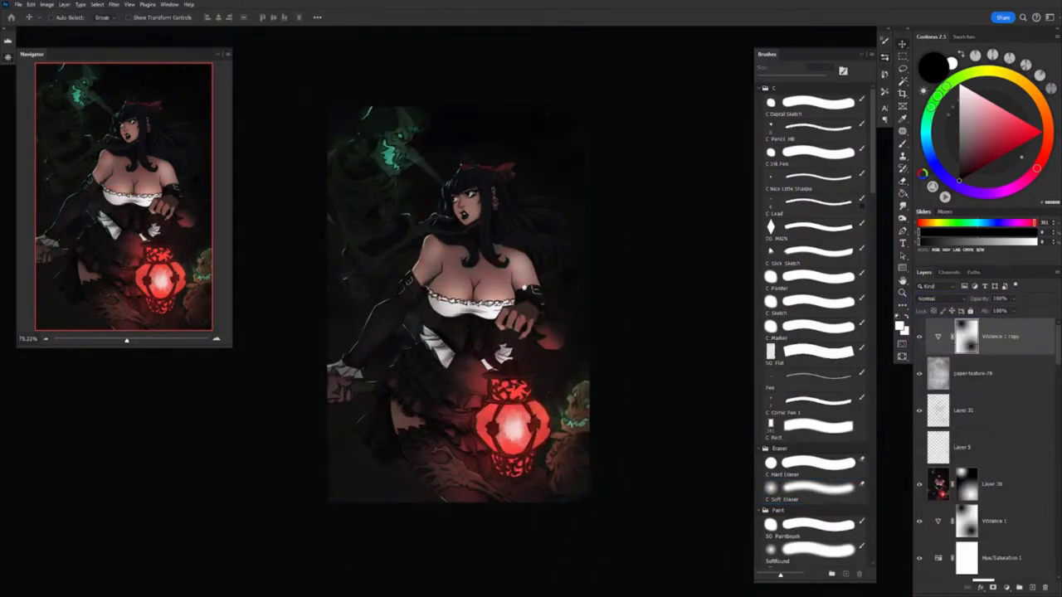
scroll(558, 258, down, 3)
click(942, 299)
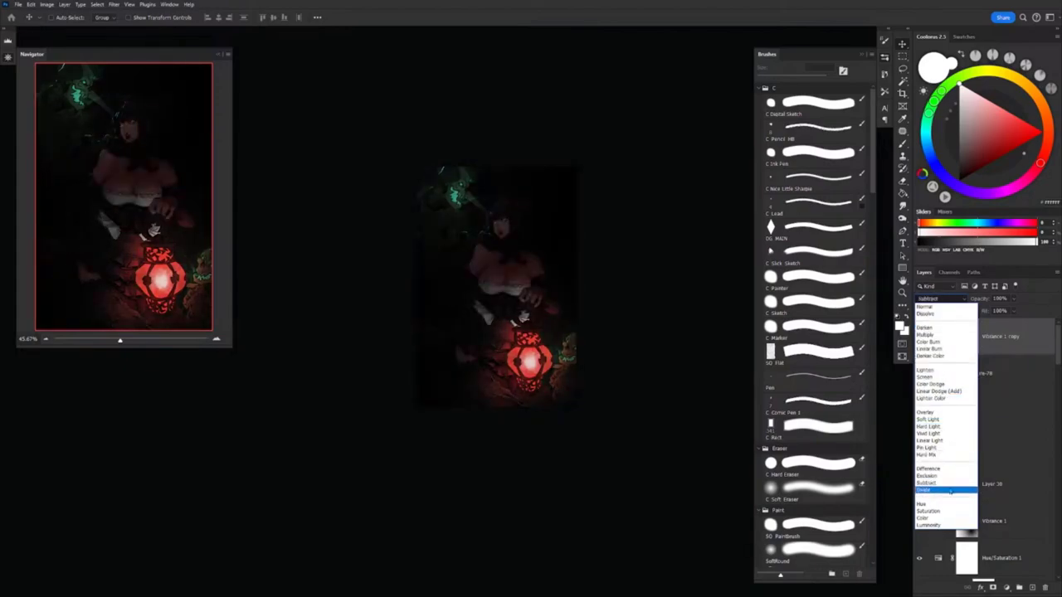
click(949, 483)
Refine Layer 12 with the soft eraser and add a red Color Dodge glow on a new layer above everything
scroll(664, 385, up, 2)
key(2)
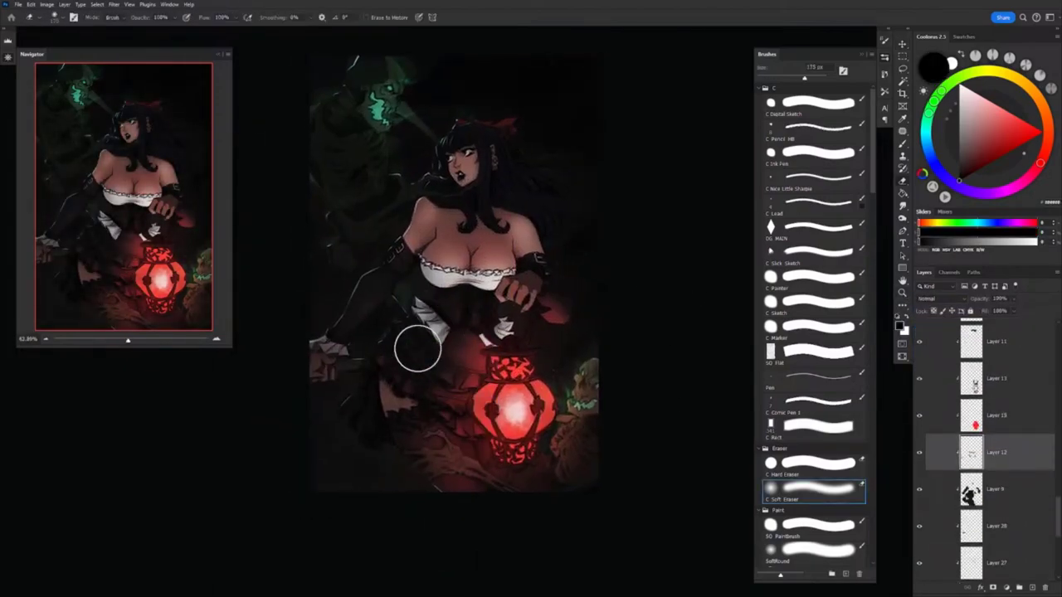
key(v)
scroll(642, 244, down, 1)
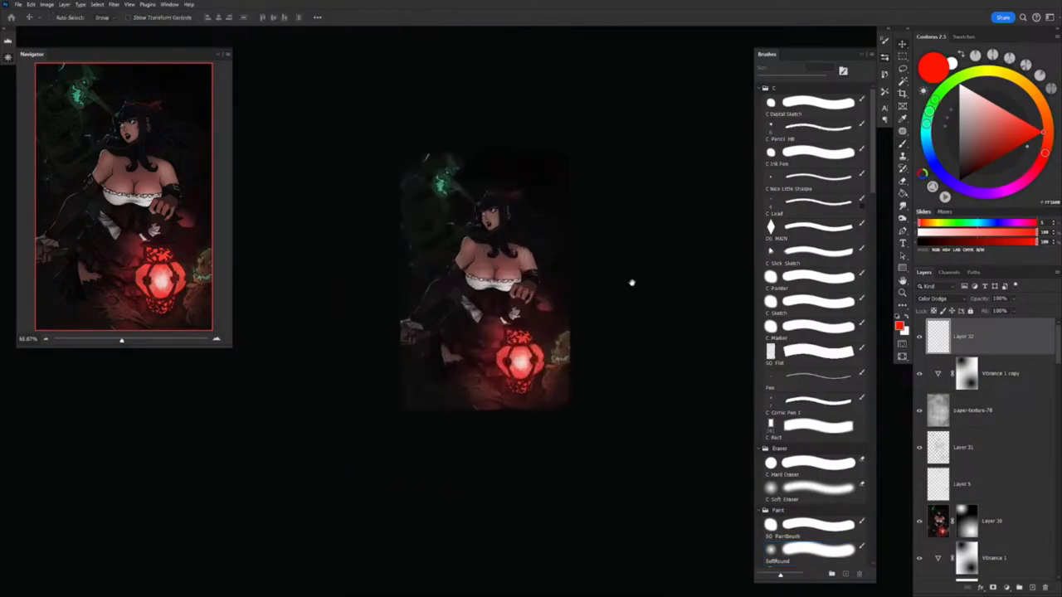
scroll(656, 287, up, 4)
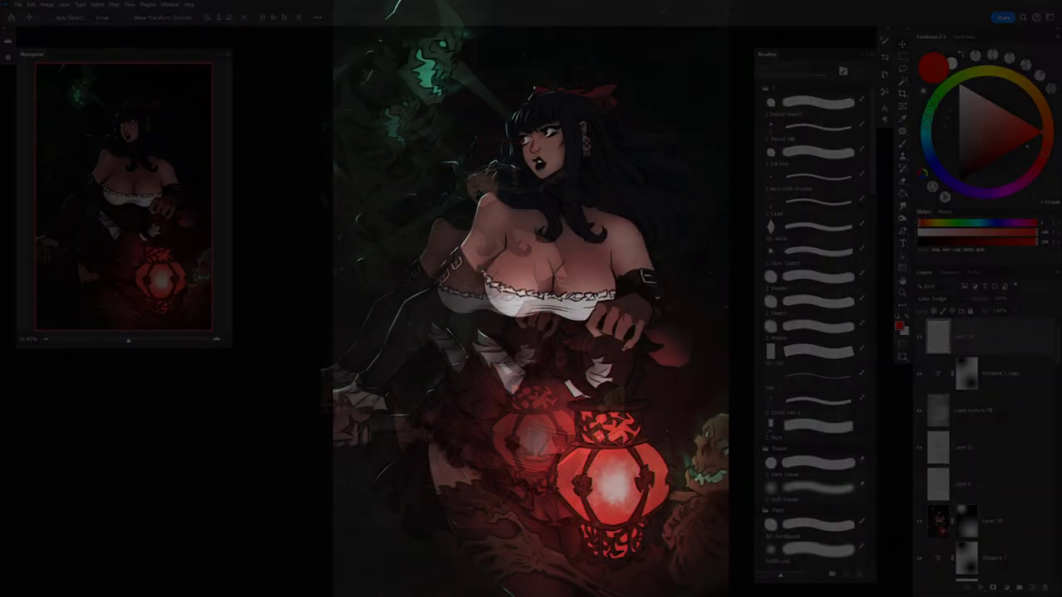